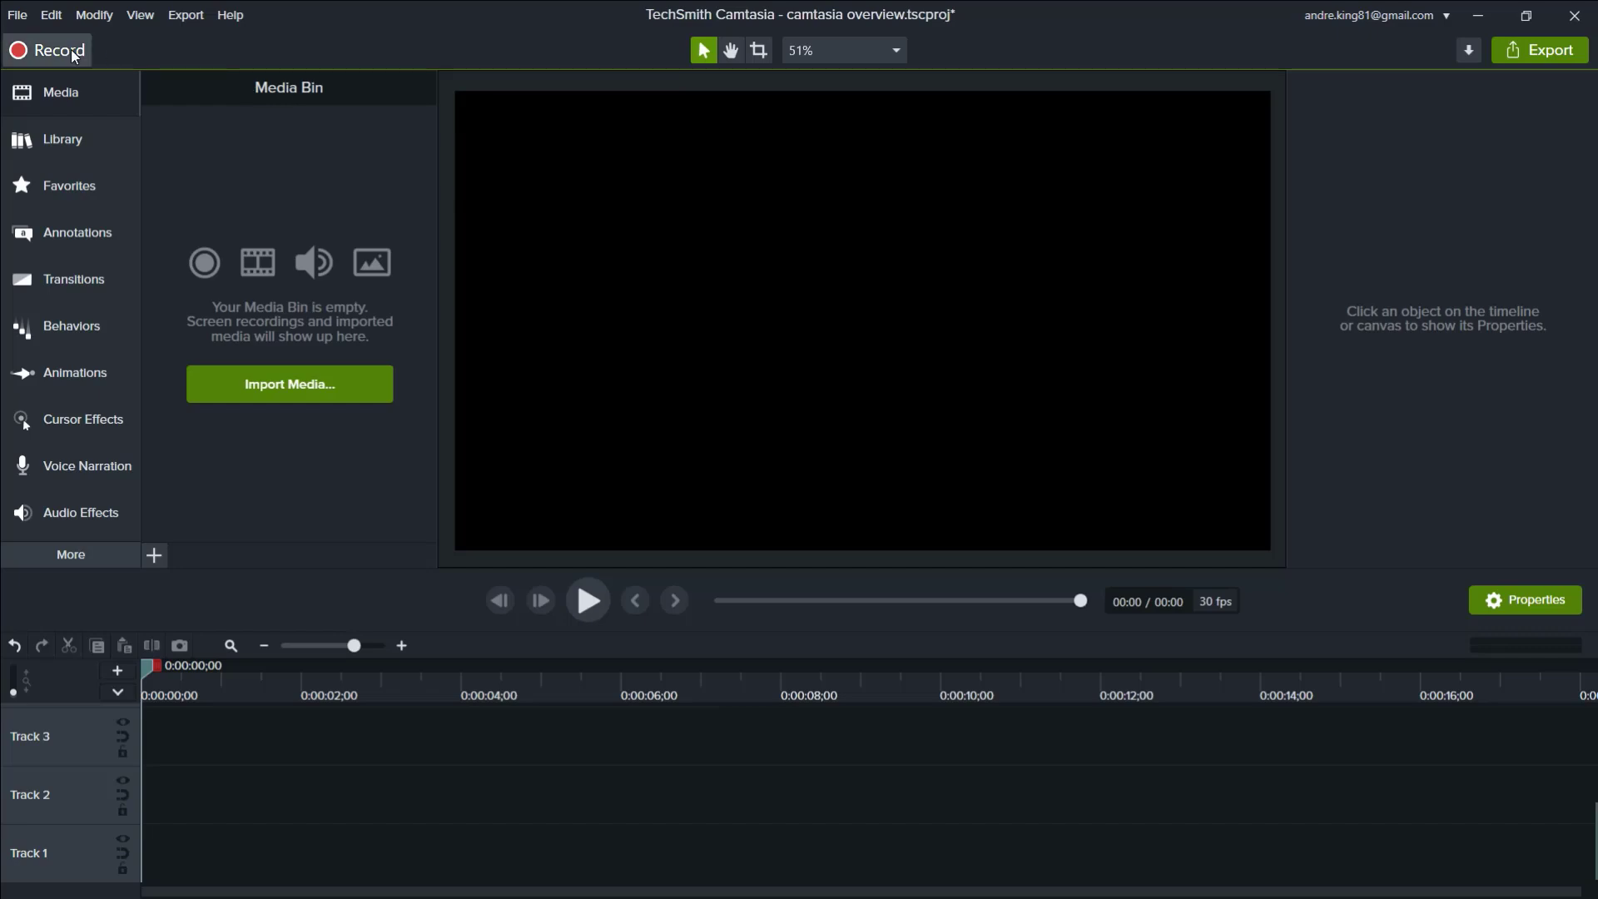
# Step: Open the recorder, centre it on screen, and try Screen 2 before returning to Screen 1
pyautogui.click(73, 51)
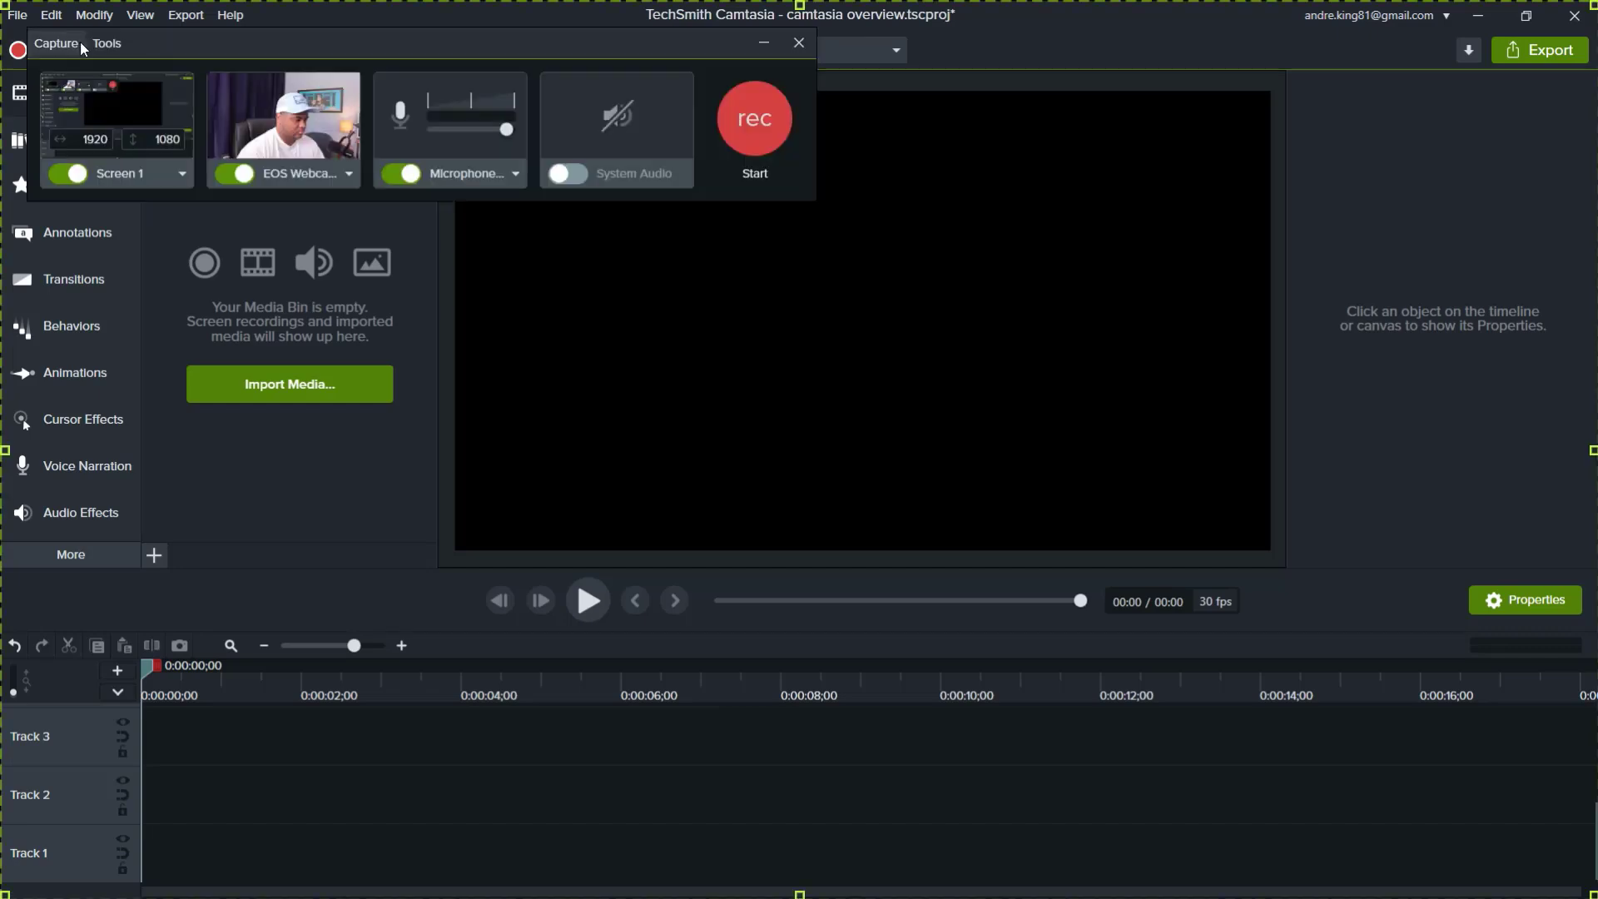
pyautogui.moveTo(137, 48); pyautogui.dragTo(603, 246)
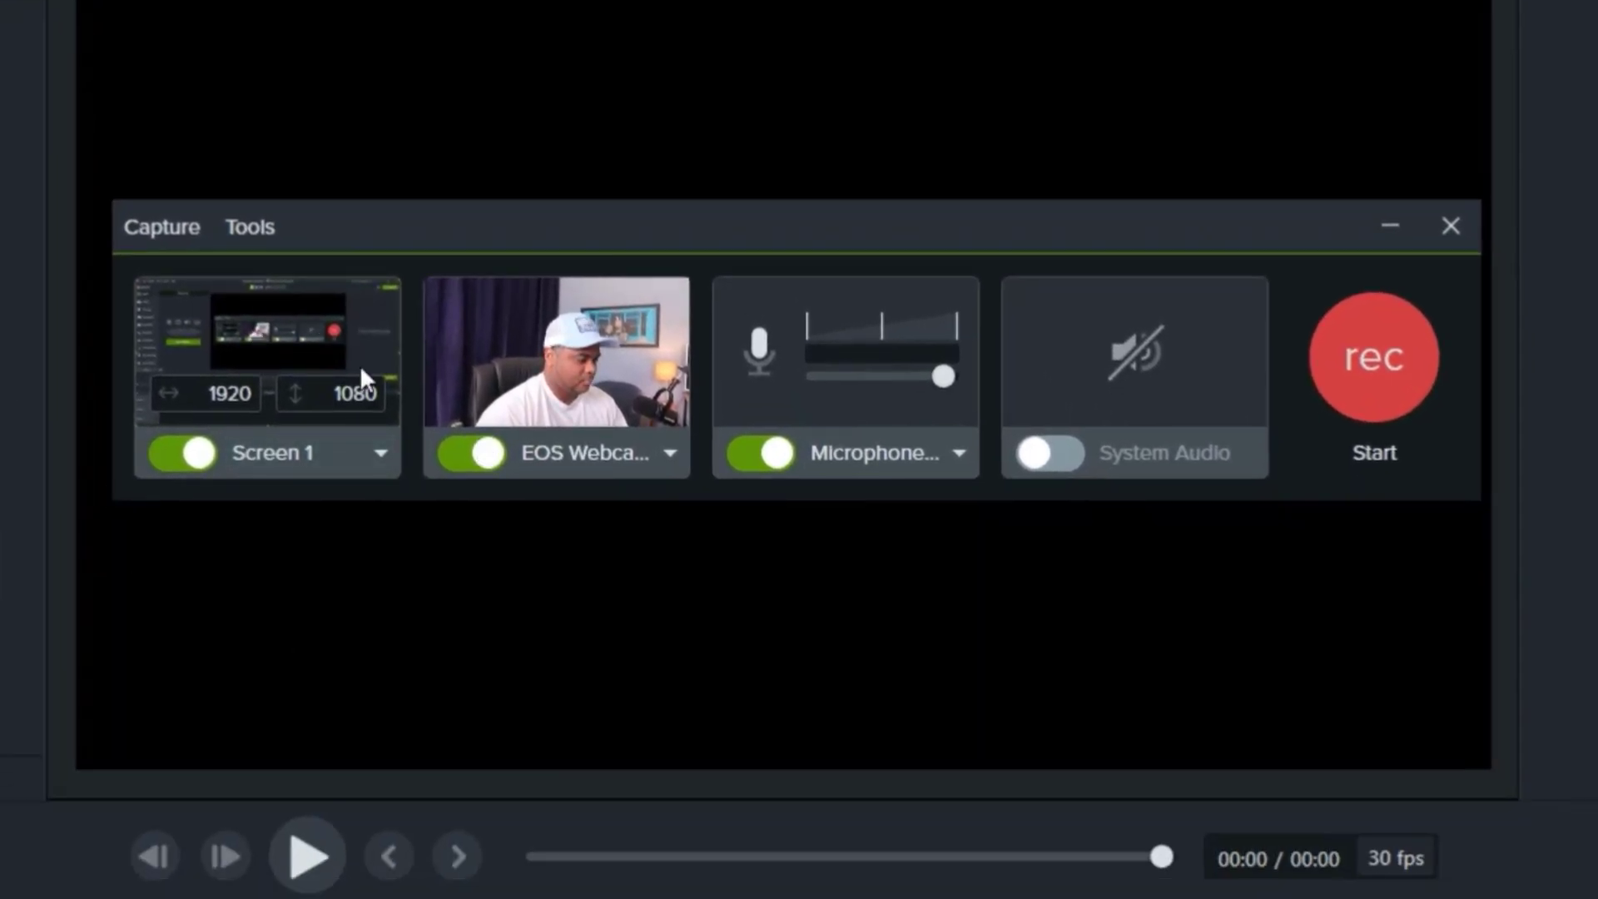
pyautogui.click(302, 461)
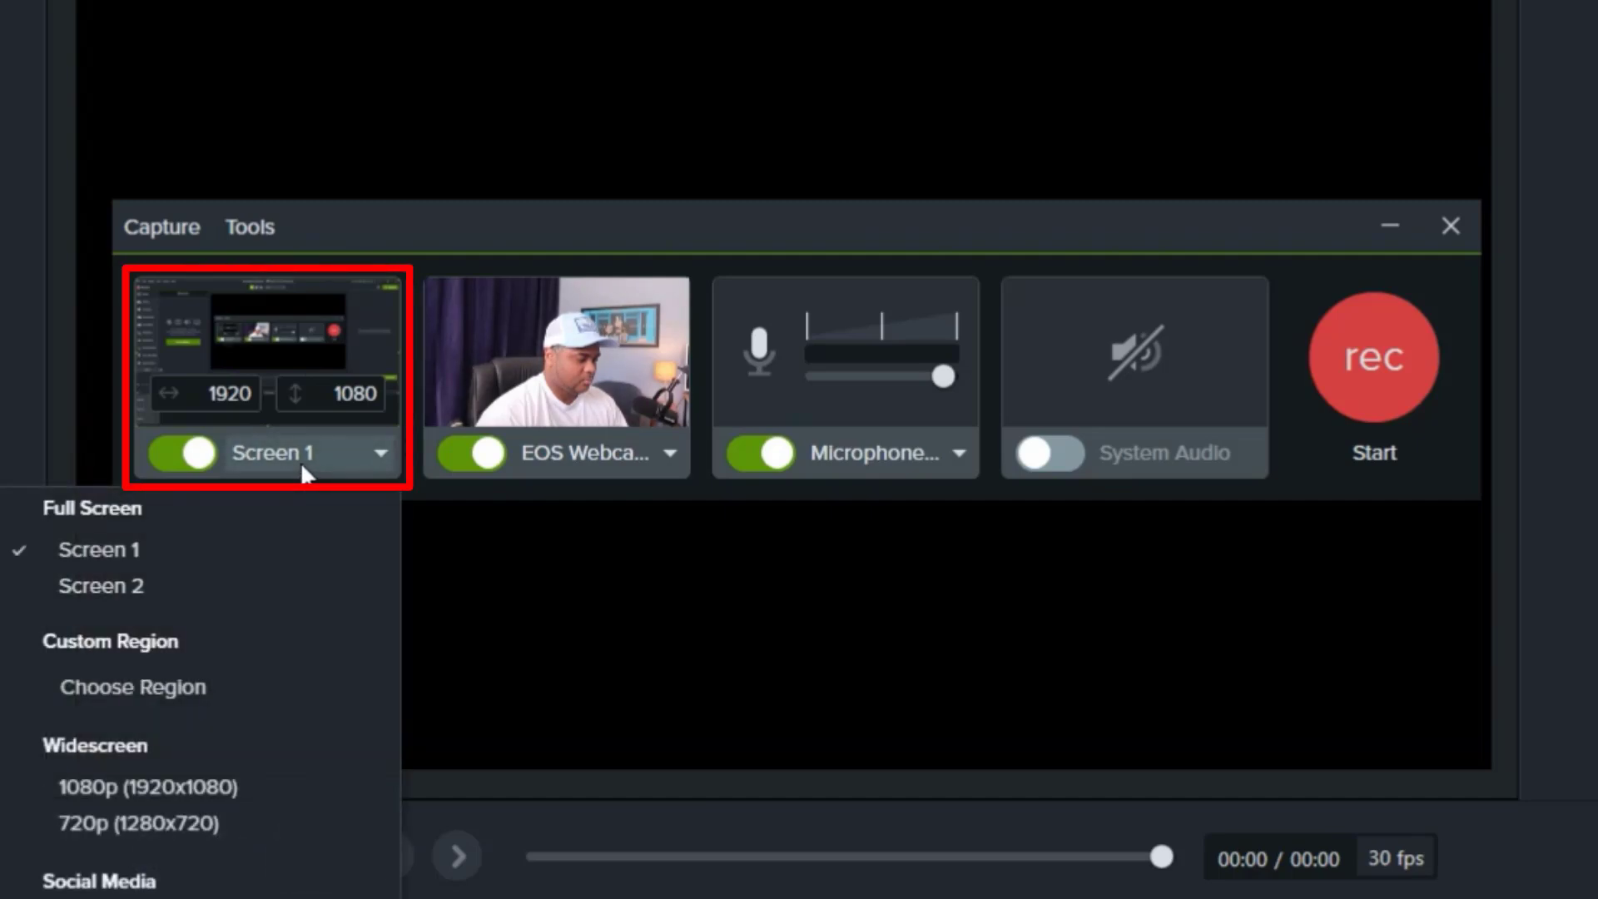
pyautogui.click(119, 583)
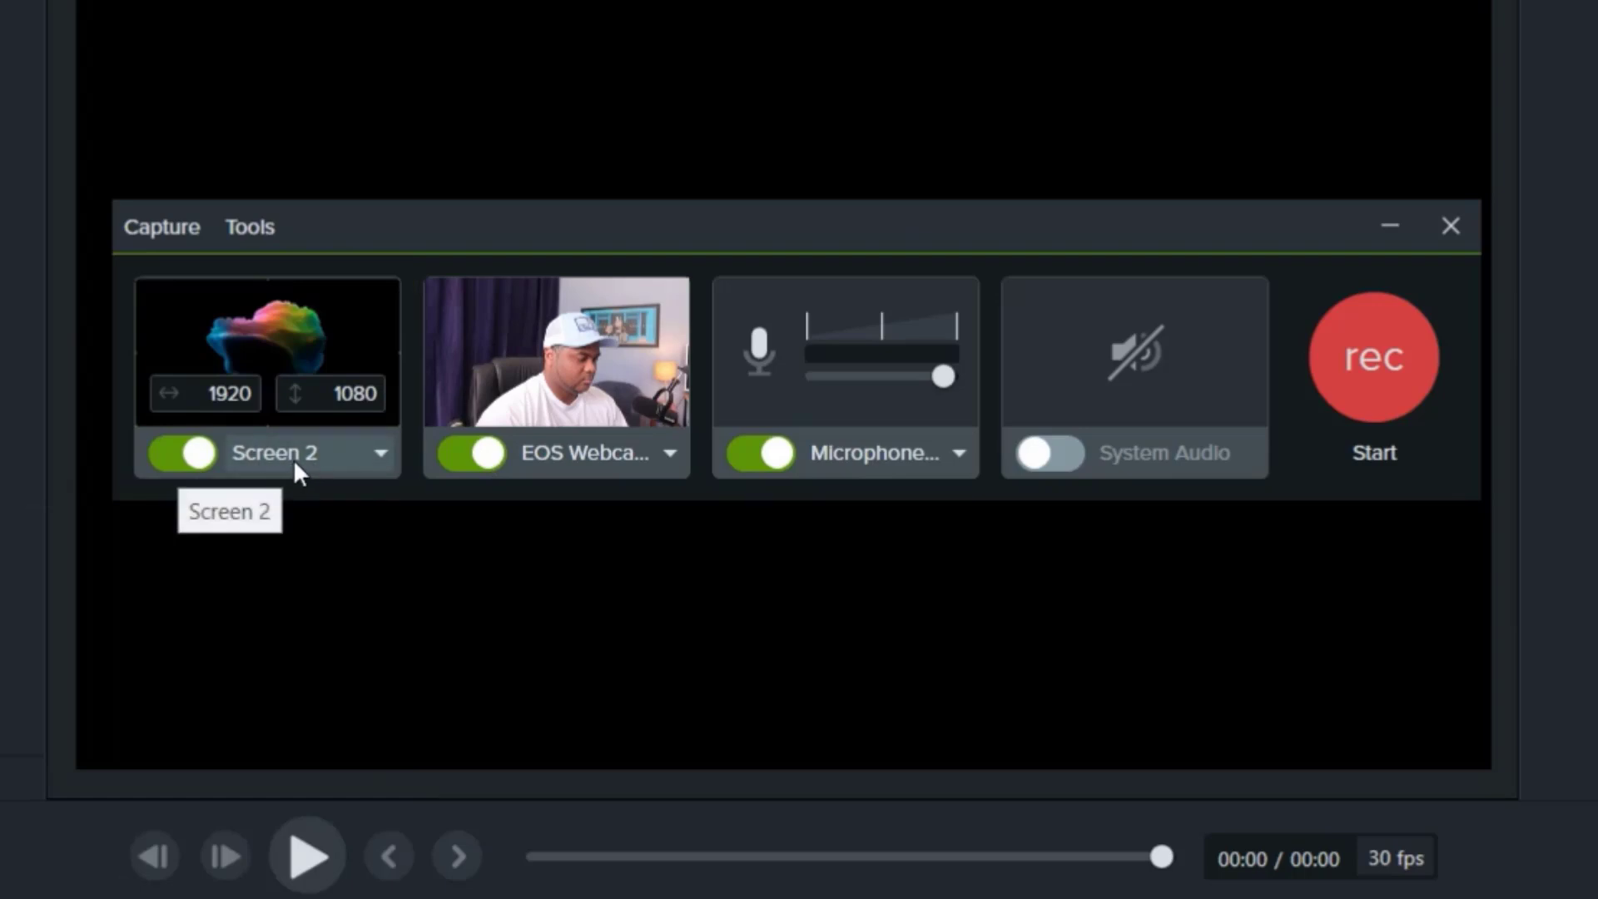
pyautogui.click(295, 464)
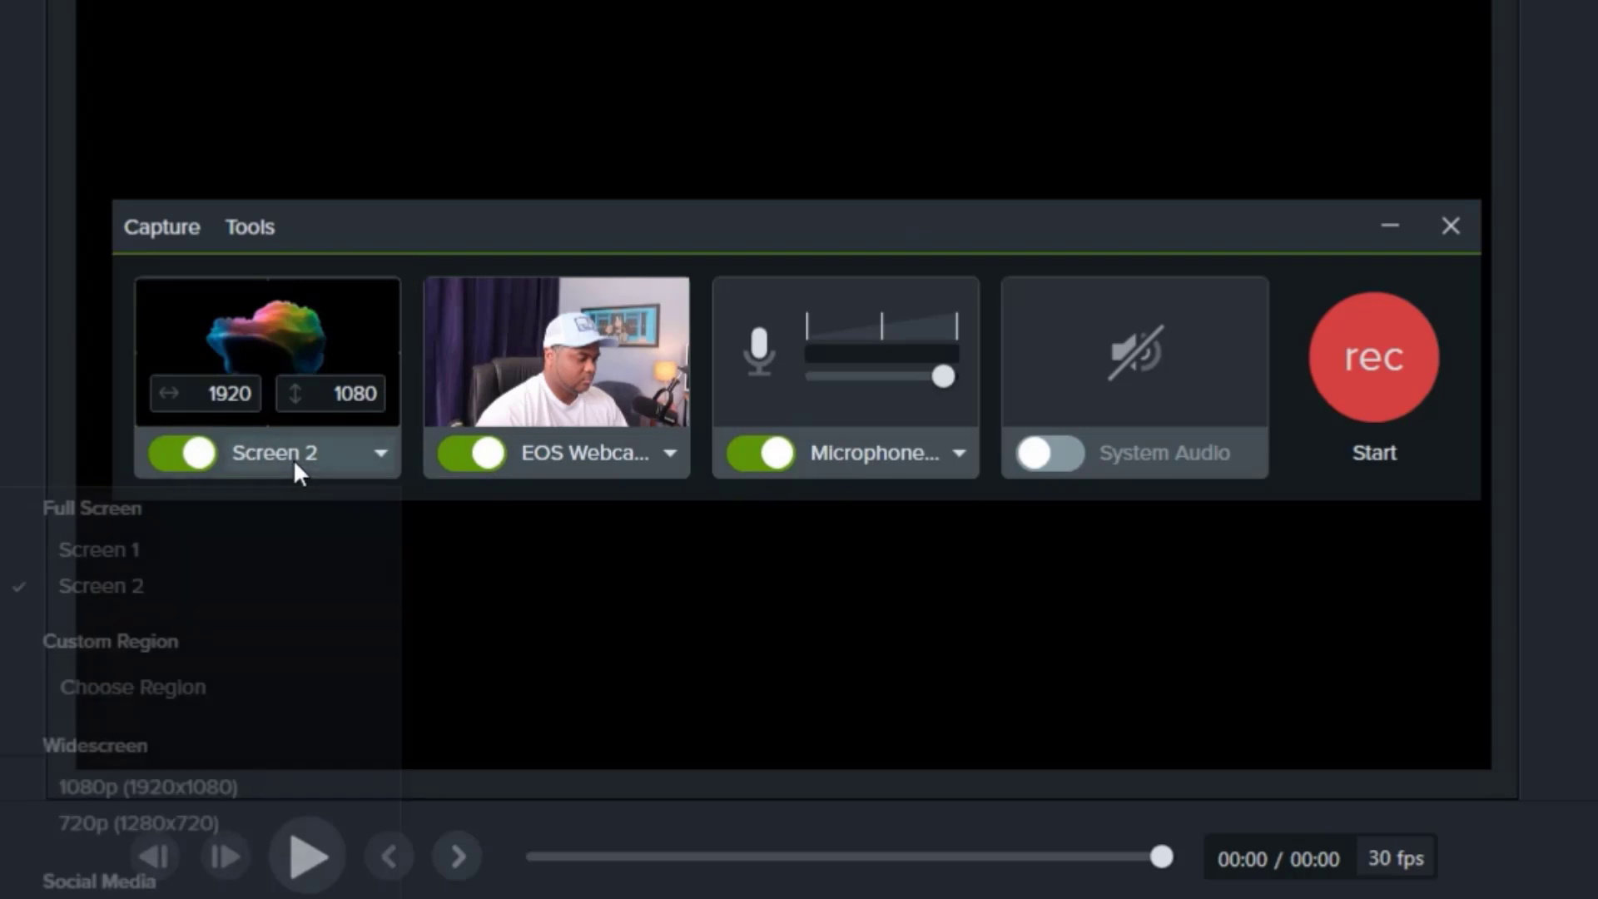
pyautogui.click(125, 546)
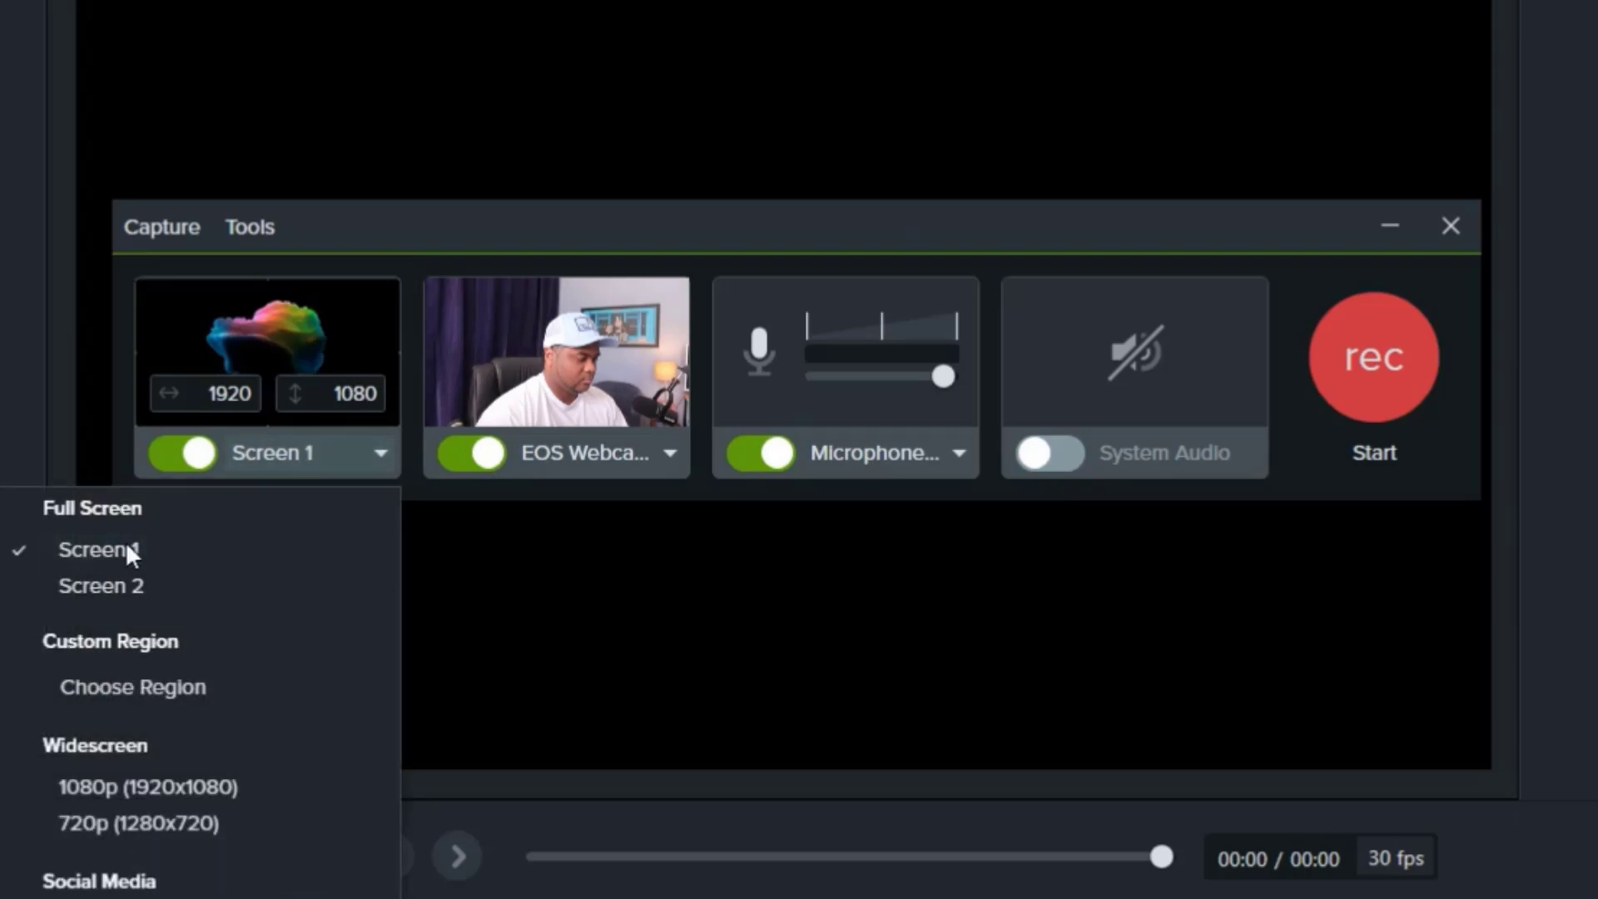
# Step: Try a custom capture region and the screen toggle, then settle on full Screen 1 at 1920x1080
pyautogui.click(343, 453)
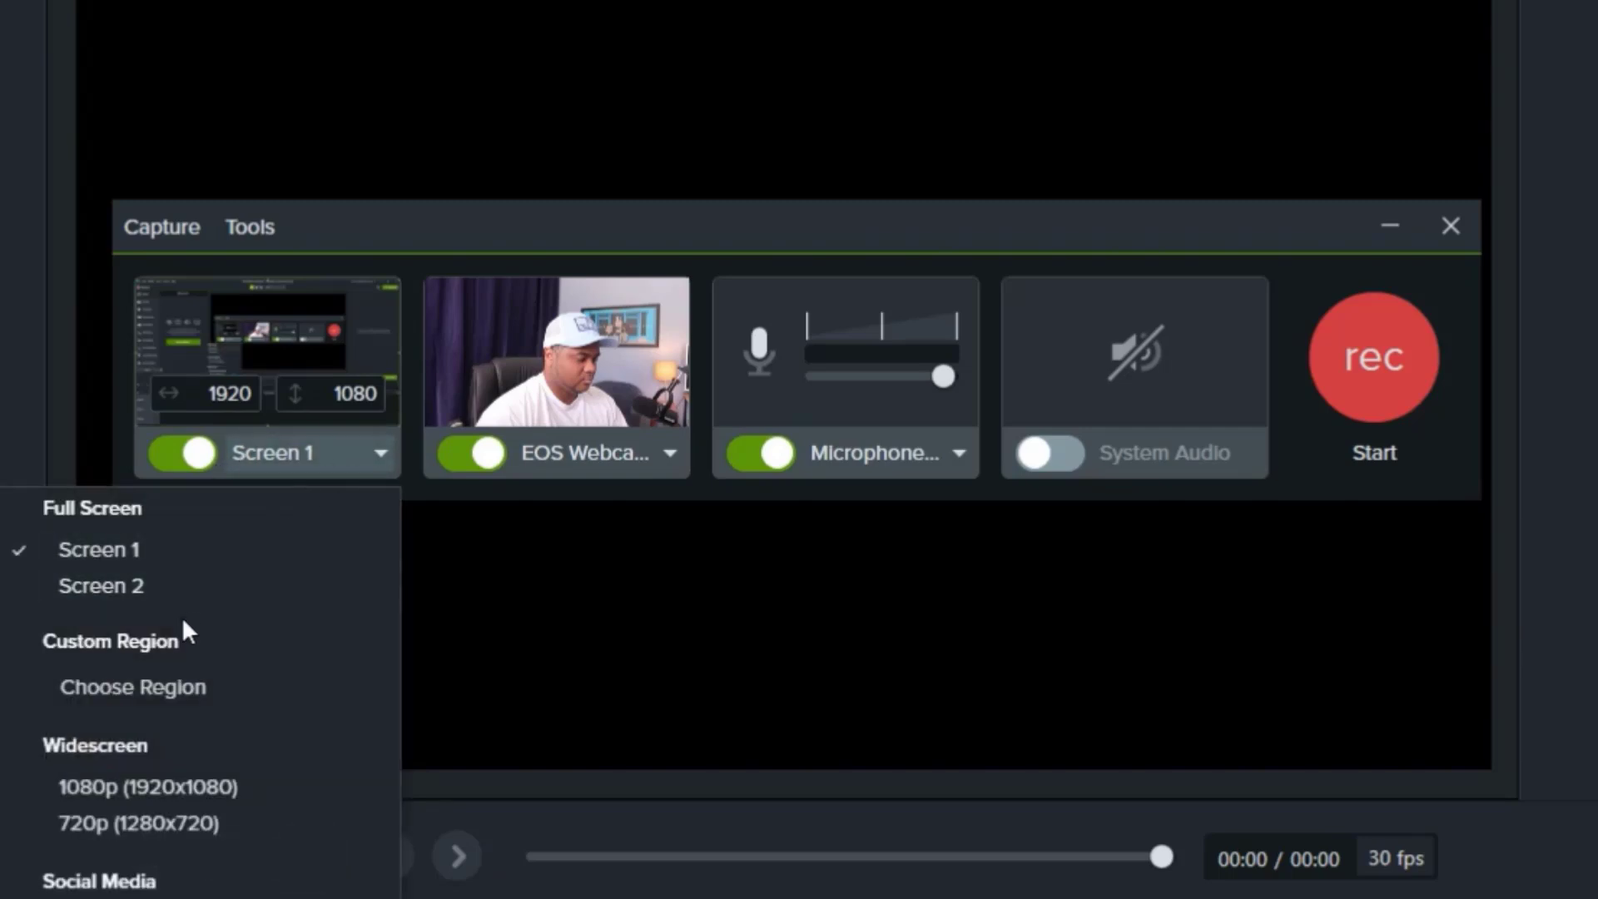
pyautogui.click(157, 681)
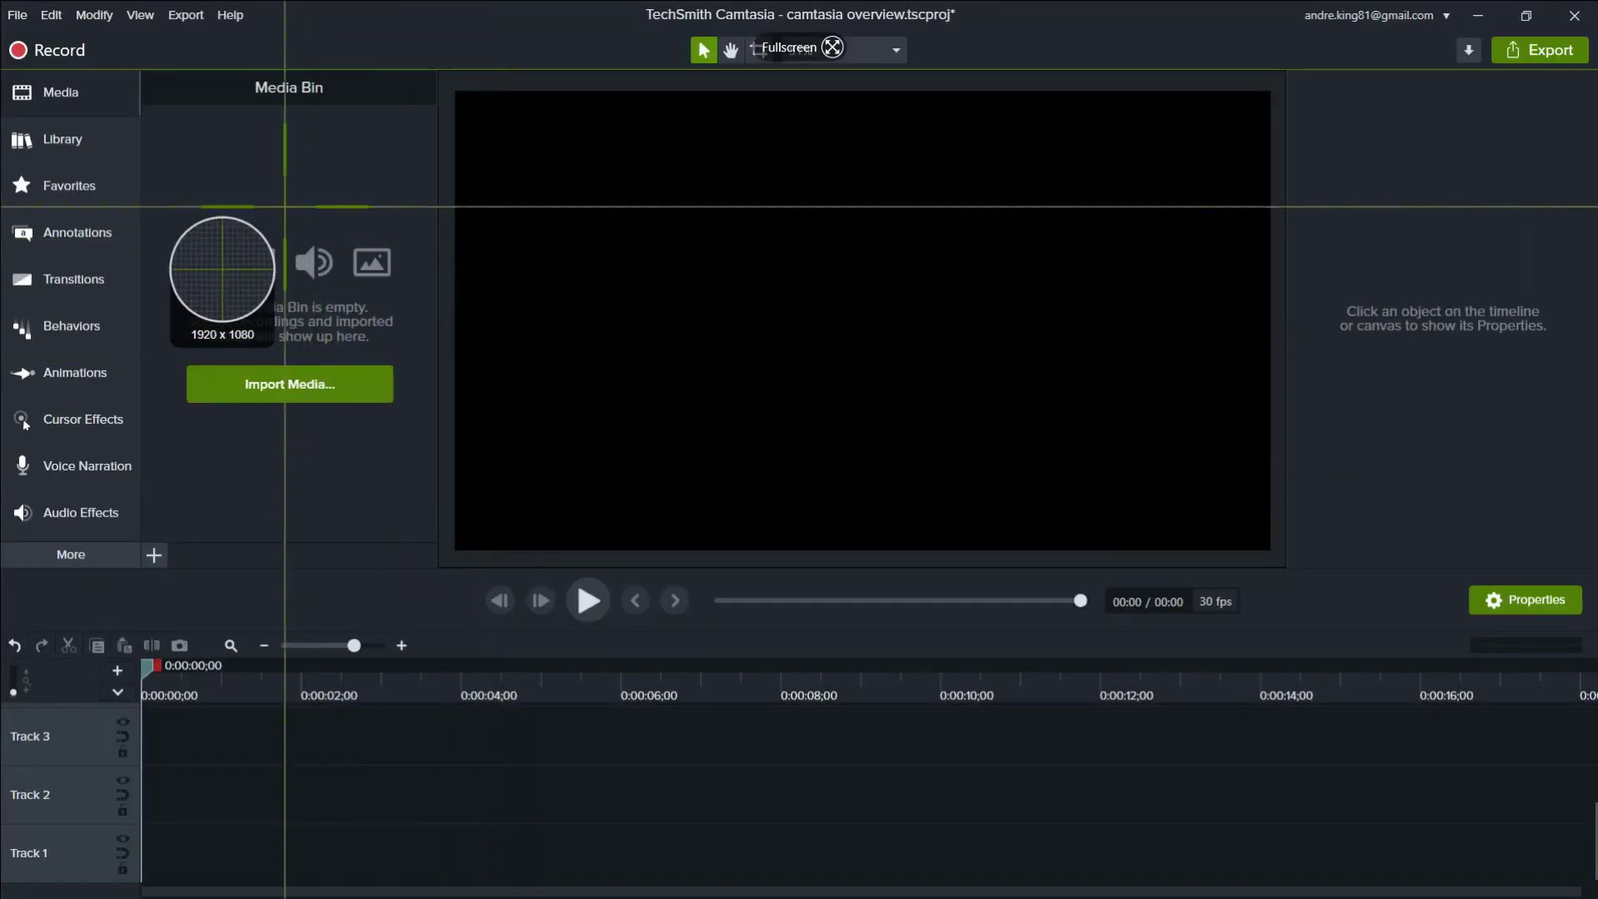
pyautogui.moveTo(137, 70); pyautogui.dragTo(1251, 581)
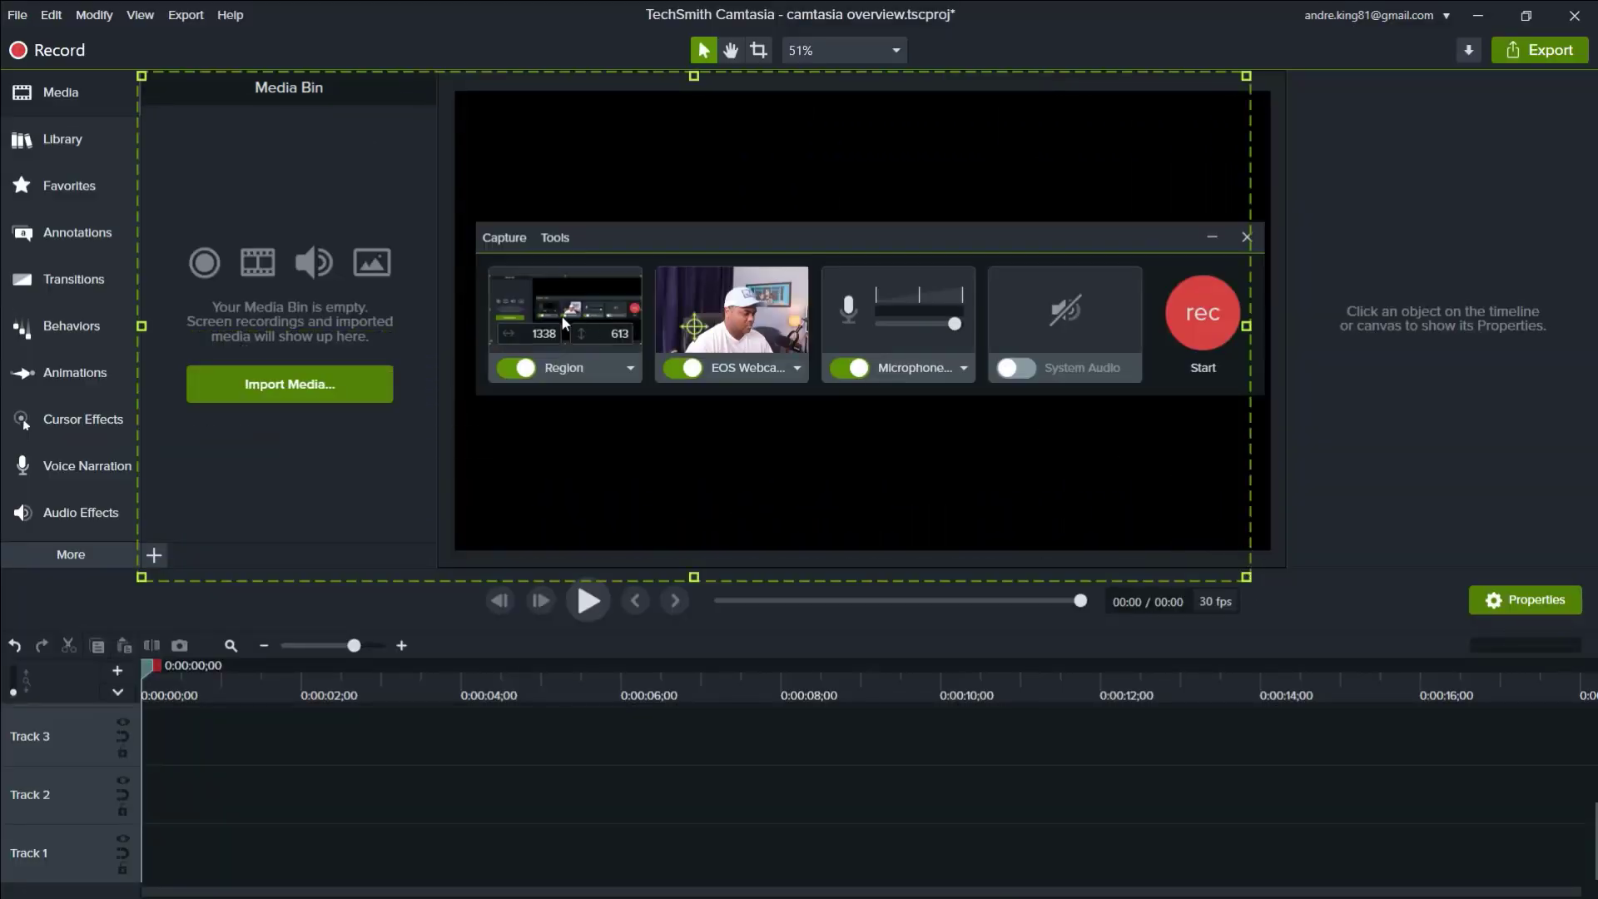
pyautogui.click(528, 371)
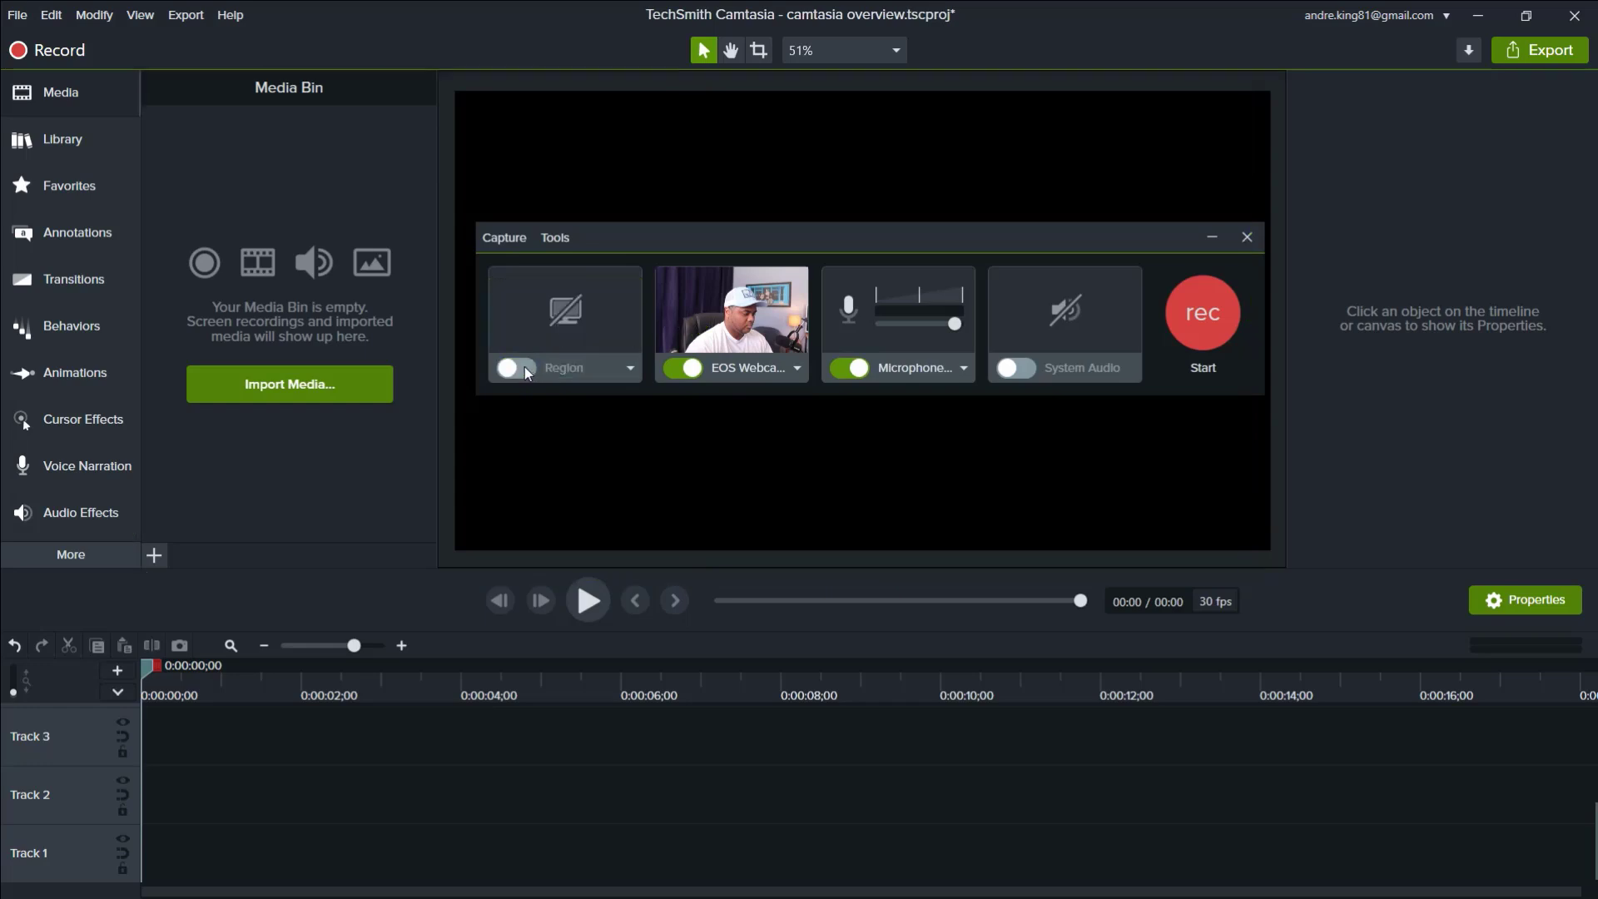
pyautogui.click(520, 369)
pyautogui.click(628, 370)
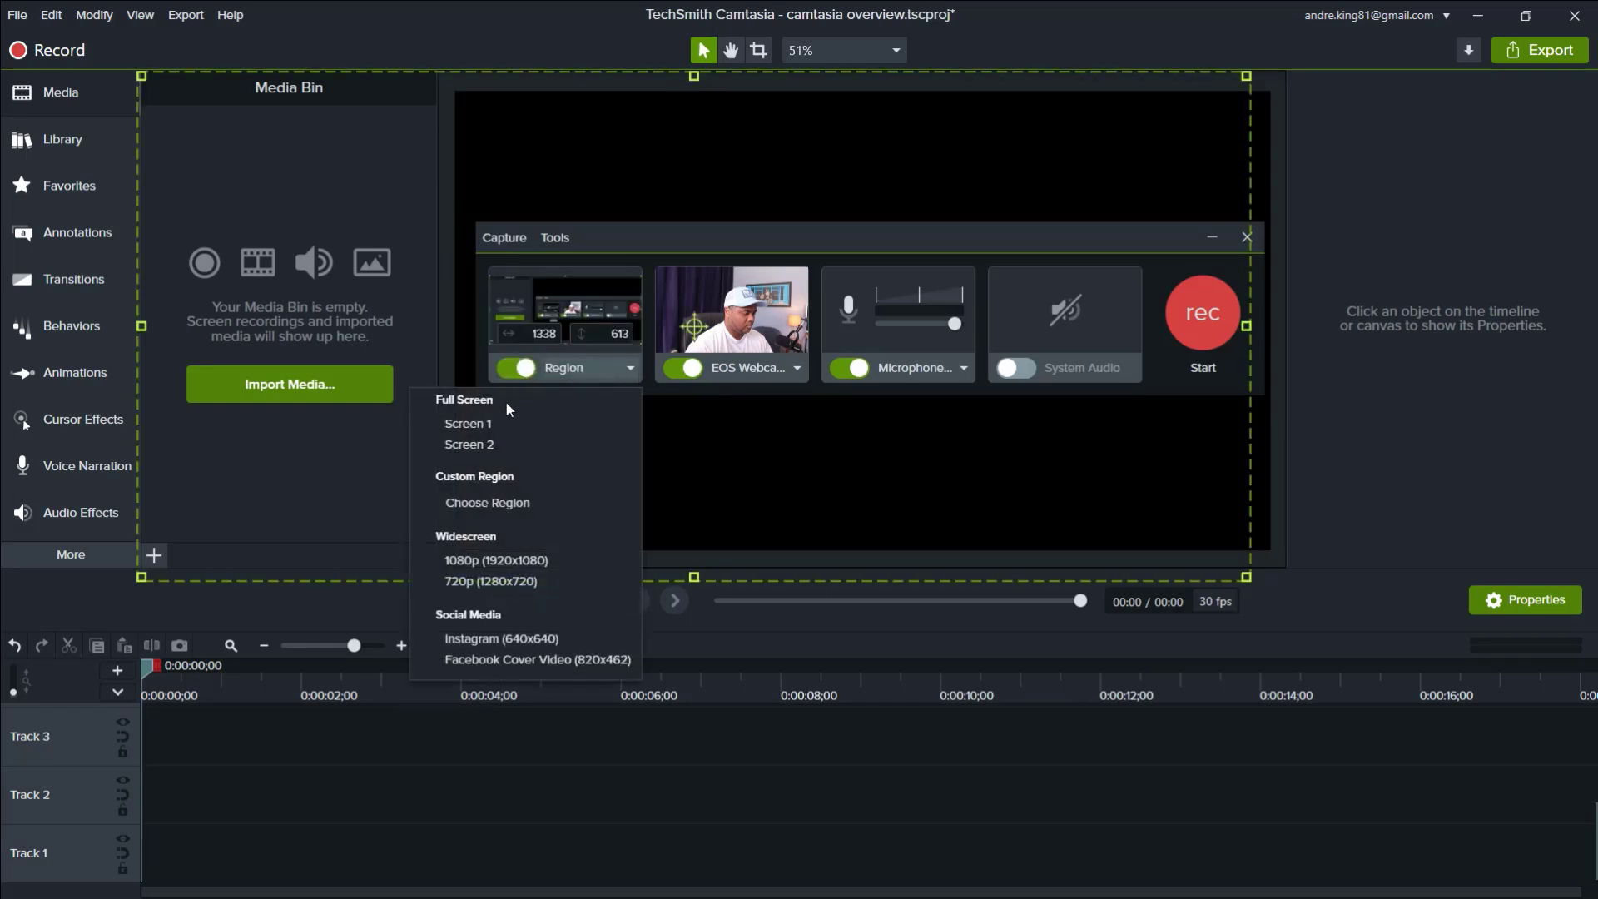
pyautogui.click(483, 416)
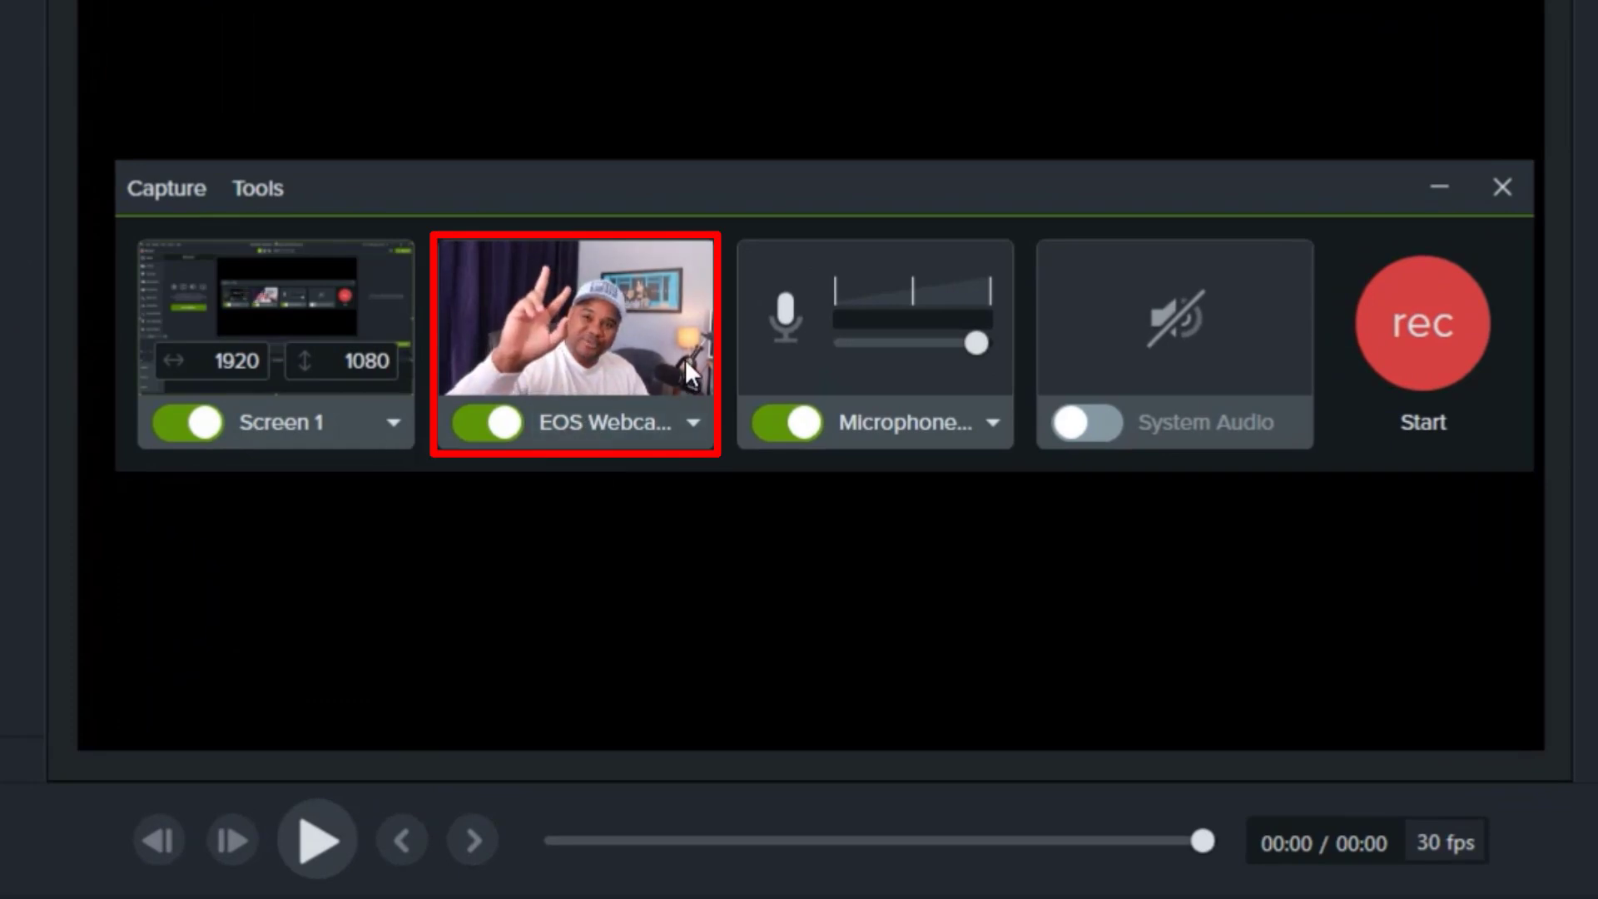
pyautogui.click(599, 426)
pyautogui.click(544, 473)
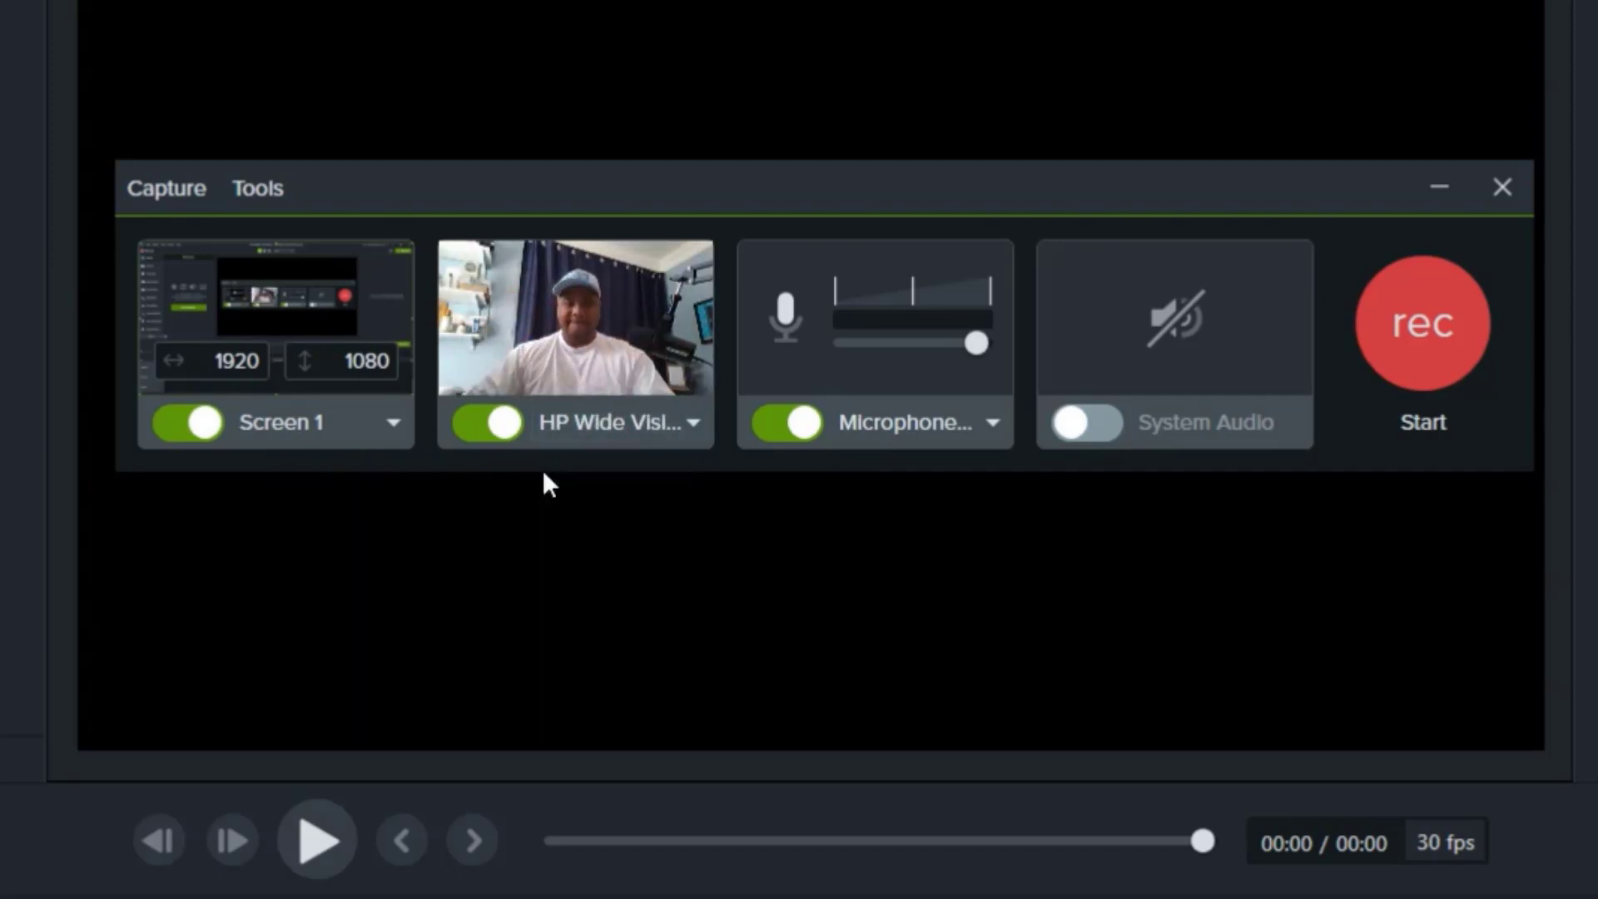
pyautogui.click(582, 426)
pyautogui.click(524, 525)
pyautogui.click(966, 436)
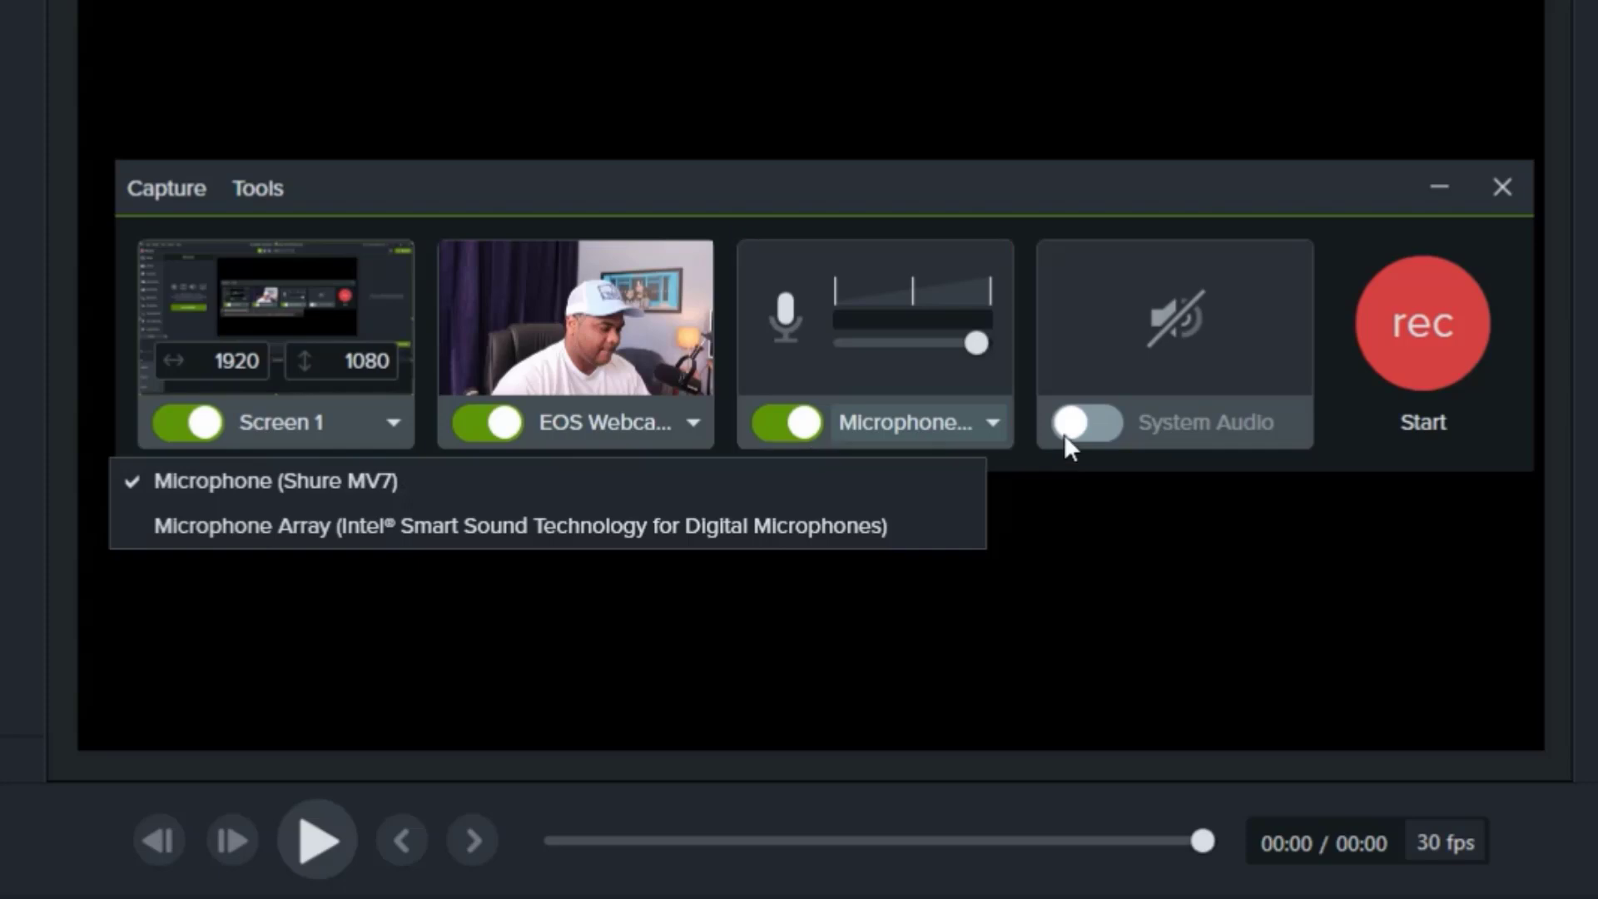
pyautogui.click(1082, 421)
pyautogui.click(1084, 425)
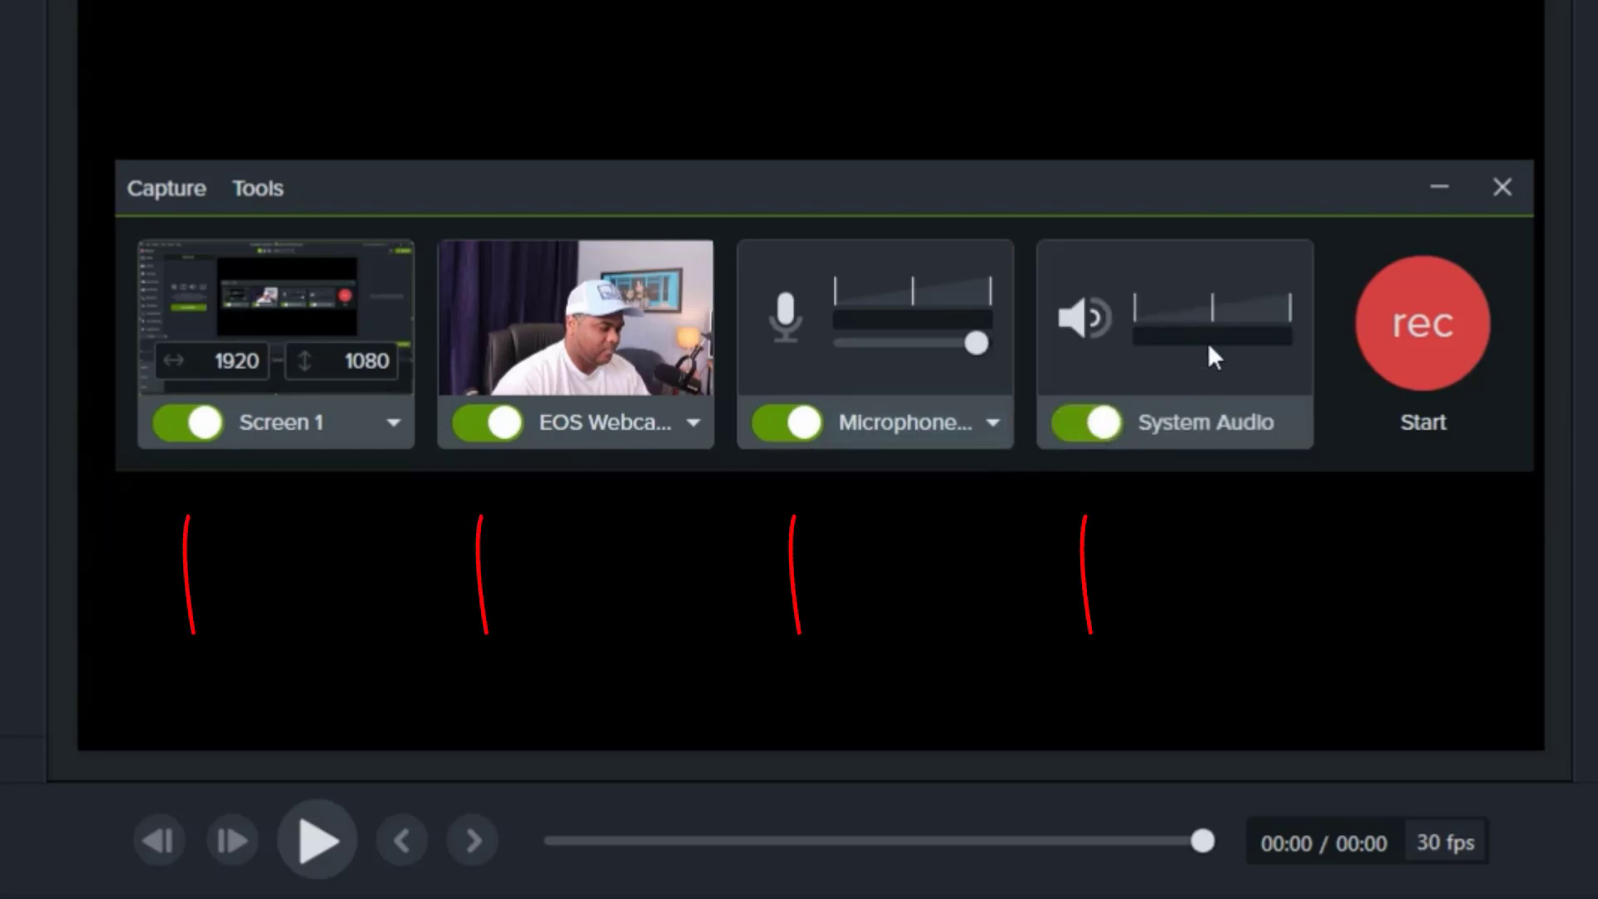
pyautogui.click(1092, 425)
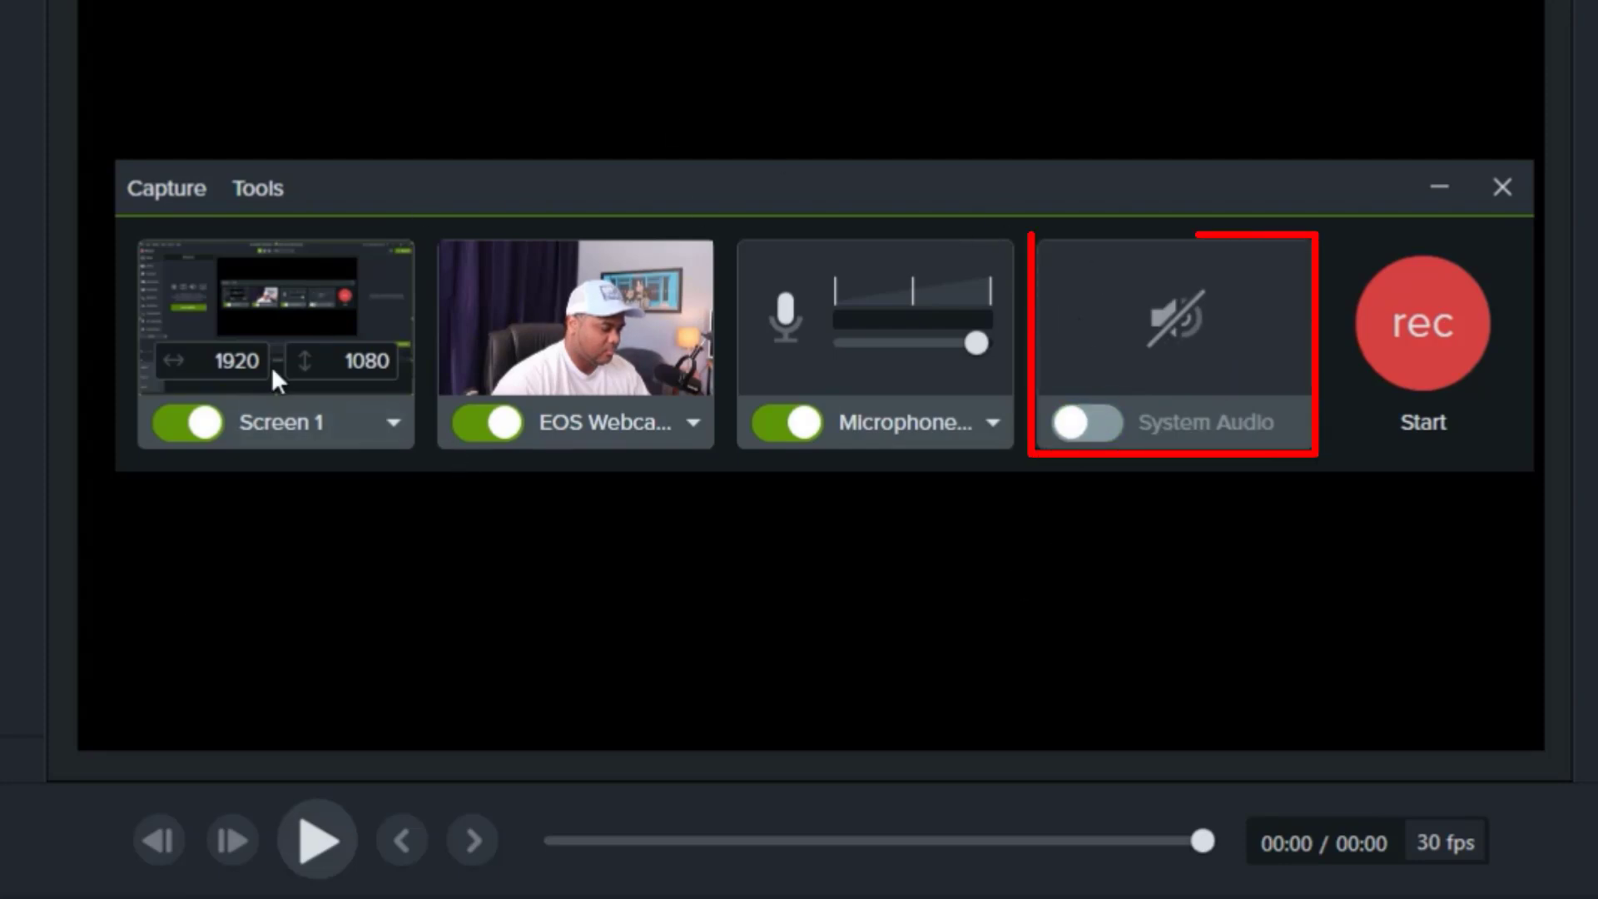
# Step: Record the screen and webcam, then add a Ctrl+A keystroke callout to Track 3 and preview it
pyautogui.click(1439, 363)
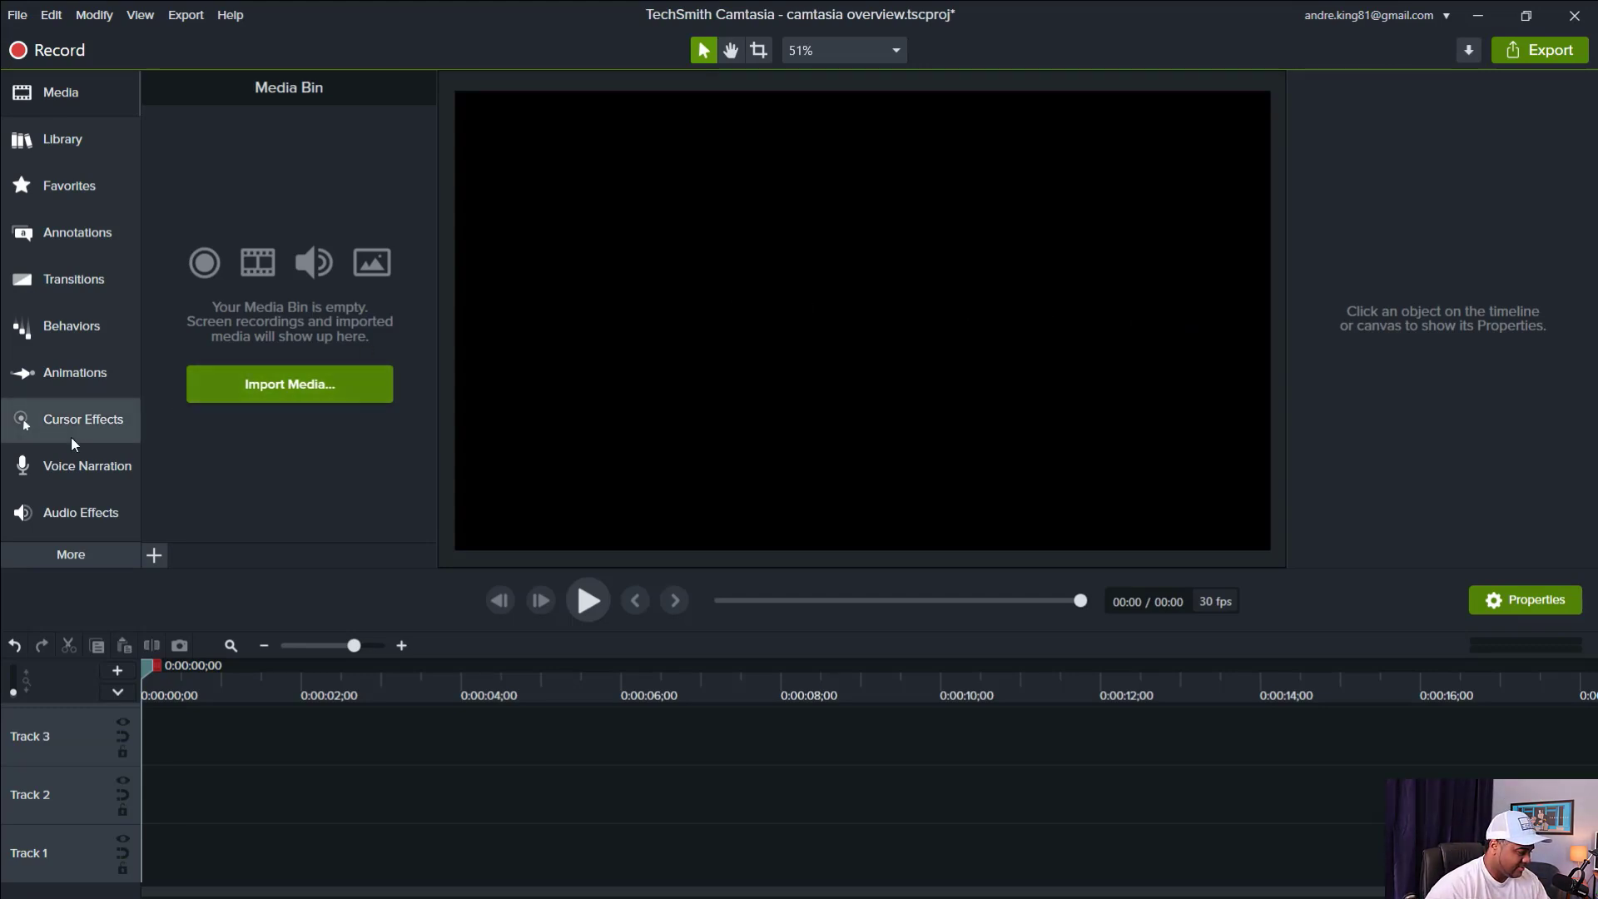
pyautogui.click(78, 232)
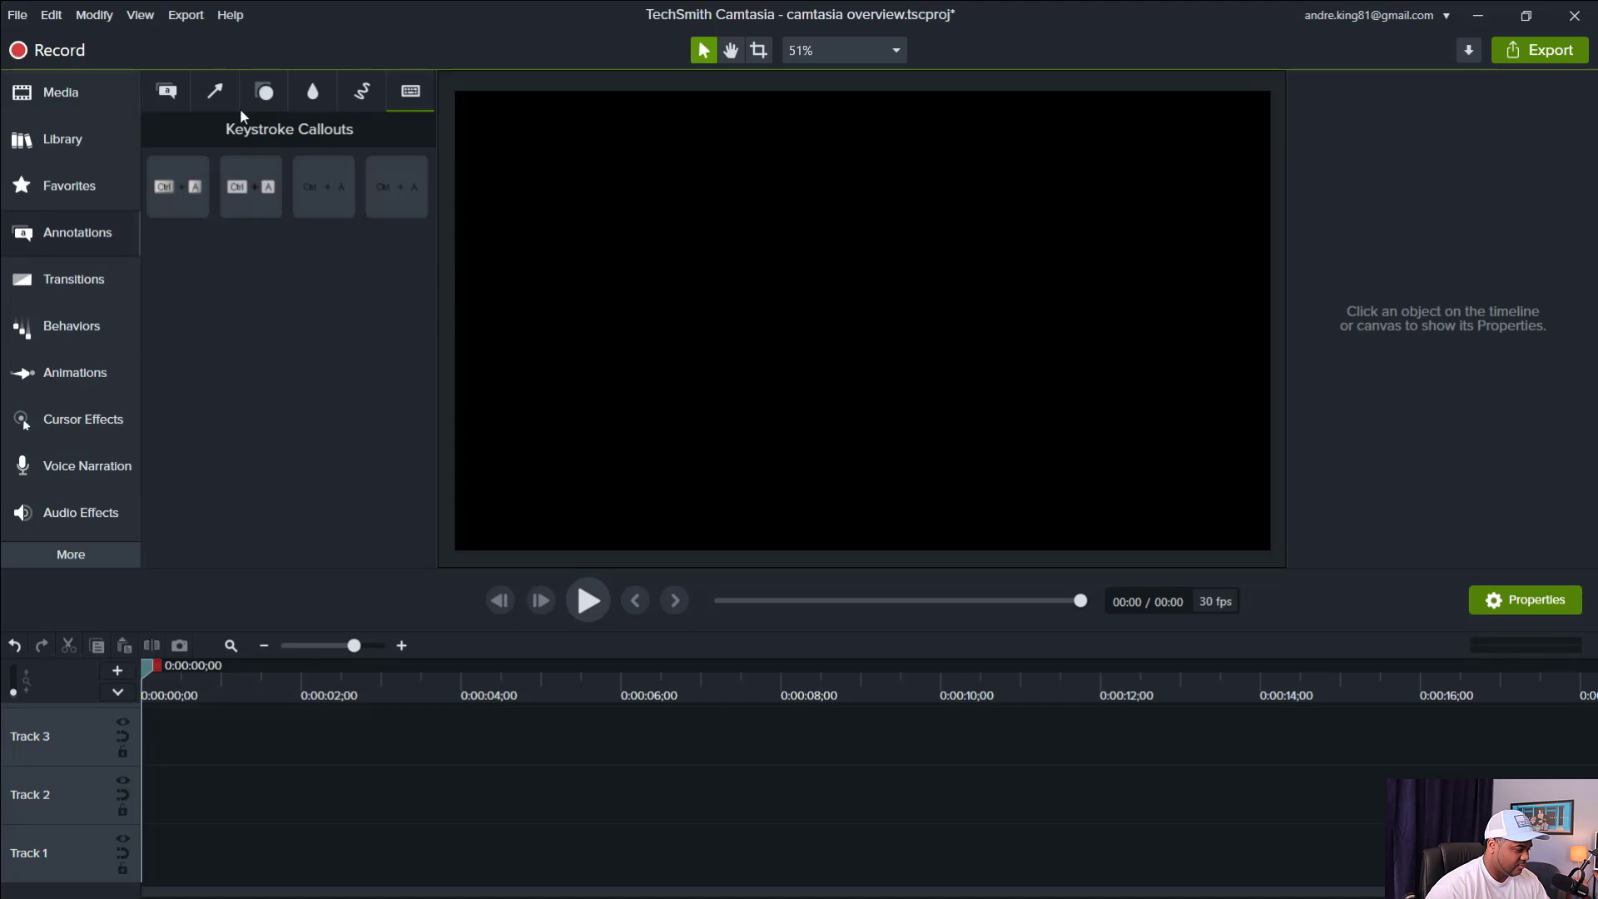
pyautogui.moveTo(251, 186); pyautogui.dragTo(230, 733)
pyautogui.moveTo(407, 678)
pyautogui.mouseDown()
pyautogui.moveTo(452, 676)
pyautogui.moveTo(436, 670)
pyautogui.mouseUp()
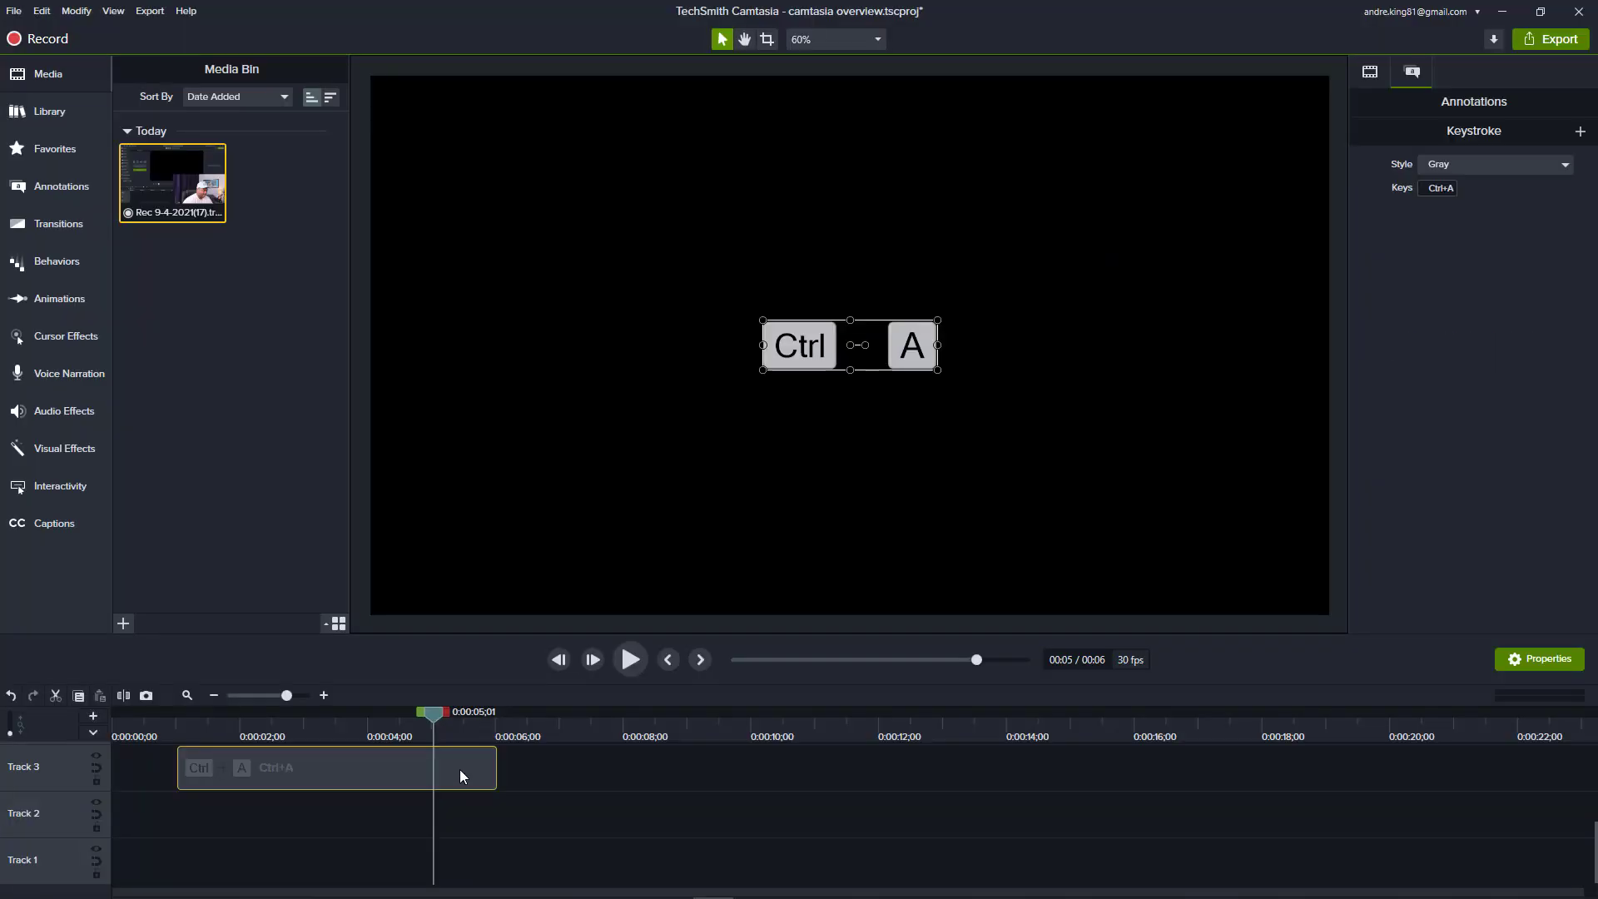
# Step: Delete the keystroke callout and place the recording's screen and camera clips on Tracks 1 and 2
pyautogui.press('Delete')
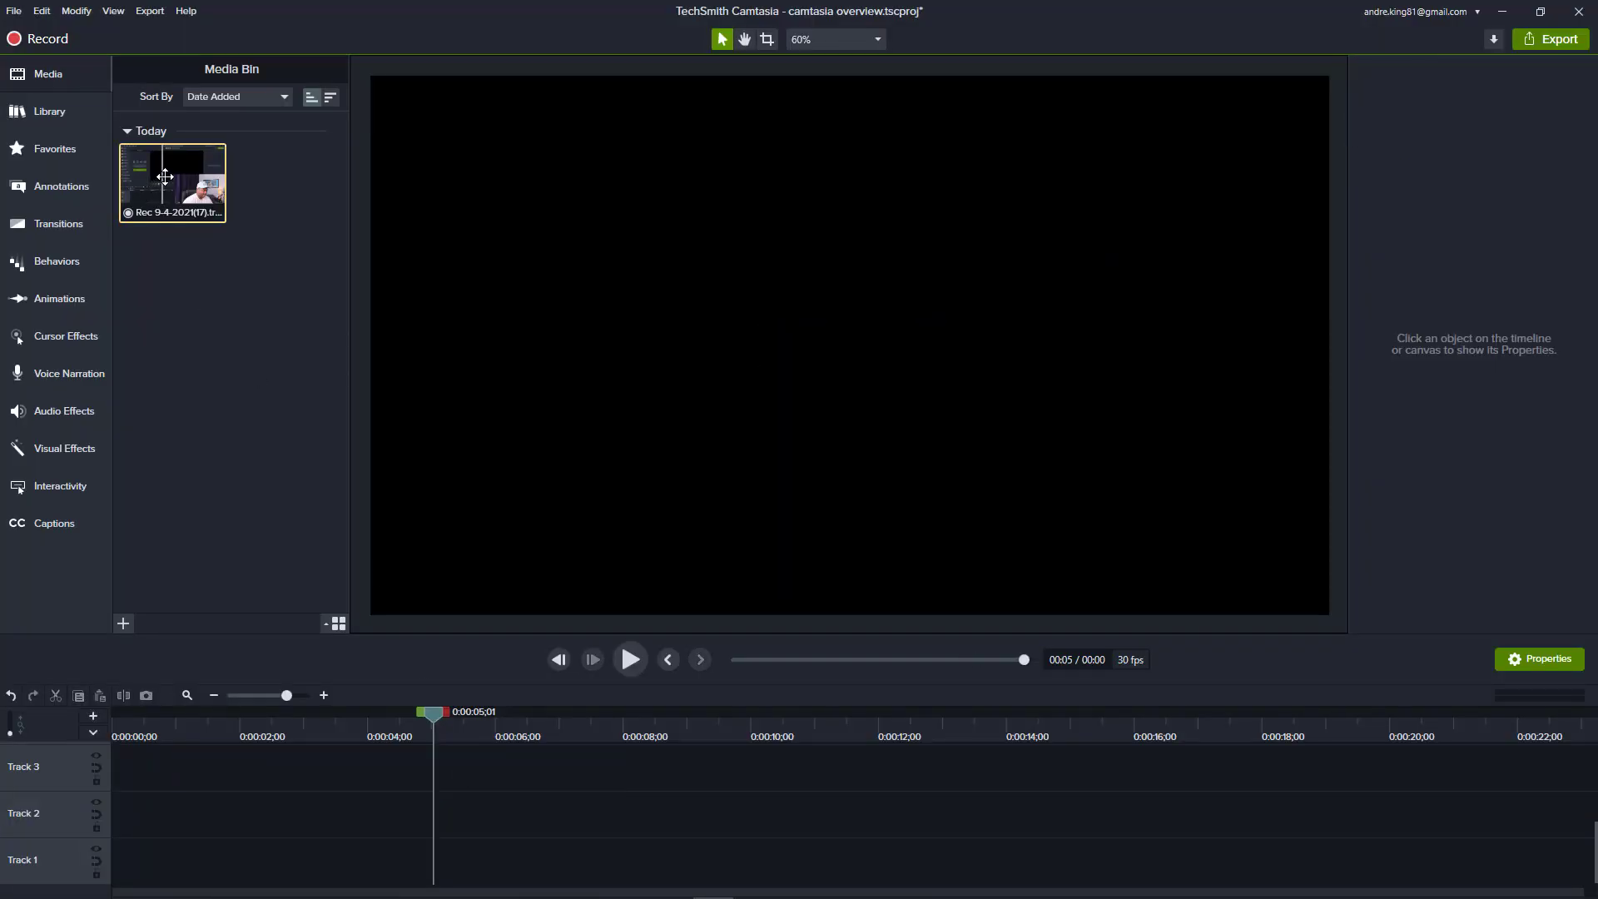
pyautogui.moveTo(193, 173); pyautogui.dragTo(170, 304)
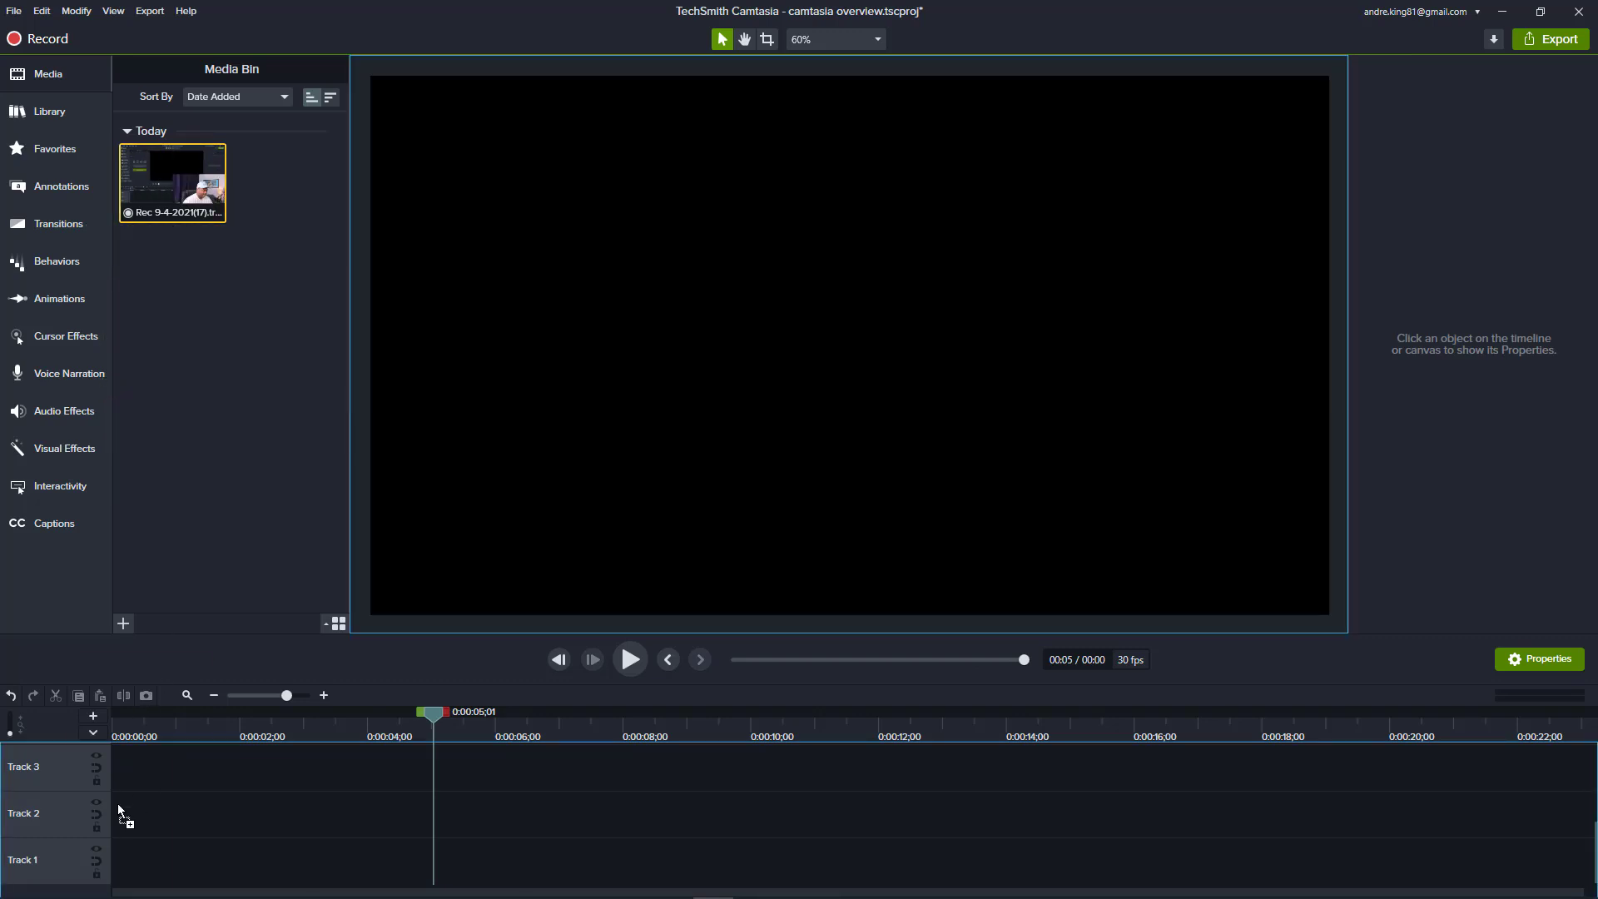
pyautogui.moveTo(118, 814); pyautogui.dragTo(117, 815)
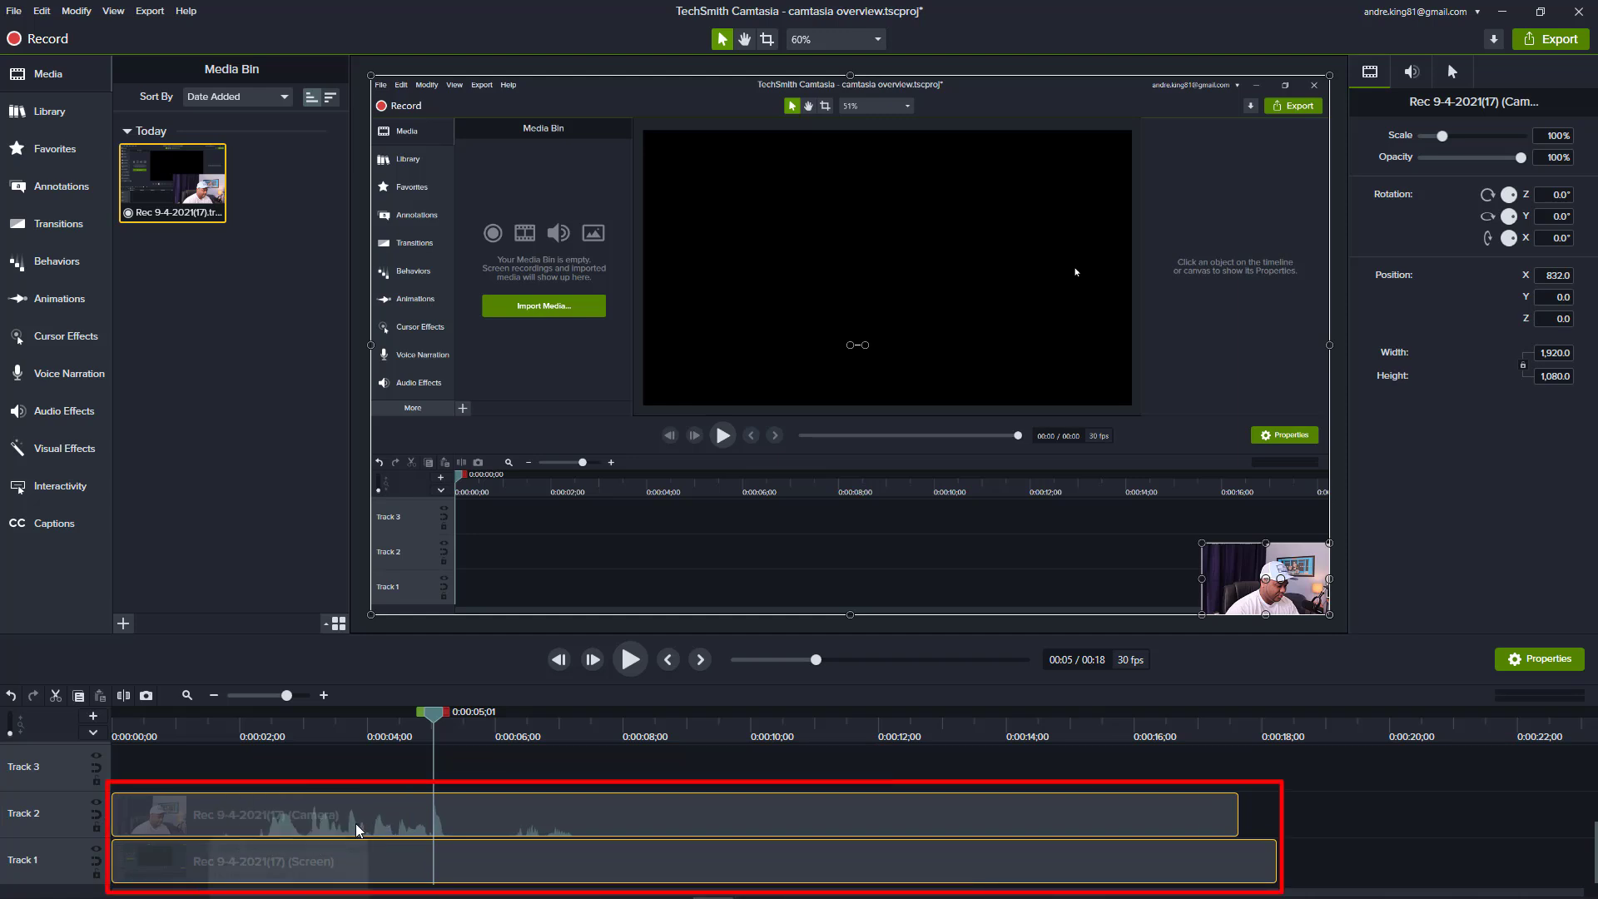
pyautogui.click(371, 819)
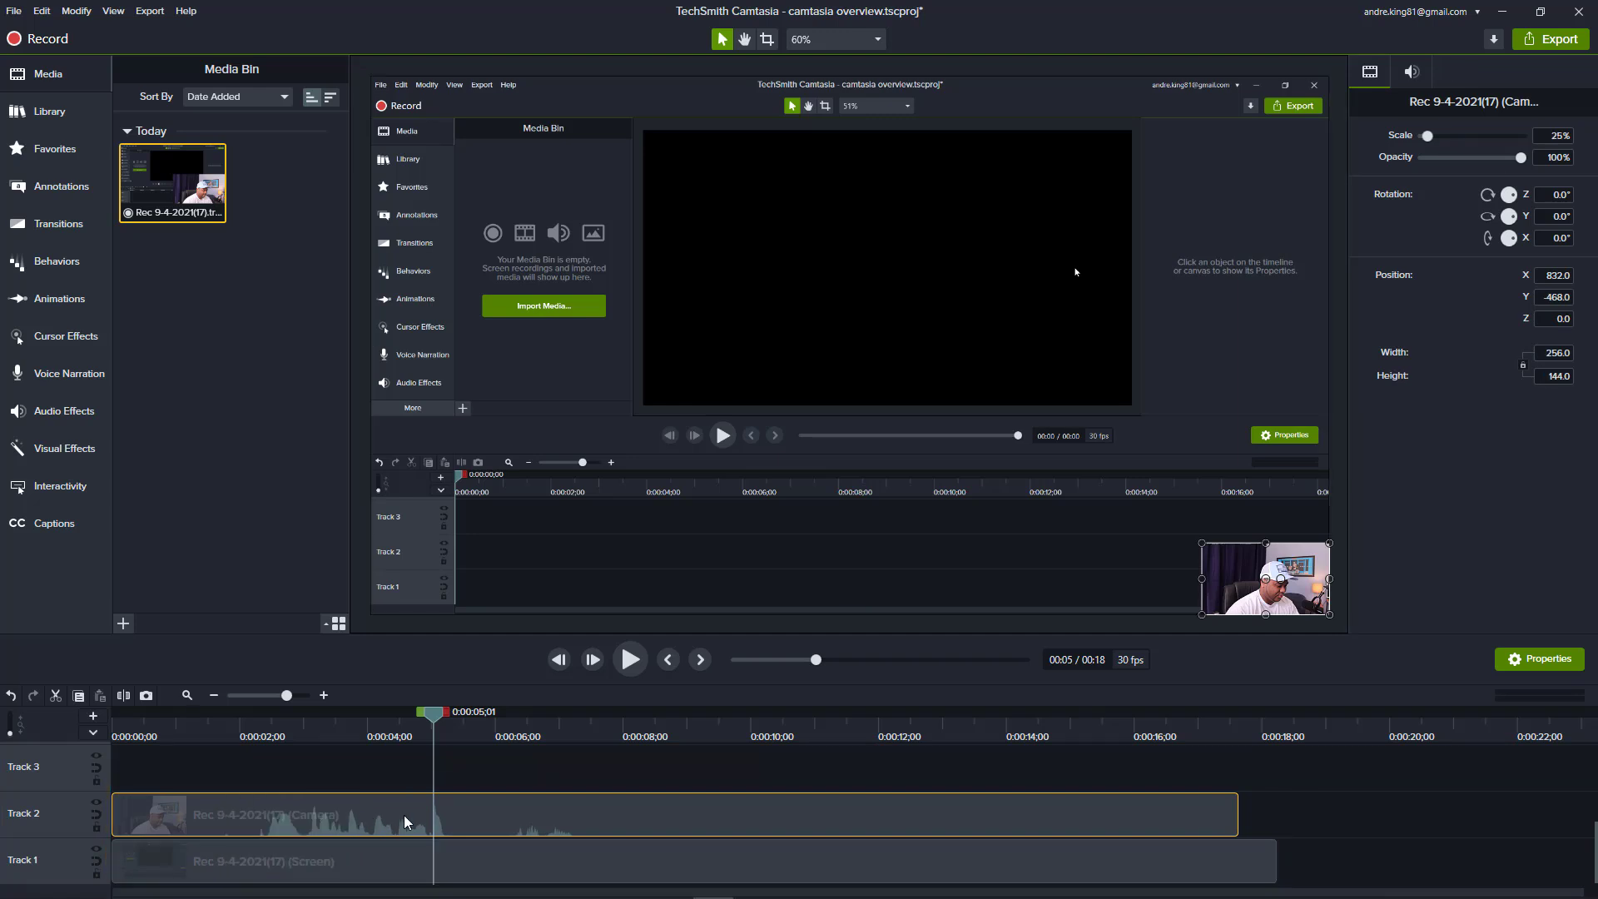
pyautogui.moveTo(434, 718); pyautogui.dragTo(583, 752)
pyautogui.click(454, 862)
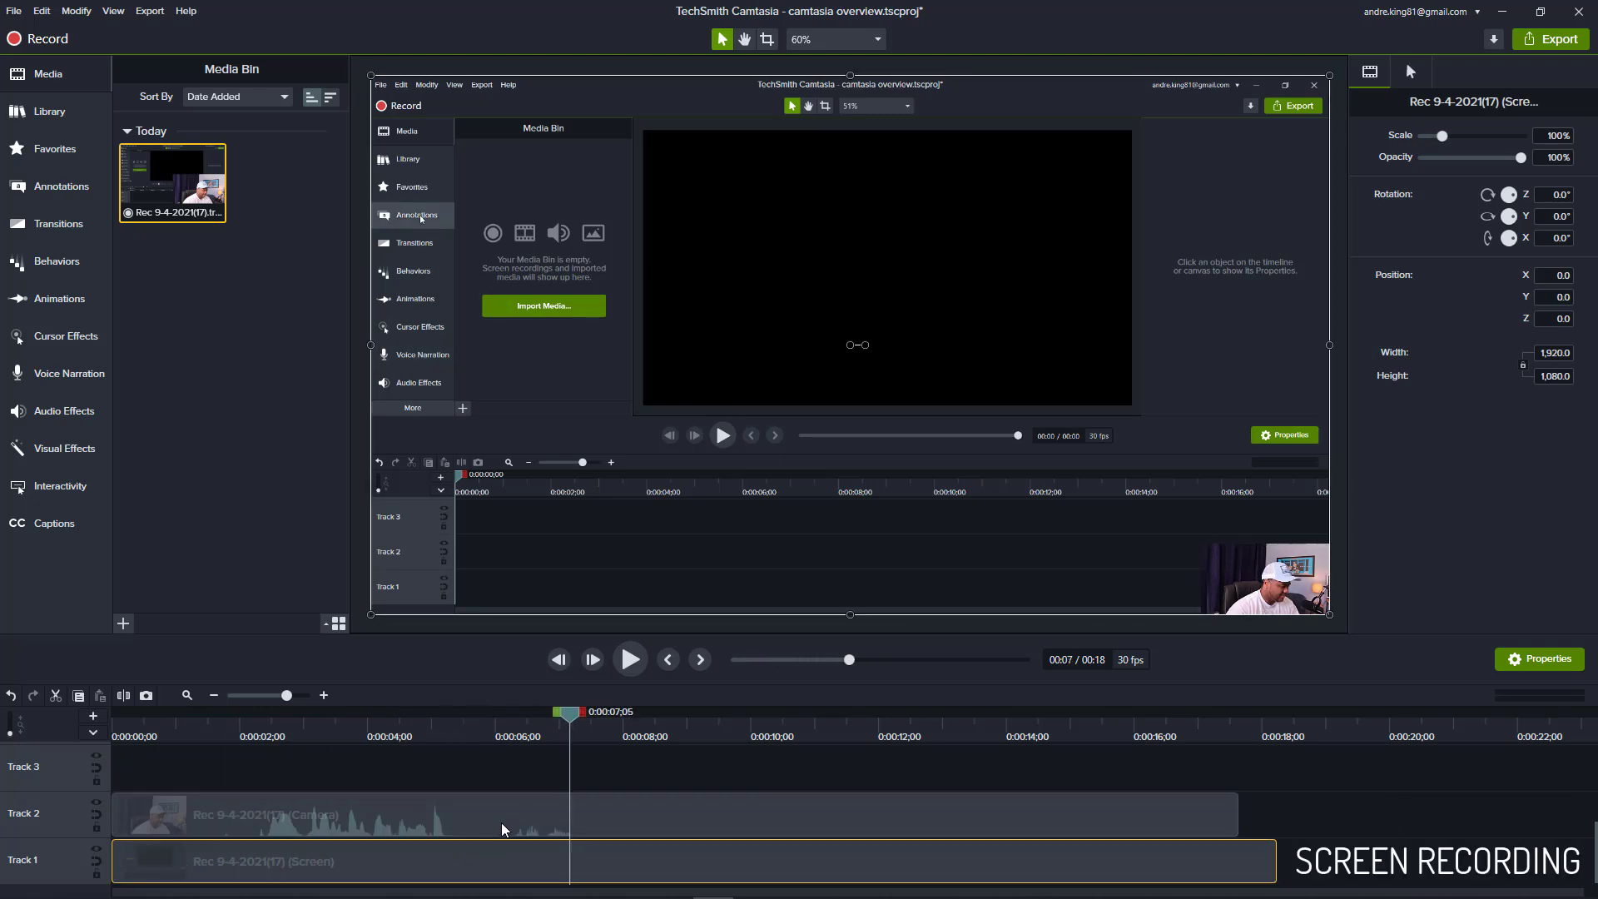
pyautogui.moveTo(569, 721)
pyautogui.mouseDown()
pyautogui.moveTo(941, 739)
pyautogui.moveTo(264, 730)
pyautogui.mouseUp()
# Step: Enlarge the webcam overlay to 88.4% scale and move it up and to the left
pyautogui.click(96, 802)
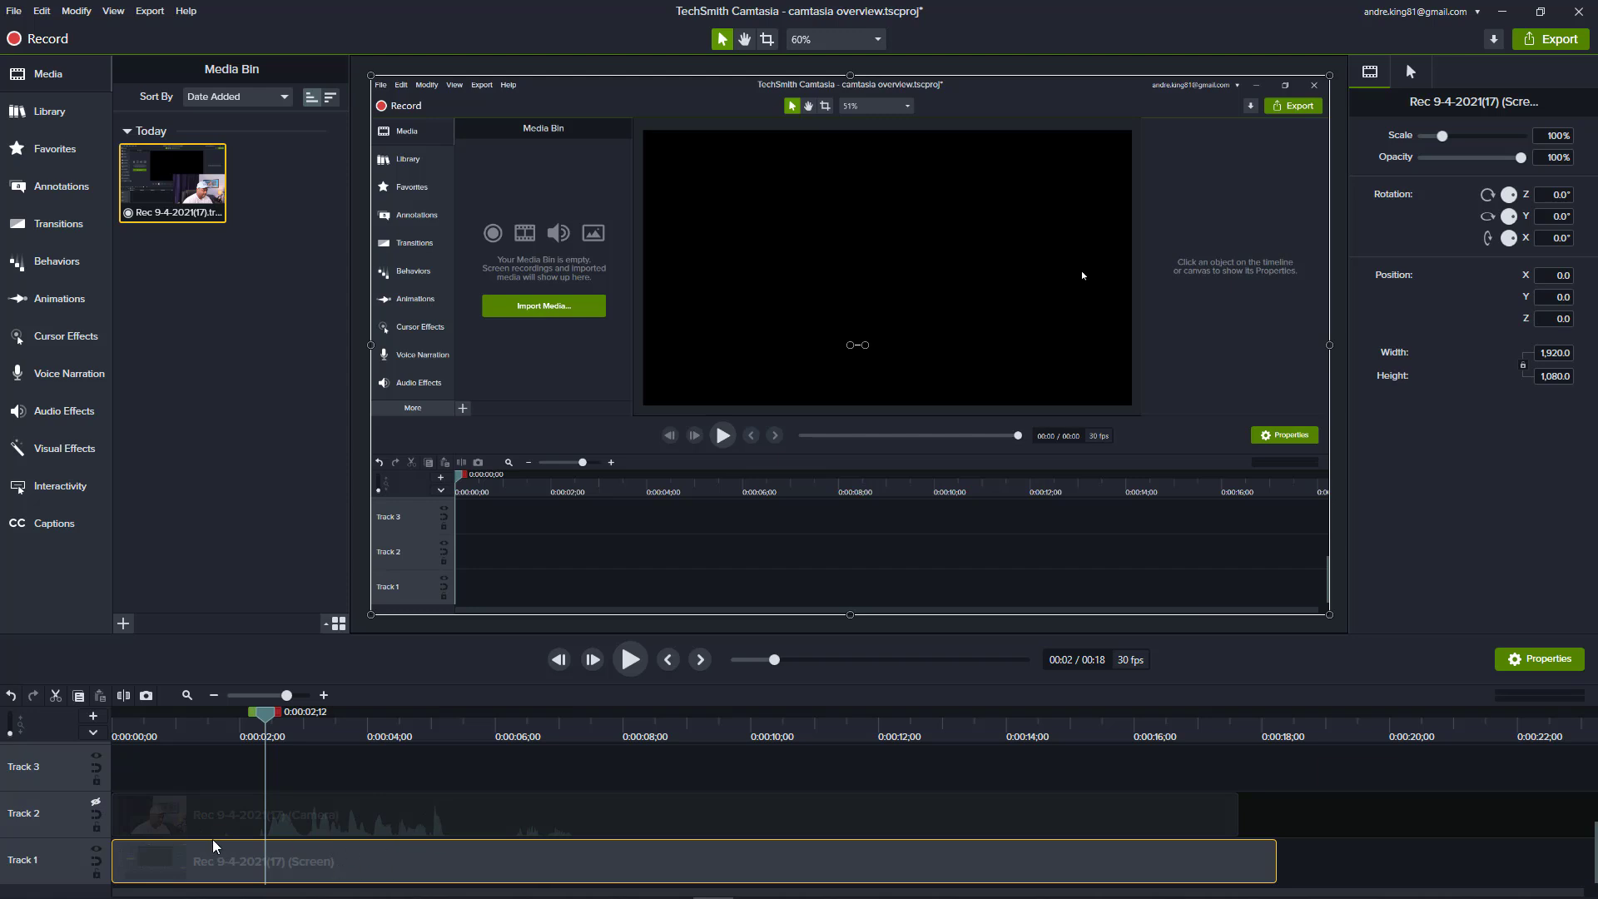
pyautogui.click(96, 802)
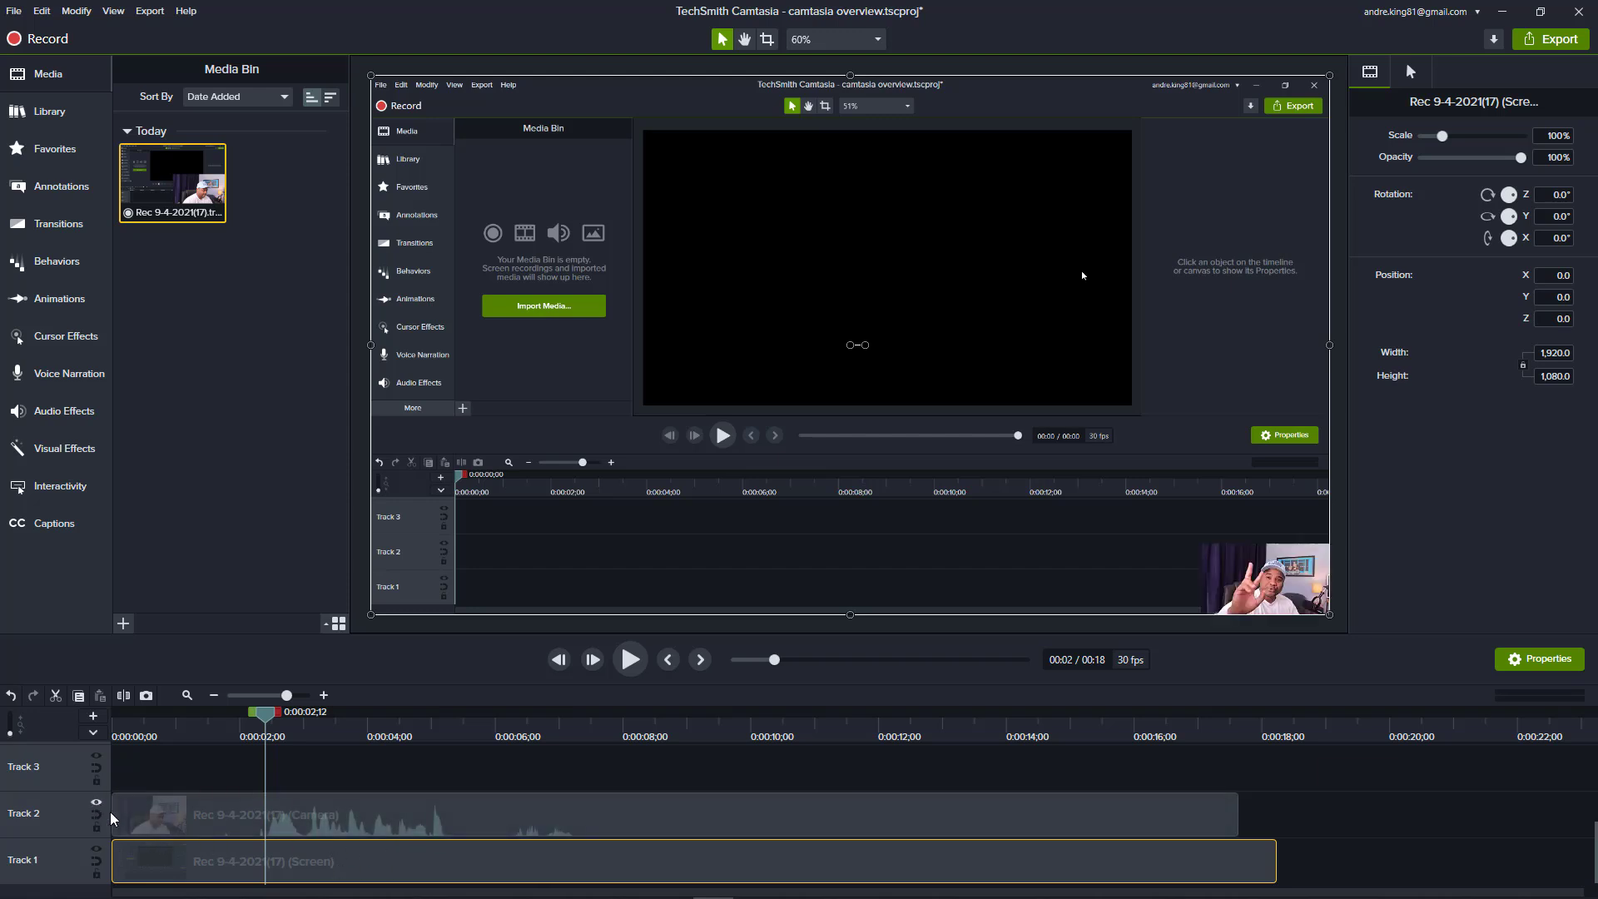
pyautogui.click(391, 818)
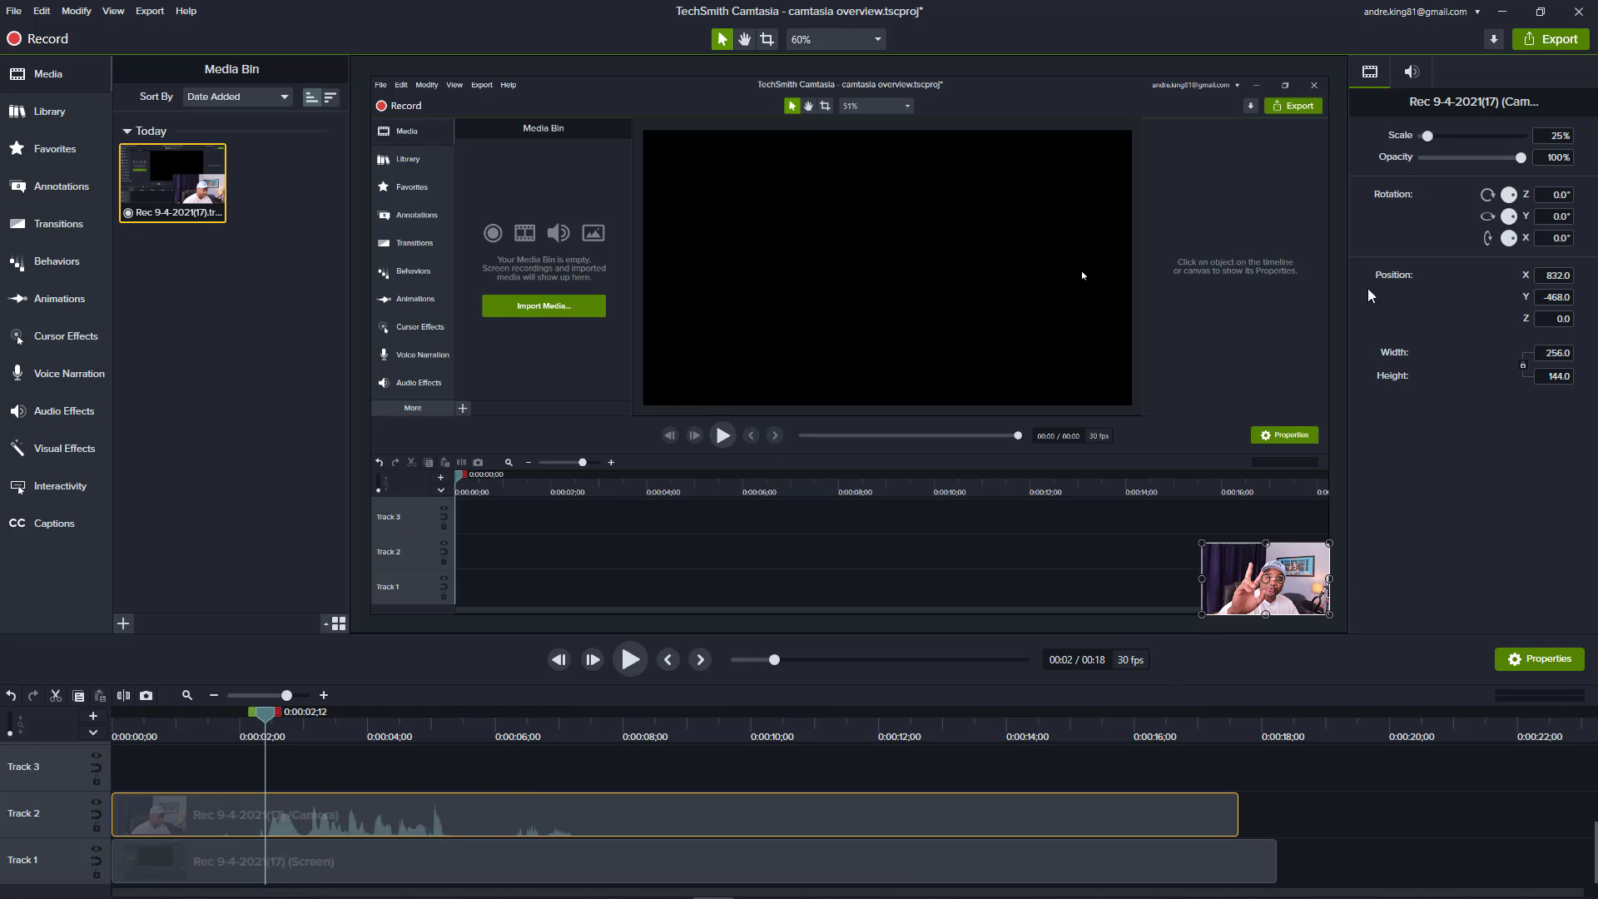
pyautogui.moveTo(1429, 140); pyautogui.dragTo(1454, 142)
pyautogui.moveTo(1156, 499); pyautogui.dragTo(991, 404)
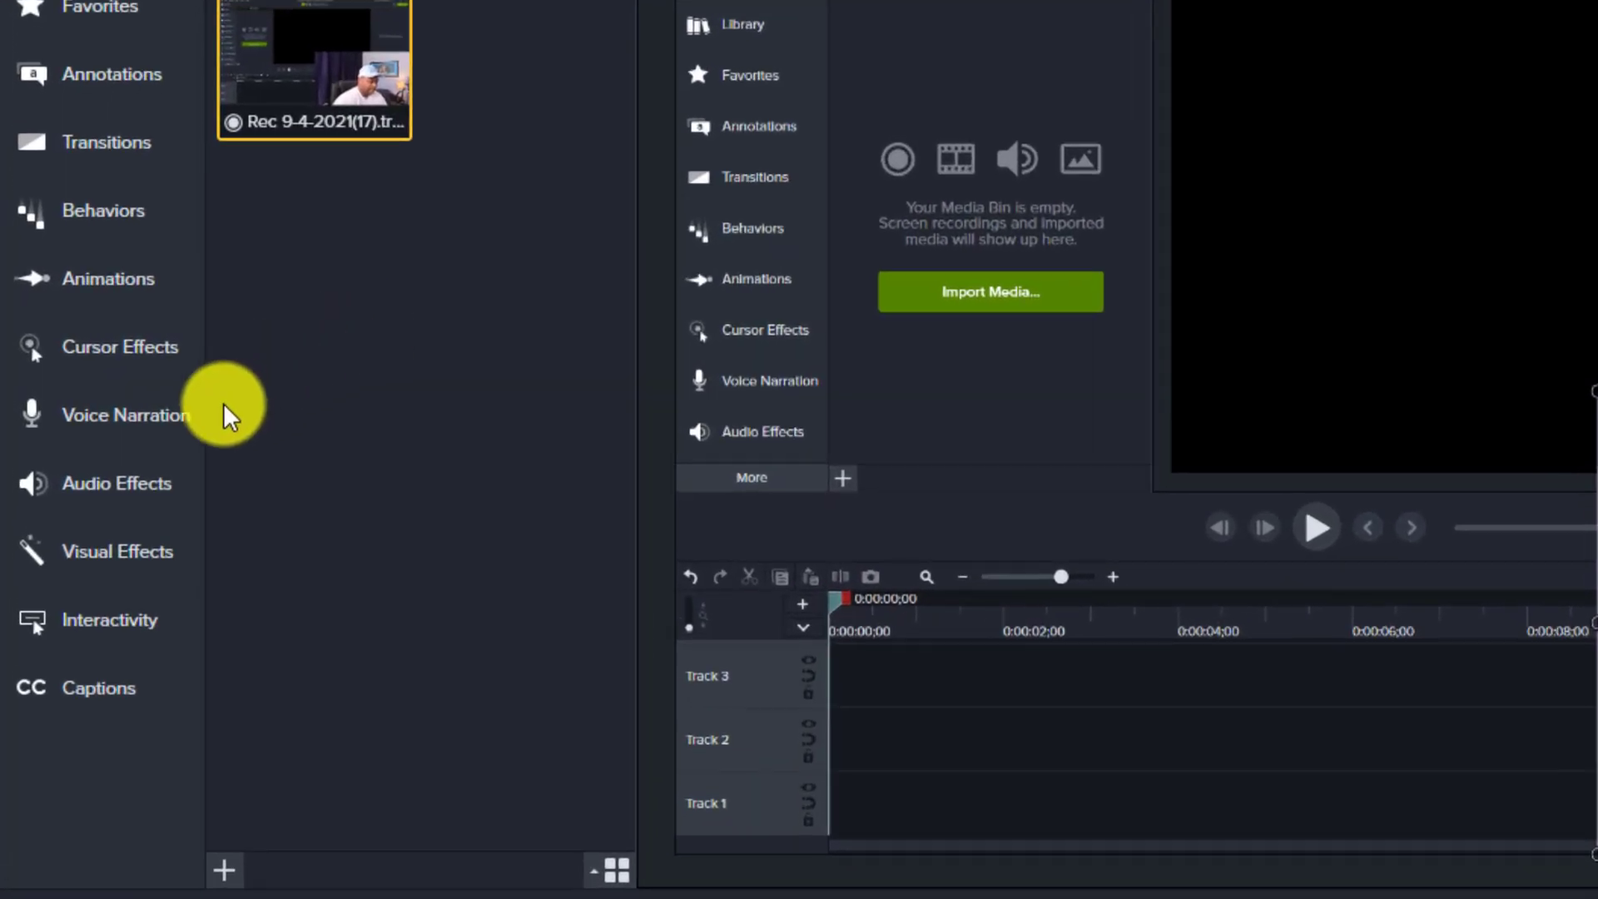
# Step: Apply Corner Rounding to the Track 2 webcam clip, then check the Add Visual Effect menu without choosing anything
pyautogui.click(95, 548)
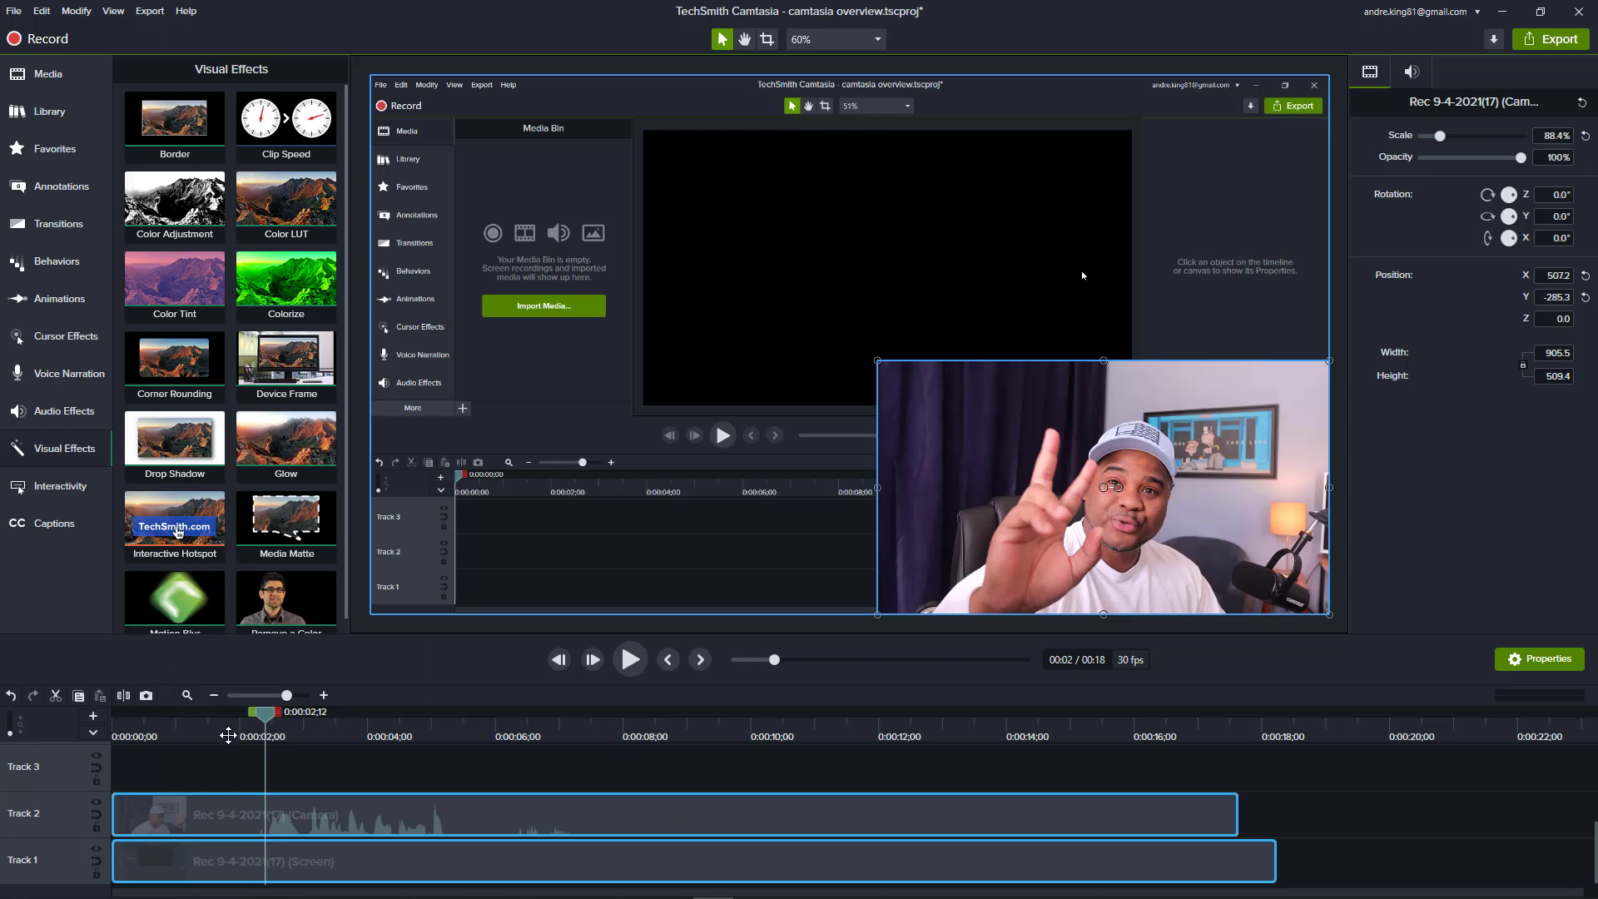
pyautogui.moveTo(229, 740); pyautogui.dragTo(235, 806)
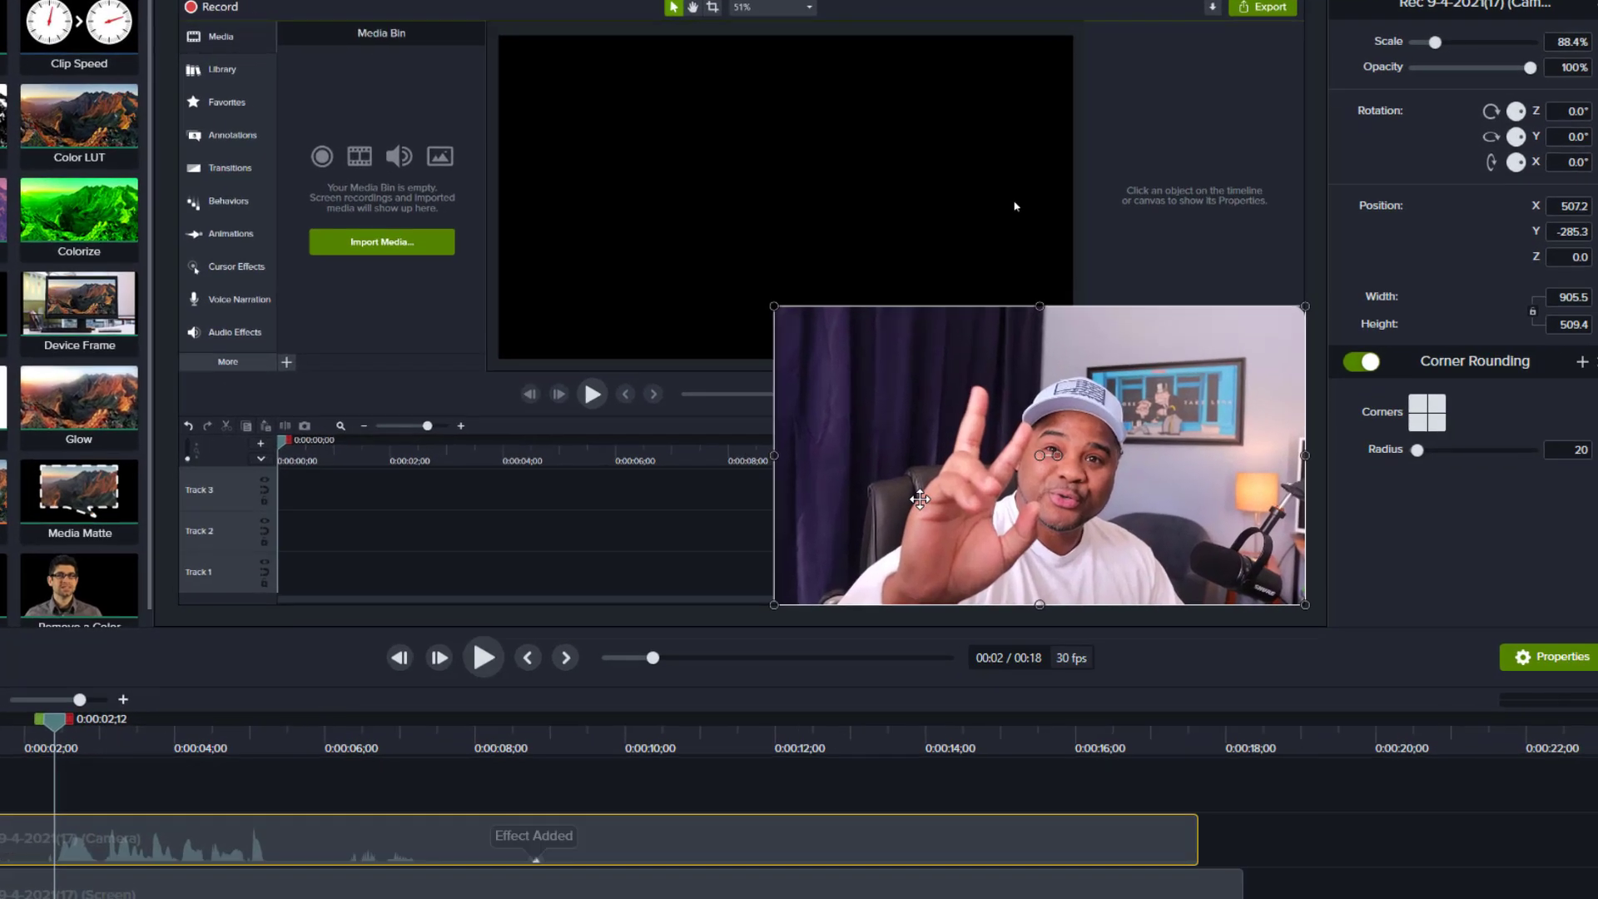
pyautogui.rightClick(1004, 518)
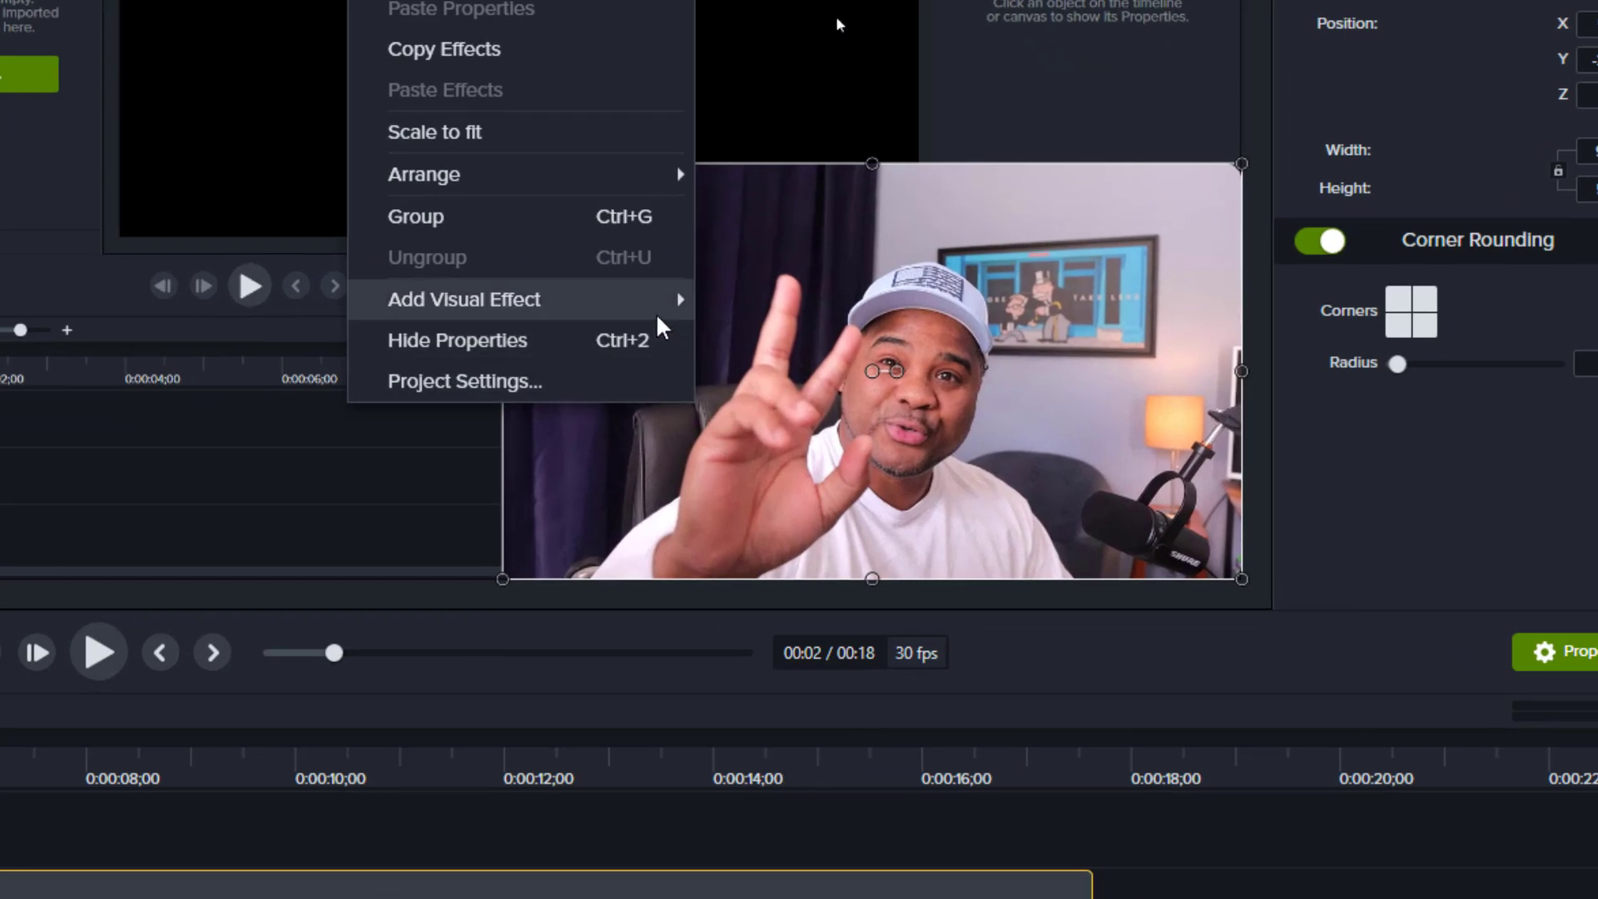
pyautogui.moveTo(662, 323)
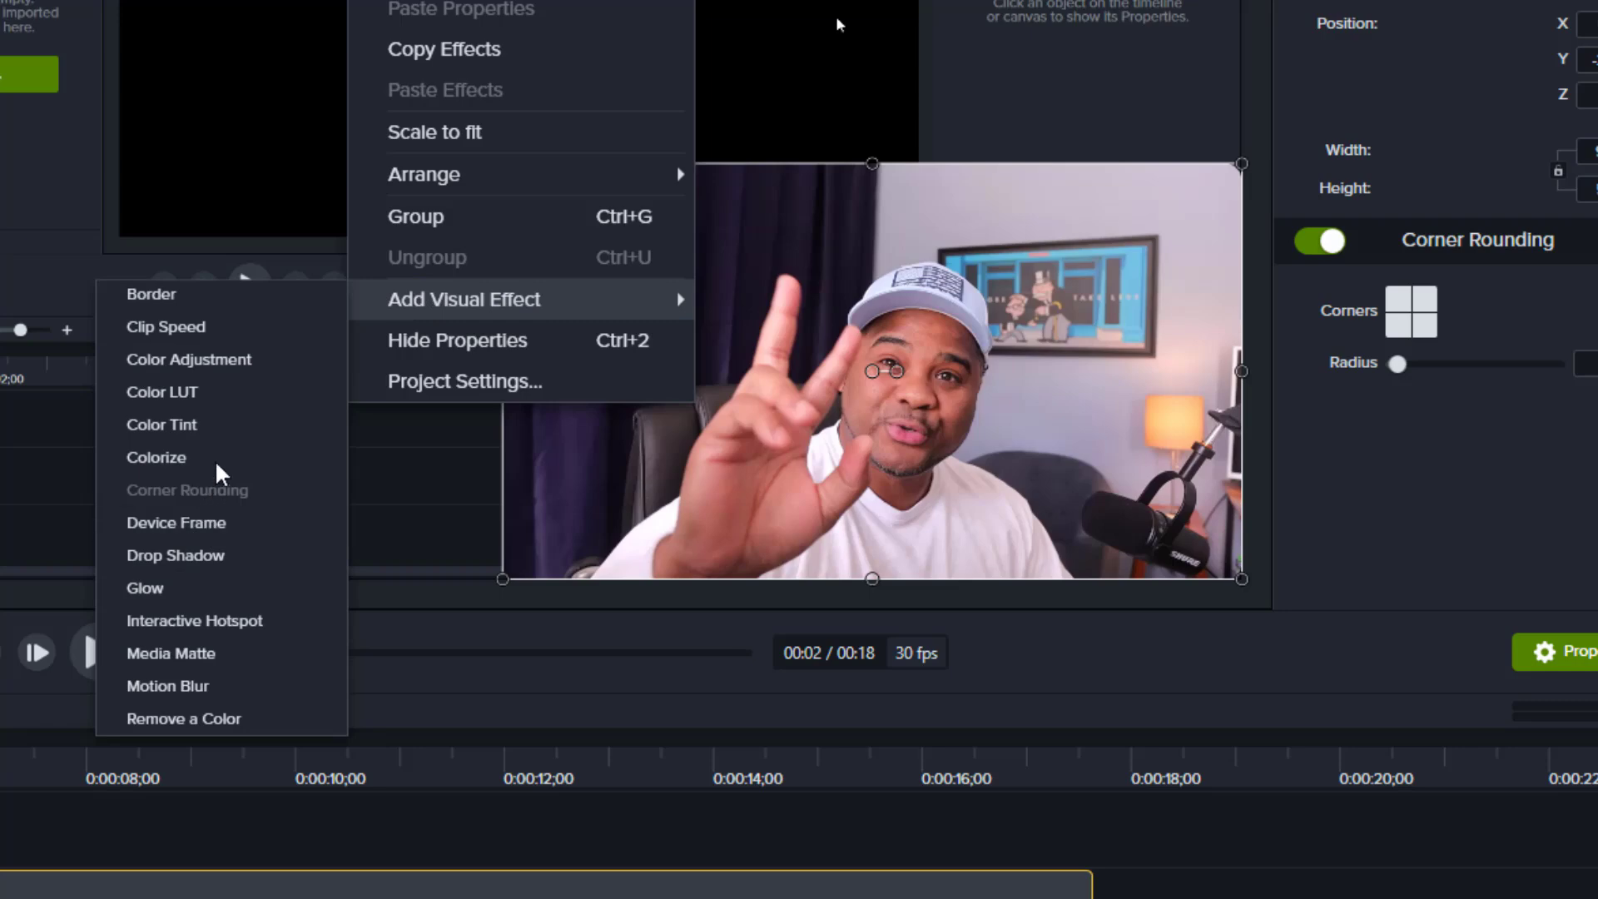
pyautogui.click(348, 824)
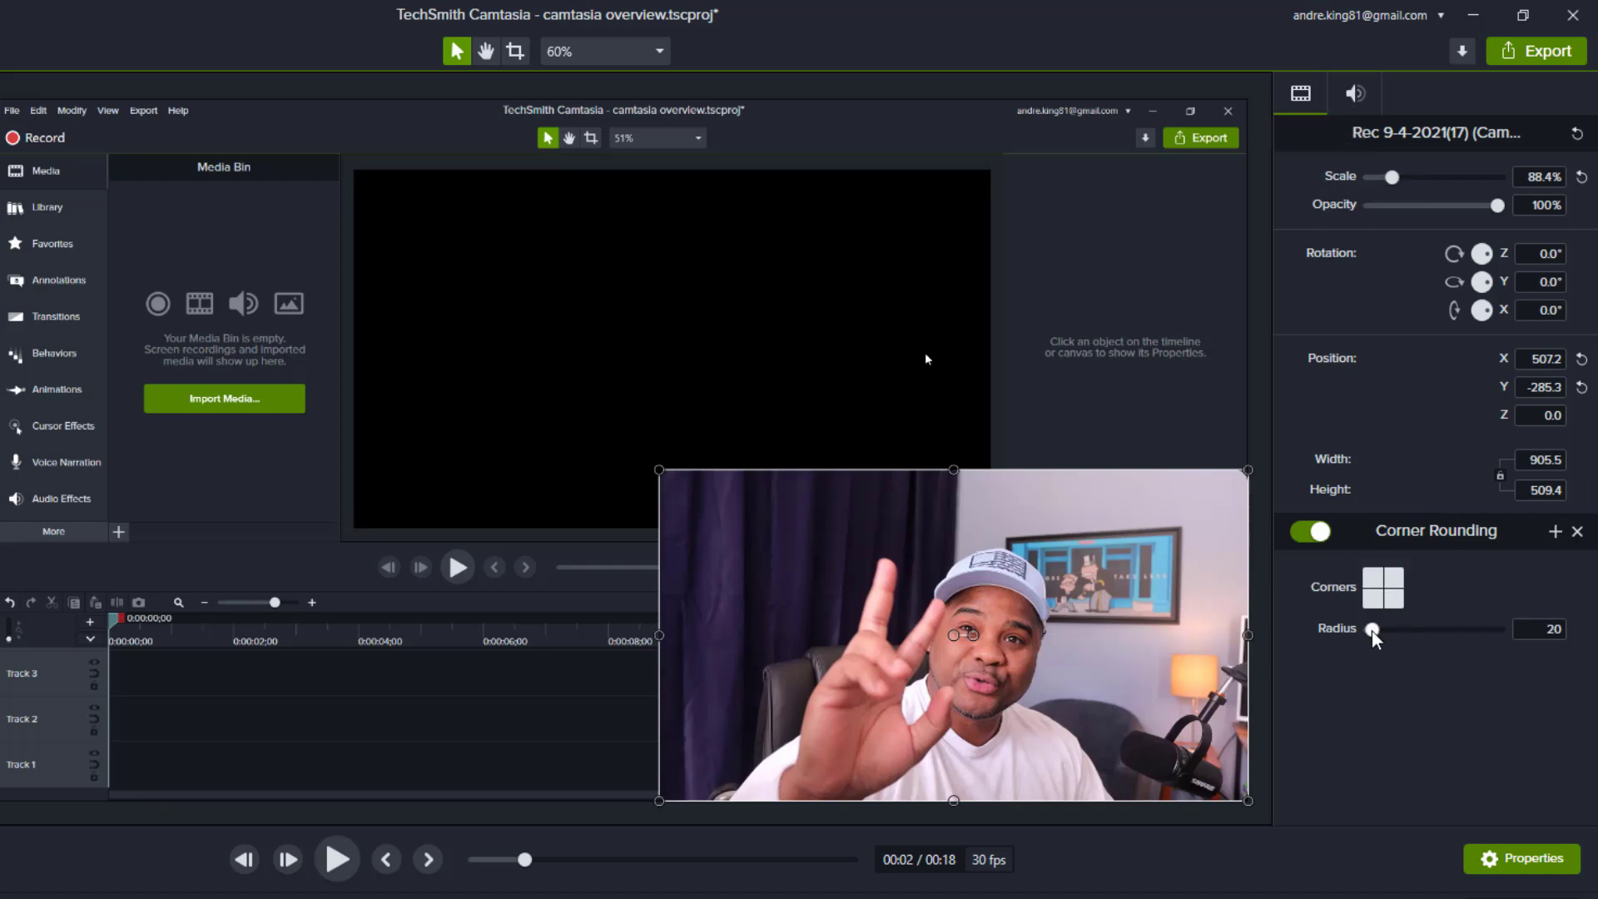
# Step: Raise the Corner Rounding radius and experiment with individual corners until all four make an oval
pyautogui.moveTo(1374, 634); pyautogui.dragTo(1417, 637)
pyautogui.click(1372, 601)
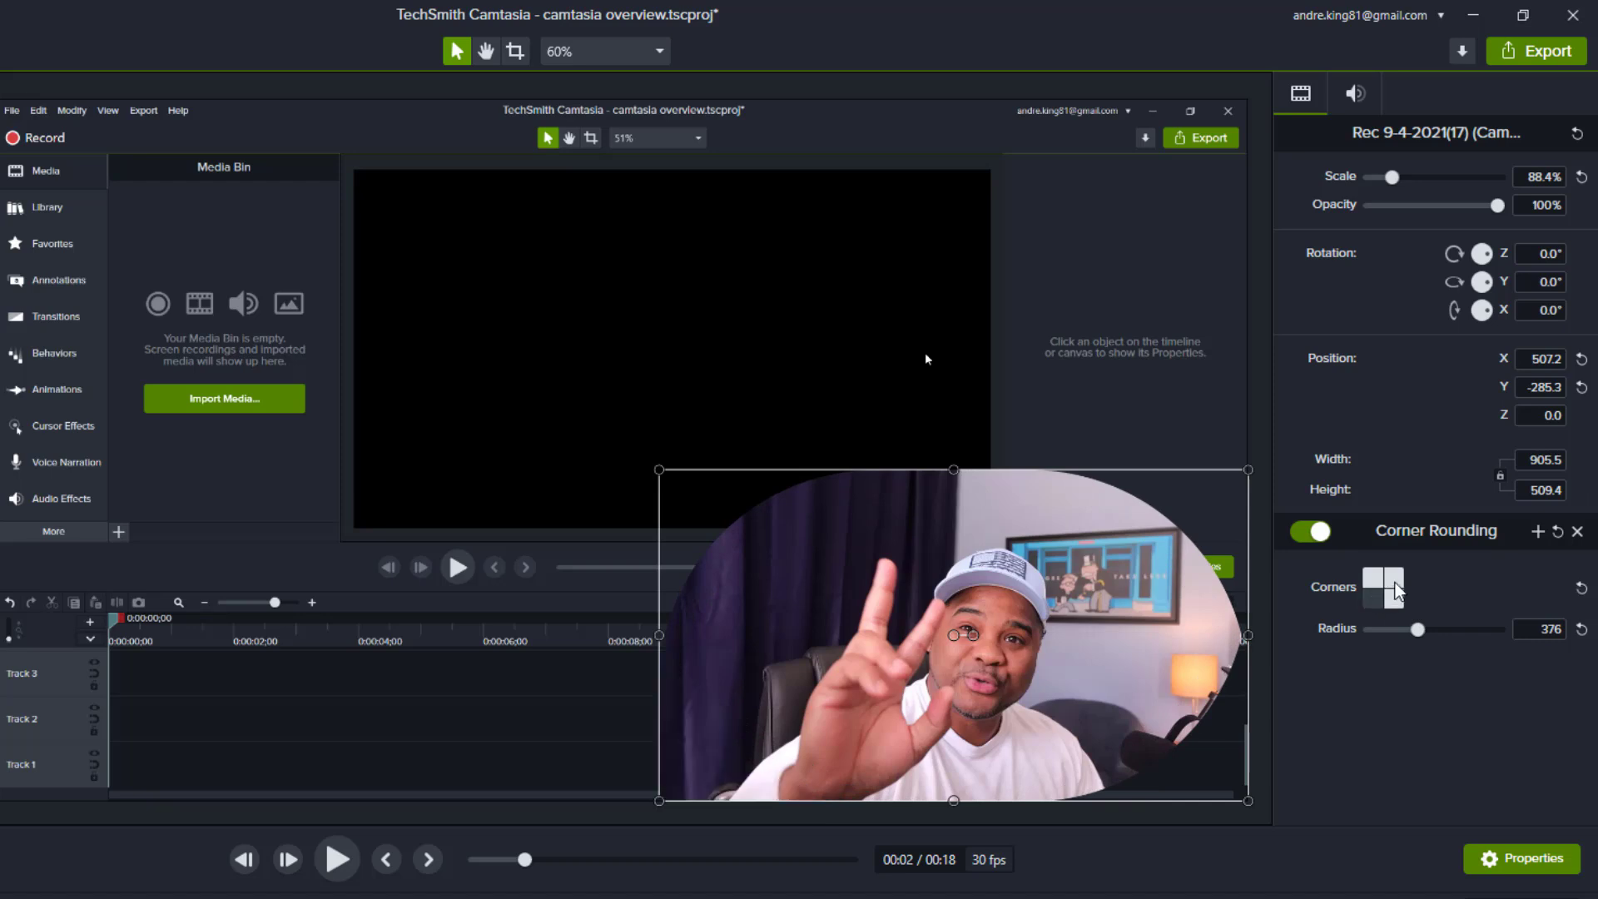
pyautogui.click(1394, 577)
pyautogui.click(1372, 577)
pyautogui.moveTo(1414, 631); pyautogui.dragTo(1447, 634)
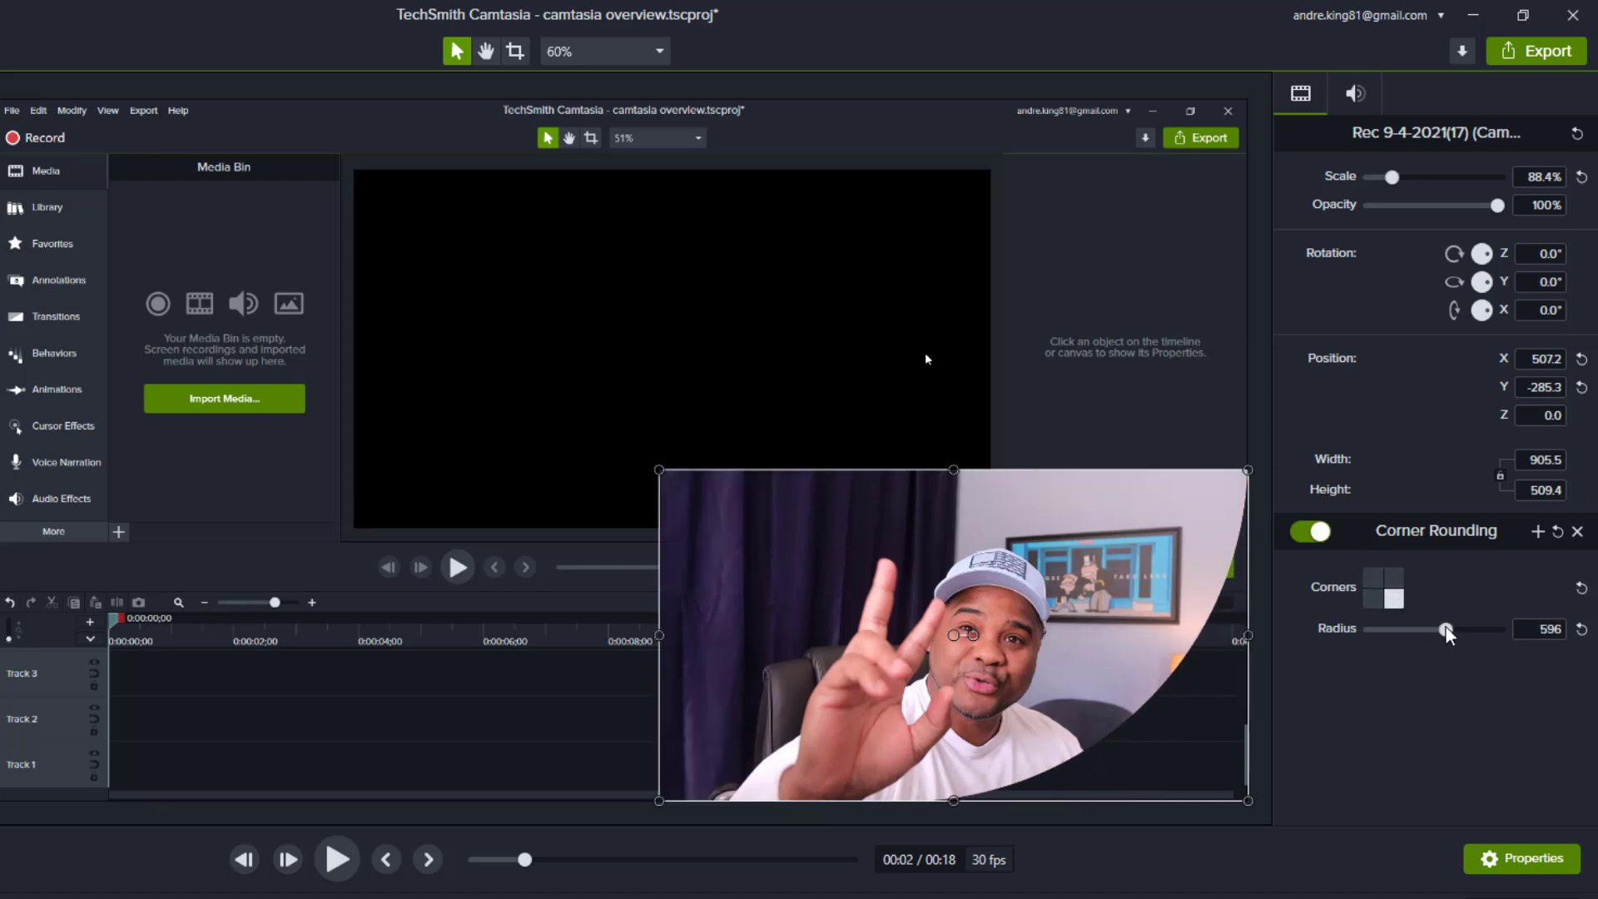
pyautogui.click(1375, 599)
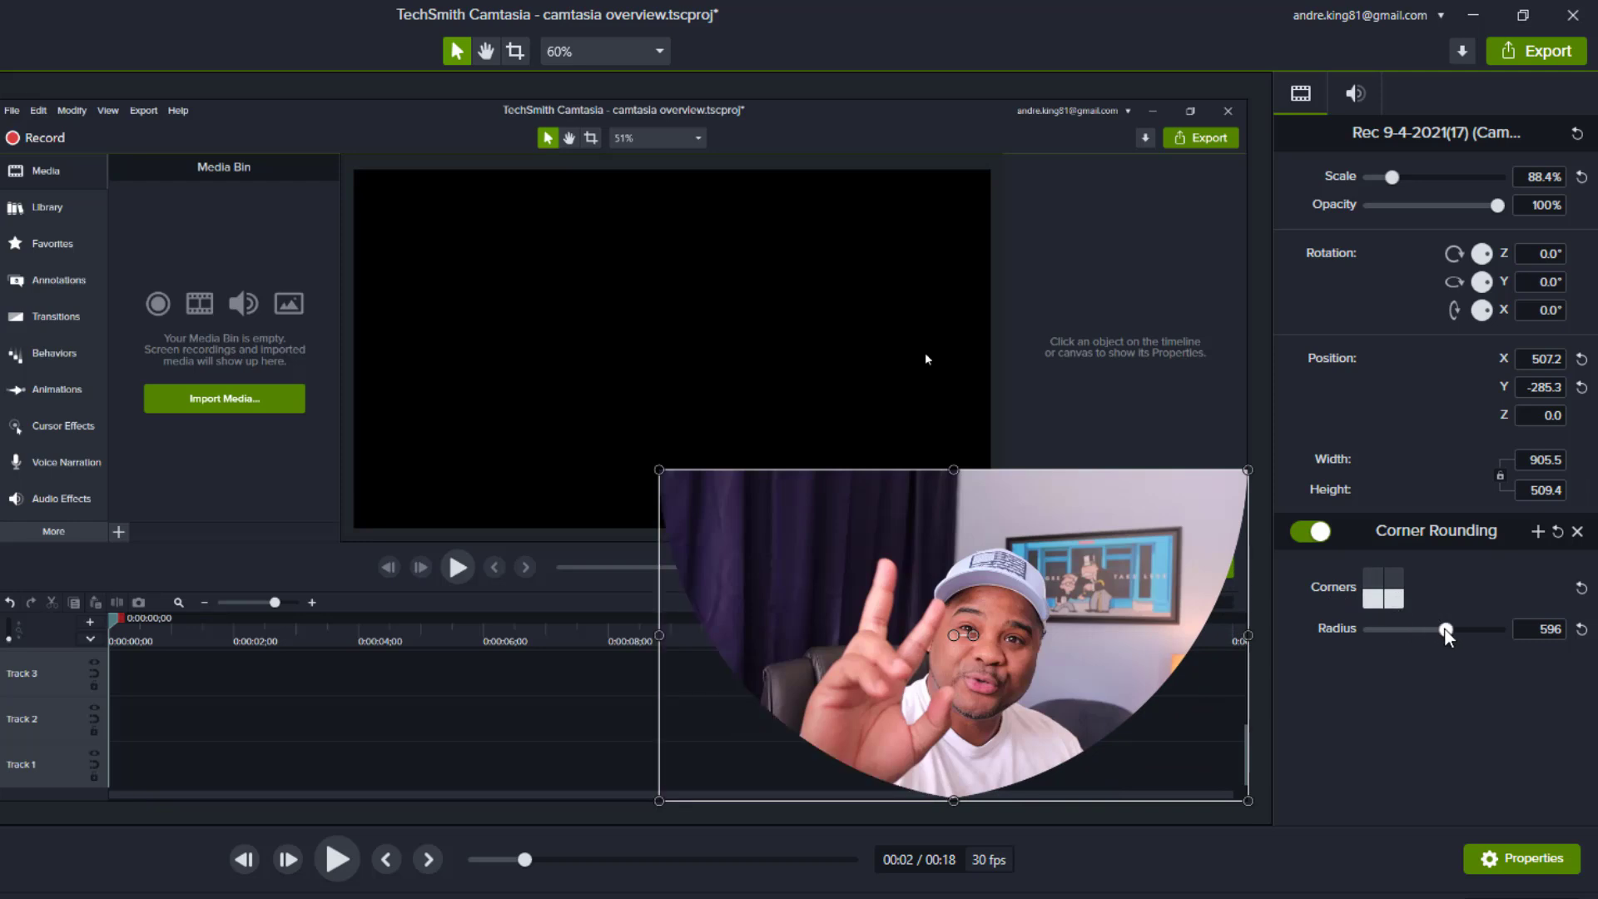
pyautogui.moveTo(1446, 630)
pyautogui.mouseDown()
pyautogui.moveTo(1423, 631)
pyautogui.moveTo(1445, 630)
pyautogui.mouseUp()
pyautogui.click(1374, 577)
pyautogui.click(1394, 577)
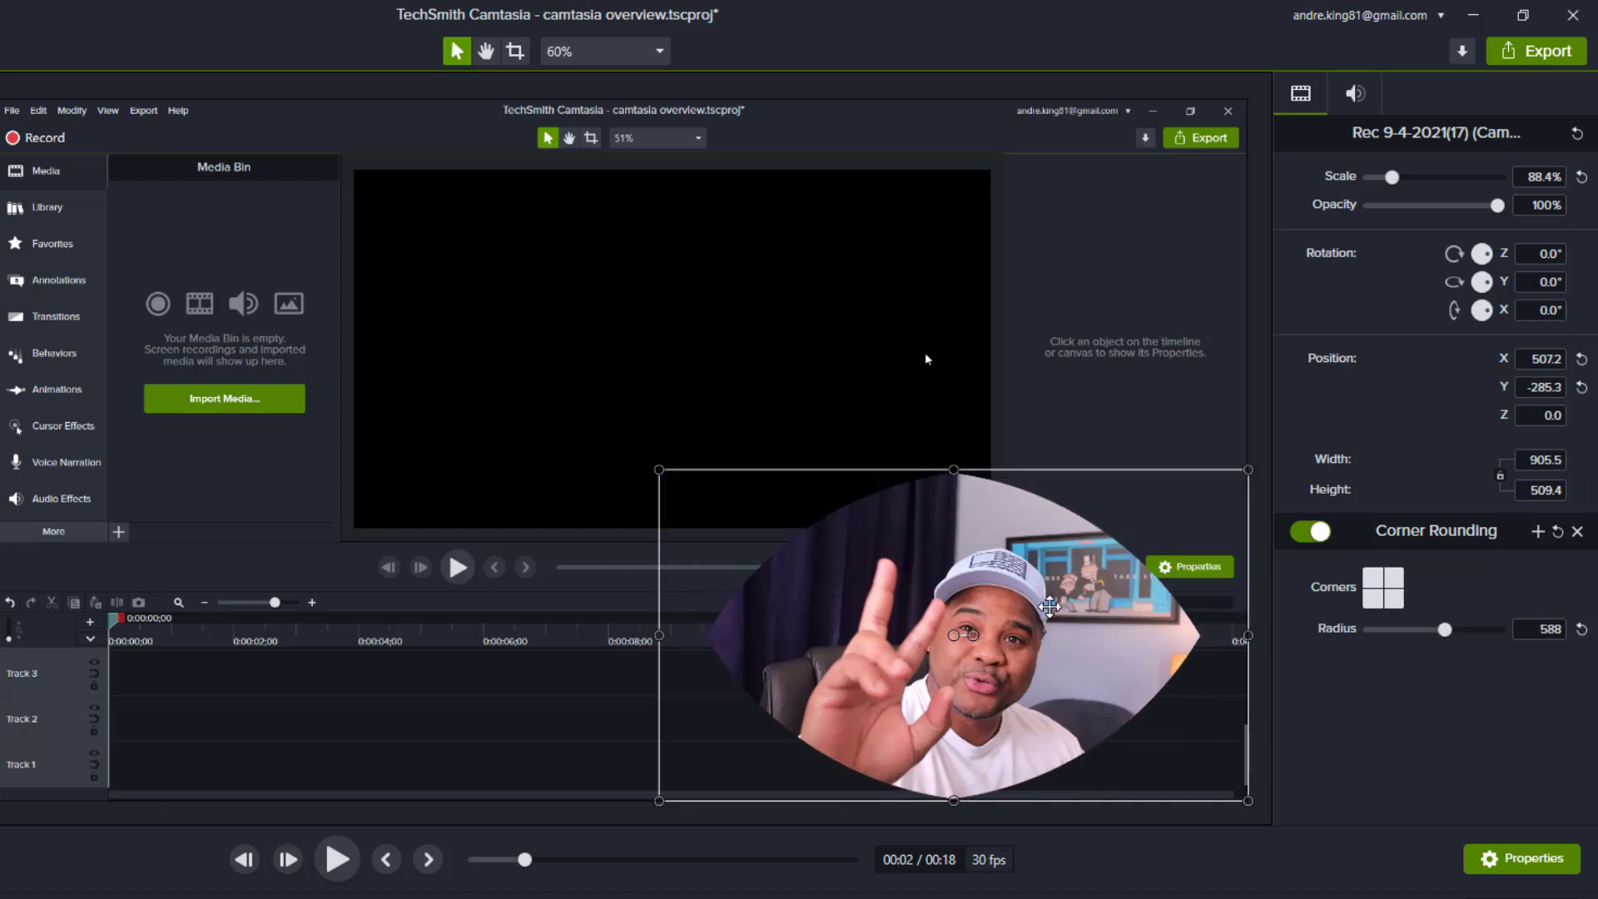
# Step: Shrink the oval webcam to 41.9% scale, place it lower-right, and play the preview
pyautogui.moveTo(1049, 606); pyautogui.dragTo(868, 596)
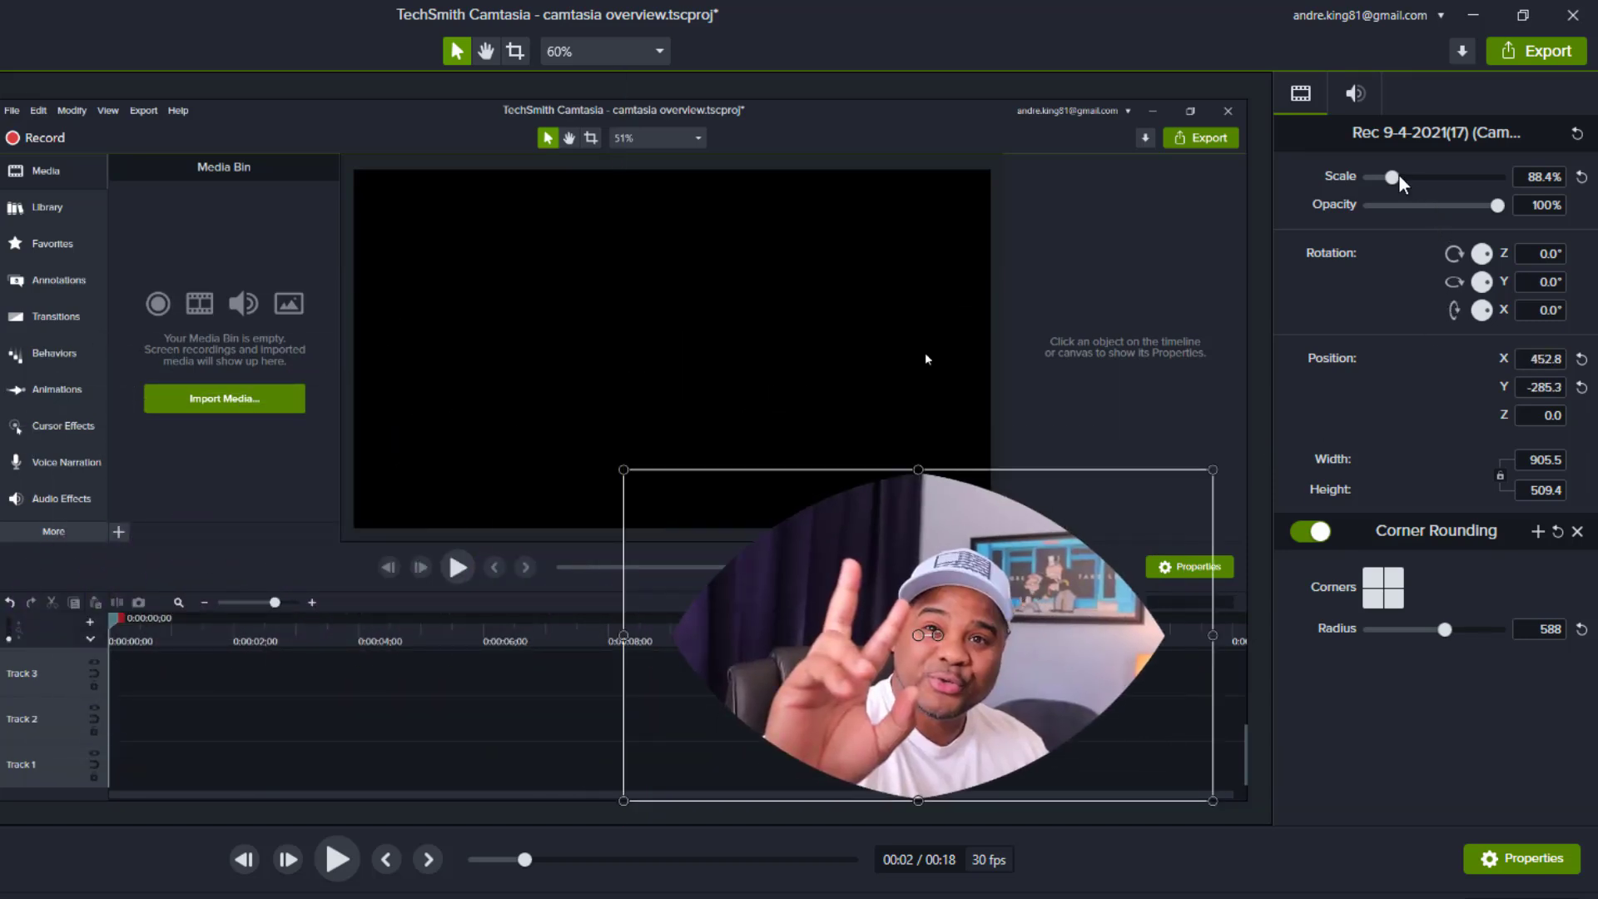
pyautogui.moveTo(1397, 177); pyautogui.dragTo(1379, 178)
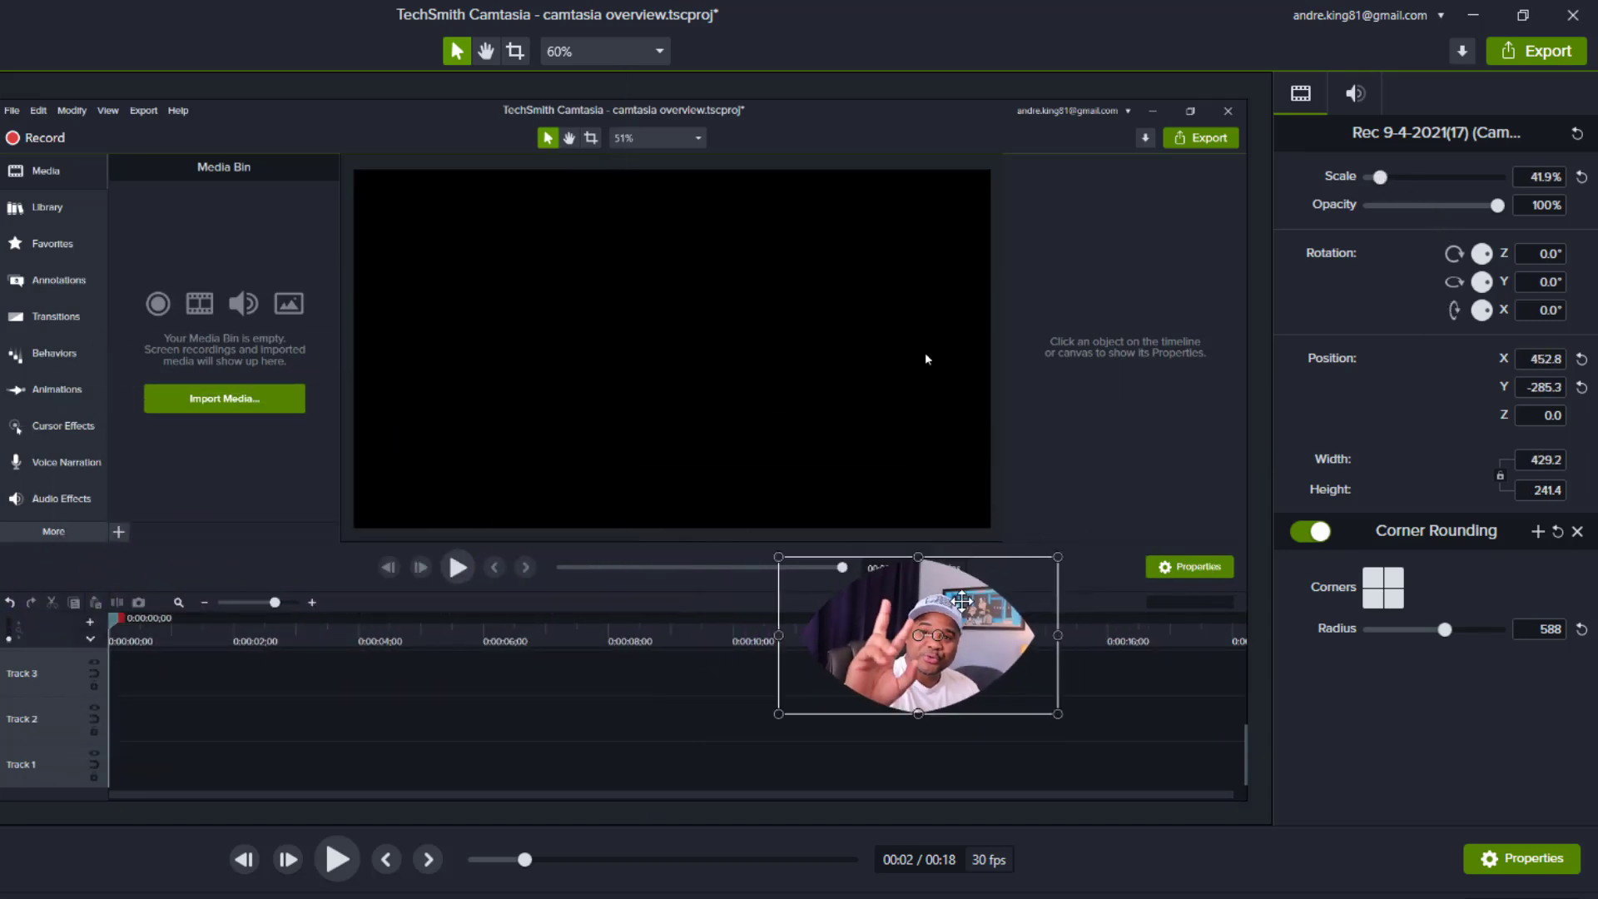
pyautogui.moveTo(962, 605); pyautogui.dragTo(1139, 666)
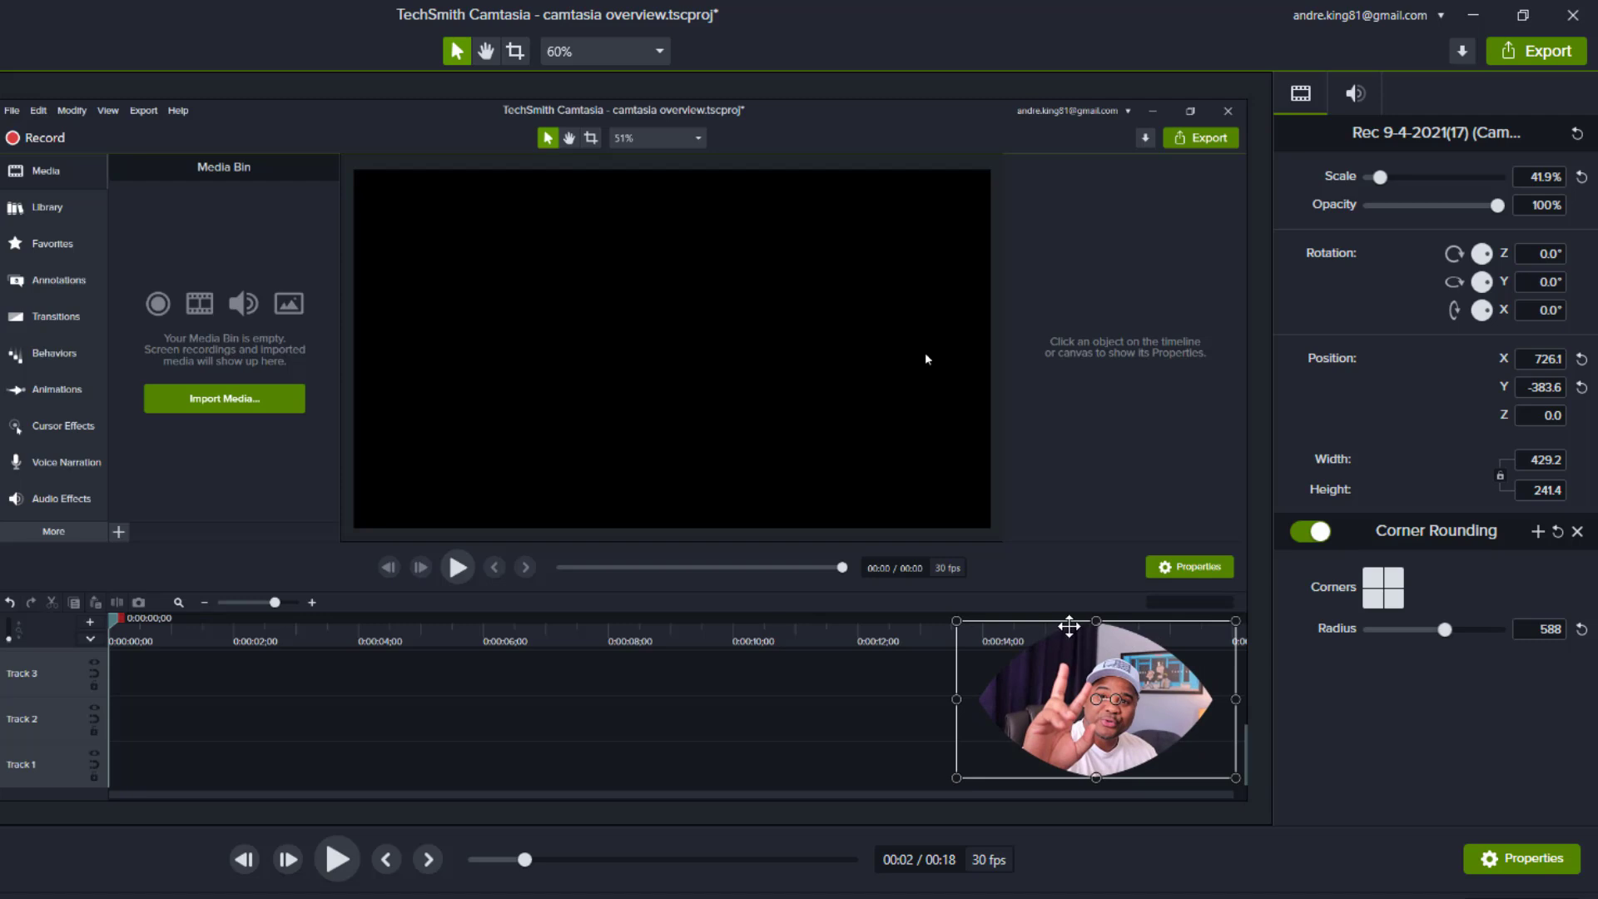
pyautogui.click(340, 863)
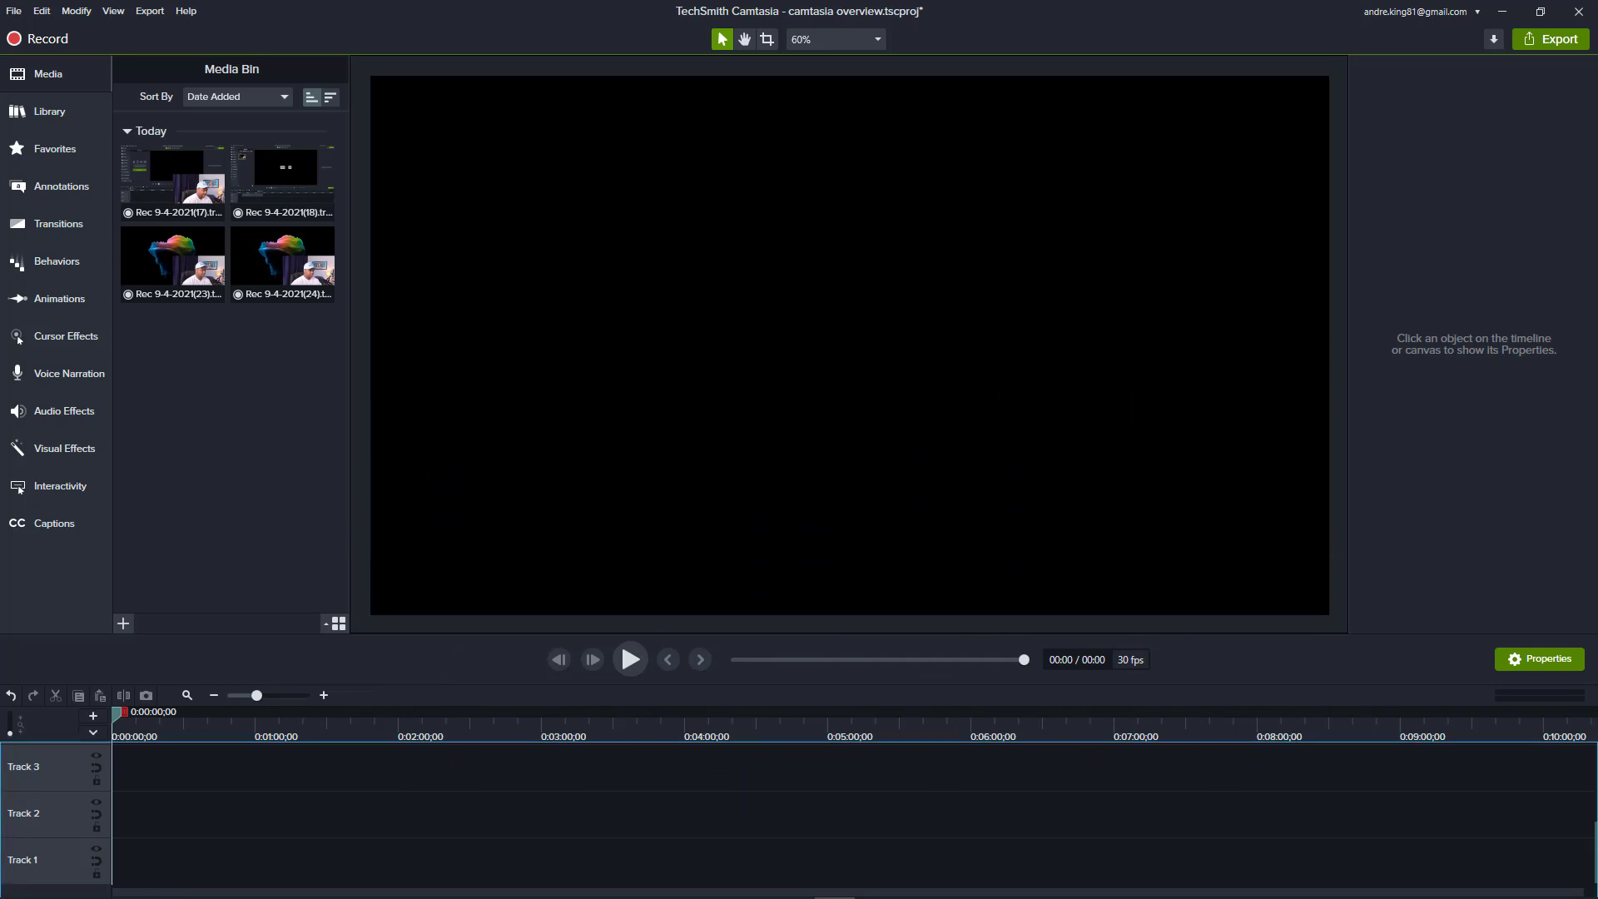
# Step: Import the stock videos onto the timeline, fit the view, move mojo to Track 2, and rearrange clips
pyautogui.moveTo(293, 821); pyautogui.dragTo(104, 870)
pyautogui.hotkey('ctrl', 'F9')
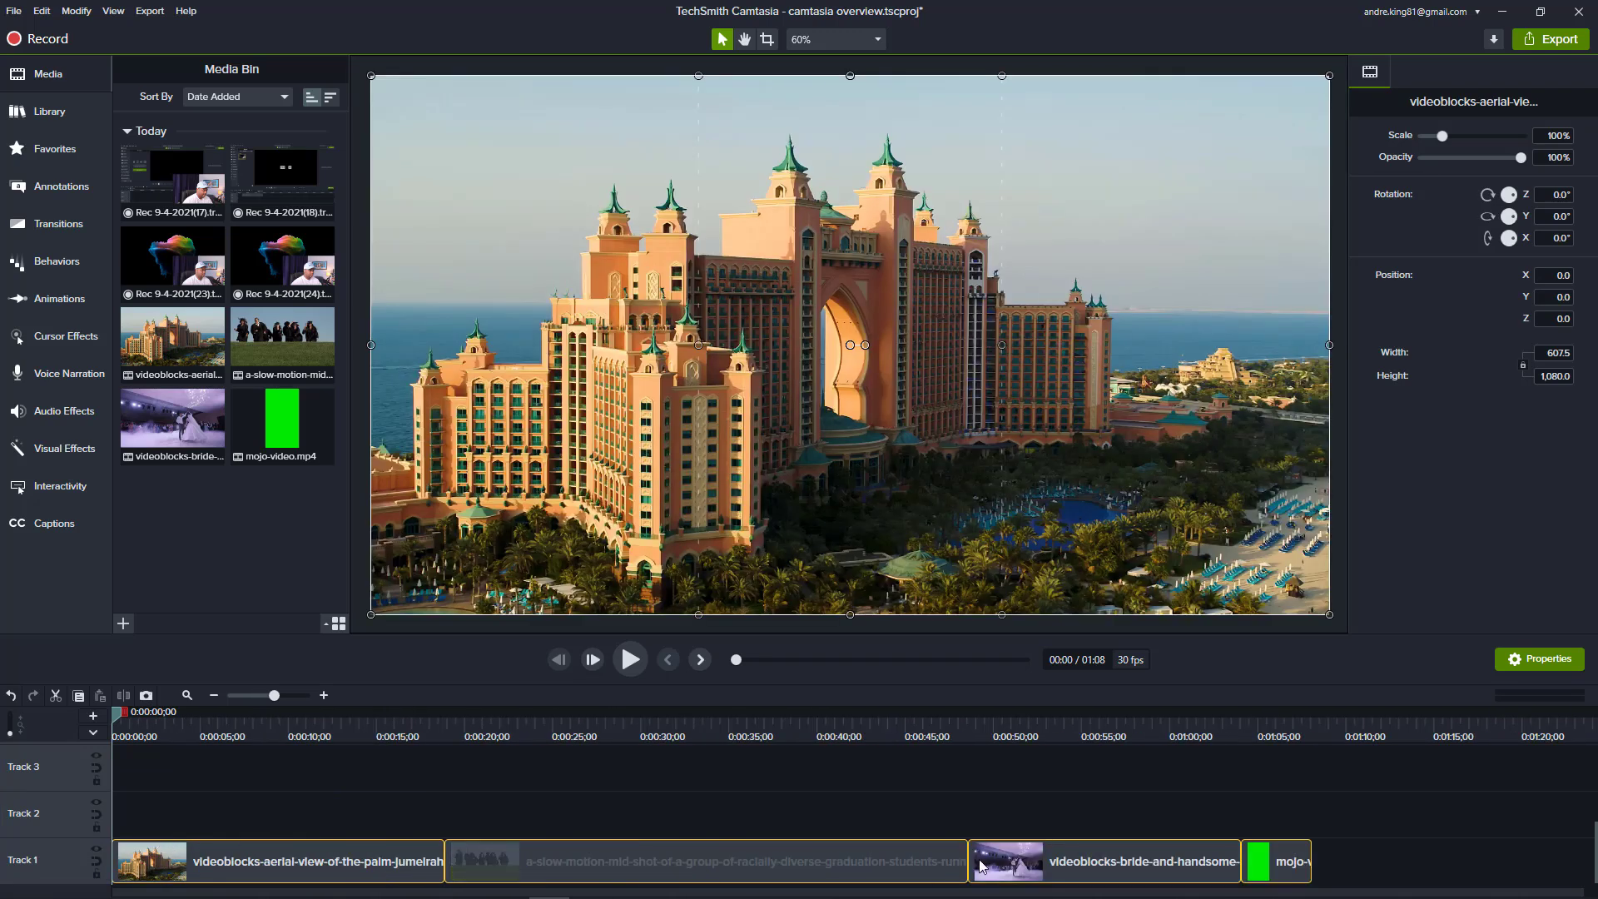
pyautogui.moveTo(1273, 862); pyautogui.dragTo(1149, 815)
pyautogui.click(1068, 863)
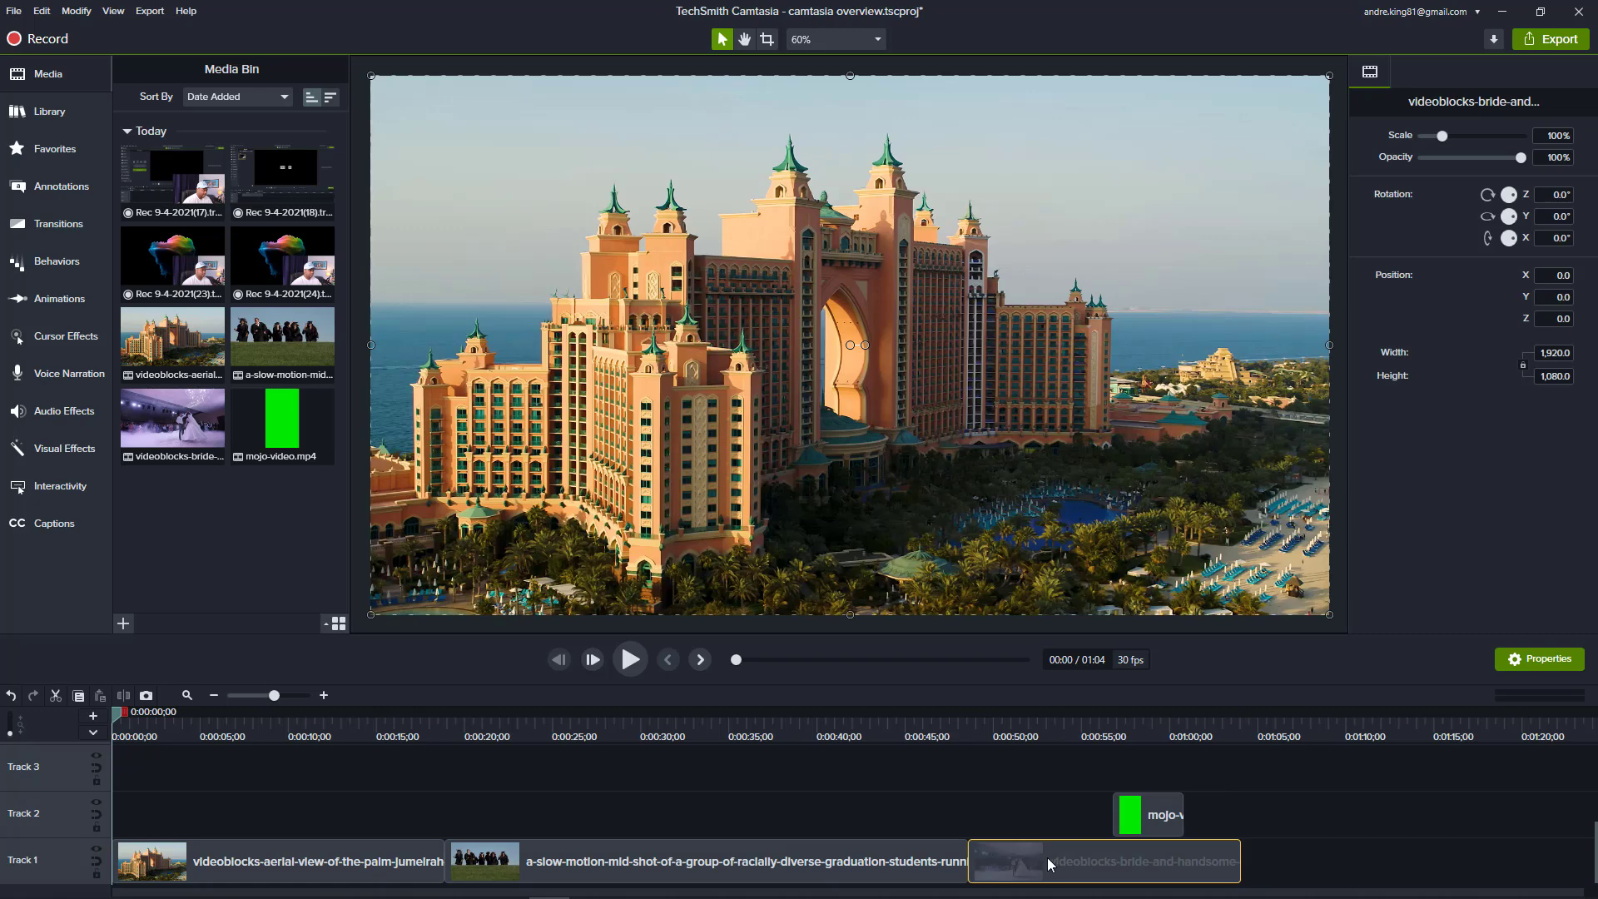
pyautogui.moveTo(1068, 863); pyautogui.dragTo(1330, 863)
pyautogui.moveTo(781, 871); pyautogui.dragTo(927, 870)
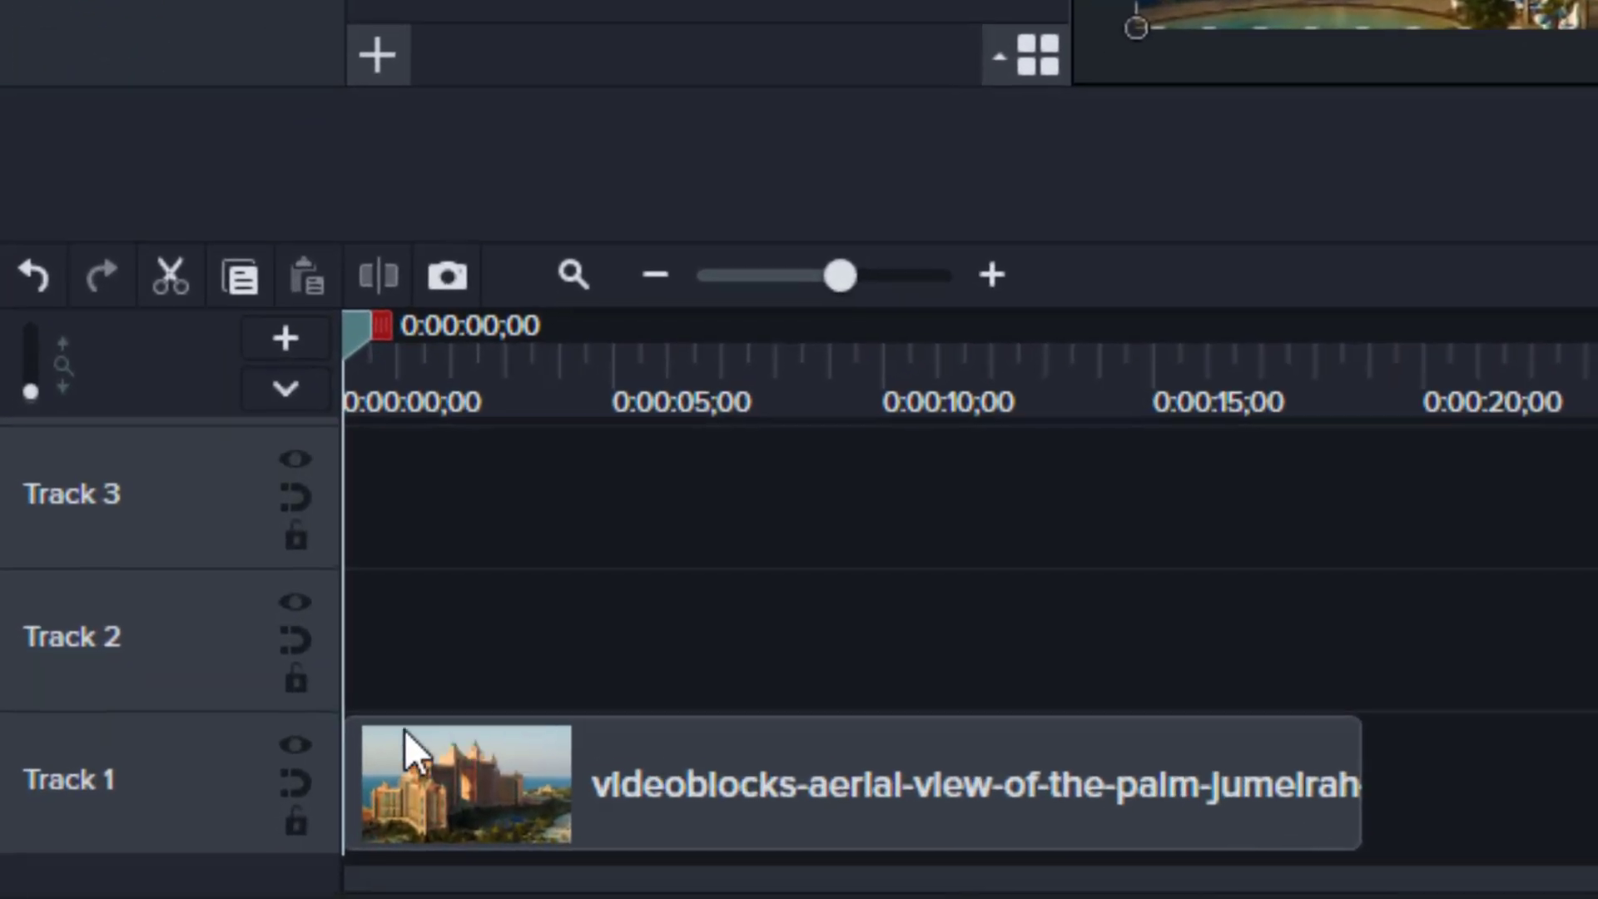
# Step: Make Track 1 magnetic and cut the graduation clip at 0:00:26:26, deleting the remainder
pyautogui.click(295, 775)
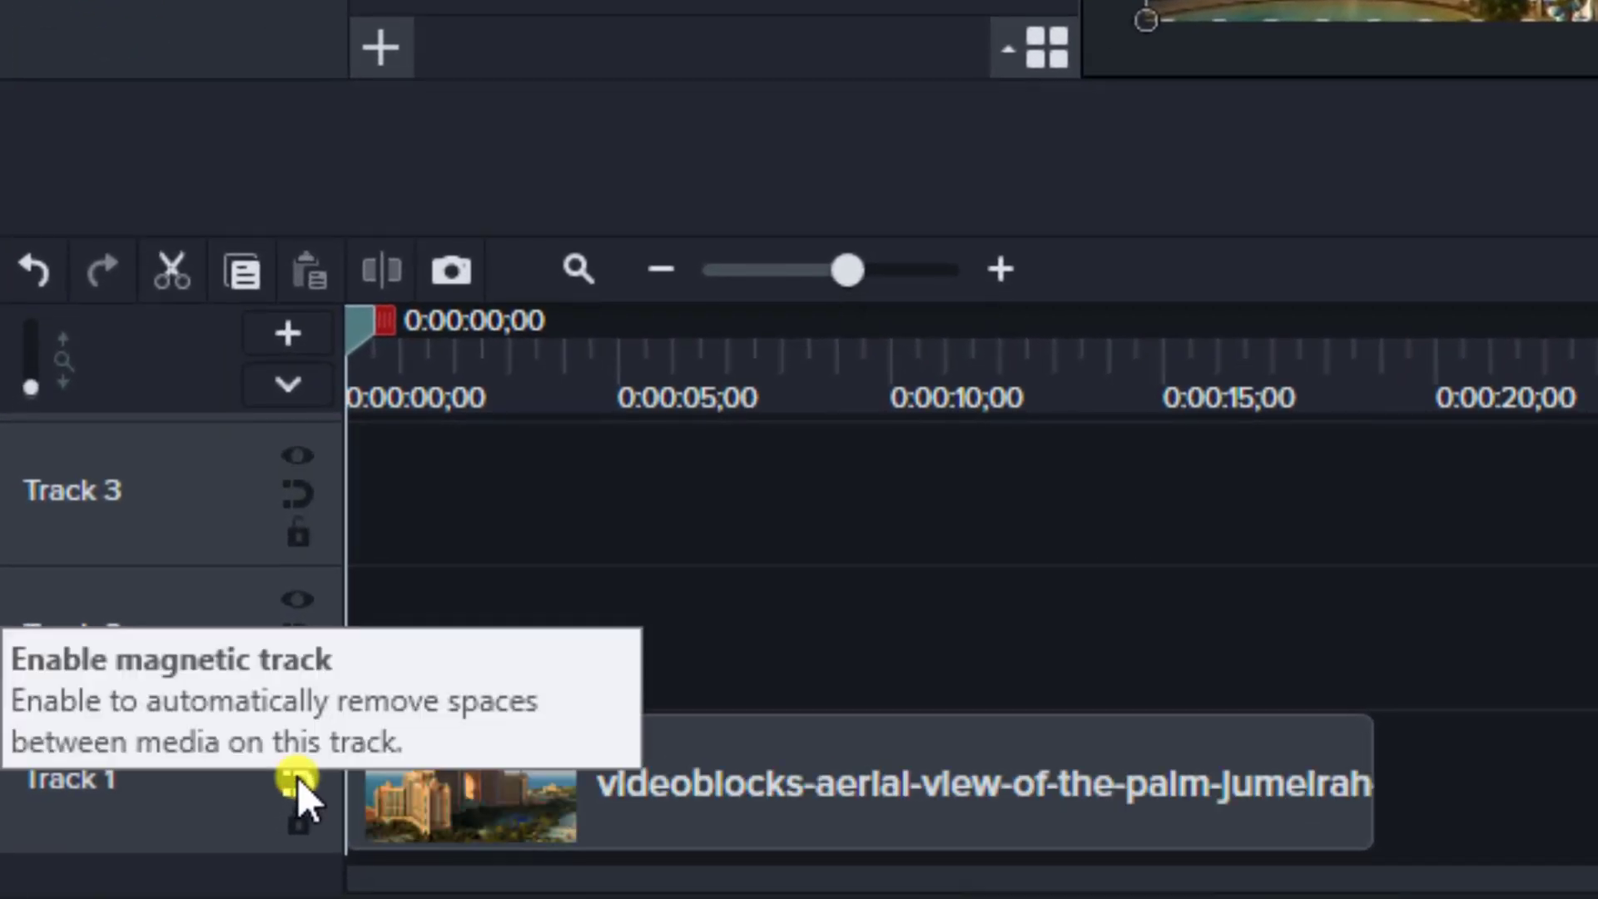
pyautogui.click(297, 778)
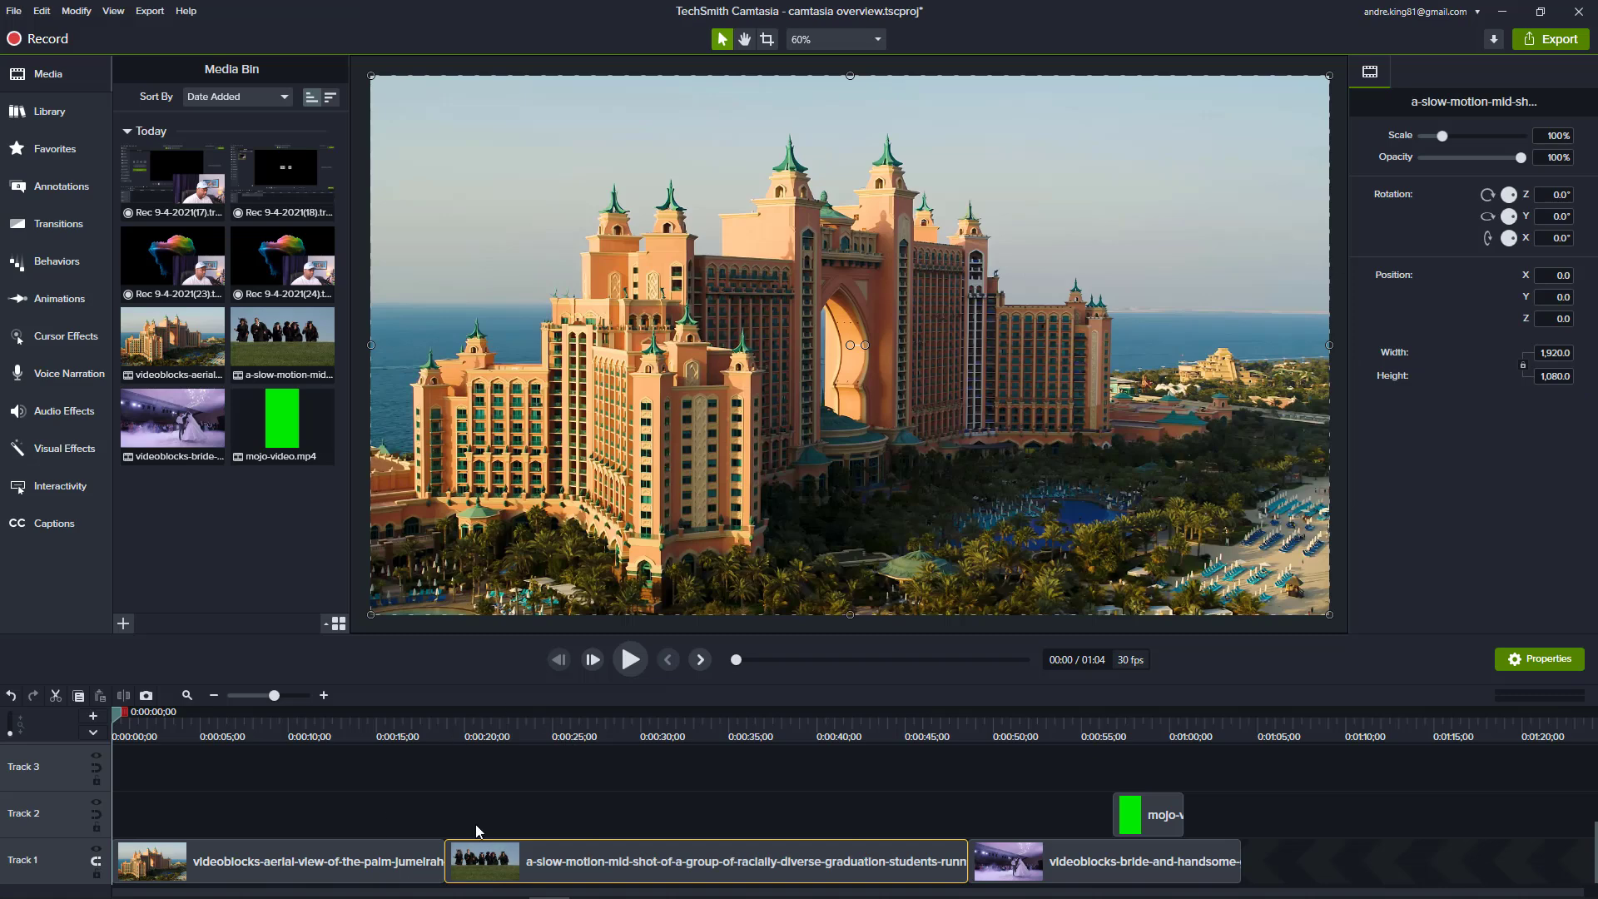
pyautogui.click(587, 736)
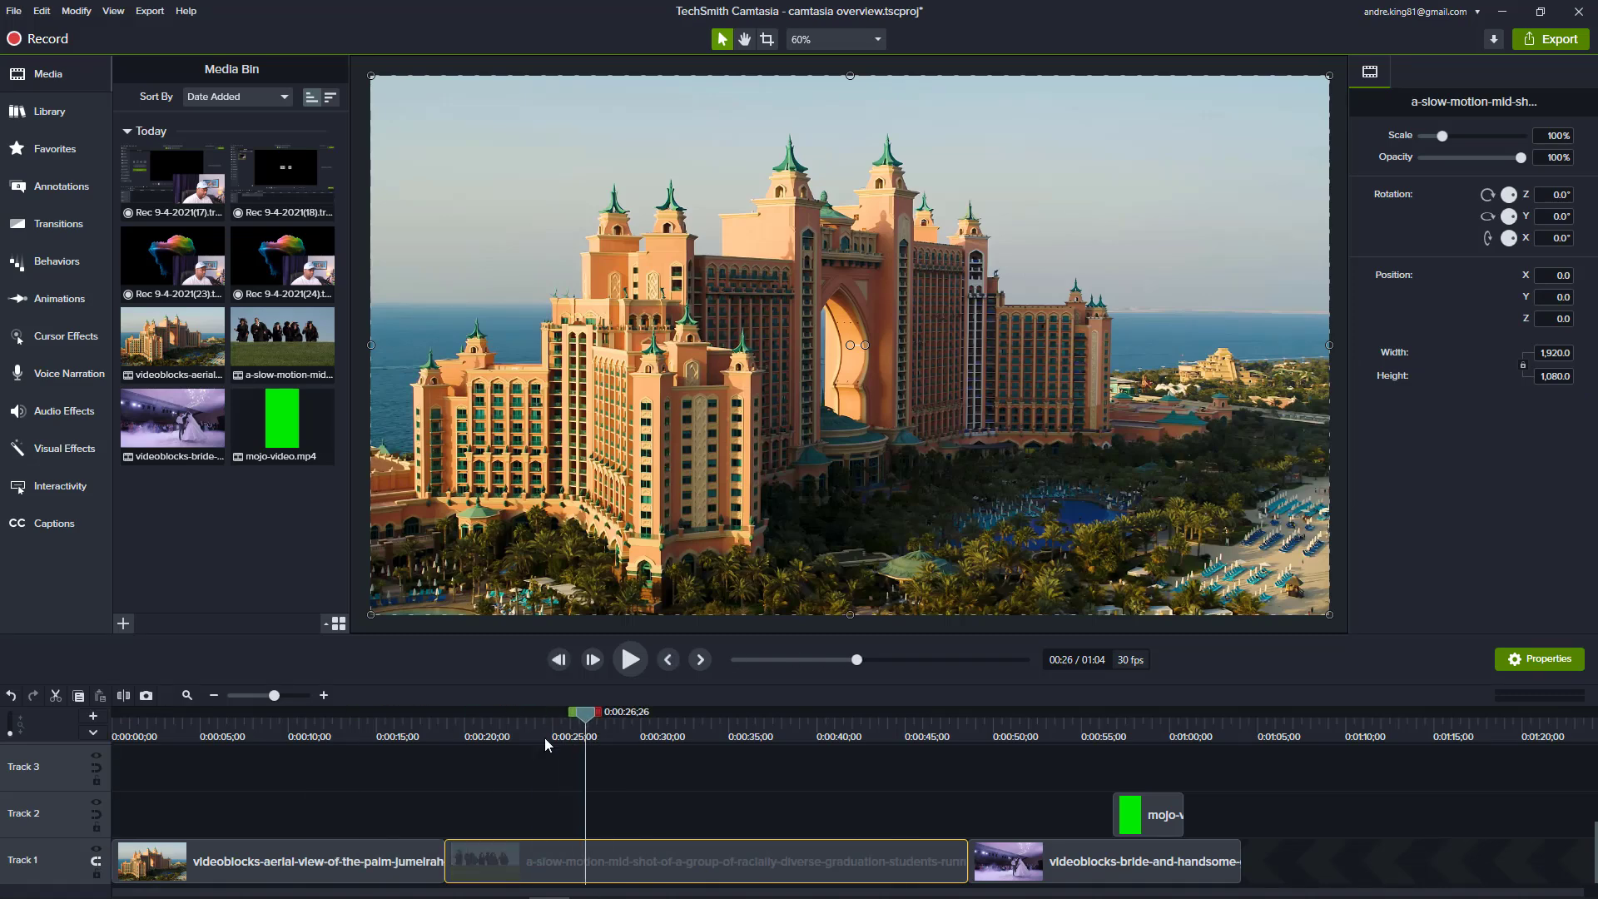
pyautogui.click(123, 695)
pyautogui.click(634, 860)
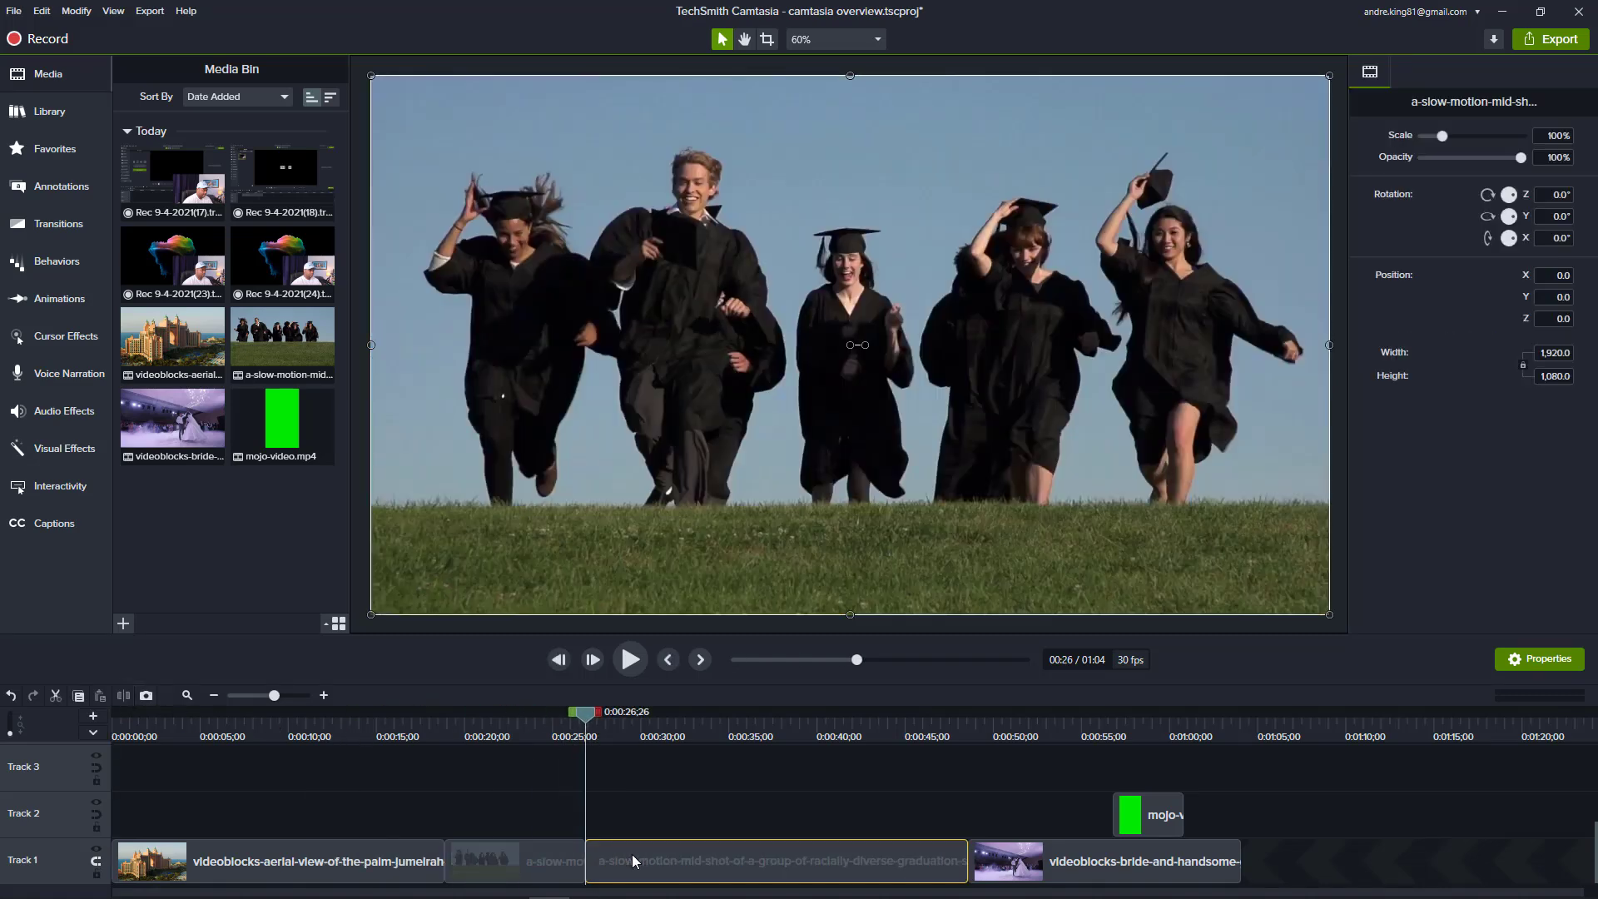
pyautogui.press('Delete')
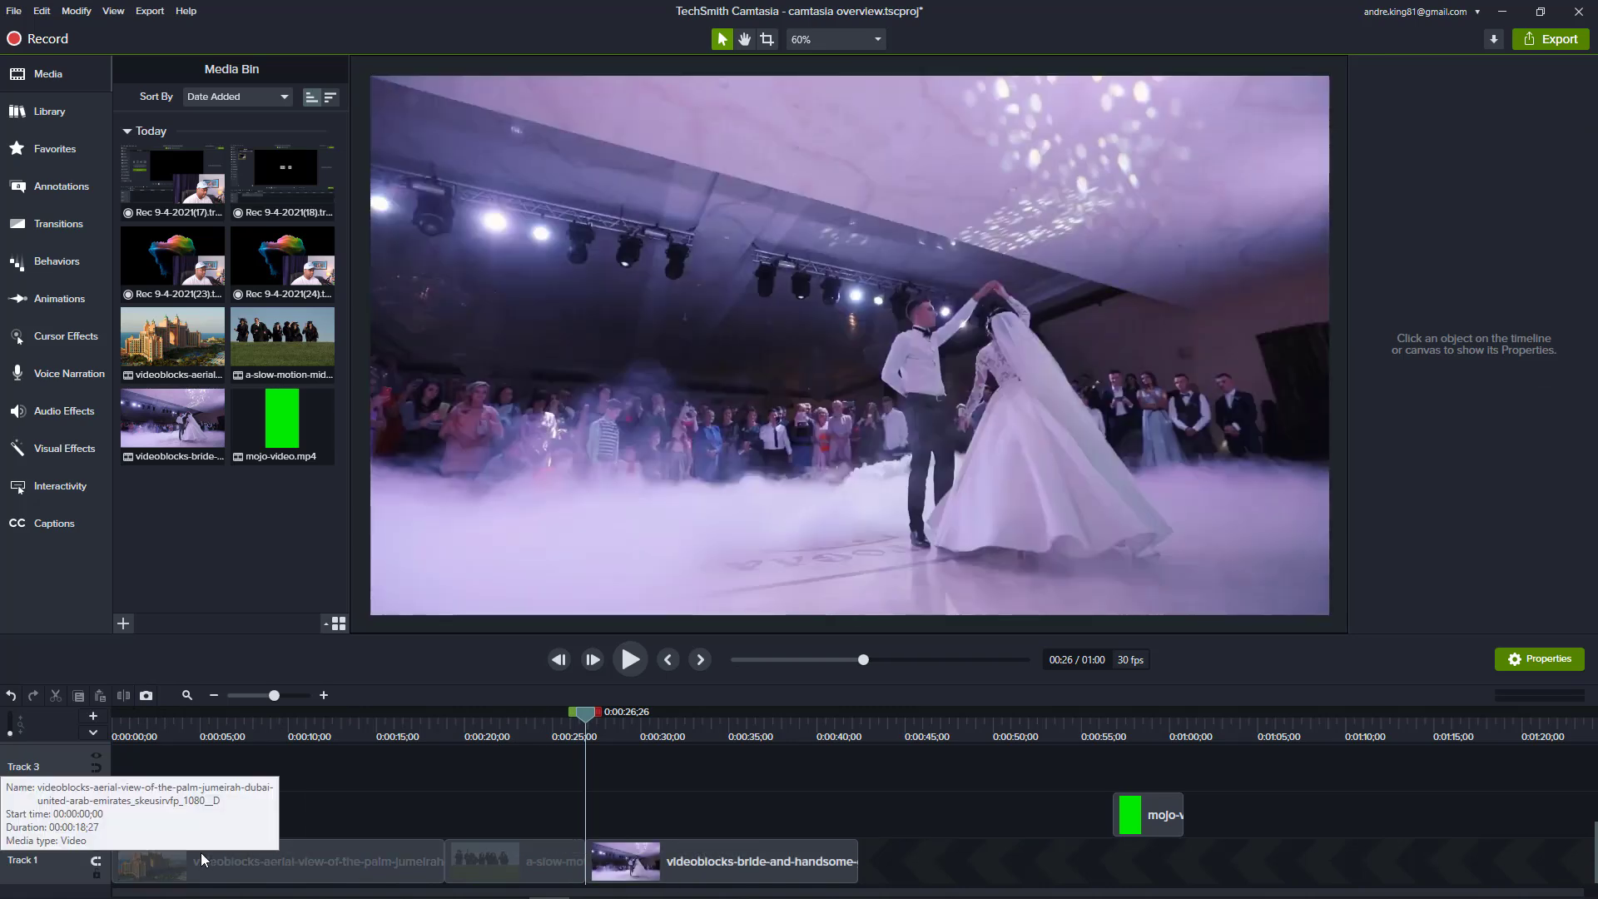
# Step: Add Fade through black transitions at the graduation clip's edges near 0:18 and 0:26
pyautogui.click(724, 861)
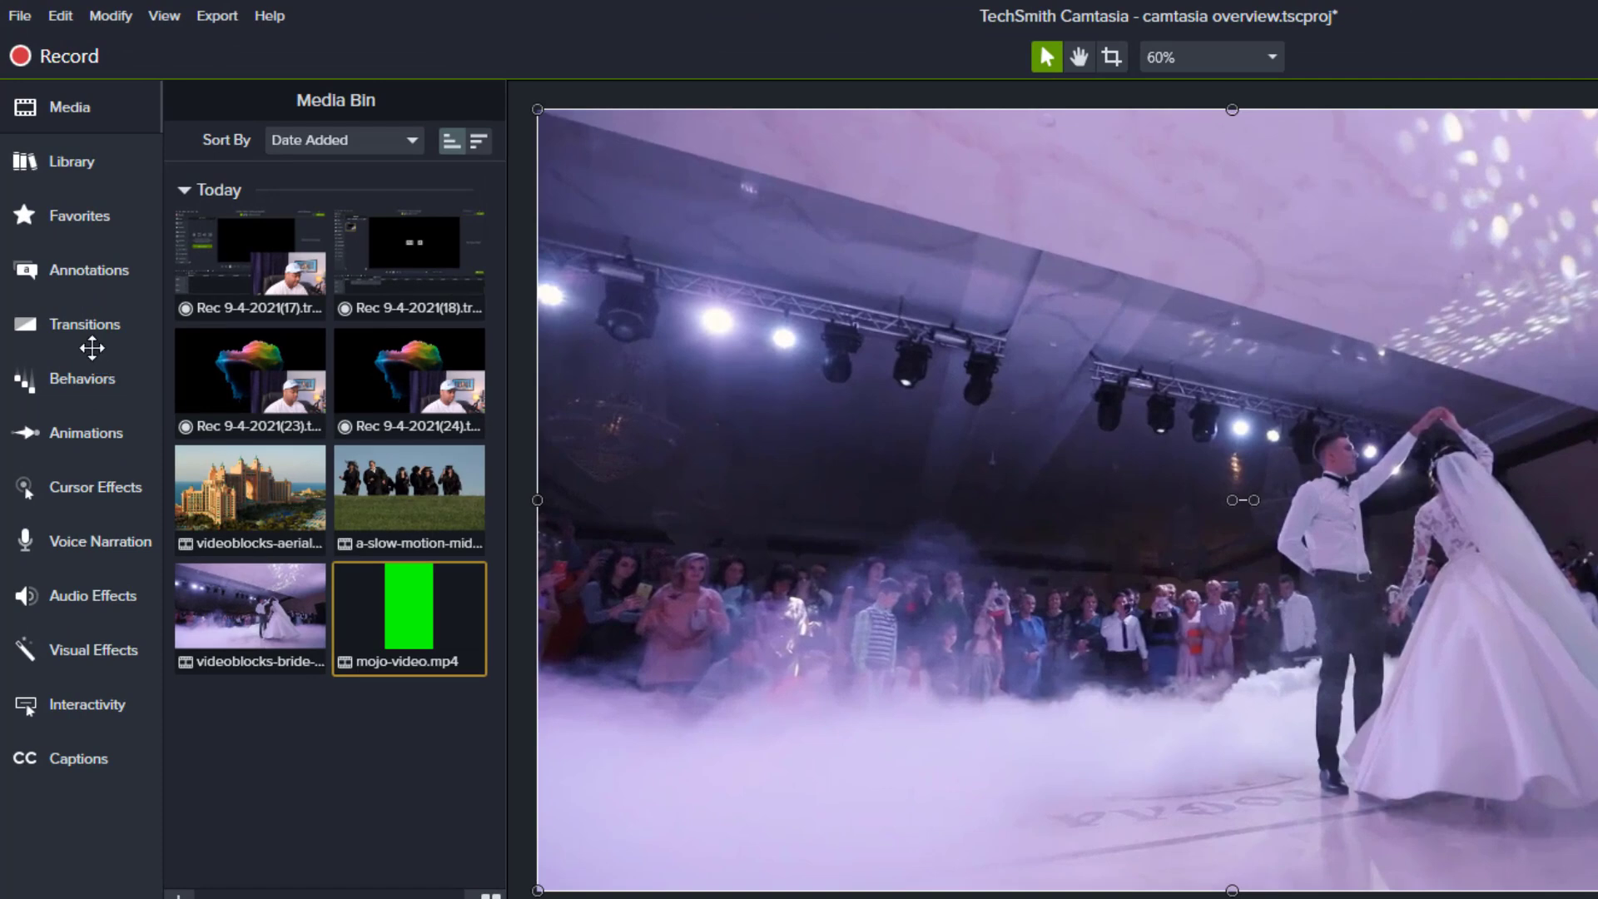
pyautogui.click(89, 333)
pyautogui.scroll(1, 367, 389)
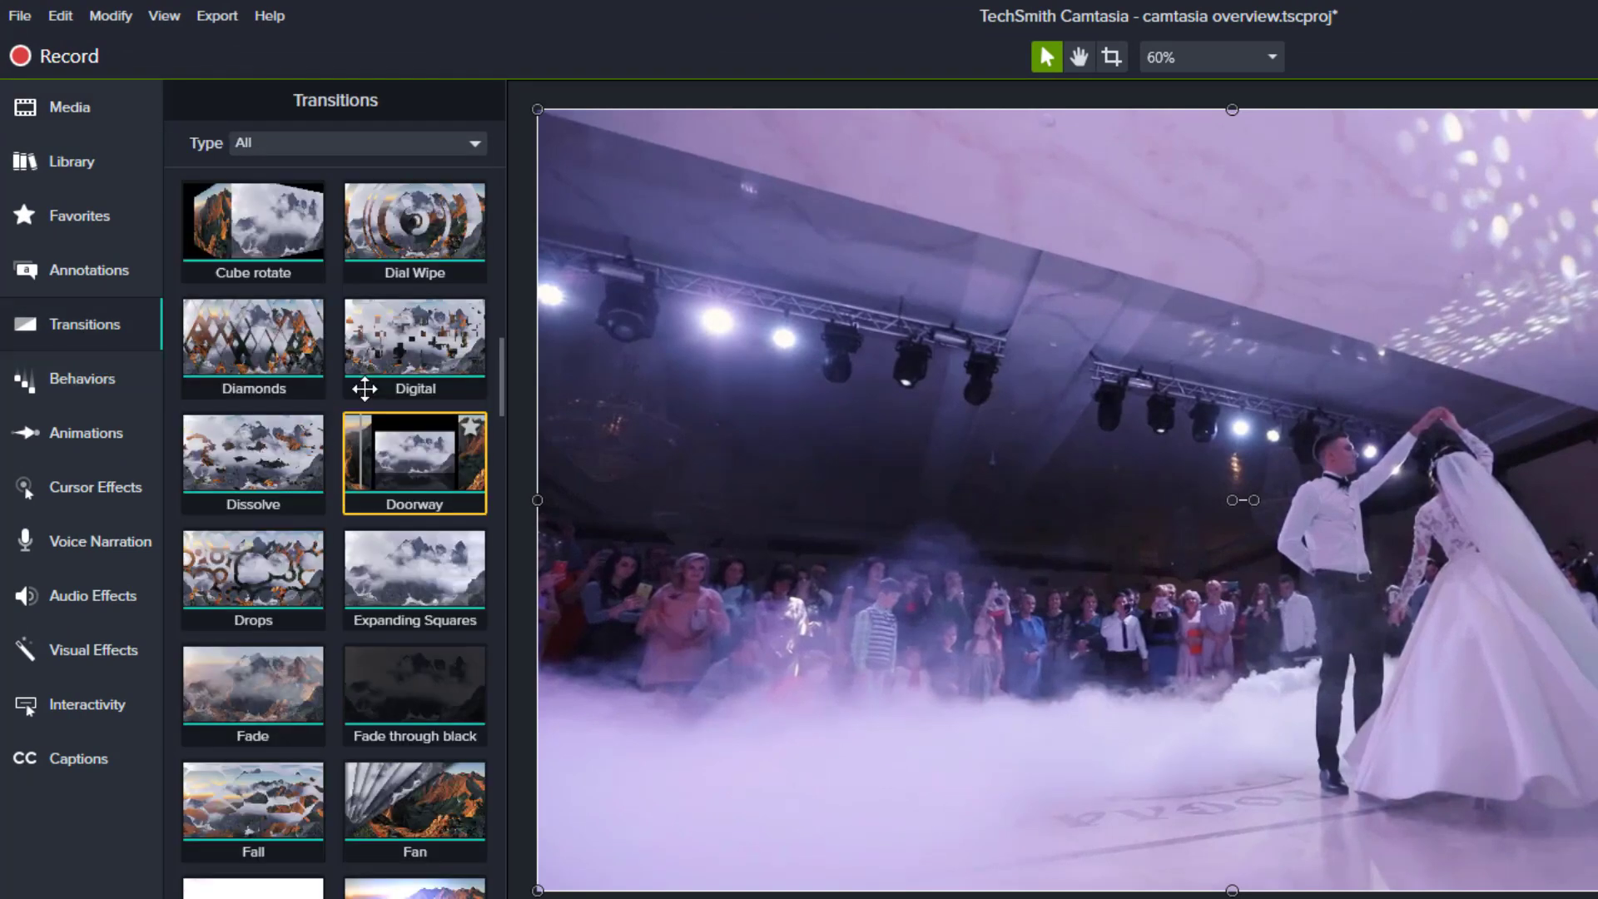
pyautogui.scroll(6, 365, 389)
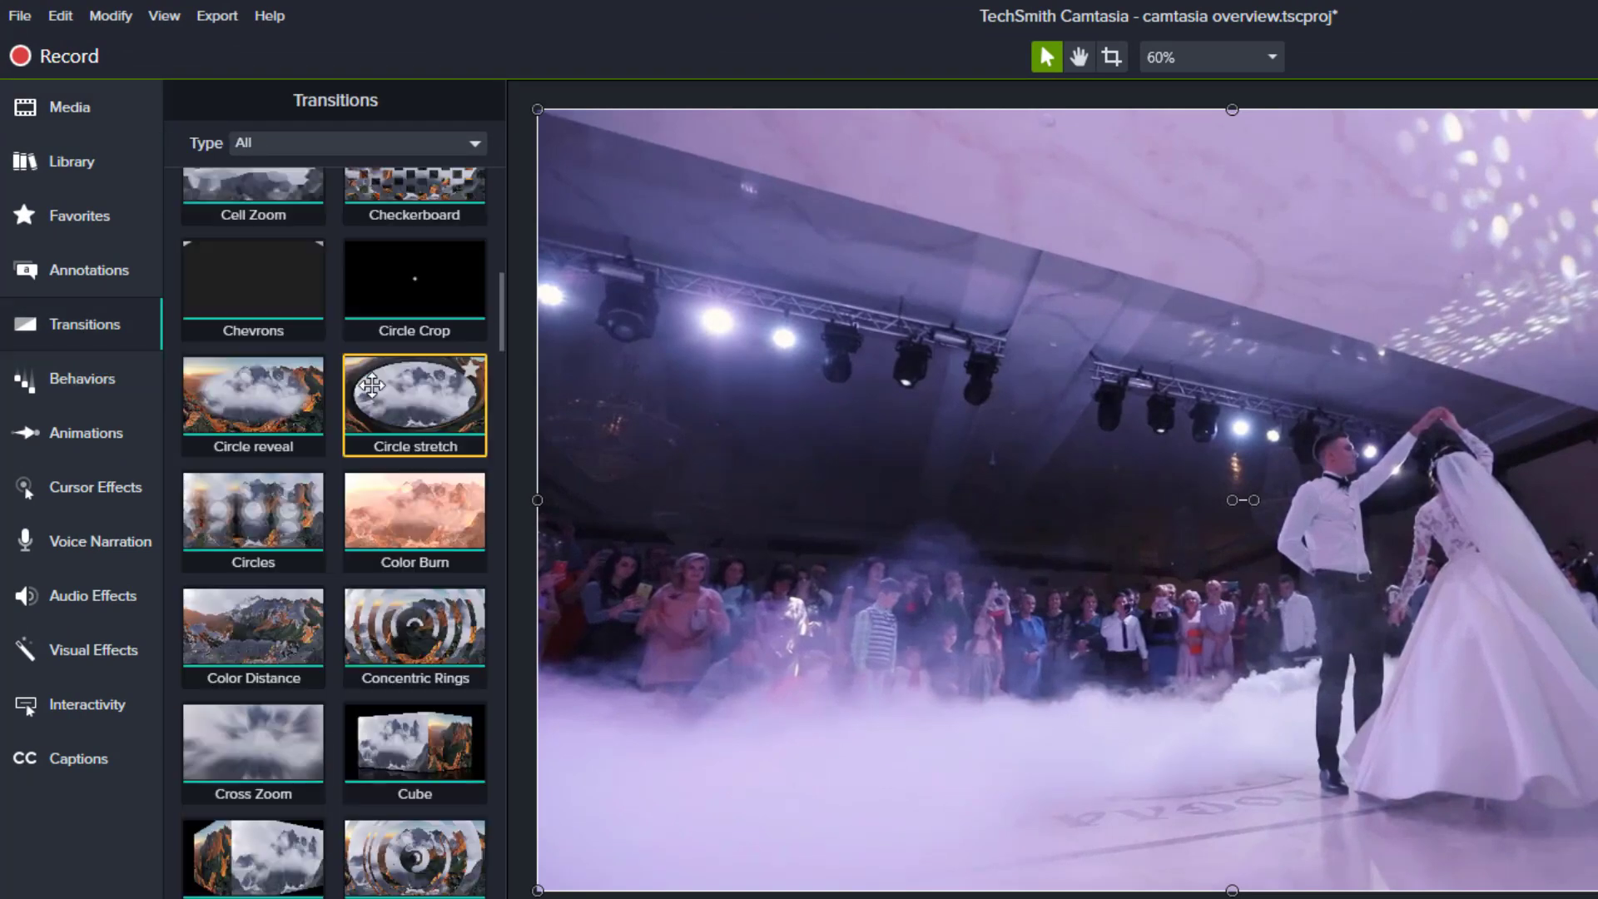
pyautogui.scroll(-3, 371, 384)
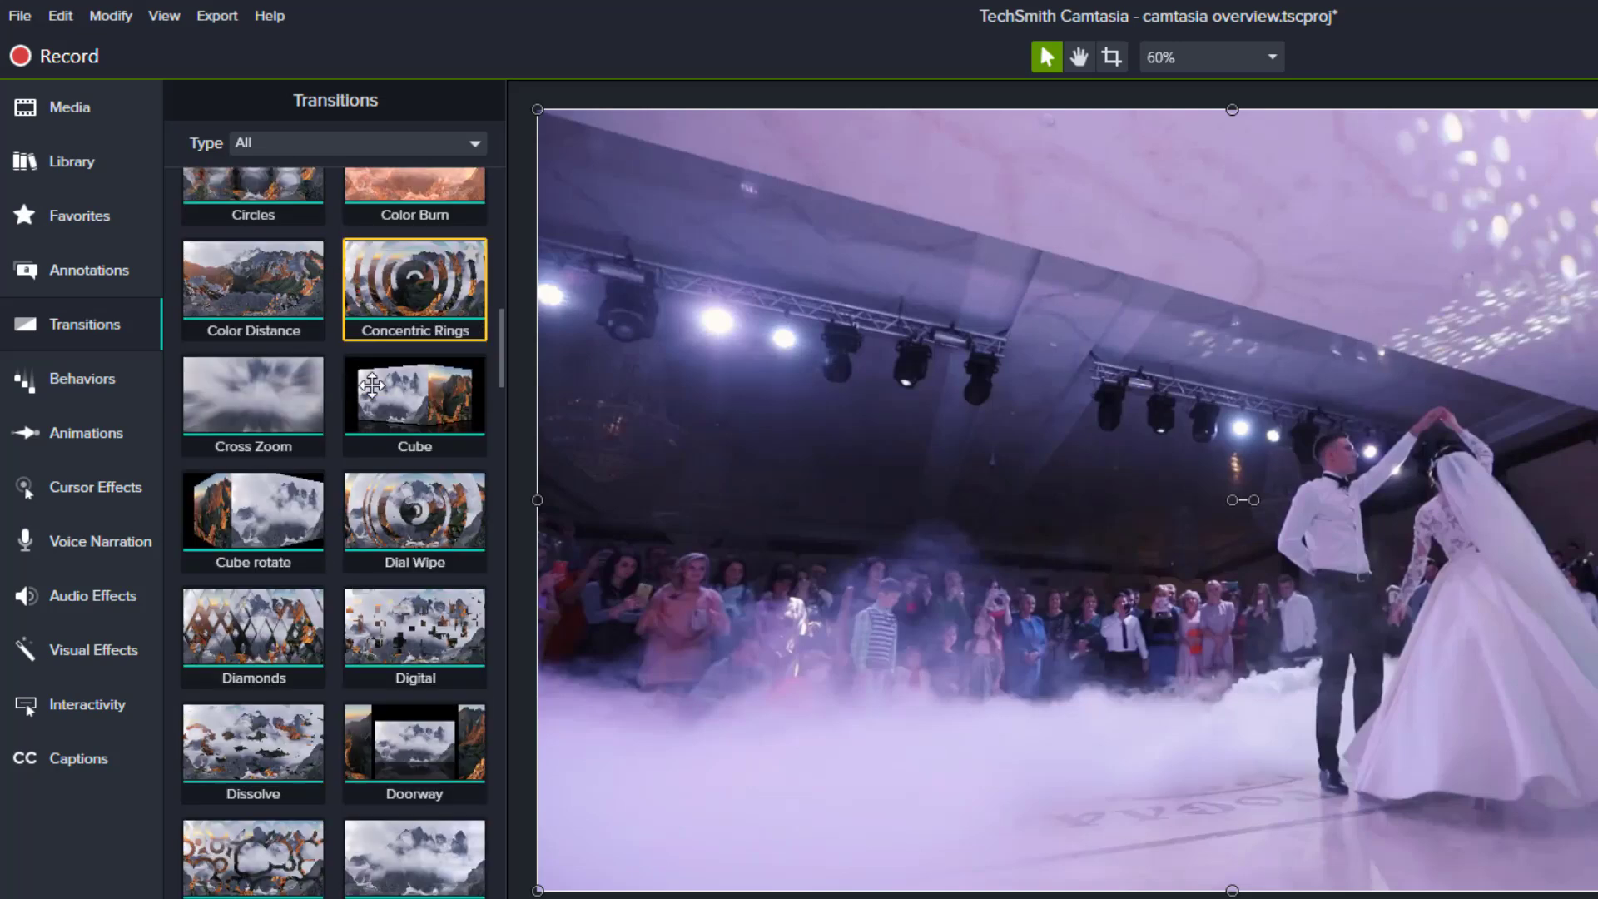
pyautogui.scroll(-2, 371, 385)
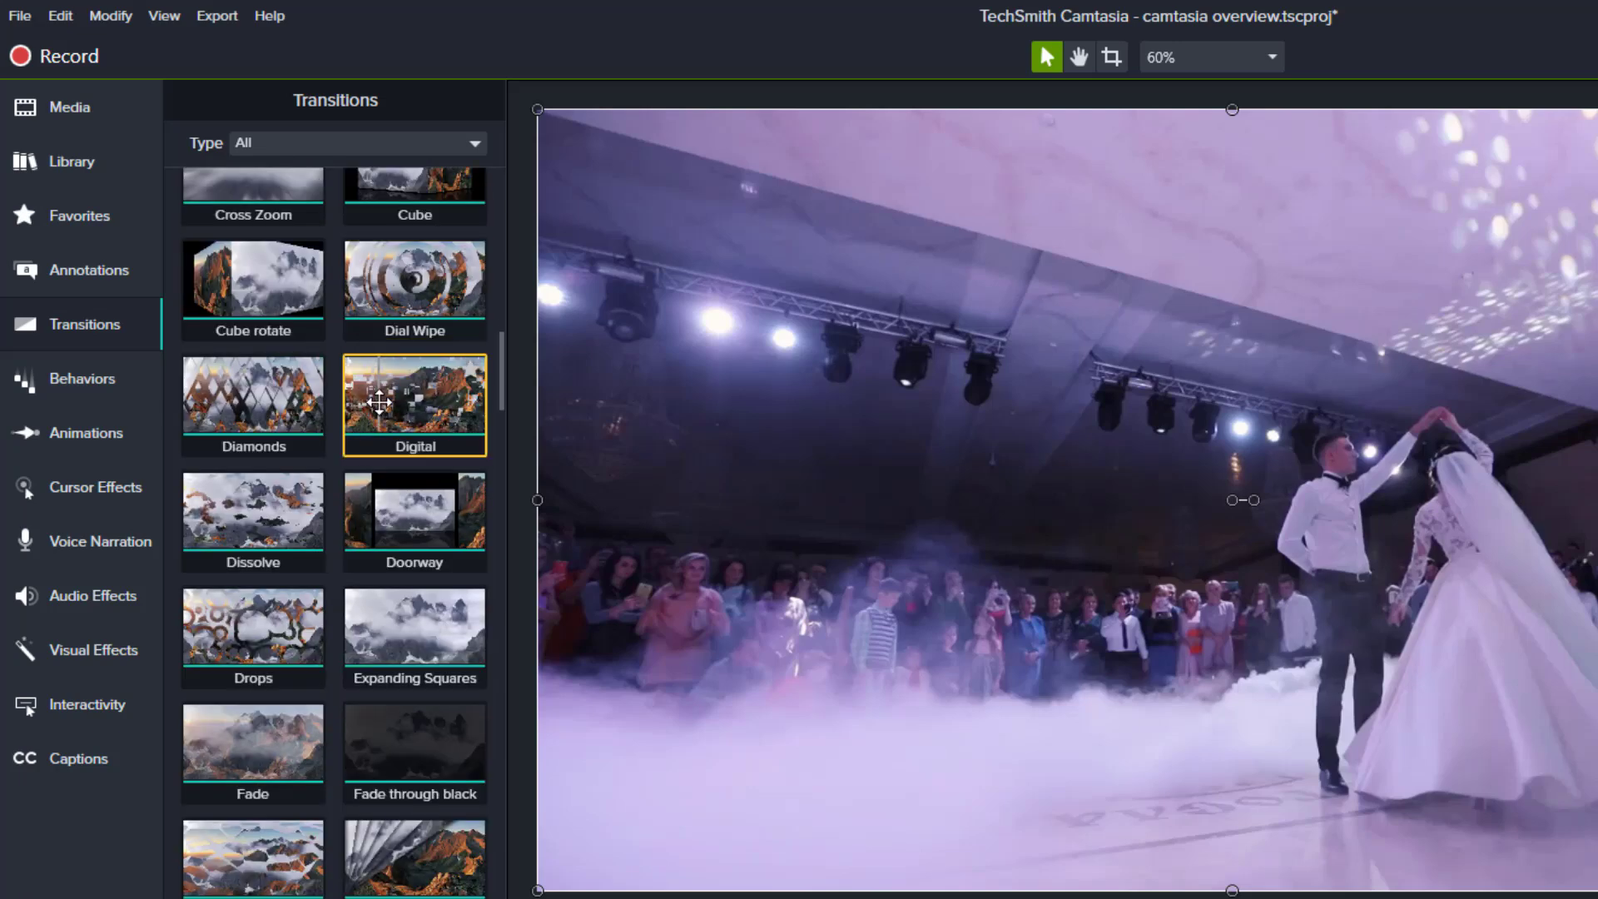
pyautogui.scroll(-2, 379, 402)
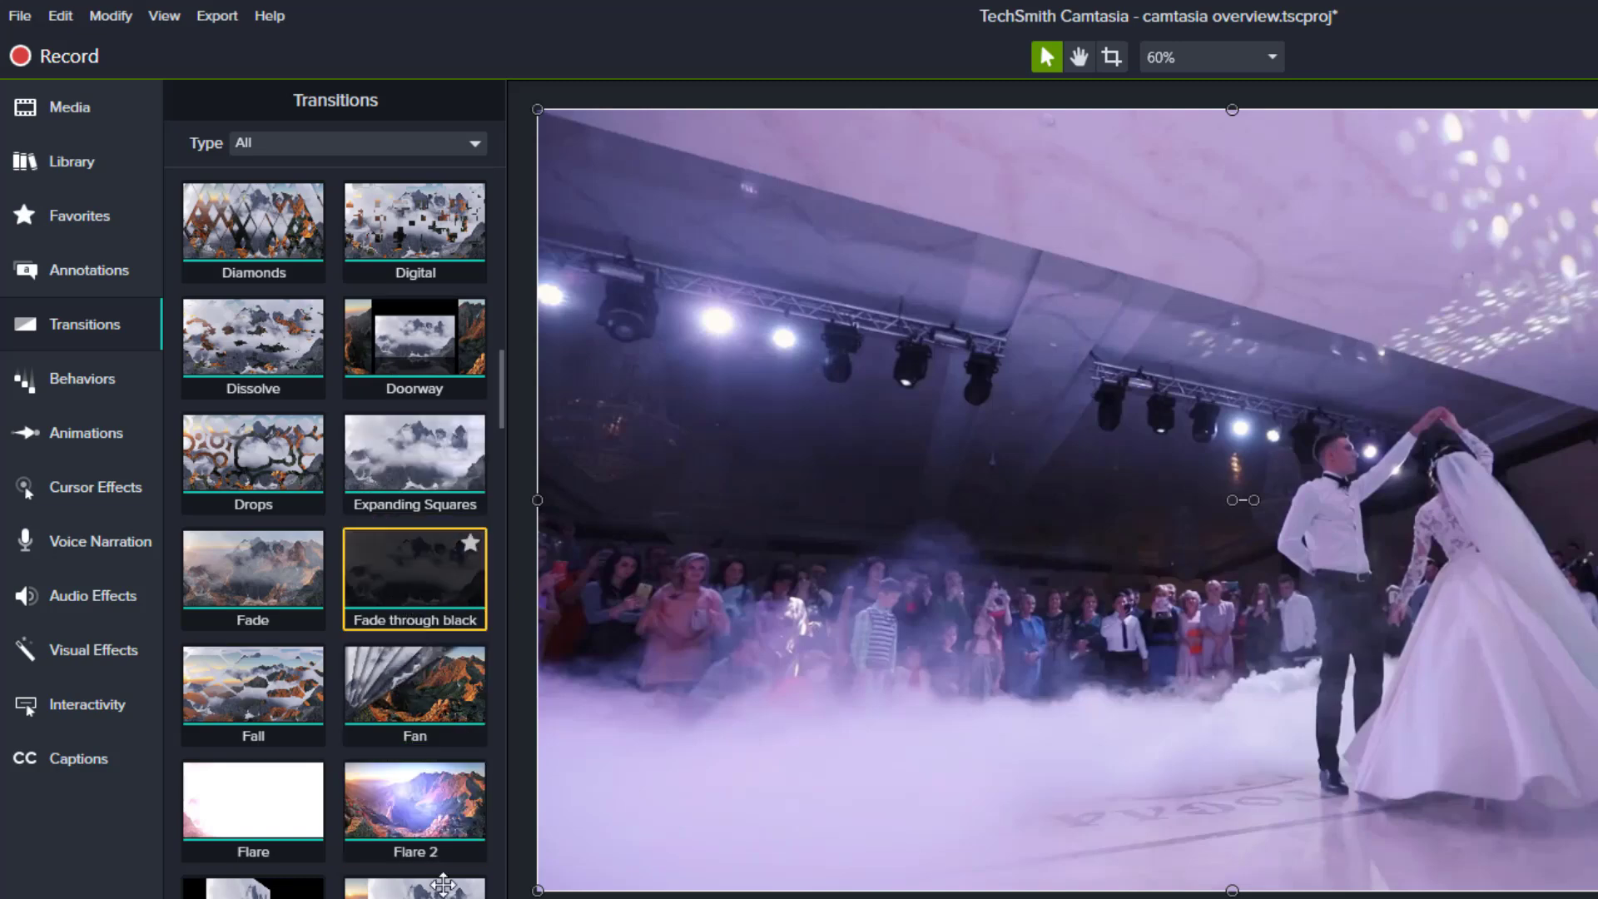
pyautogui.moveTo(414, 583); pyautogui.dragTo(502, 898)
pyautogui.moveTo(346, 859); pyautogui.dragTo(347, 859)
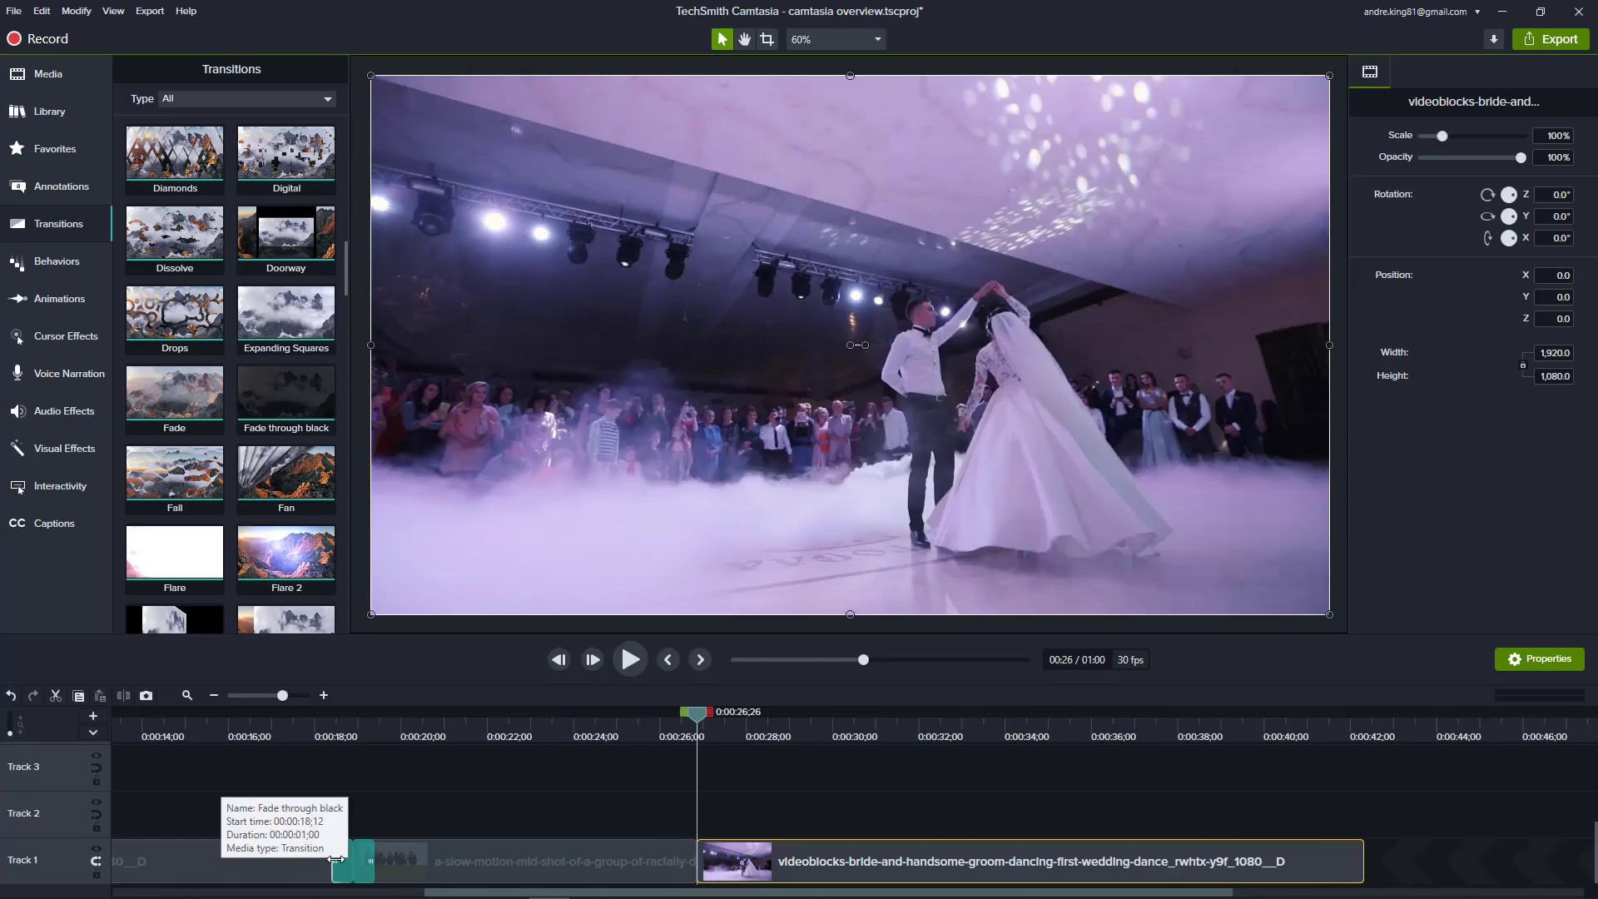
pyautogui.click(342, 859)
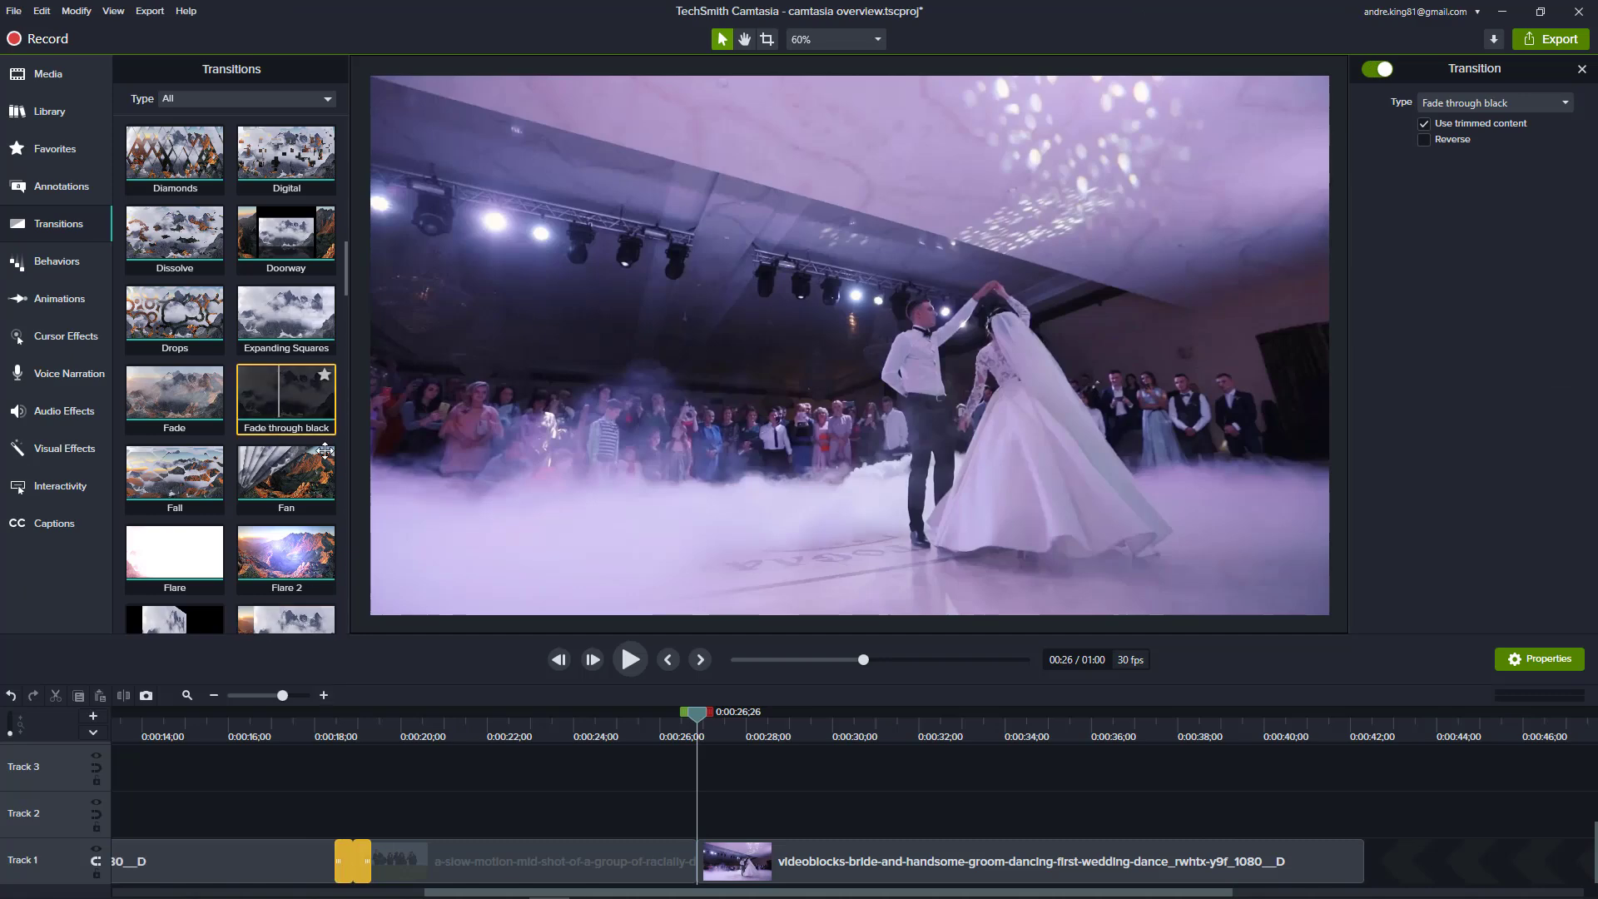
pyautogui.moveTo(285, 400); pyautogui.dragTo(679, 866)
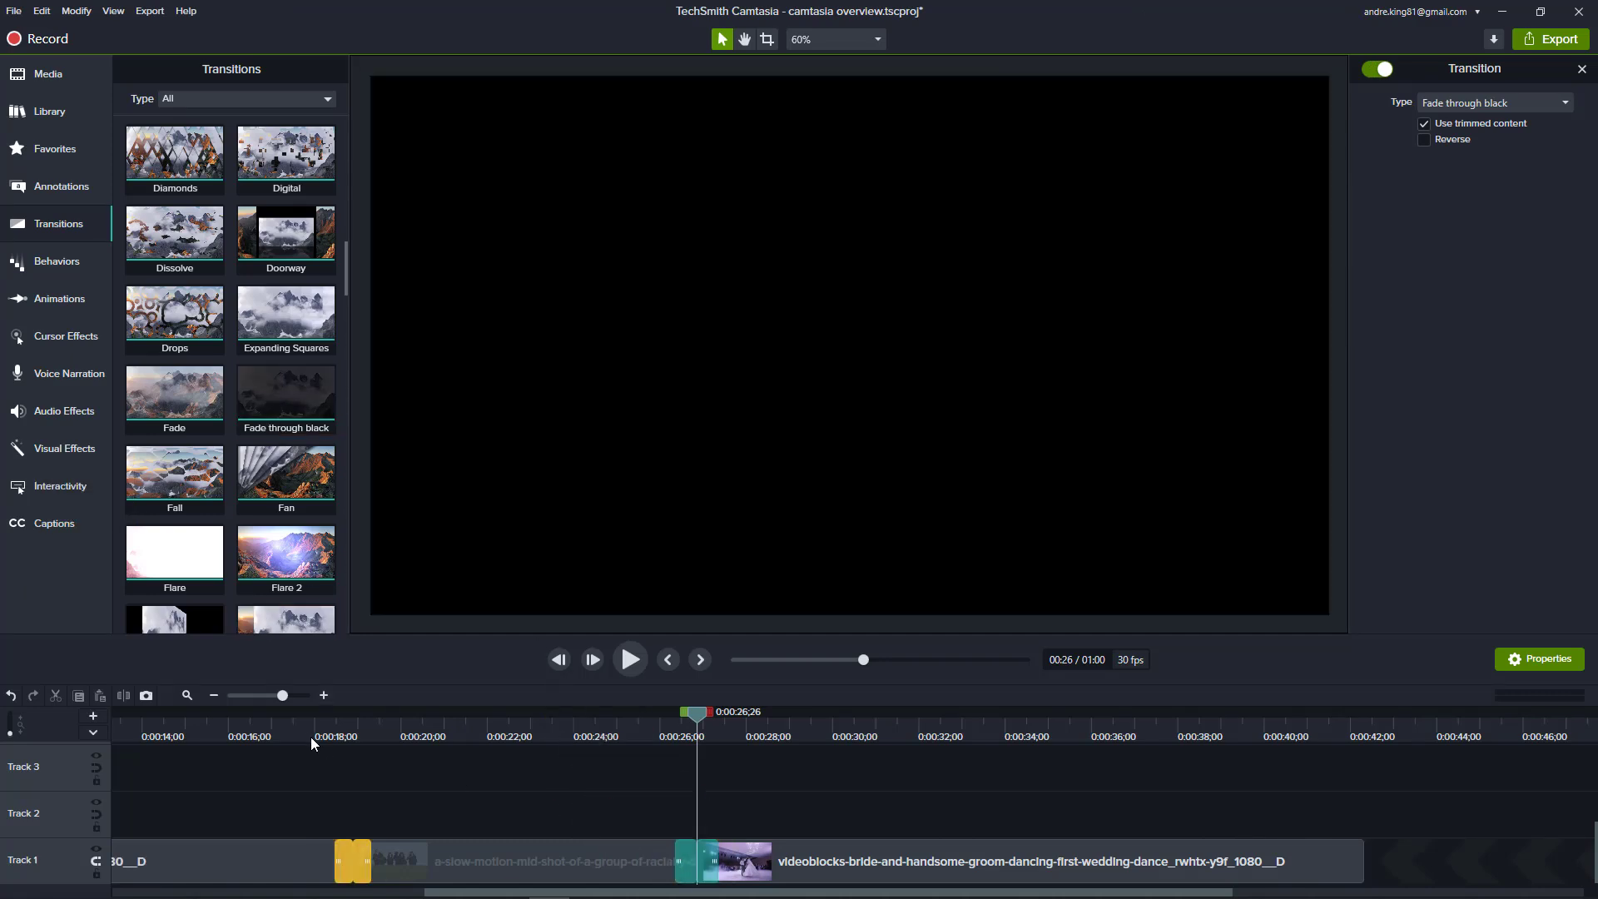
# Step: Play the timeline from about 0:18 and about 0:25 to preview both transitions
pyautogui.click(306, 731)
pyautogui.press('space')
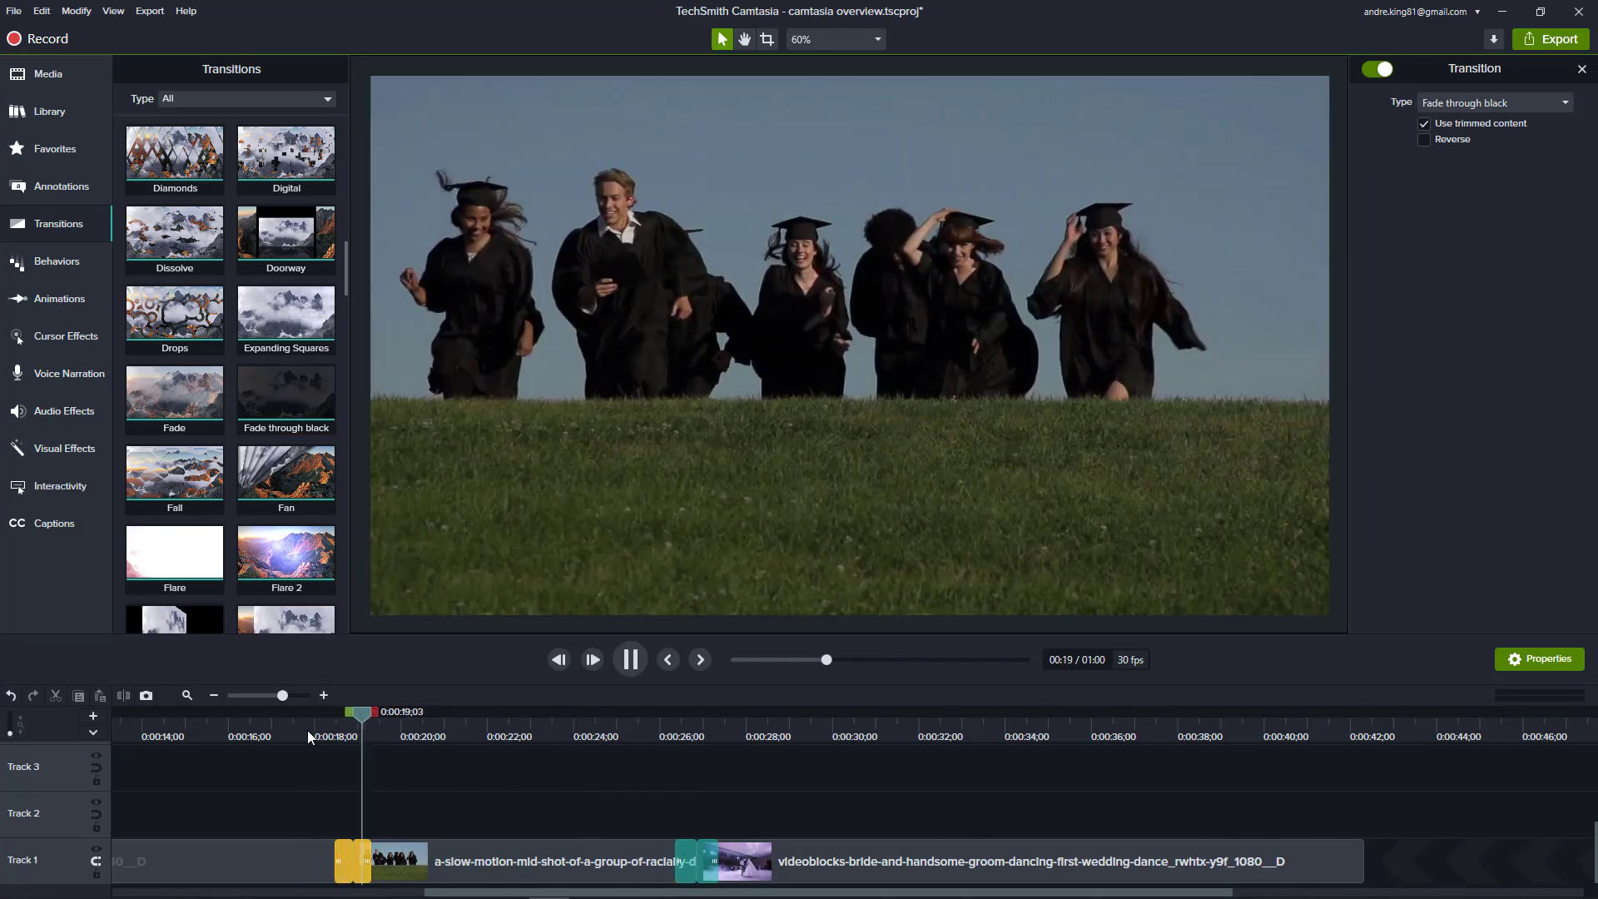
pyautogui.click(647, 726)
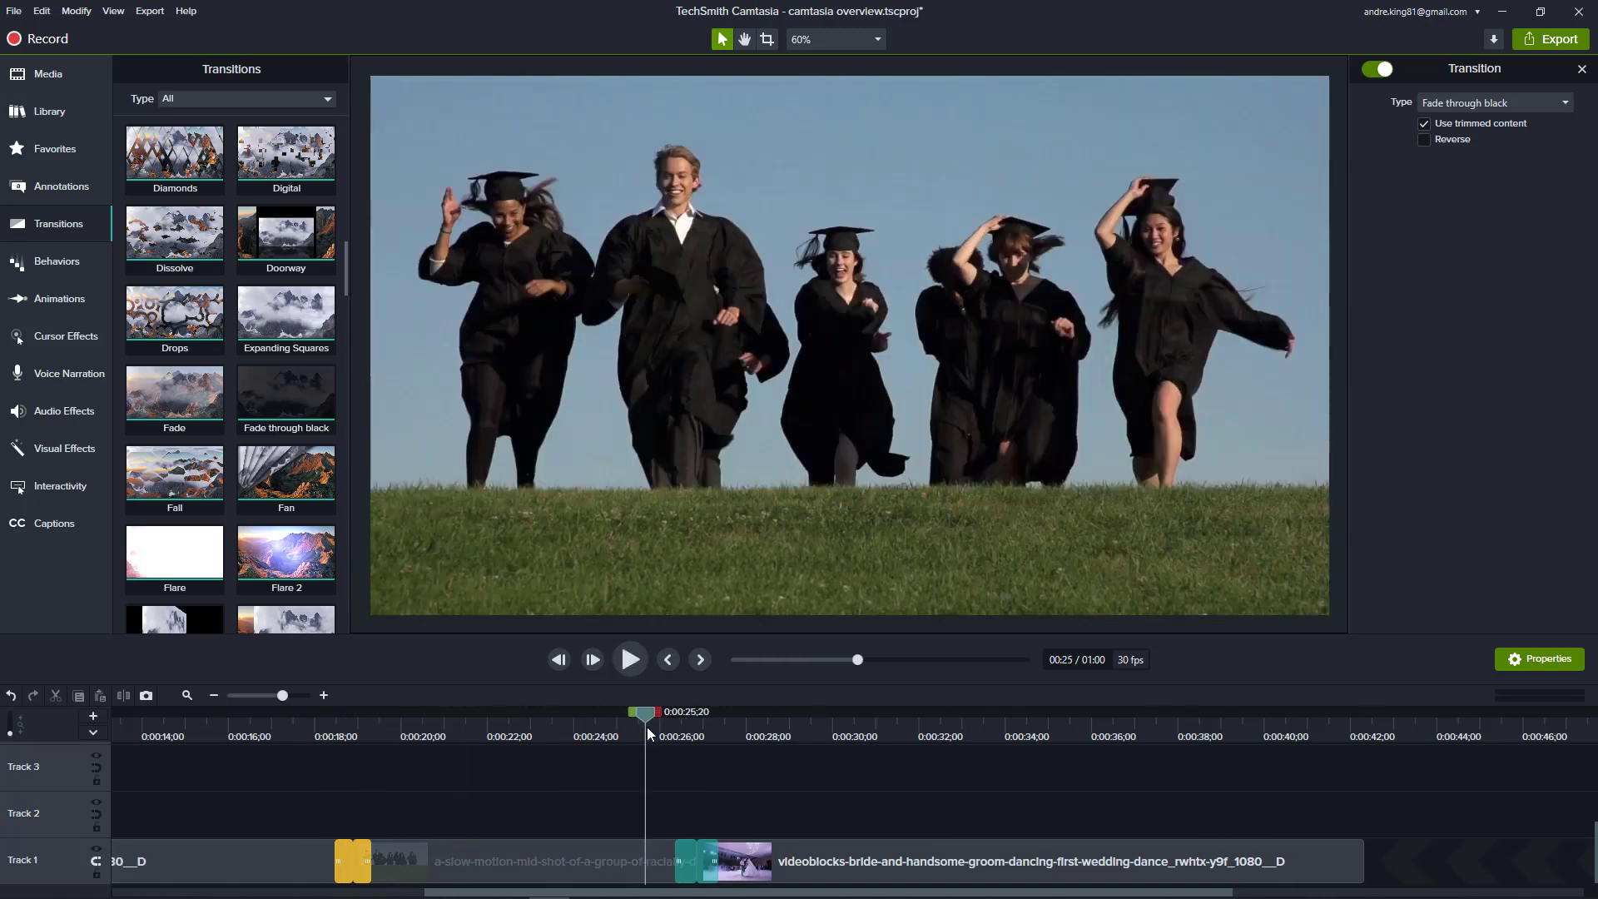
pyautogui.press('space')
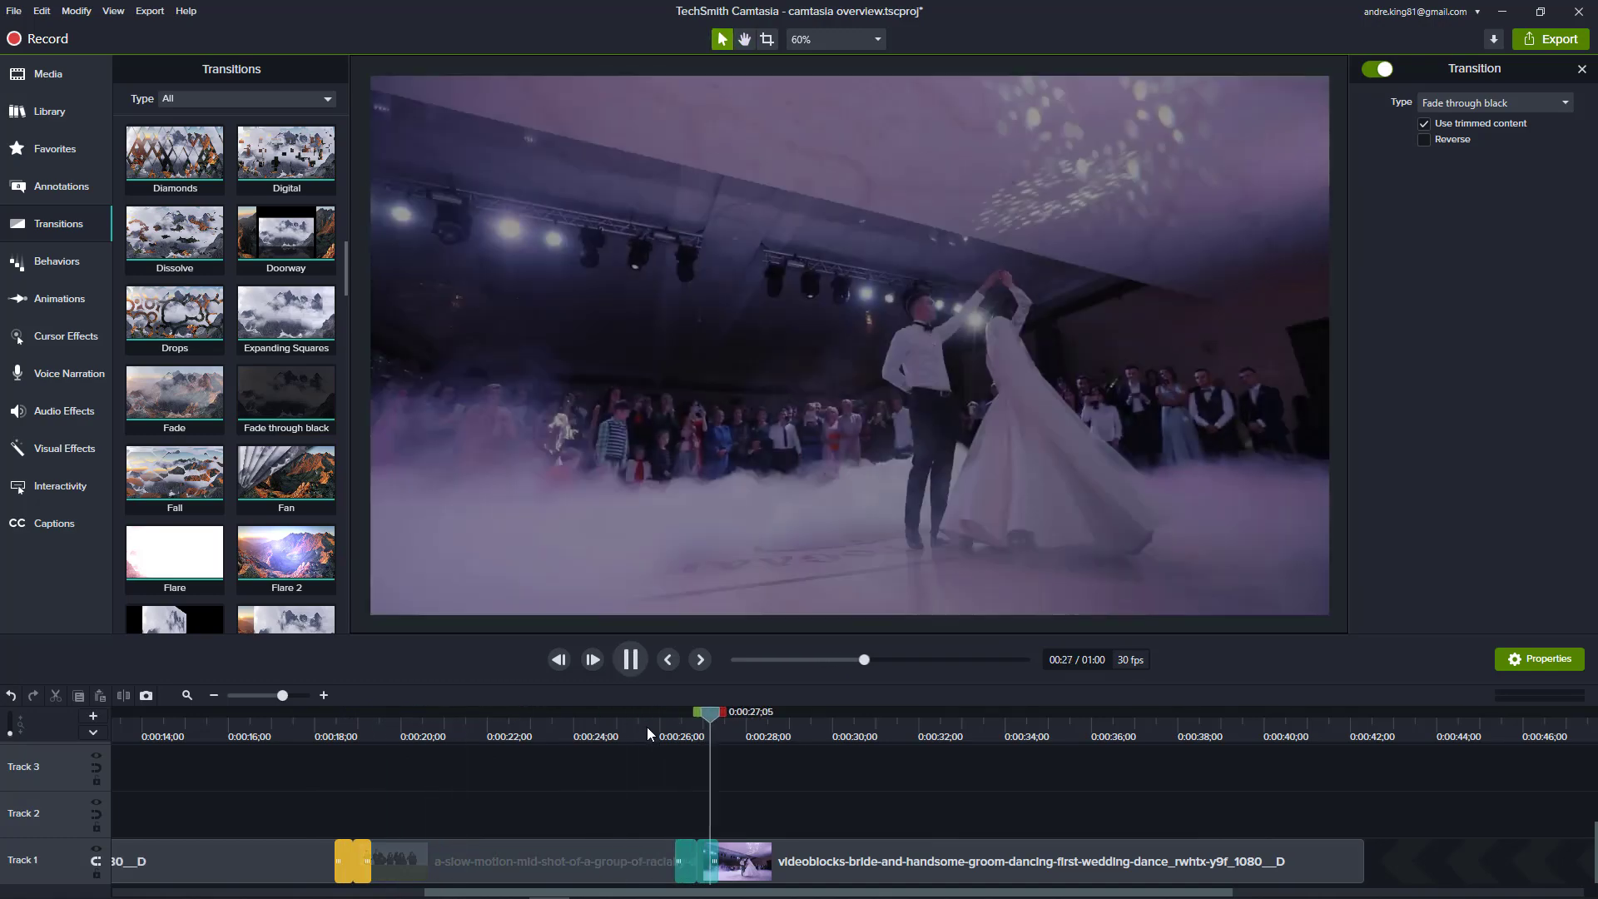
pyautogui.press('space')
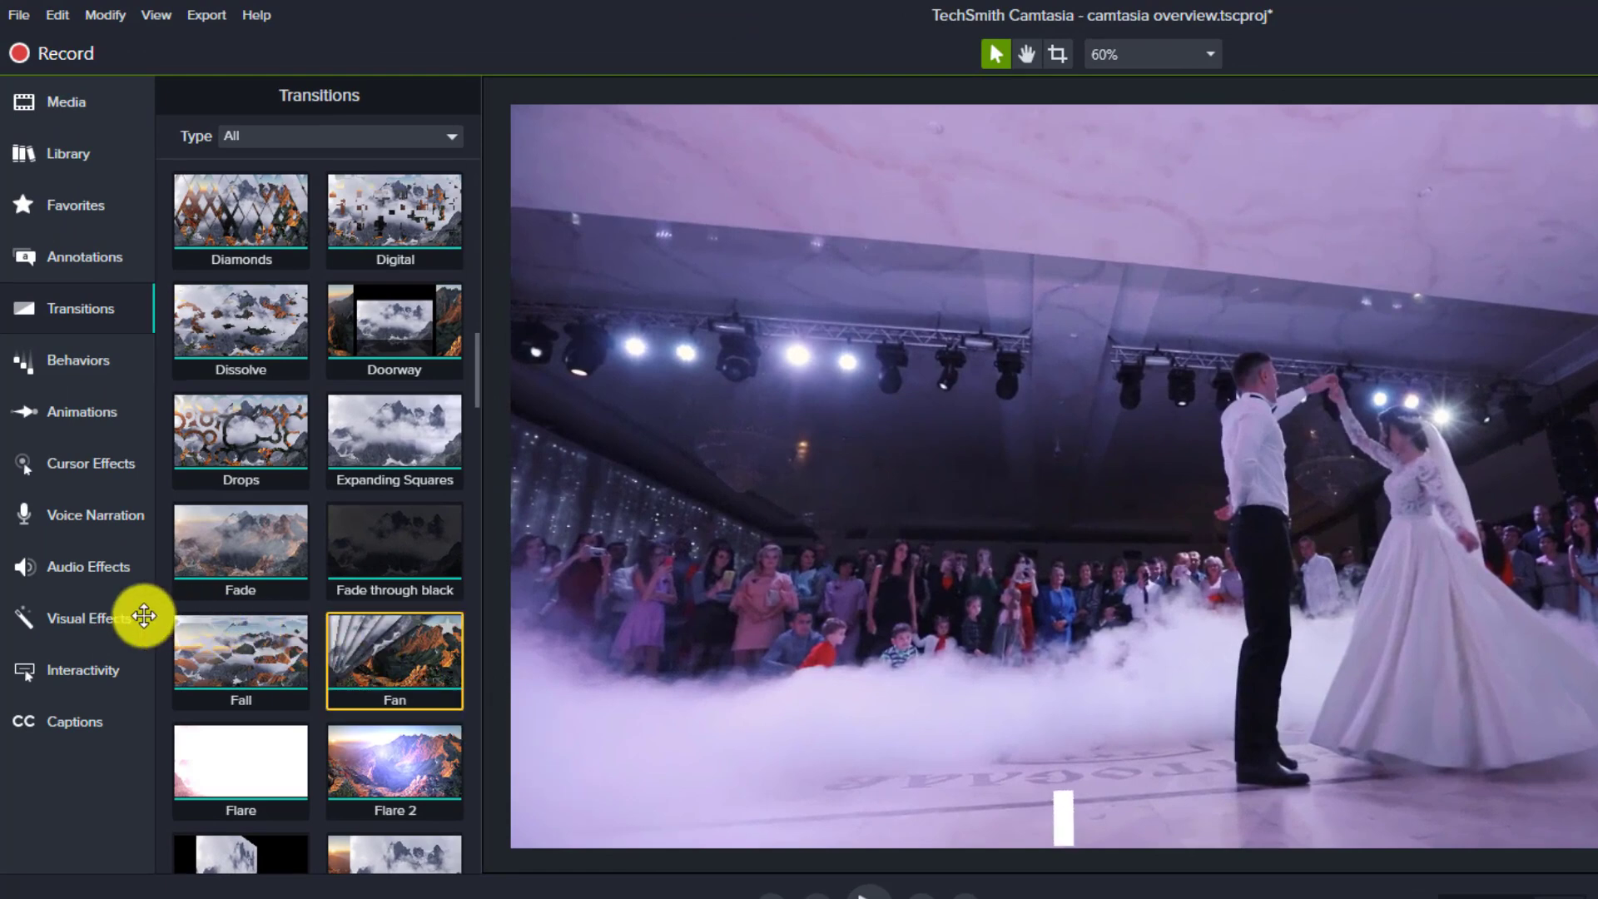
# Step: Put a Device Frame on the bride clip, preview it, and change the frame Type to iPhone
pyautogui.click(102, 622)
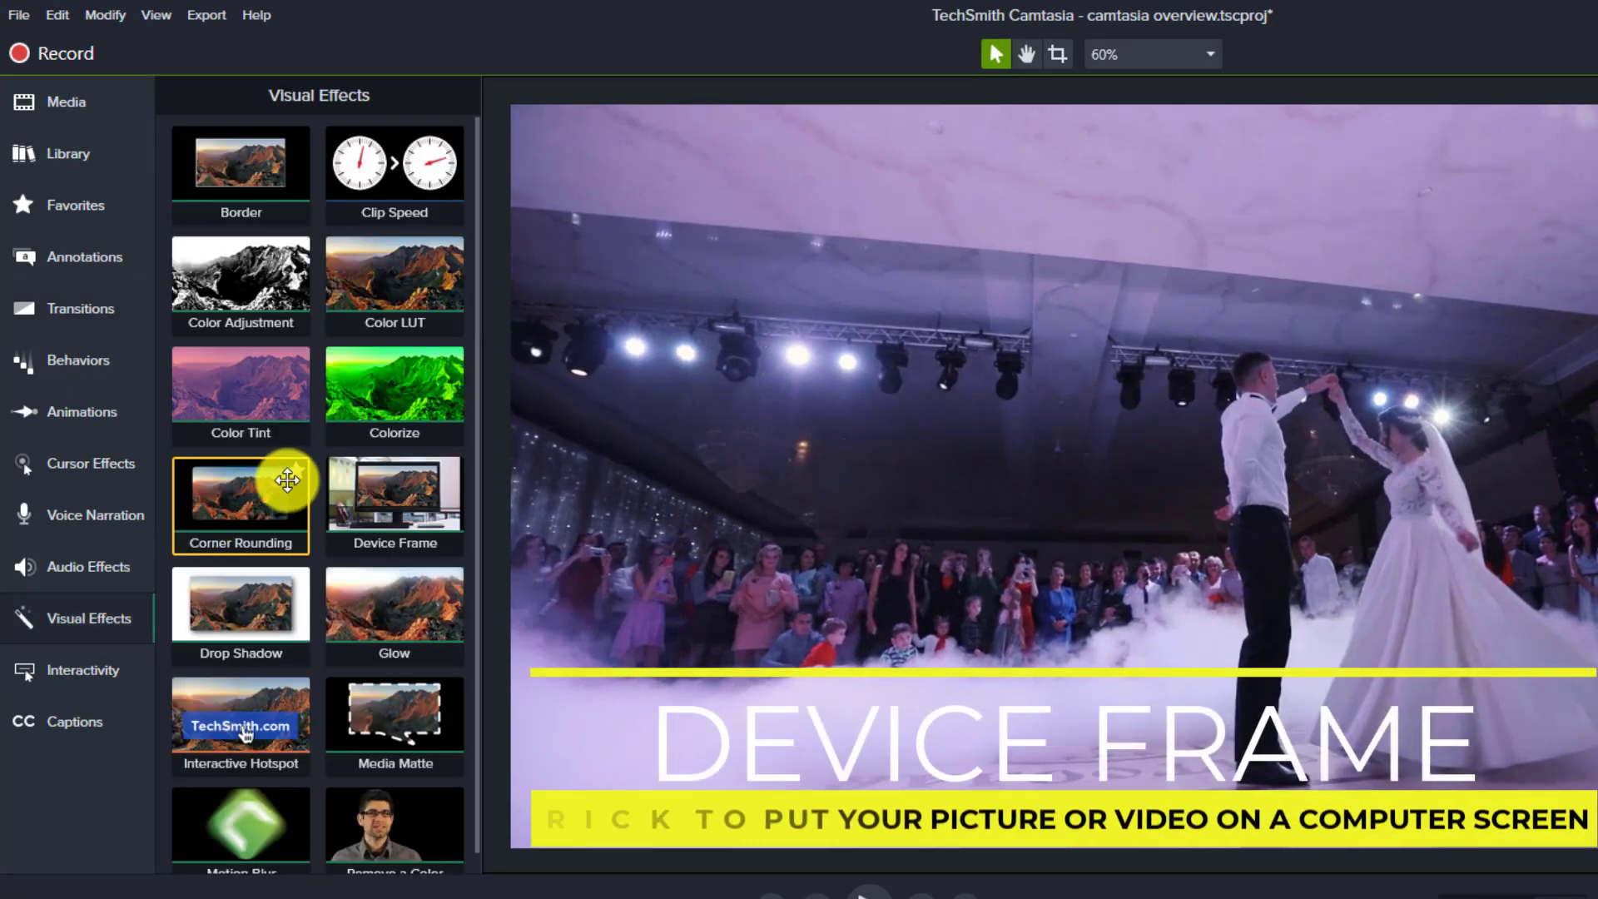
pyautogui.moveTo(381, 489); pyautogui.dragTo(809, 858)
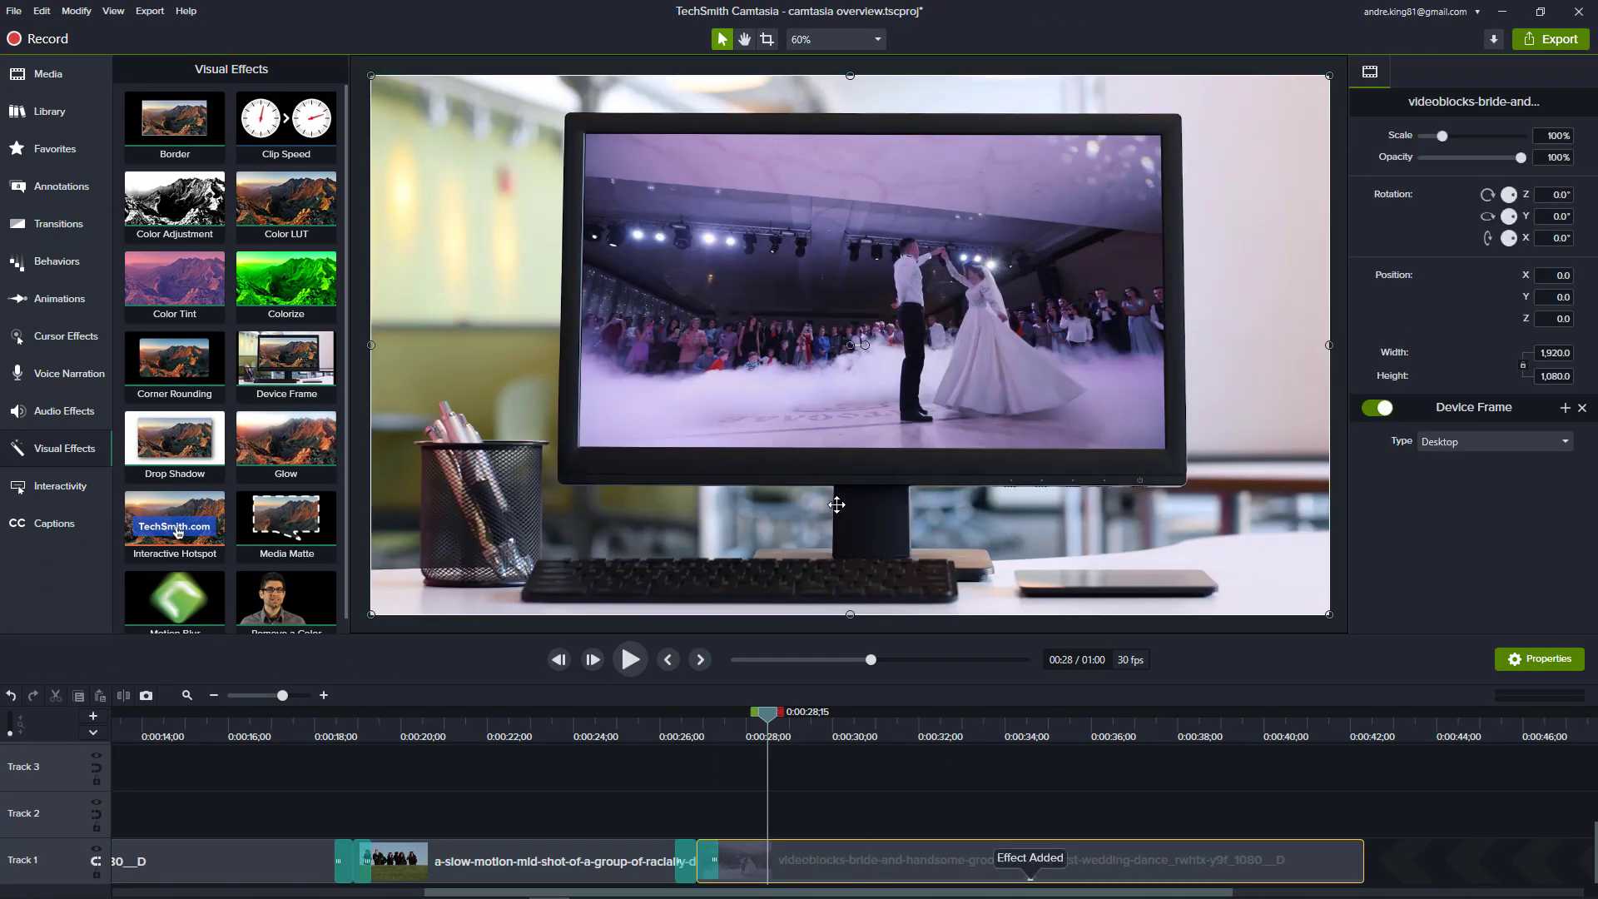
pyautogui.click(637, 661)
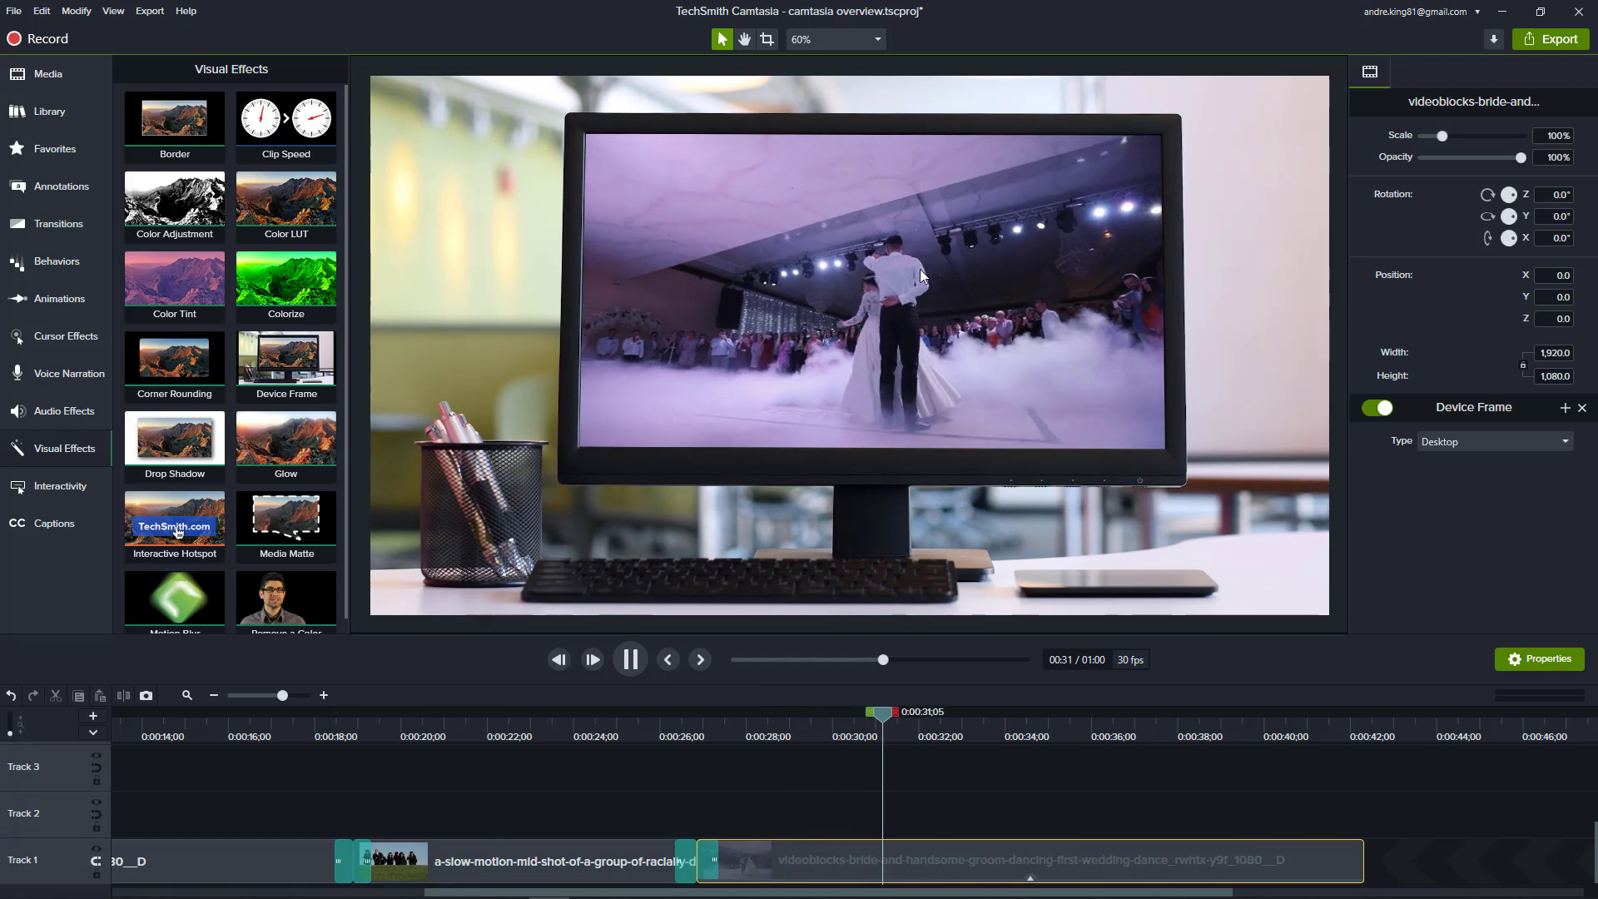
pyautogui.click(1457, 442)
pyautogui.click(1446, 482)
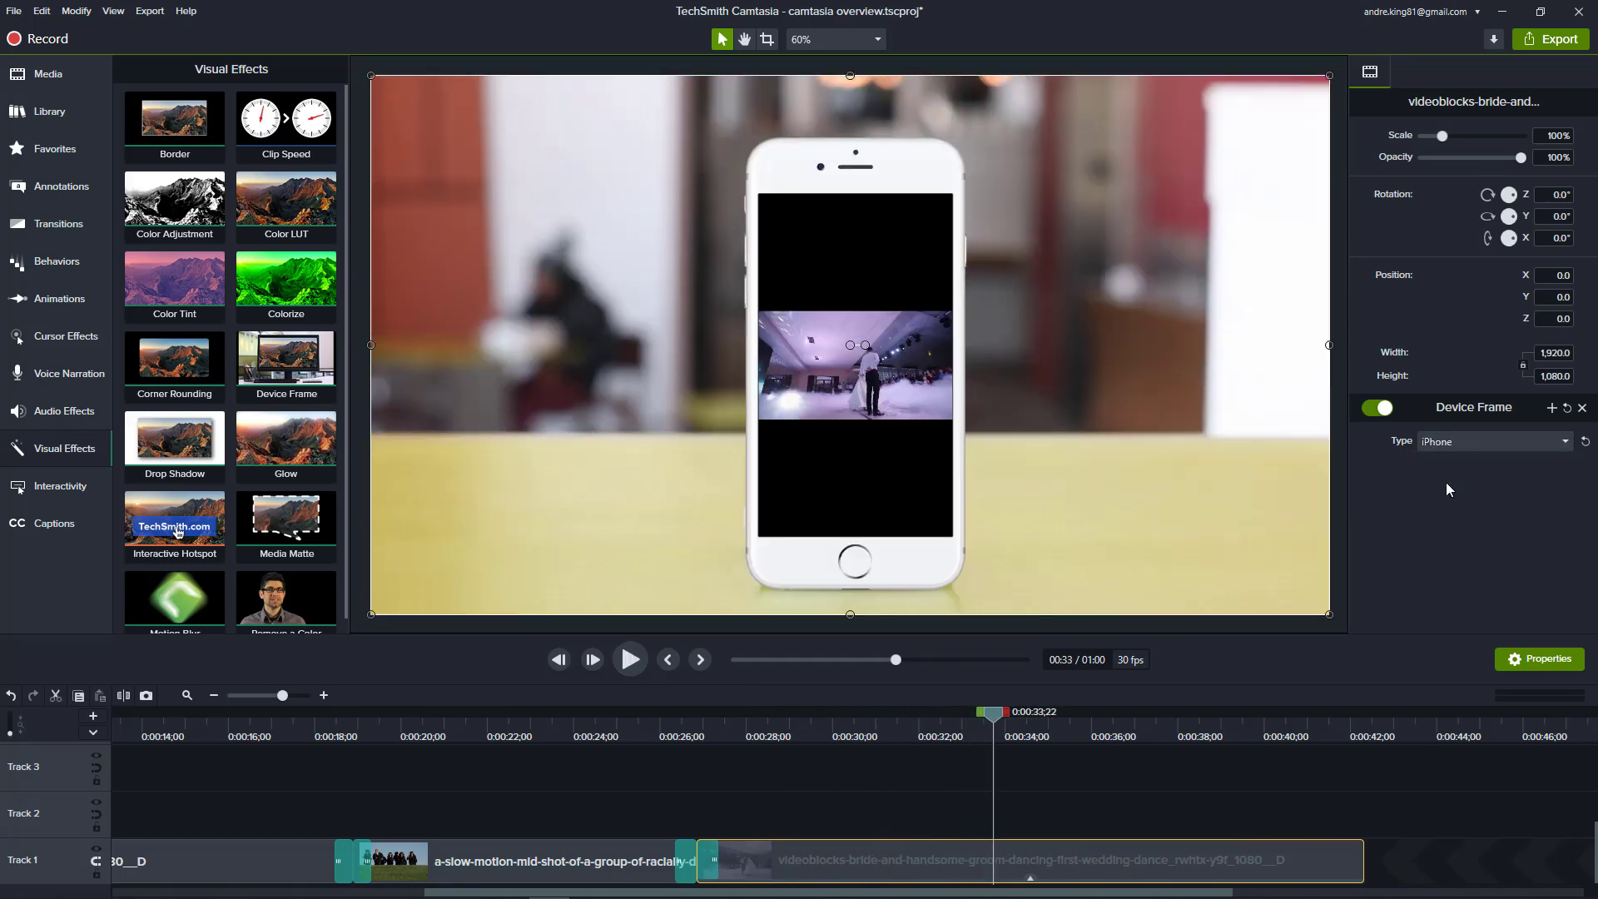
pyautogui.click(1453, 442)
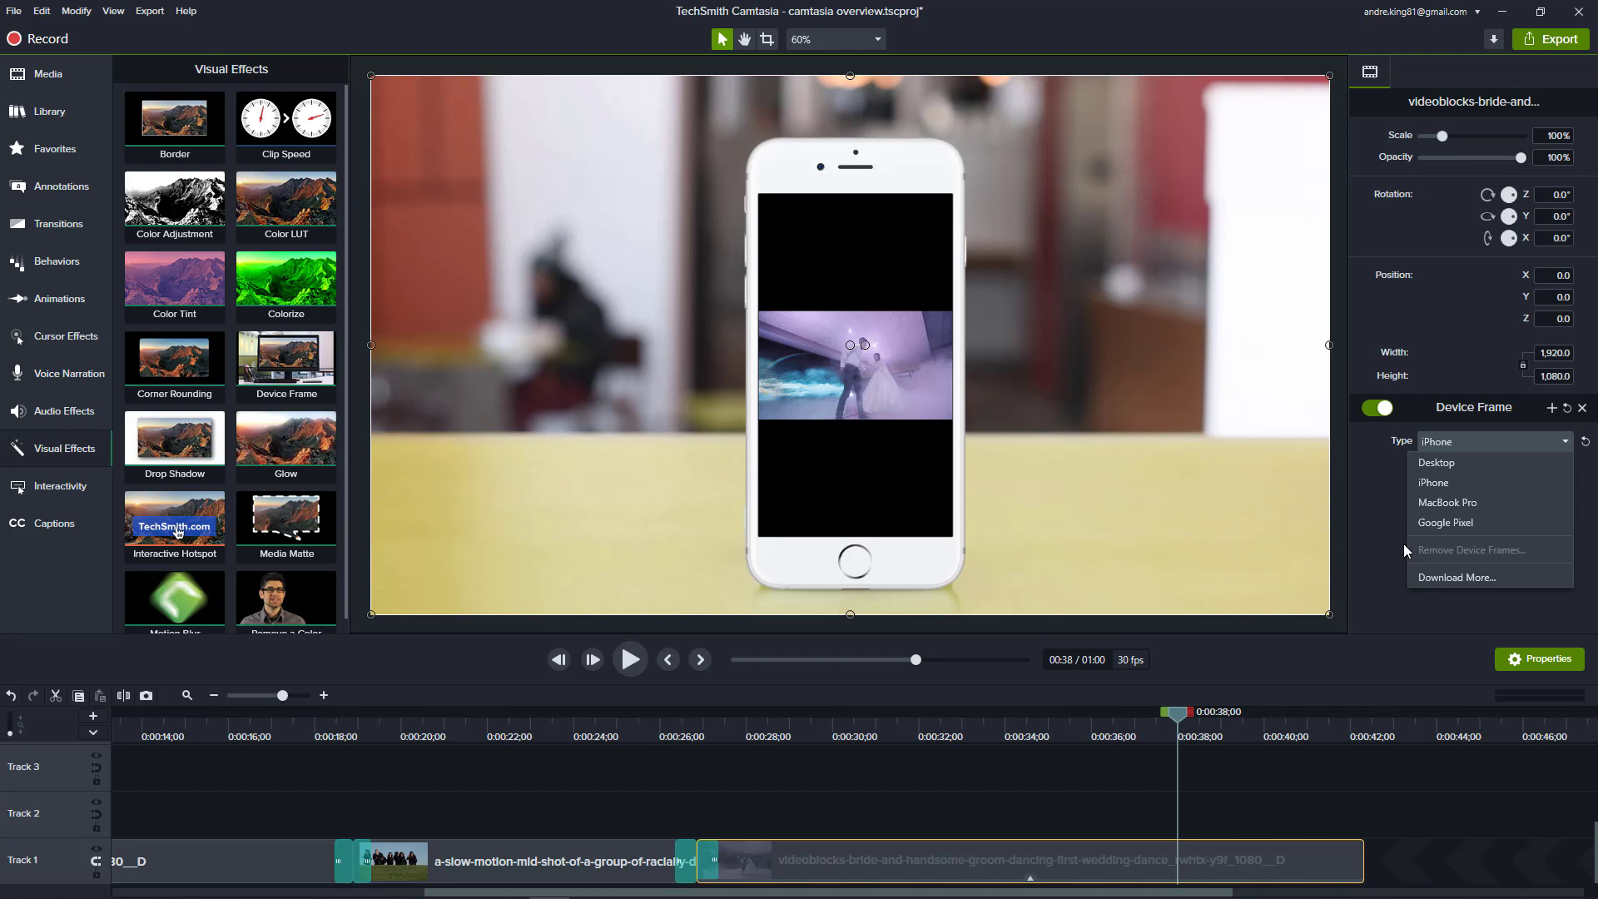
# Step: Disable Device Frame and apply Clip Speed, shortening the wedding clip to 5 seconds (2.83x)
pyautogui.click(1377, 408)
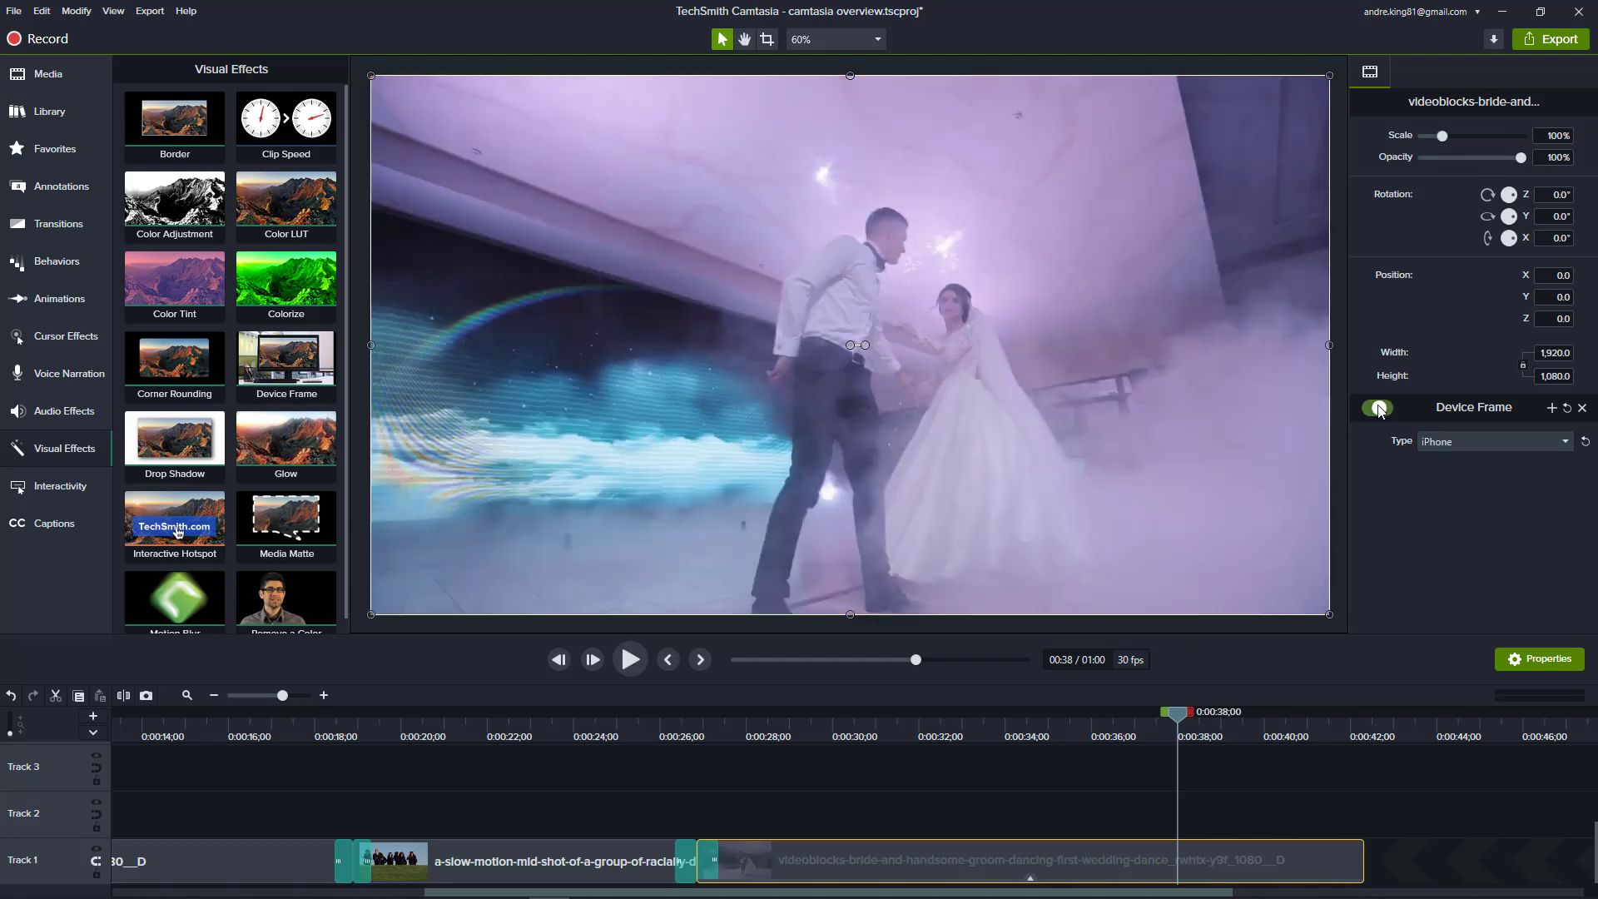
pyautogui.moveTo(286, 121); pyautogui.dragTo(813, 850)
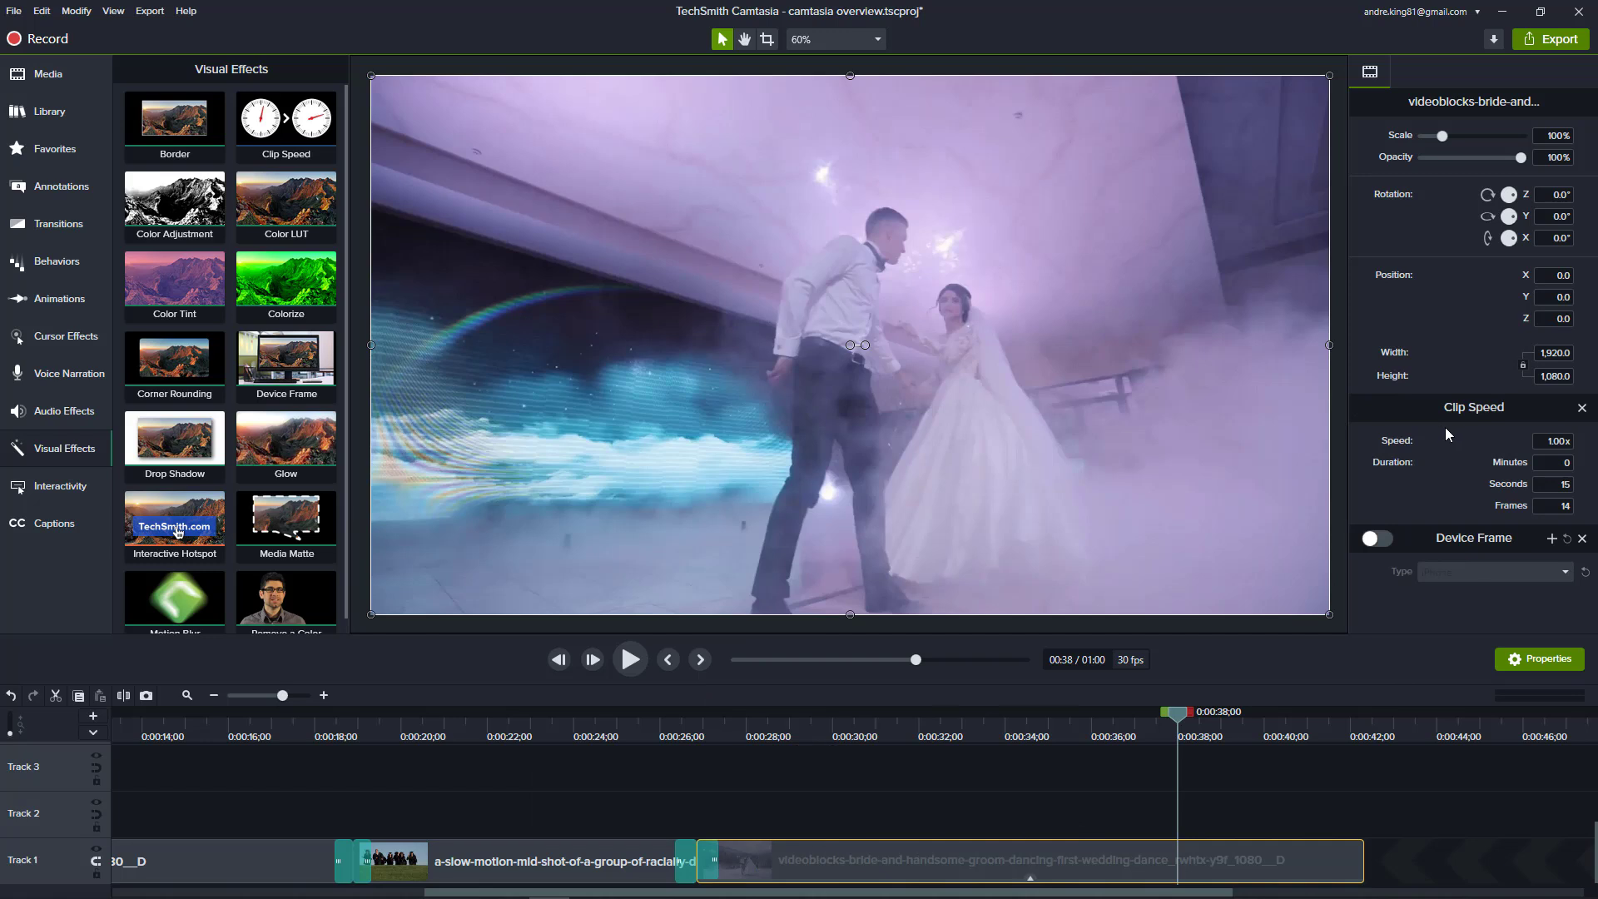
pyautogui.click(1376, 538)
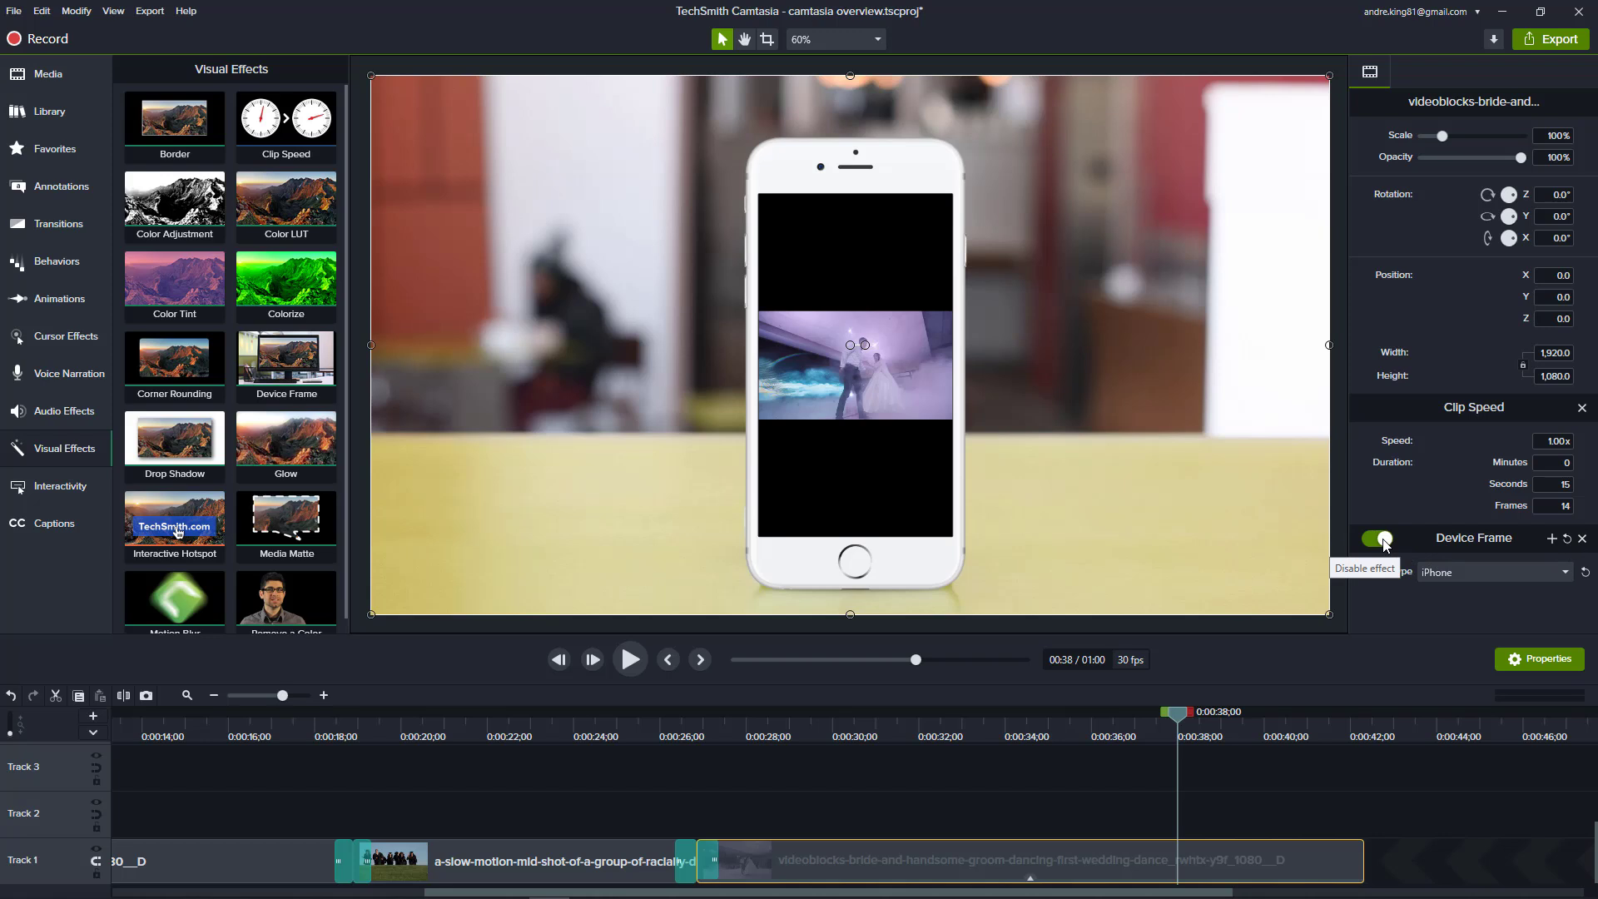
pyautogui.click(1382, 539)
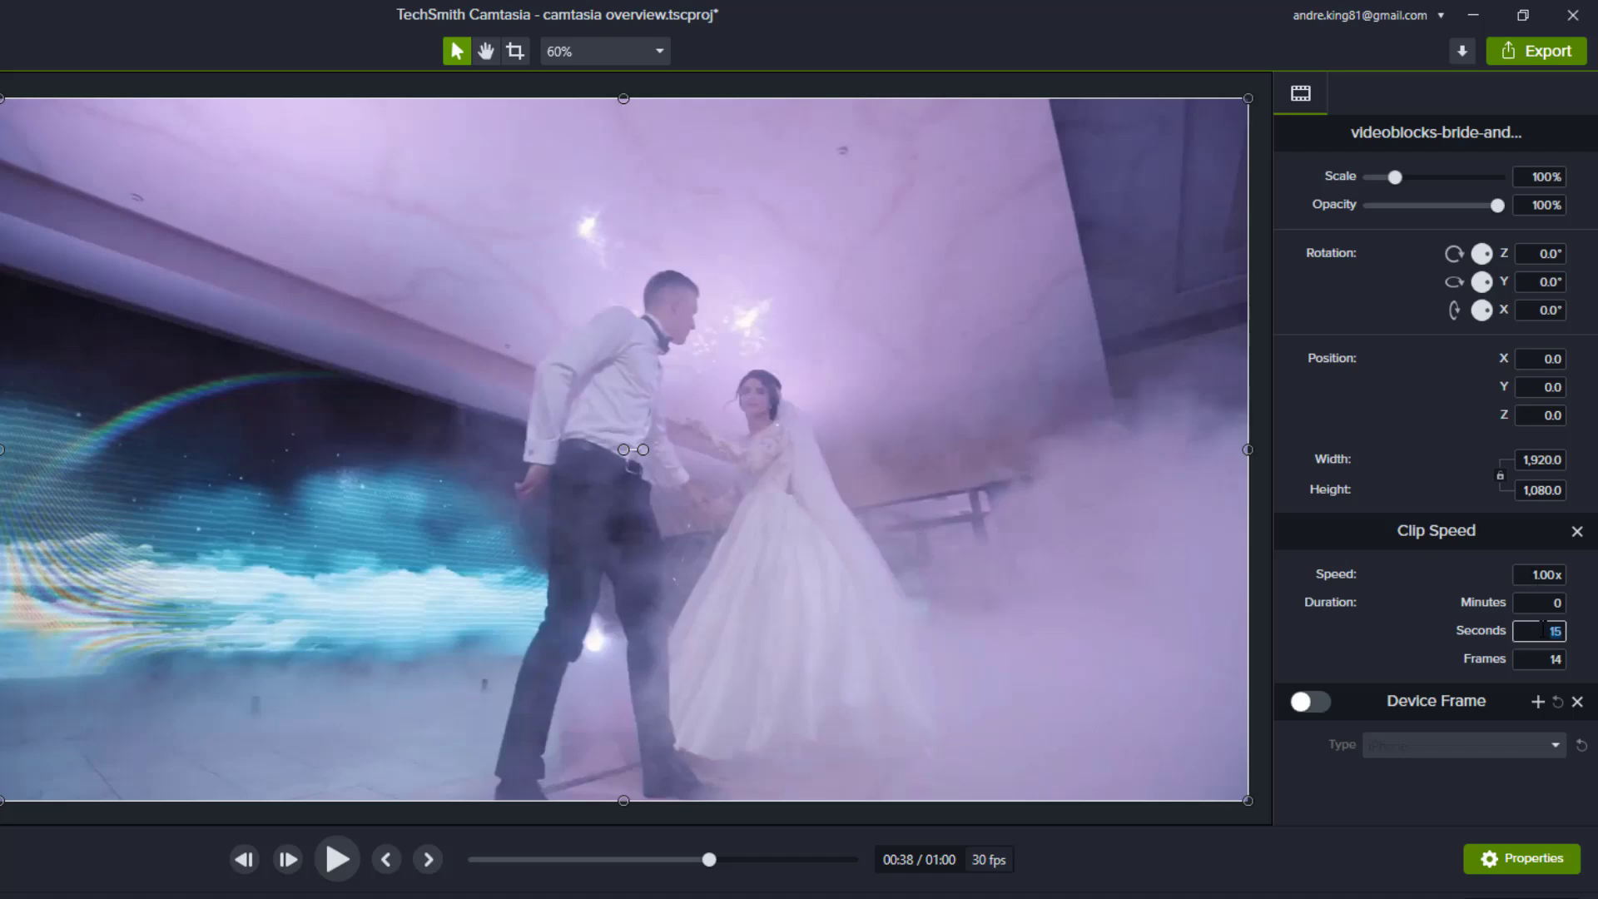
pyautogui.press('Return')
# Step: Play the sped-up wedding clip from about 0:27 to check it
pyautogui.press('space')
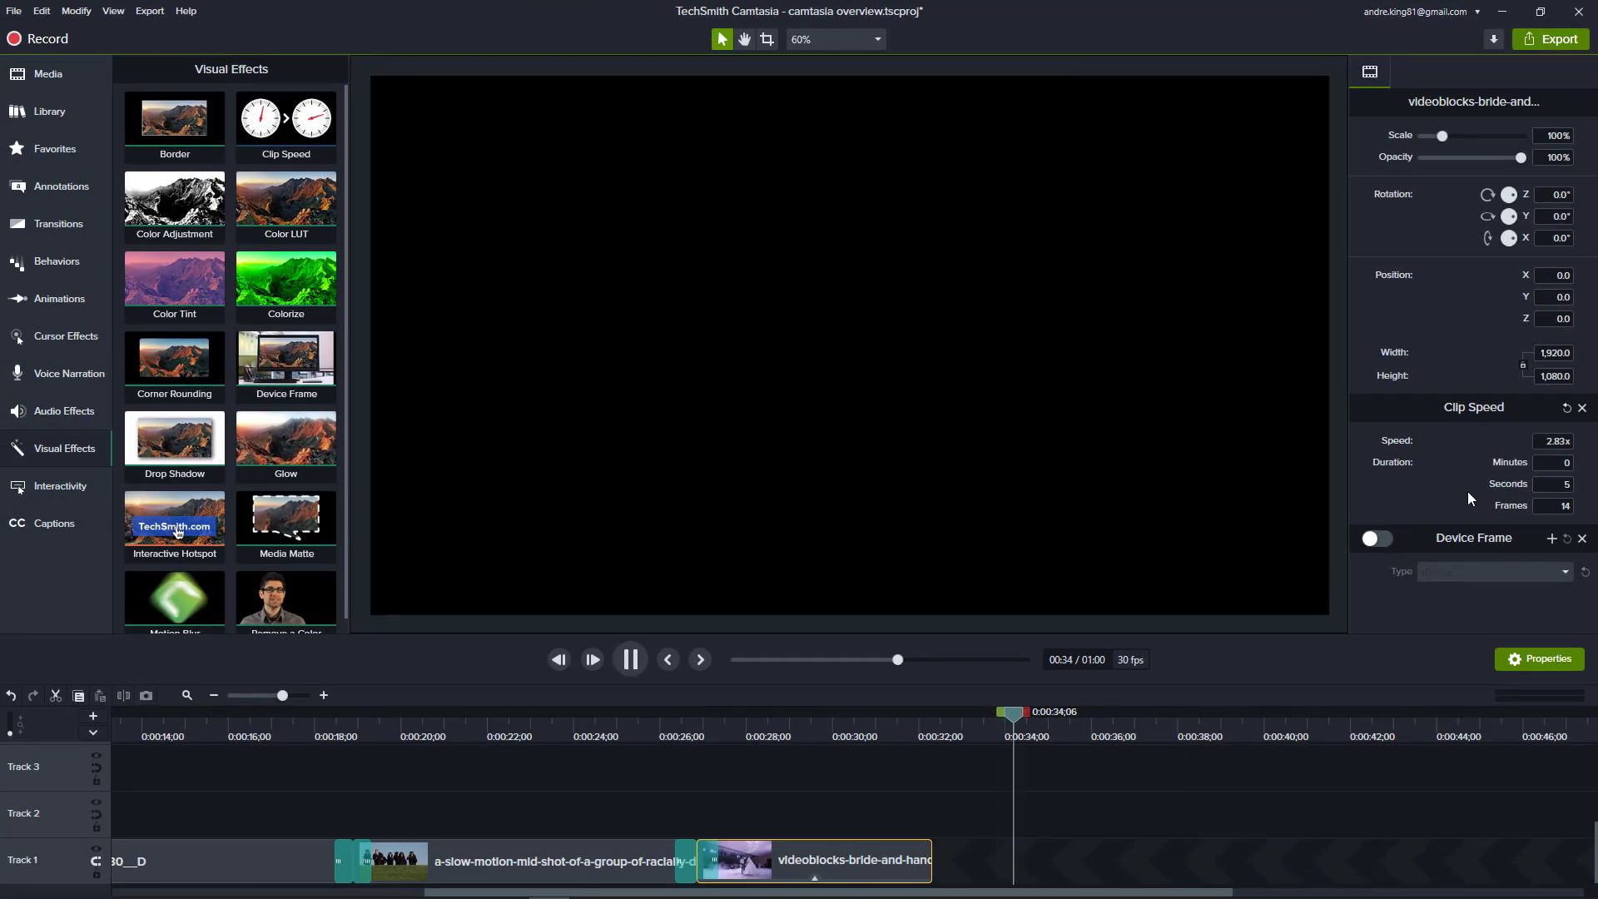
pyautogui.click(728, 726)
pyautogui.press('space')
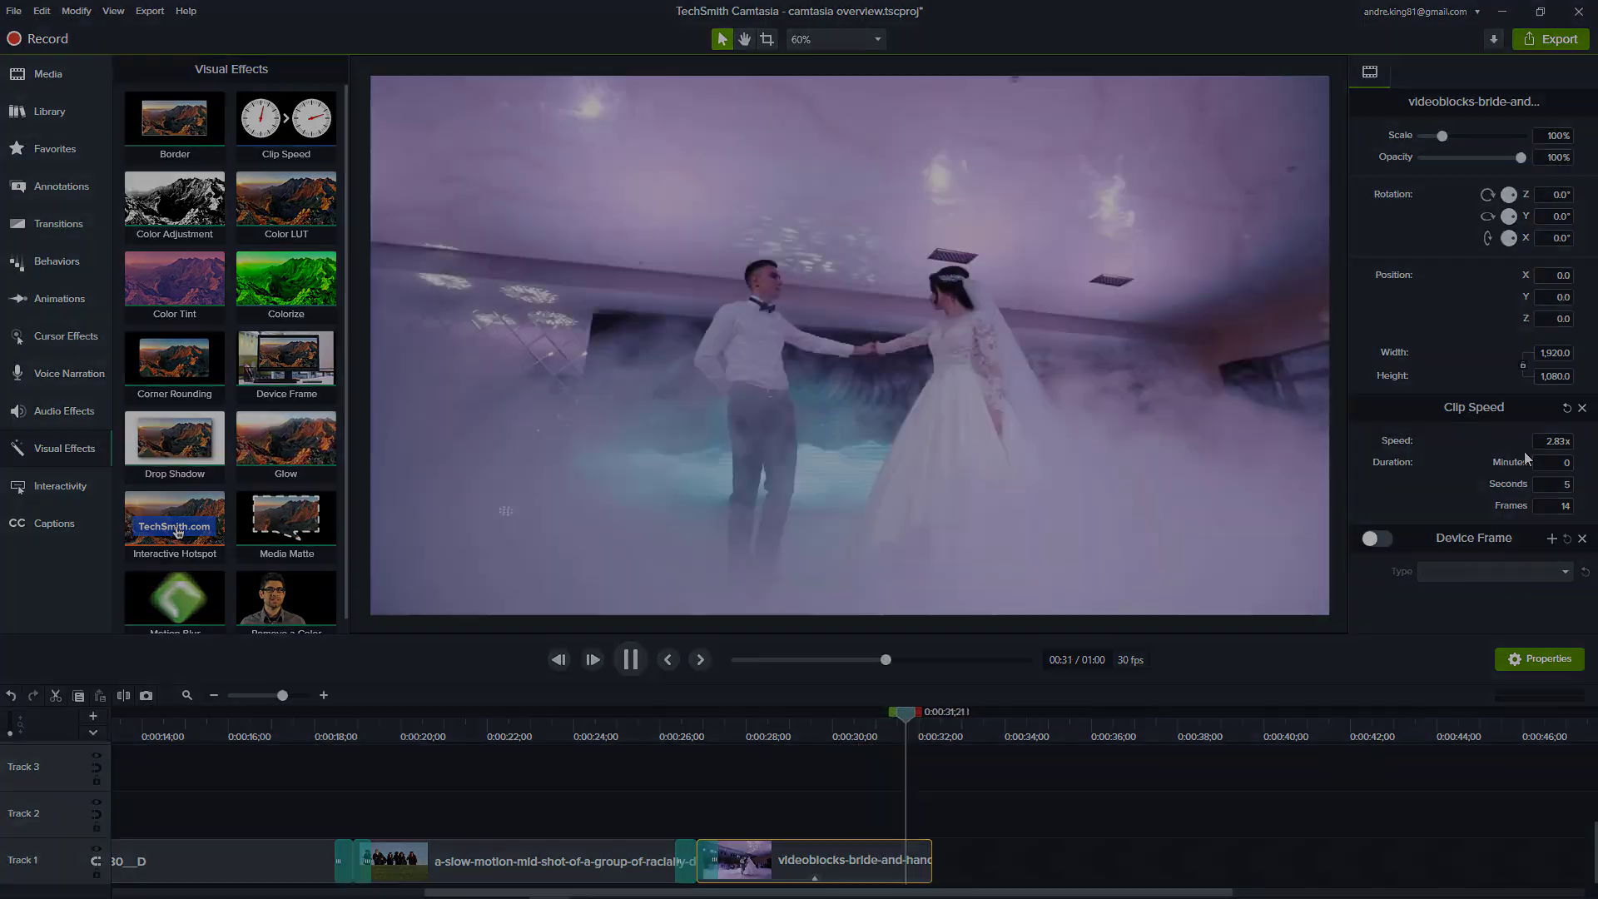
# Step: Stop playback at about 0:31 and place an orange ABC banner callout at the video's top-left (X -578.3, Y 320)
pyautogui.click(1114, 358)
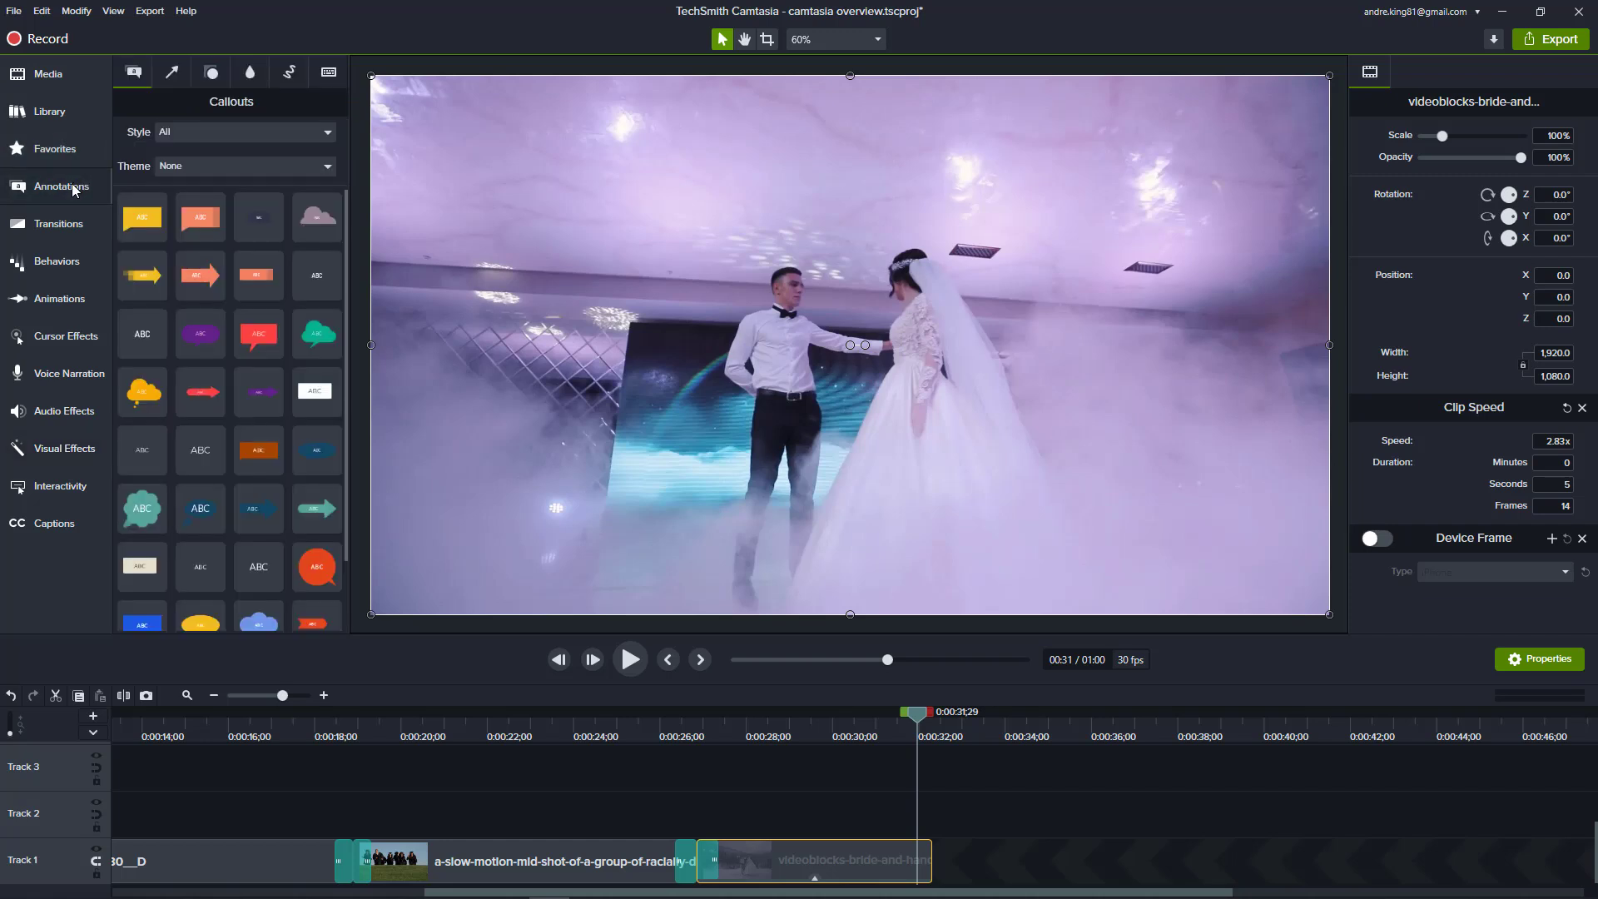
pyautogui.scroll(-2, 201, 218)
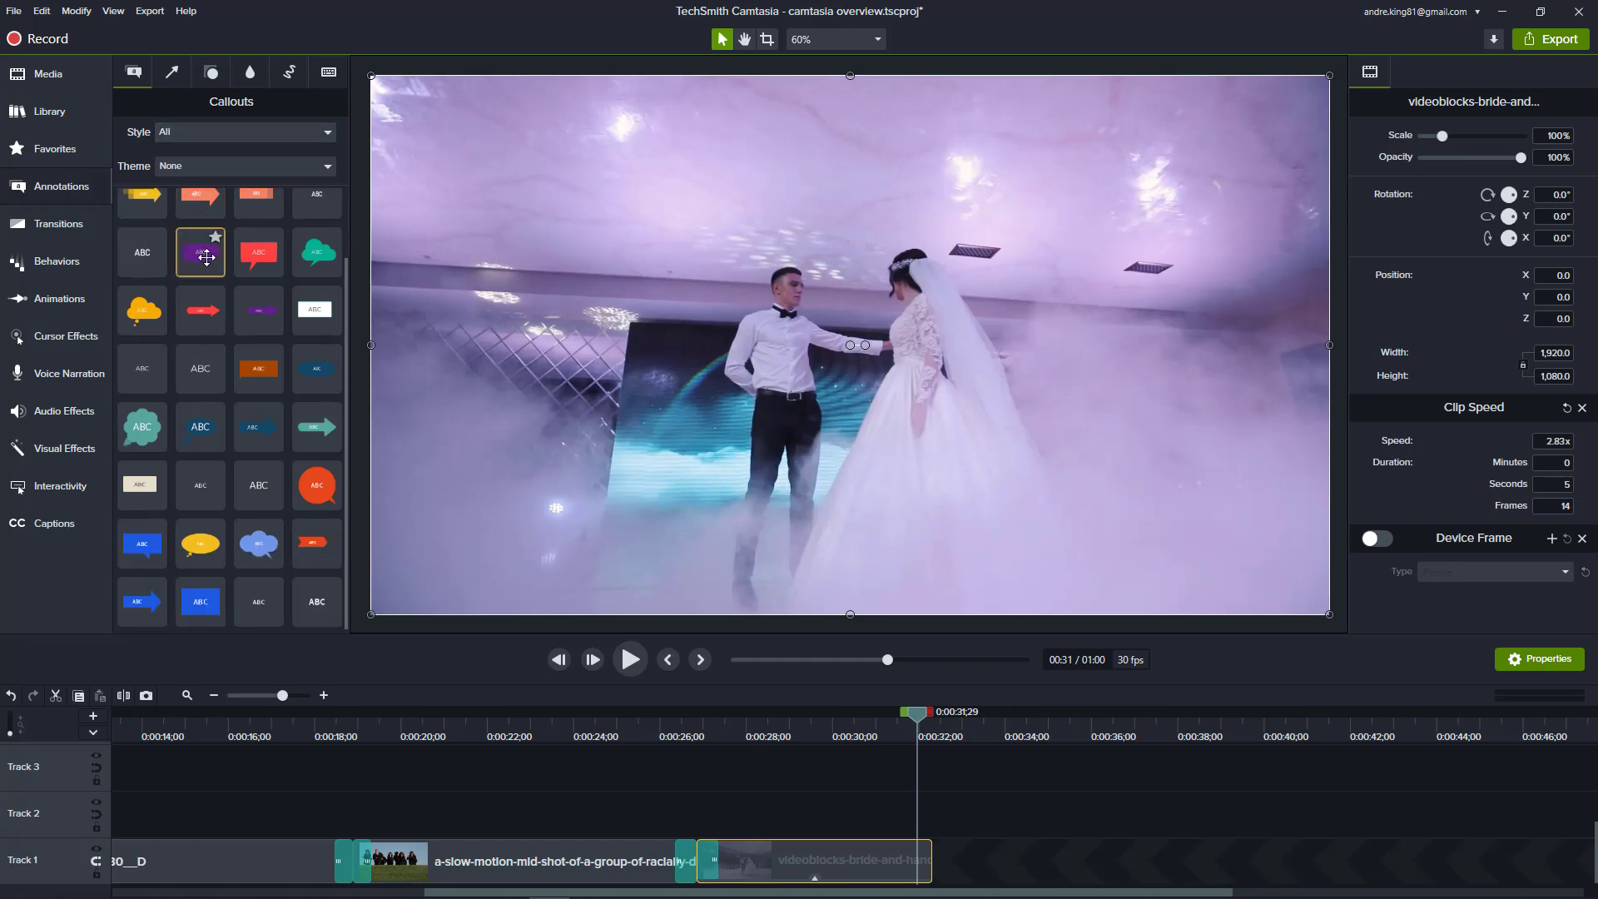
pyautogui.click(259, 543)
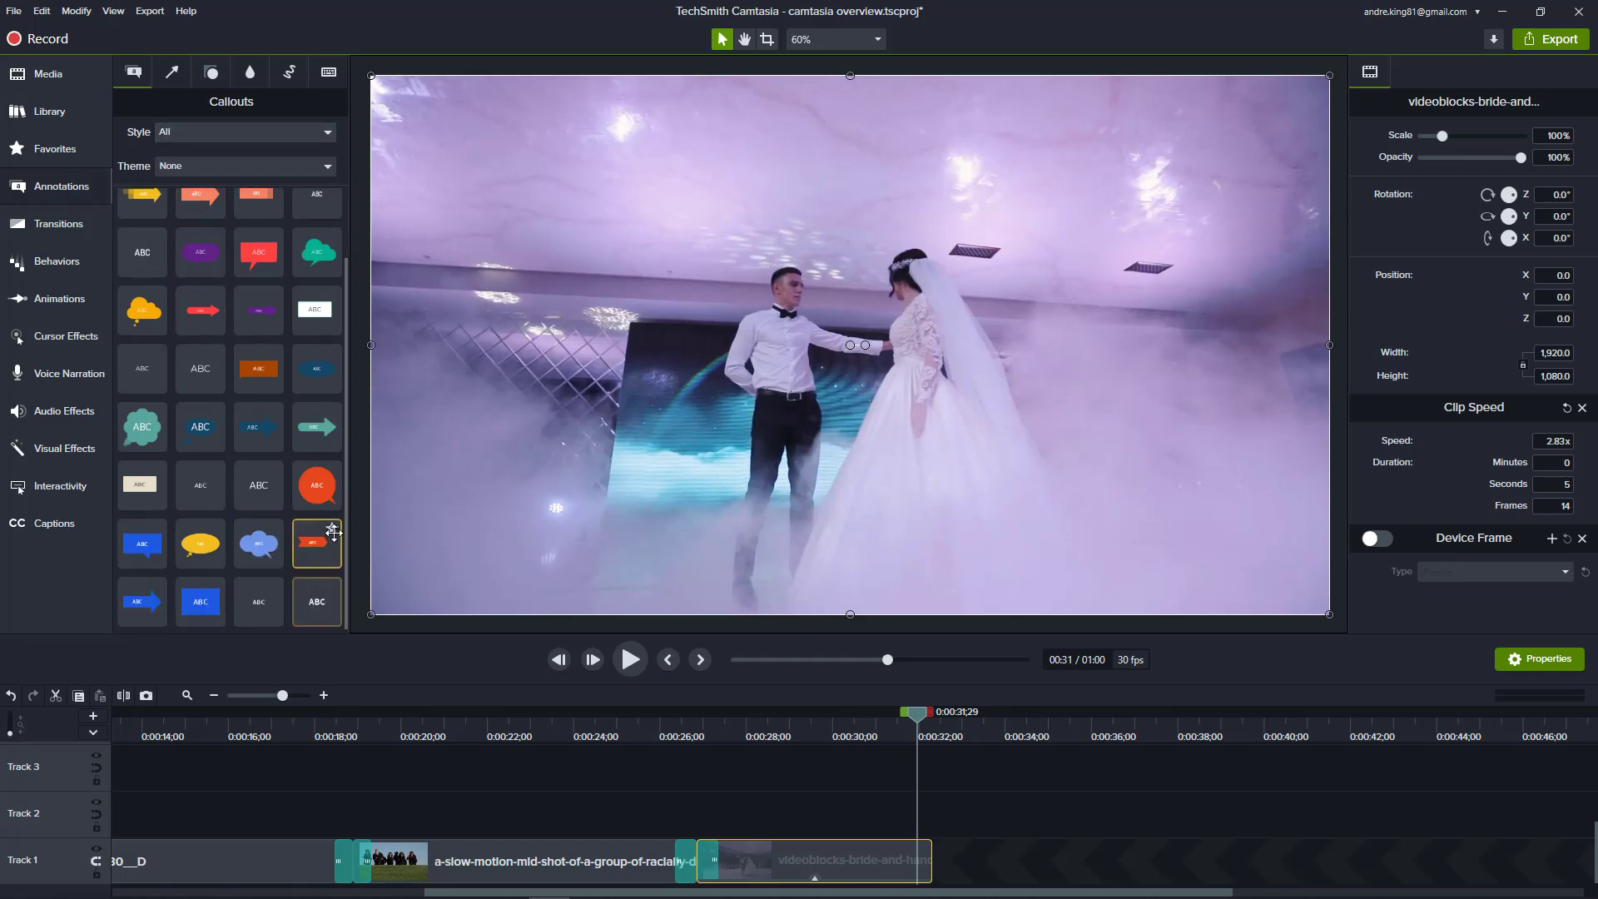
pyautogui.scroll(2, 220, 426)
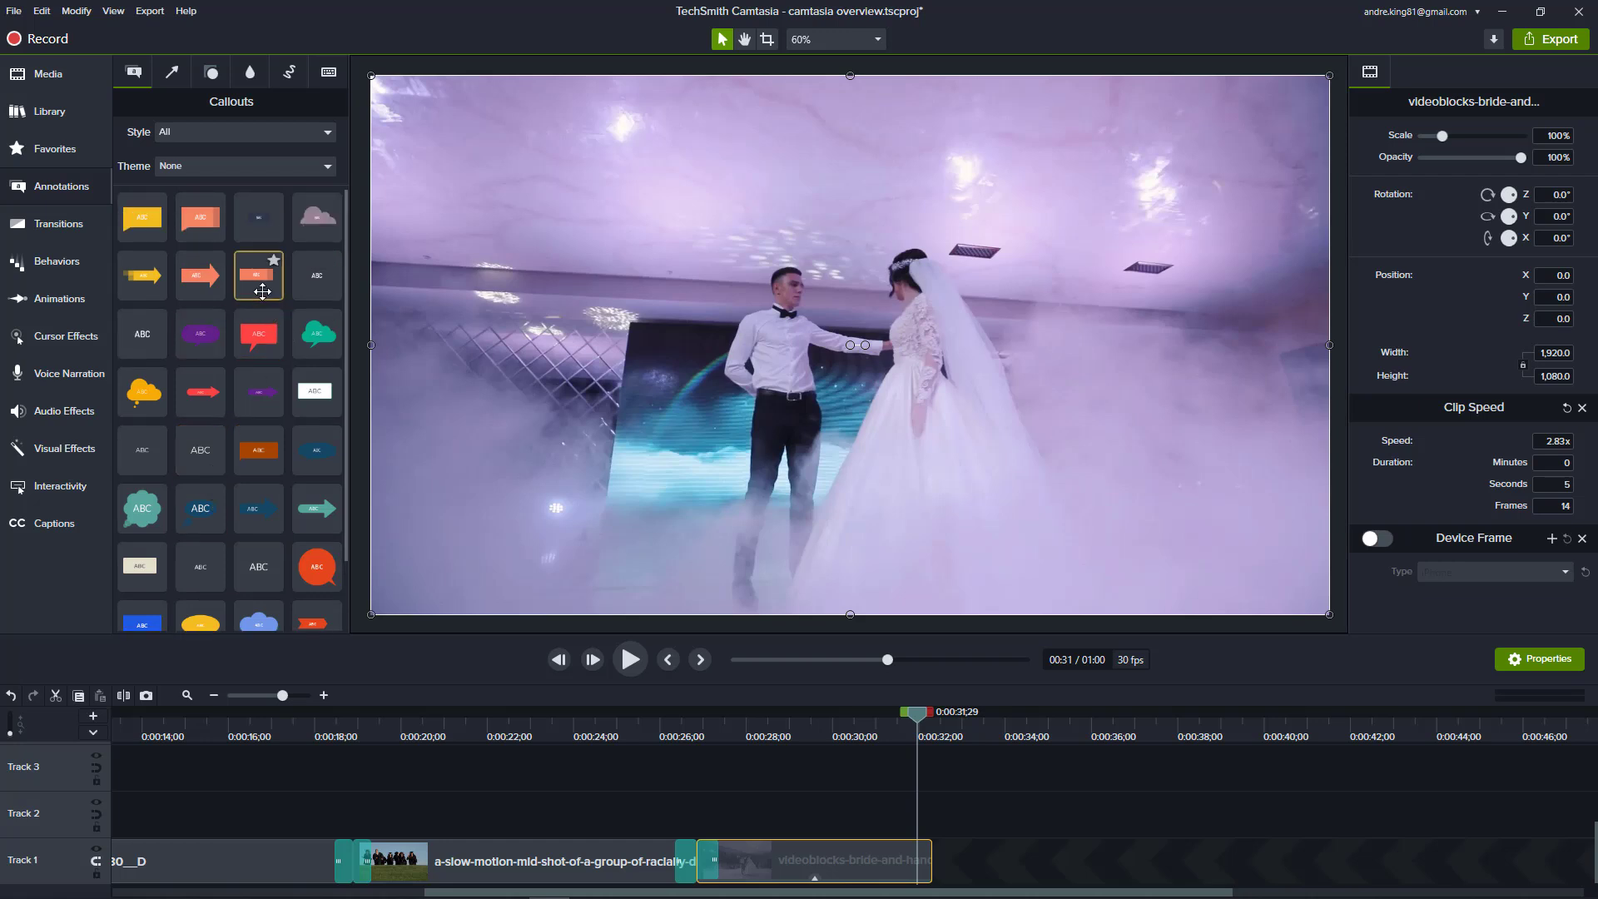
pyautogui.moveTo(265, 286); pyautogui.dragTo(577, 190)
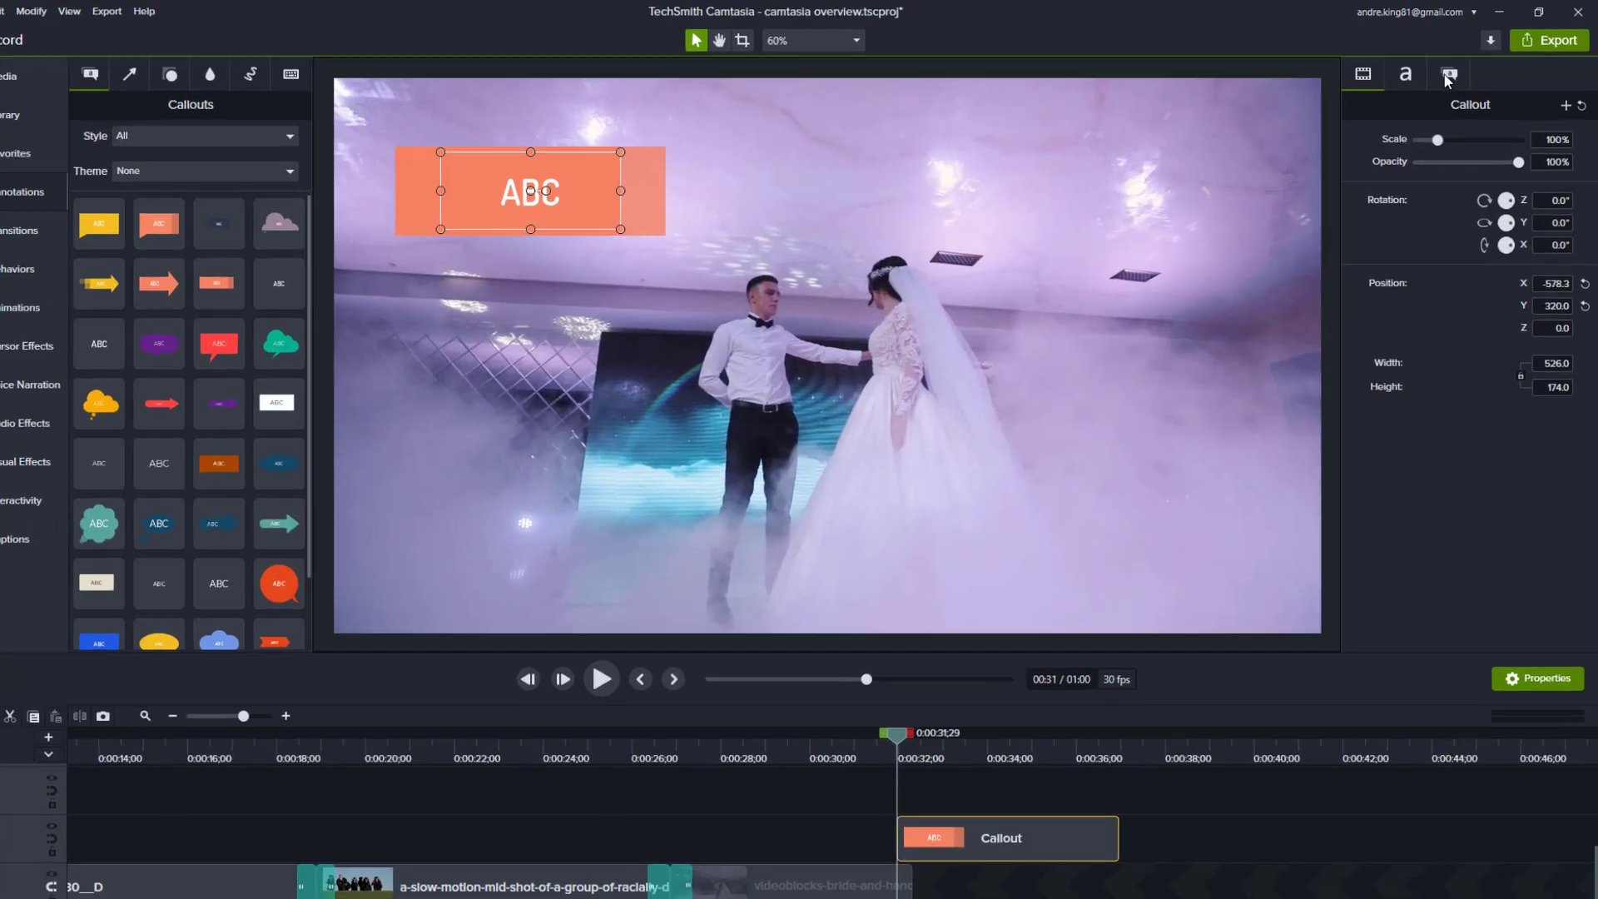
# Step: Darken the orange callout's fill colour and give it a thick white outline
pyautogui.click(1454, 71)
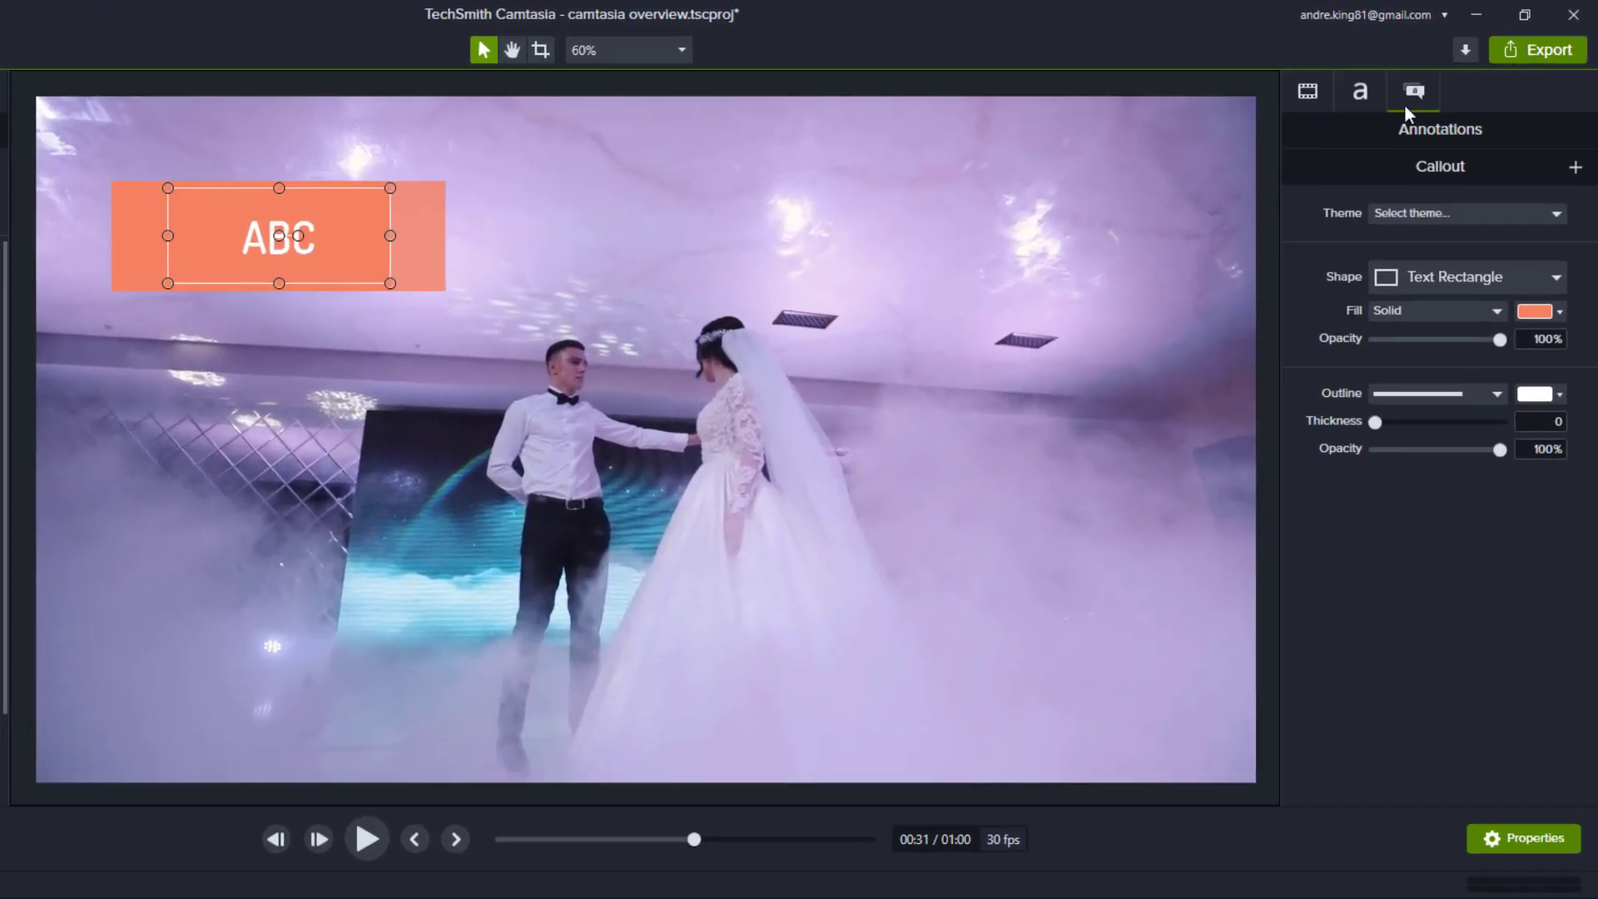
pyautogui.click(1558, 310)
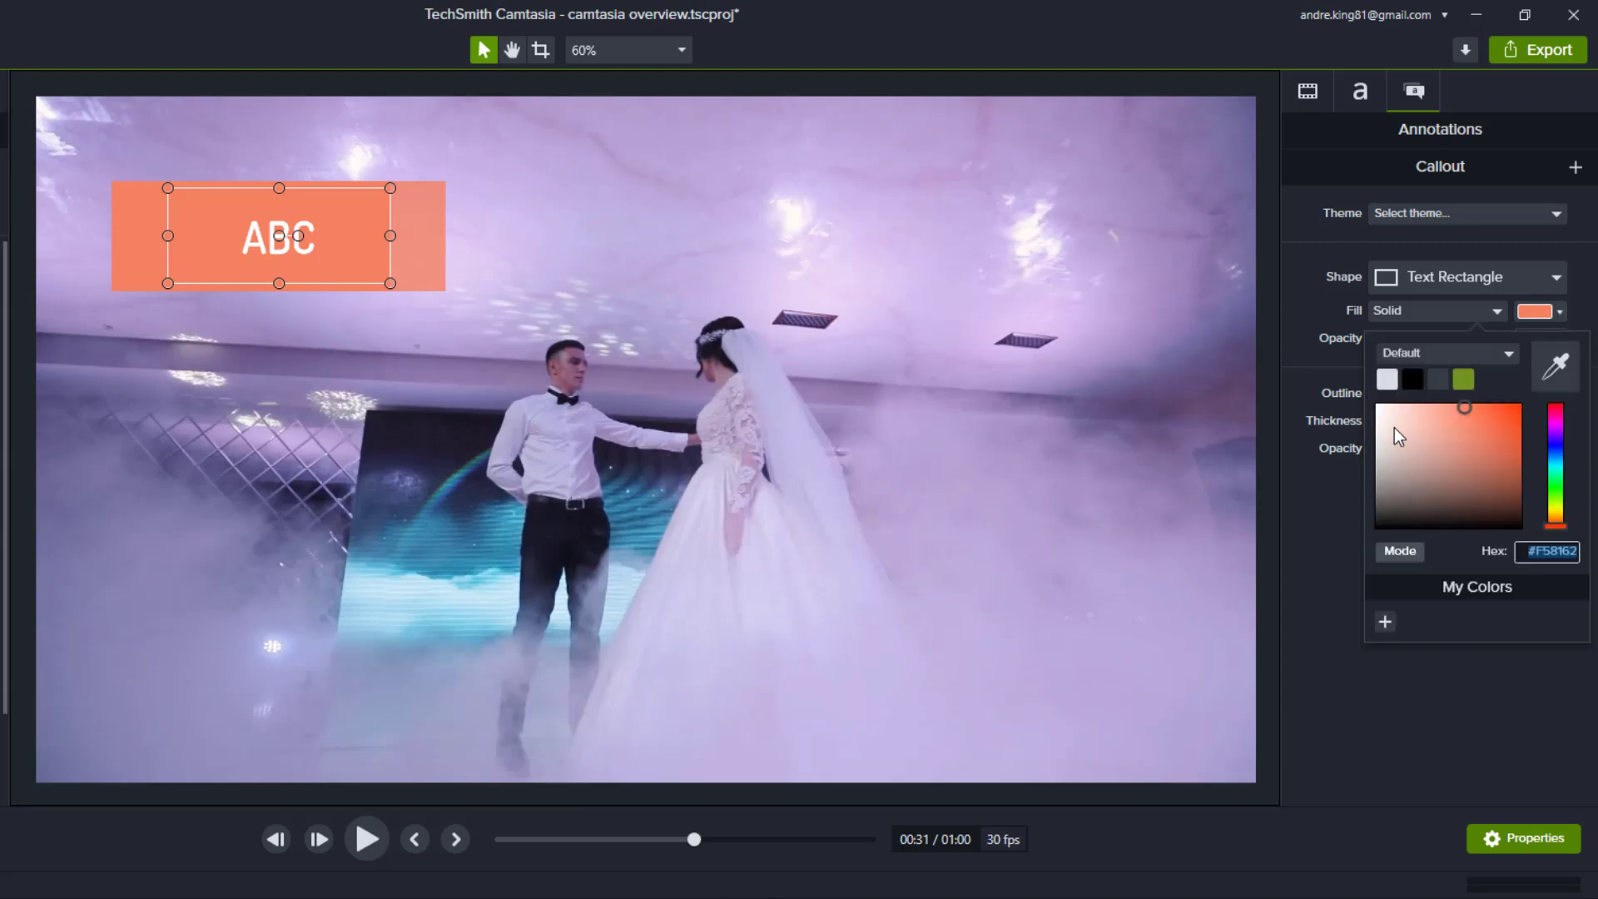
pyautogui.moveTo(1395, 428); pyautogui.dragTo(1458, 417)
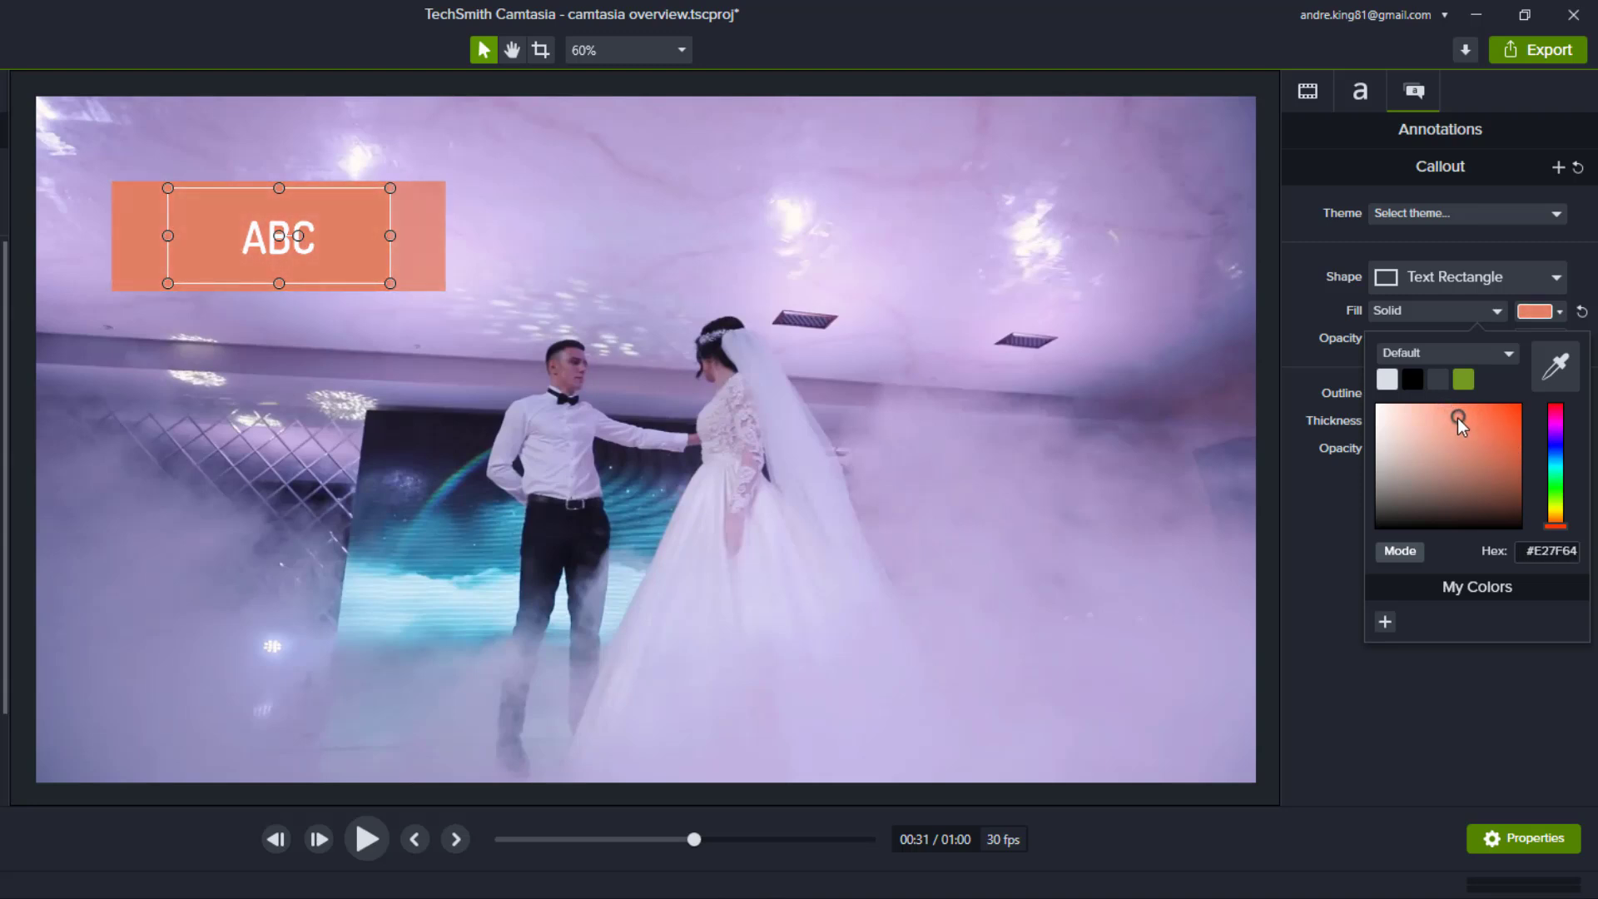
pyautogui.click(1324, 525)
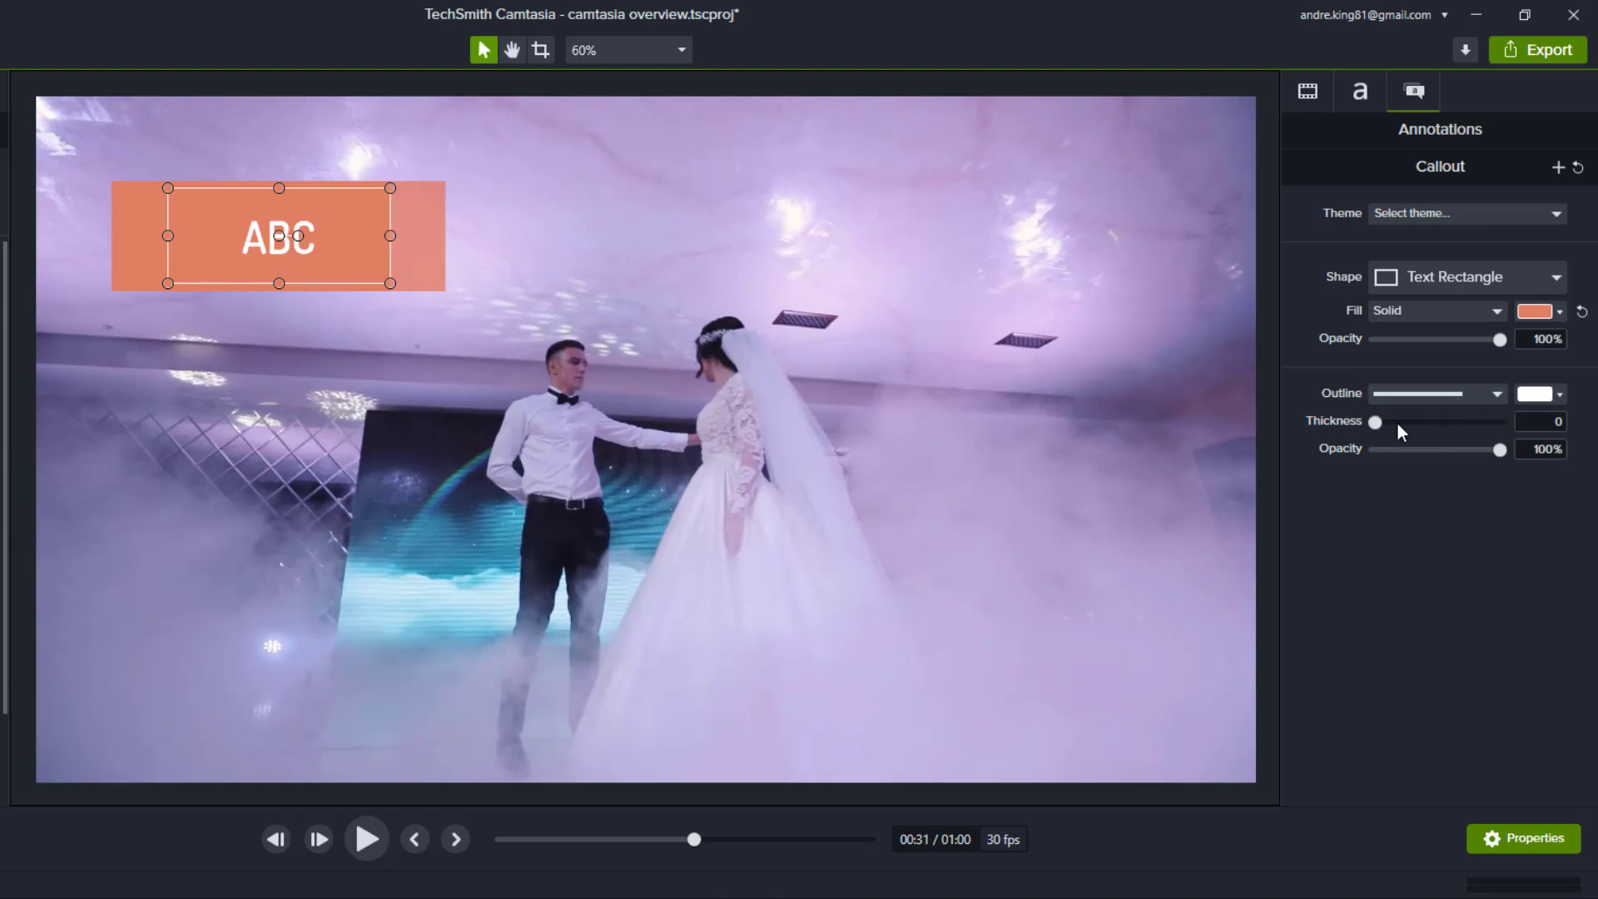
pyautogui.moveTo(1377, 422); pyautogui.dragTo(1434, 450)
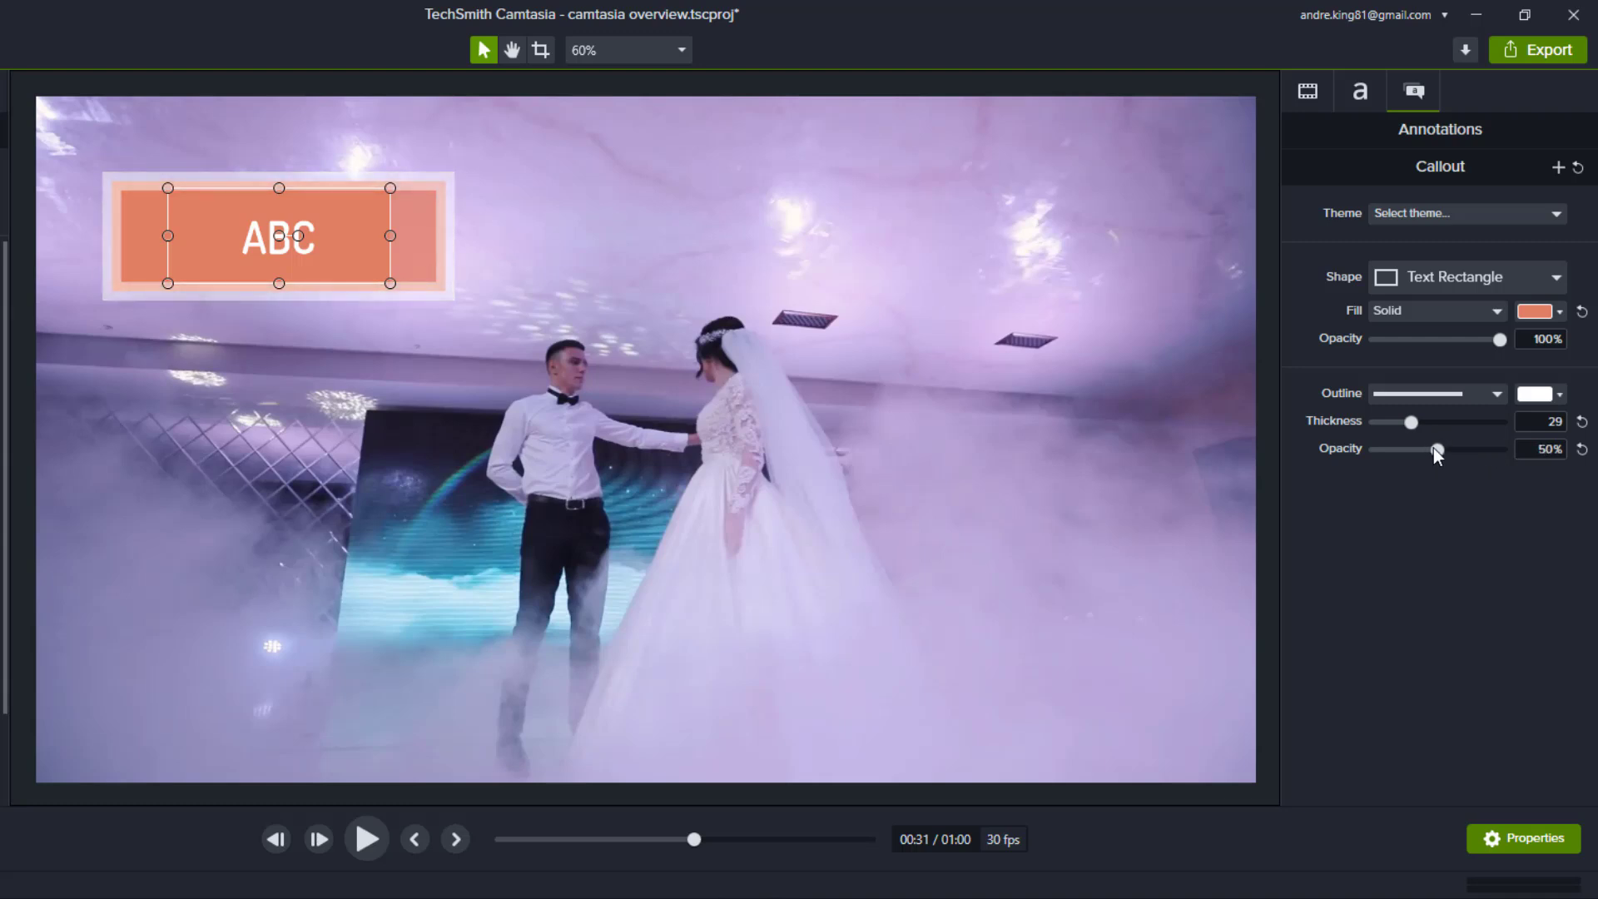
# Step: Replace the callout's ABC text with CONGRATS!
pyautogui.click(1355, 92)
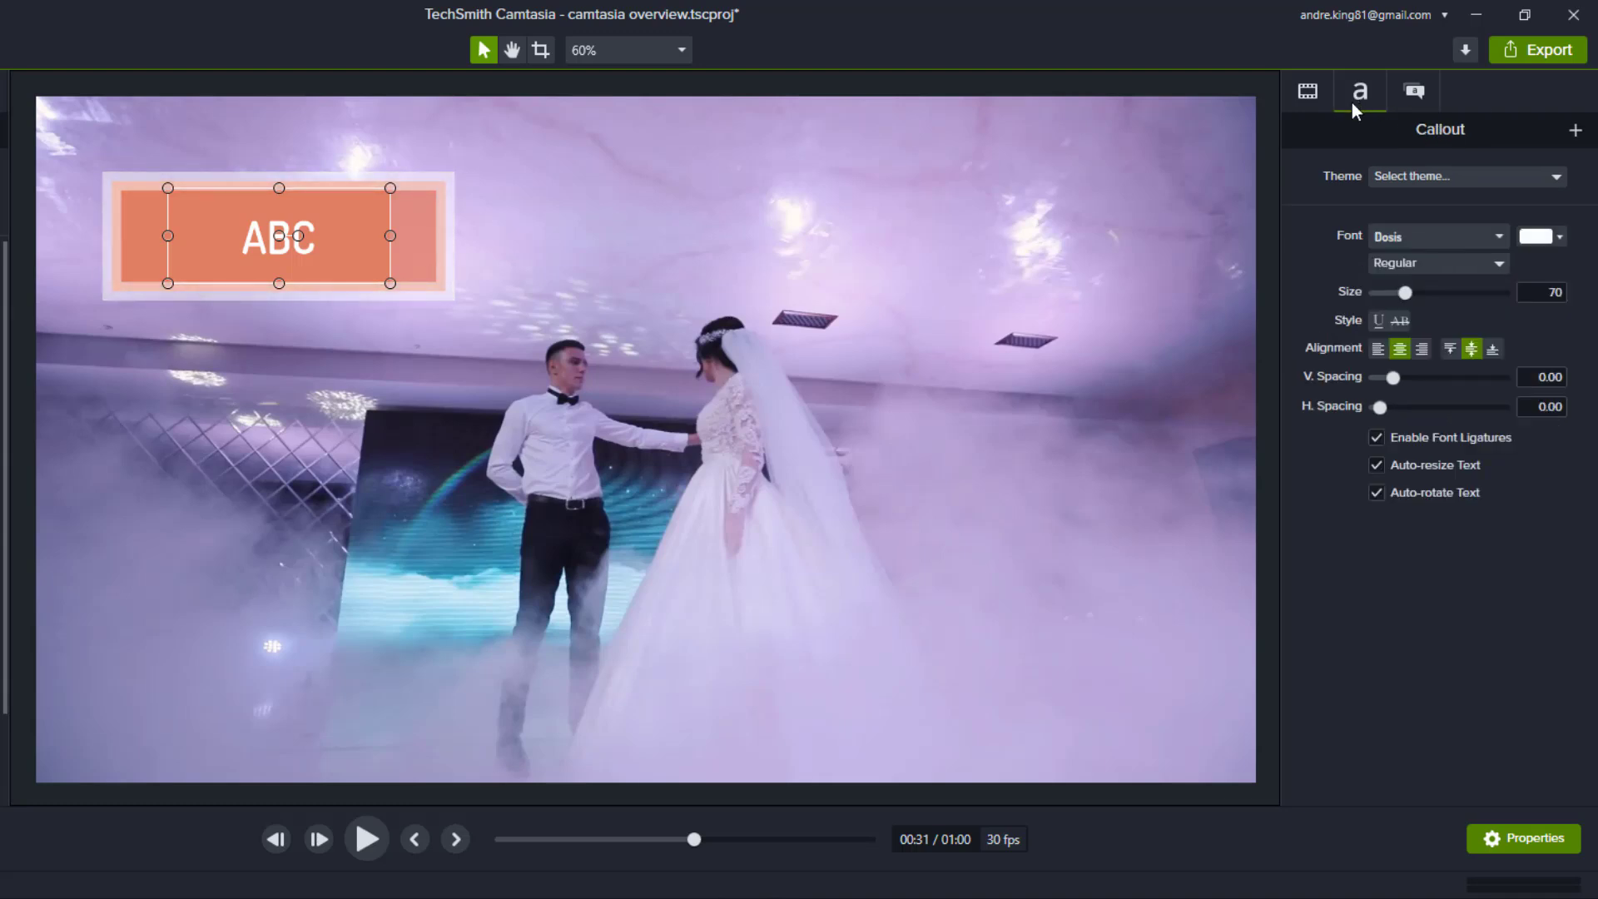
pyautogui.doubleClick(311, 232)
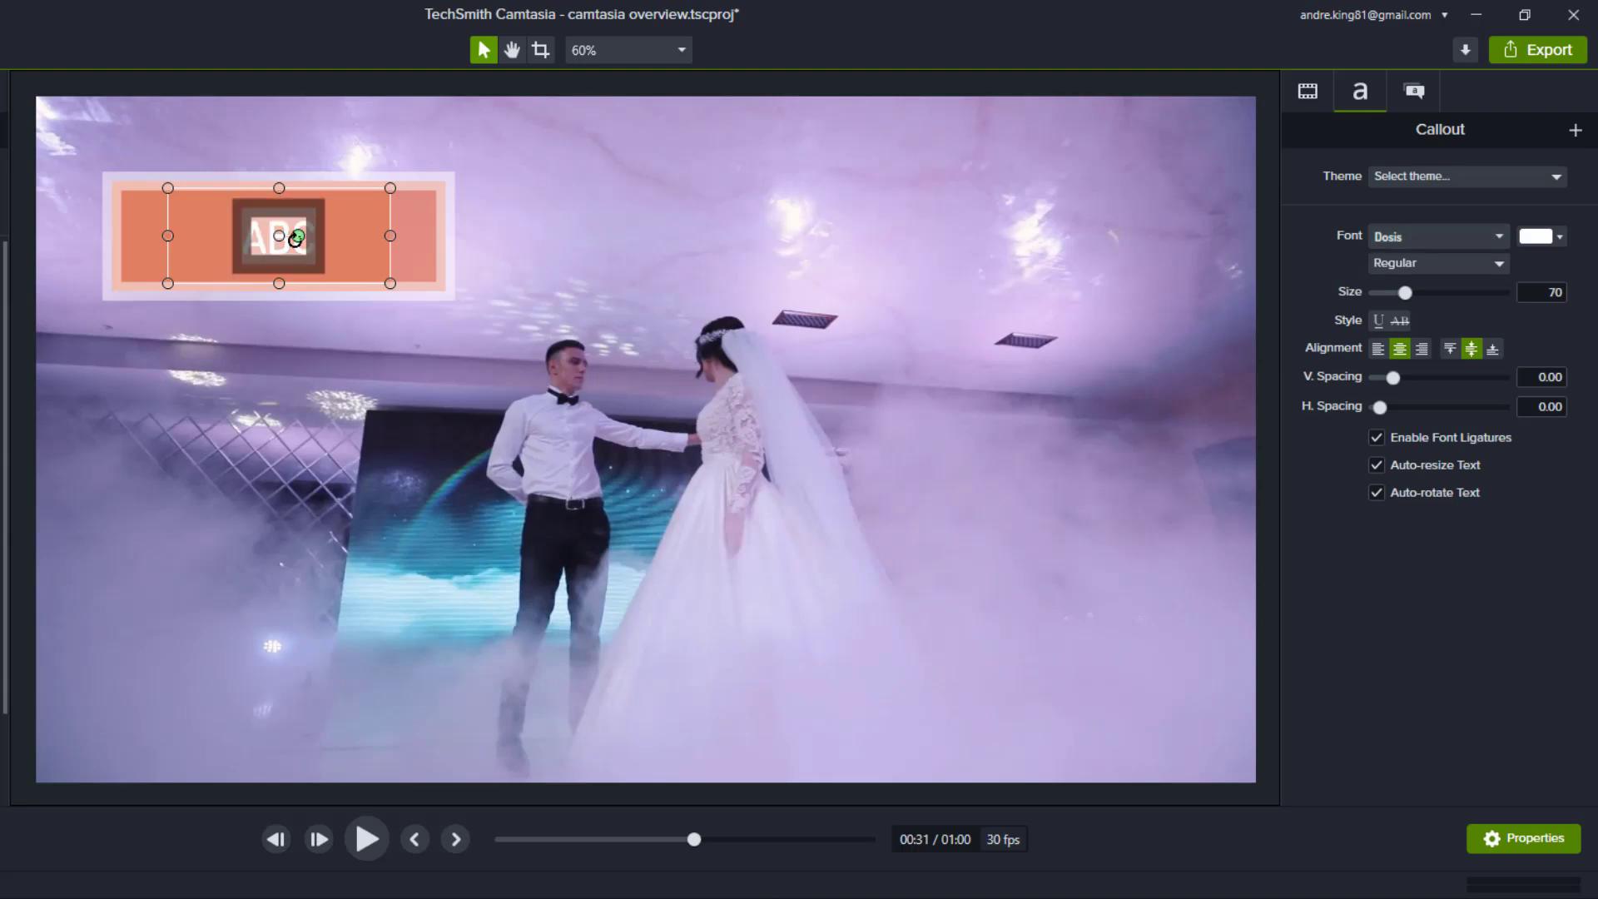
pyautogui.write('CONGRATS!')
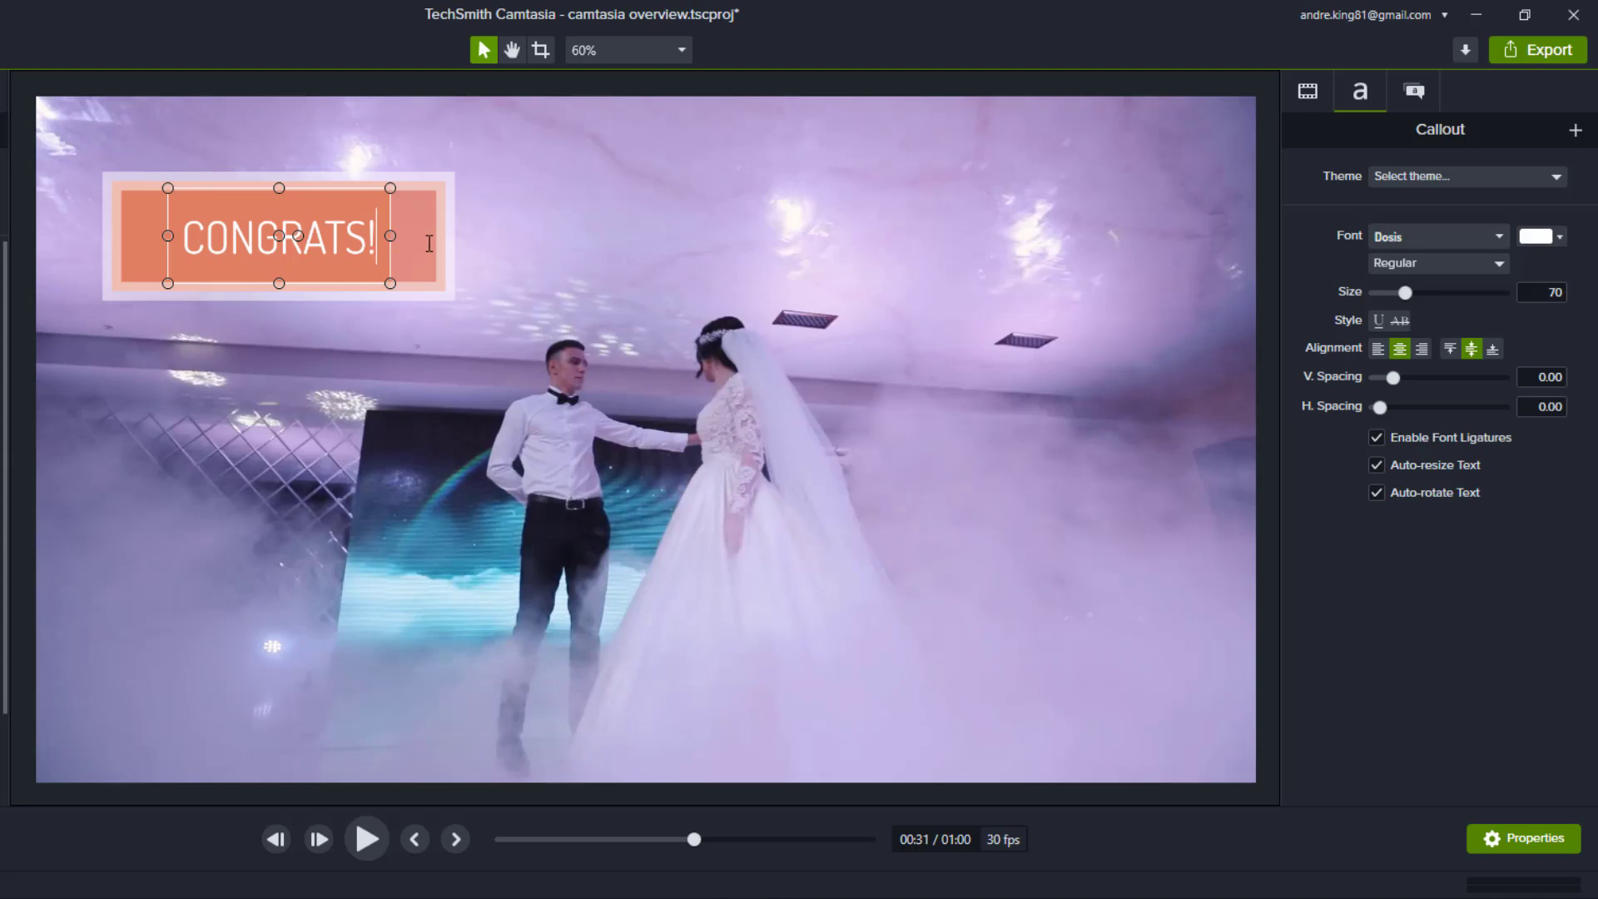
pyautogui.doubleClick(304, 230)
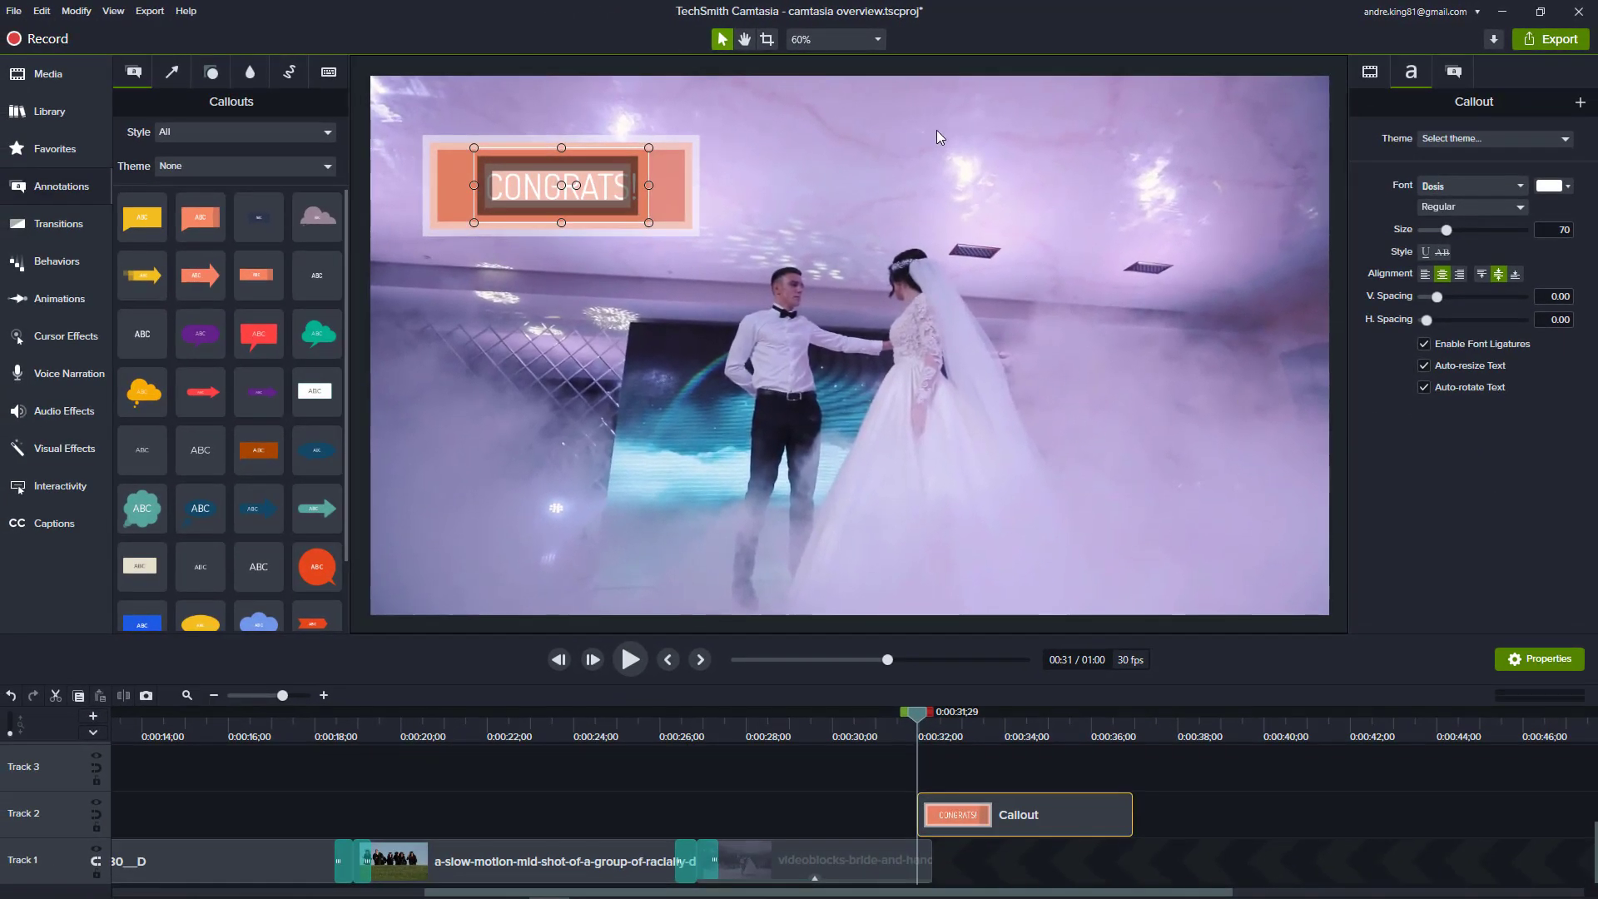
# Step: Drag a yellow Arrows & Lines preset onto the video, its head aimed at the CONGRATS! callout
pyautogui.click(936, 148)
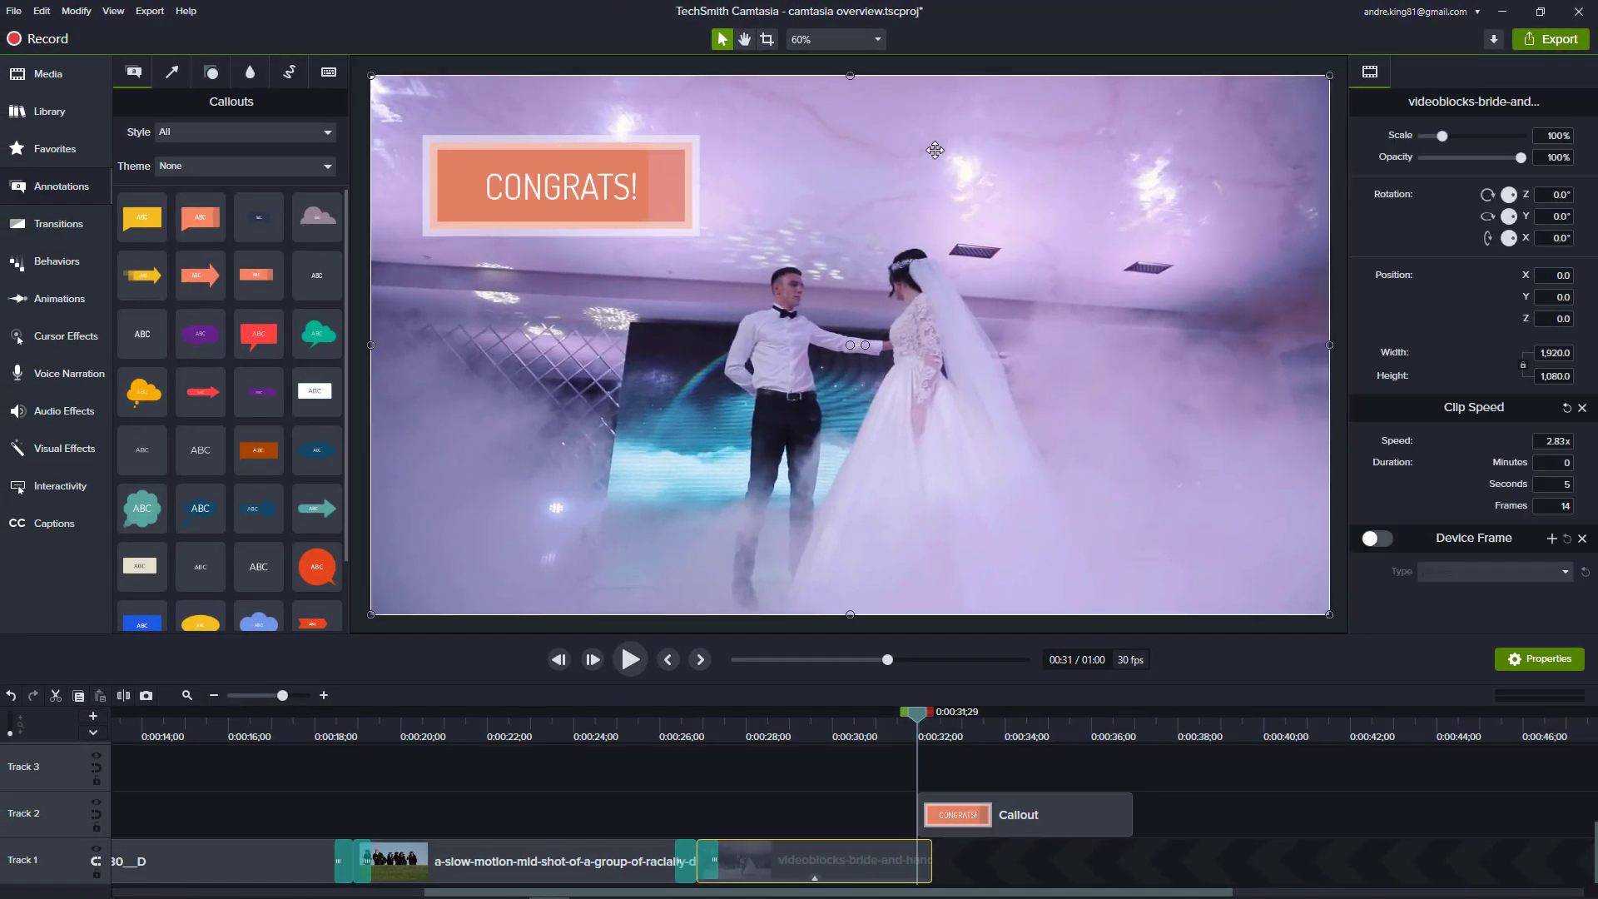
pyautogui.click(172, 77)
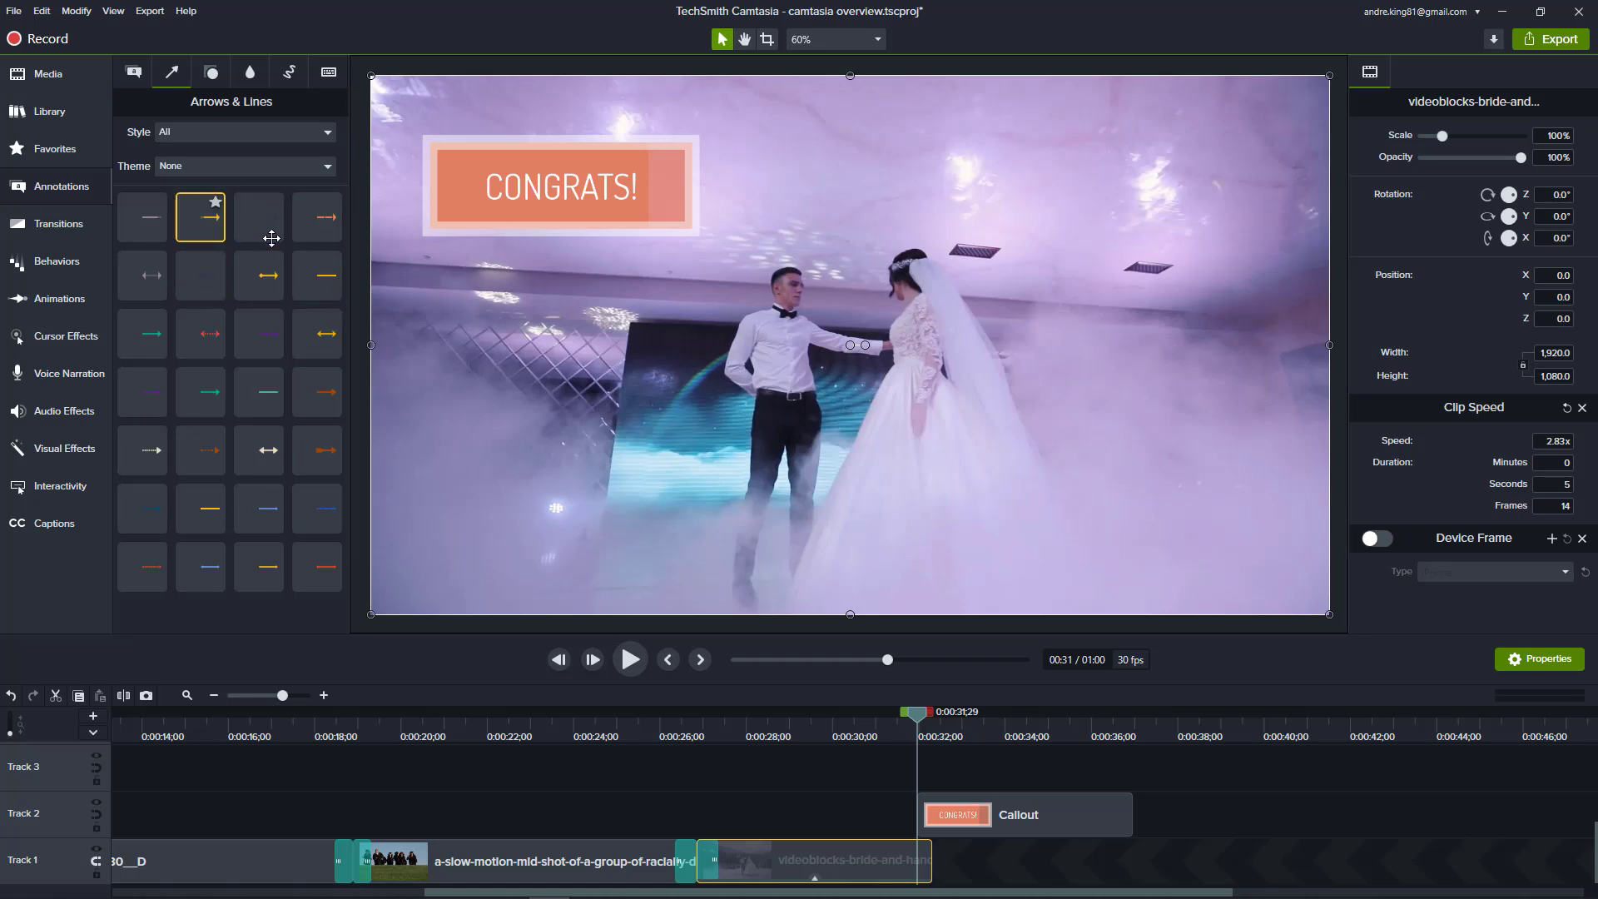
pyautogui.moveTo(395, 261)
pyautogui.mouseDown()
pyautogui.moveTo(853, 222)
pyautogui.moveTo(782, 308)
pyautogui.moveTo(731, 171)
pyautogui.mouseUp()
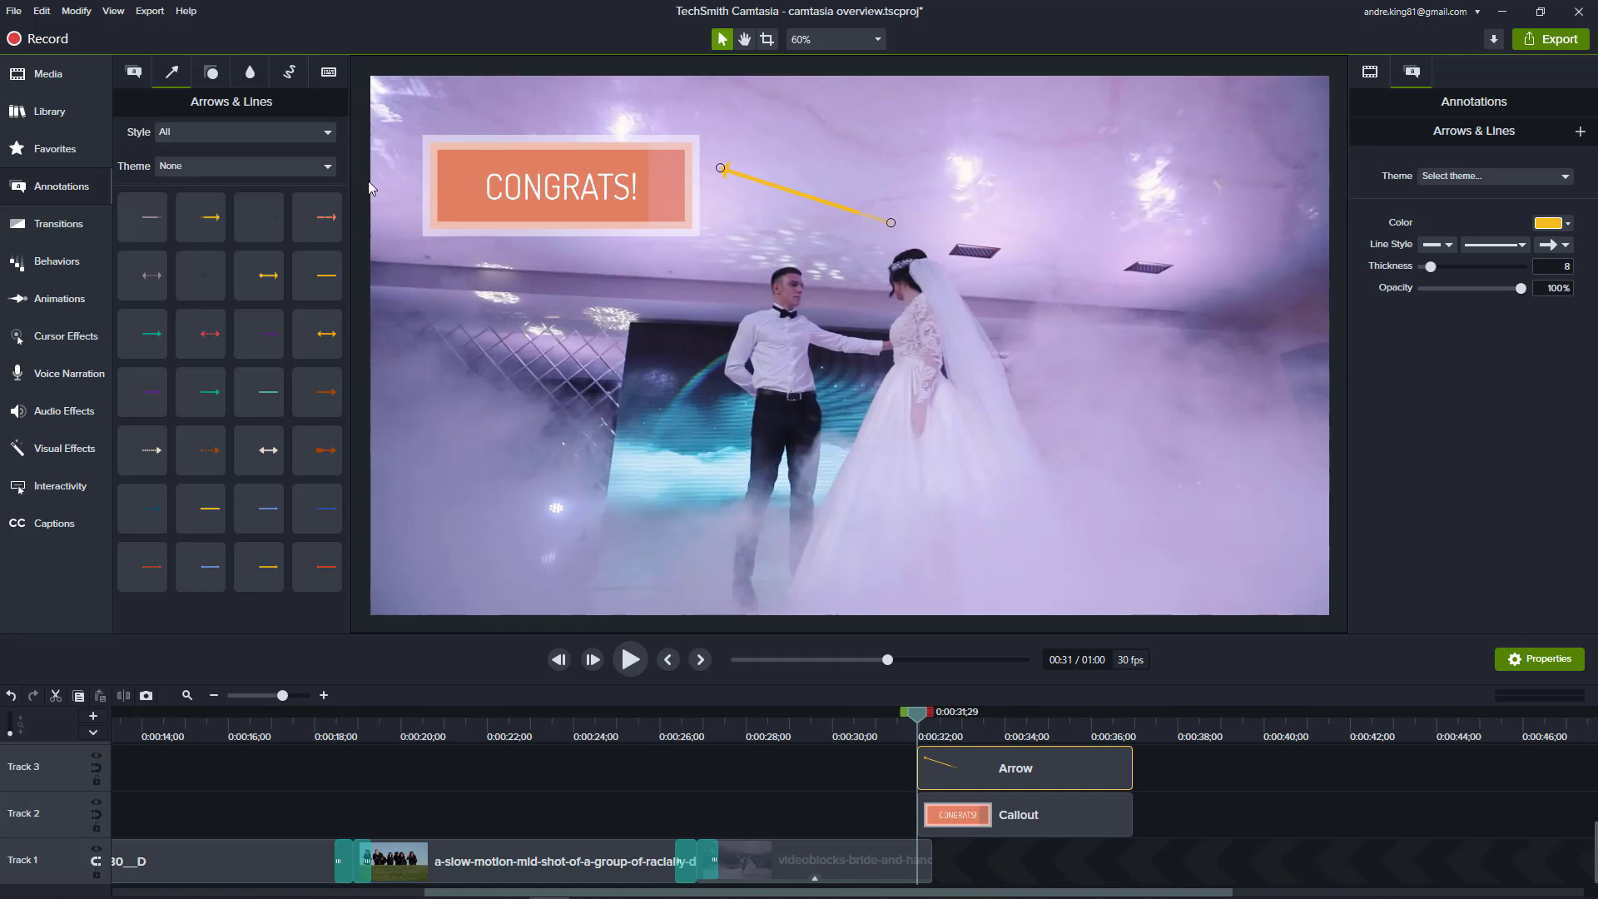
pyautogui.click(1198, 789)
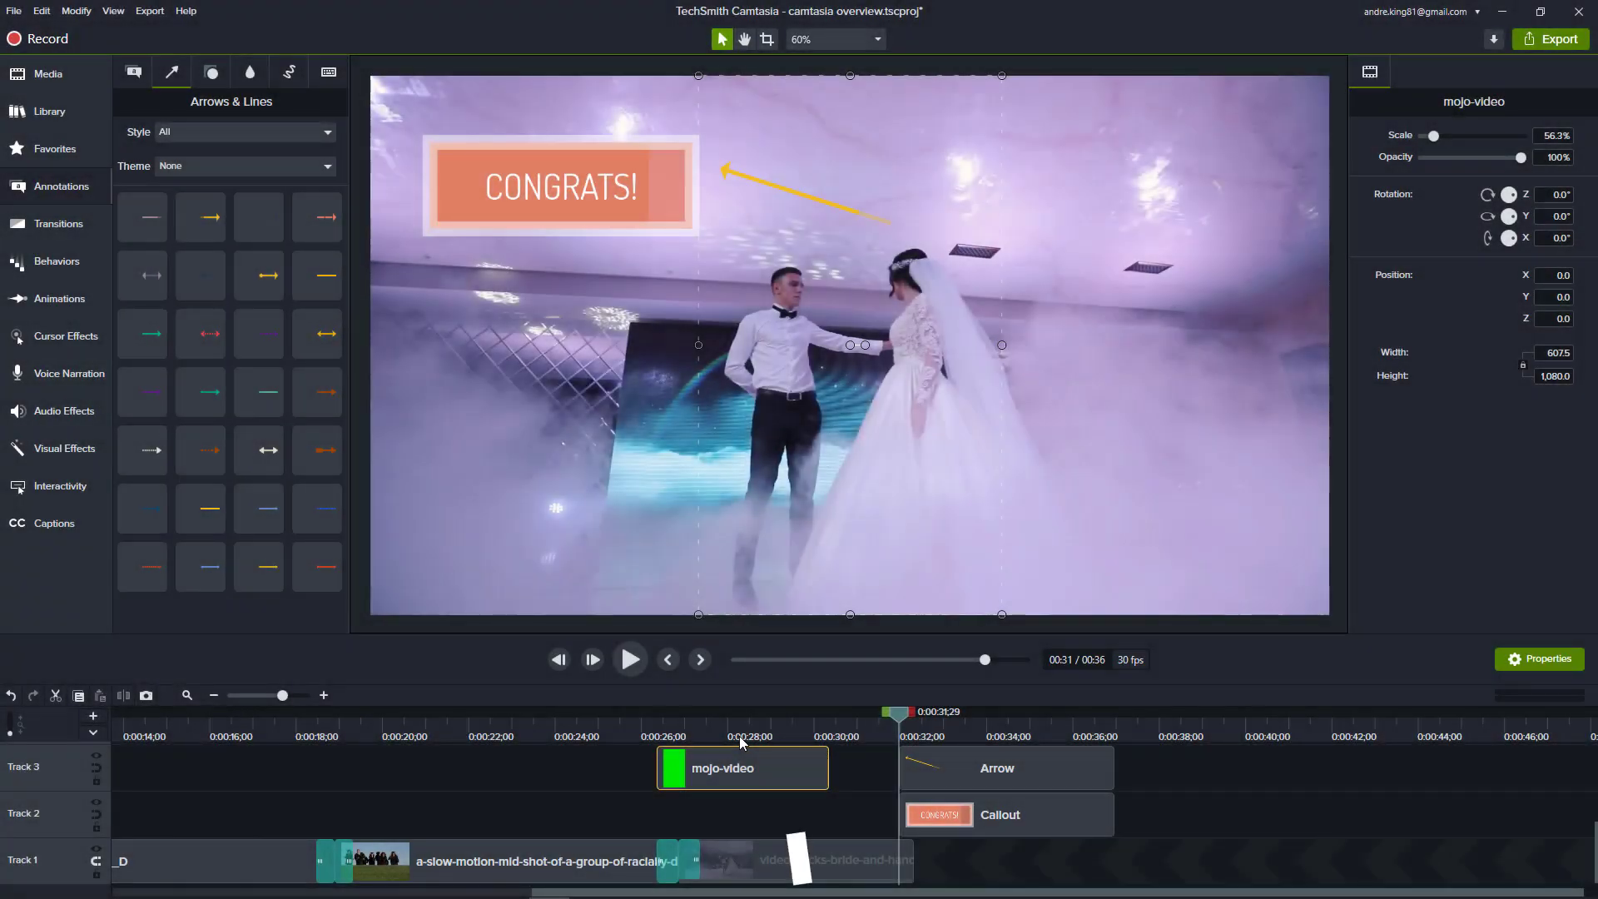
# Step: With the playhead on mojo-video, set its Rotation Z to 90°
pyautogui.click(740, 737)
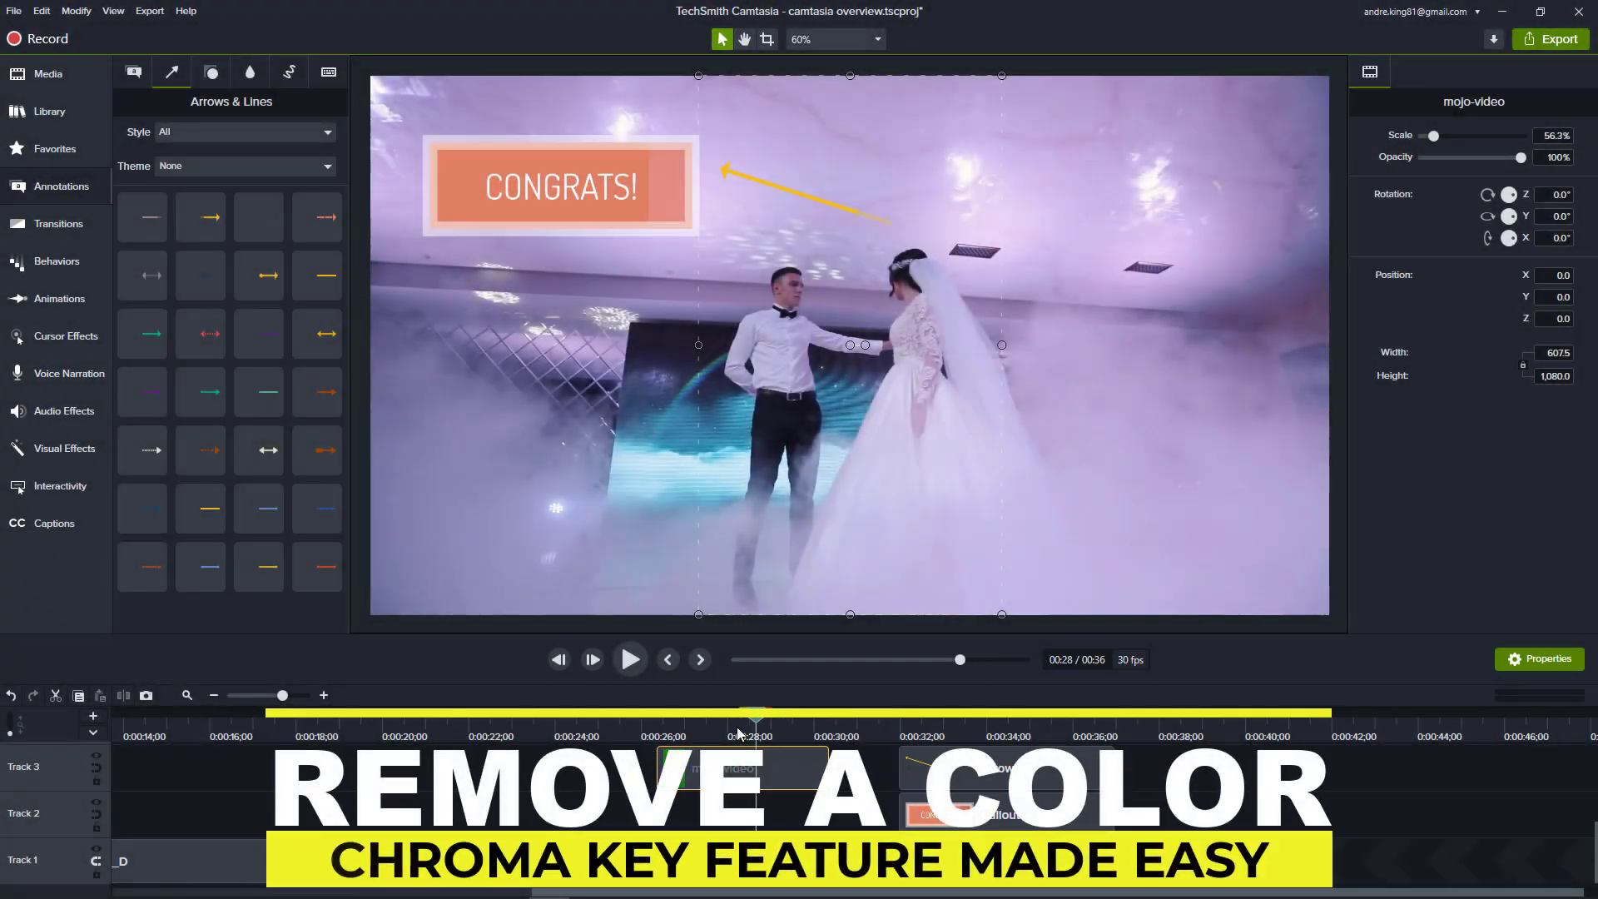
pyautogui.click(736, 734)
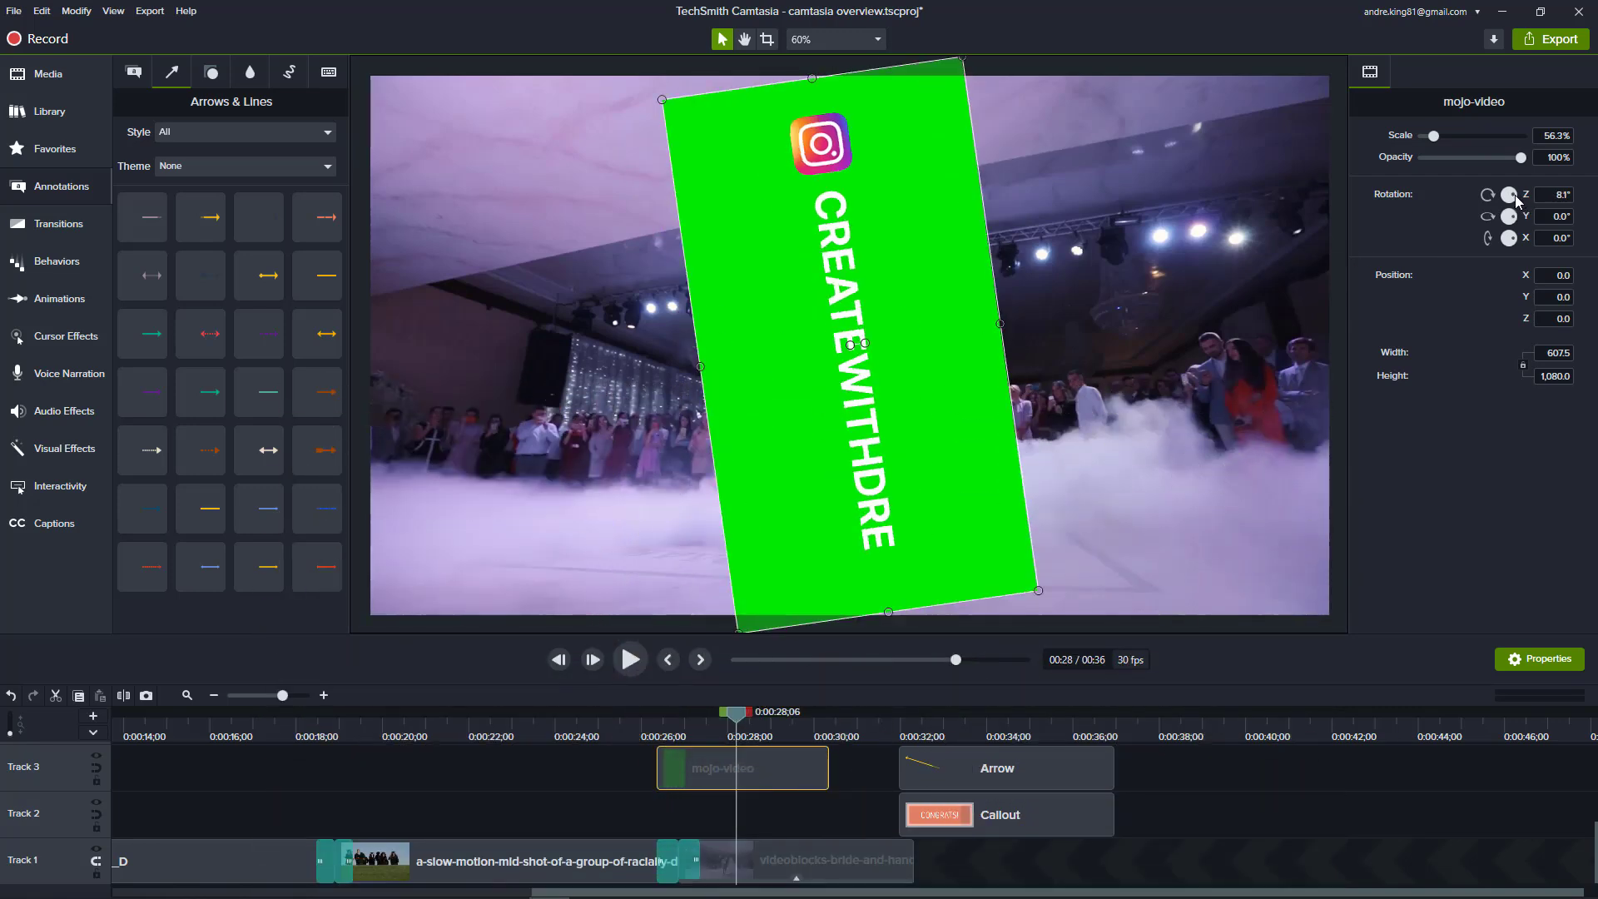
pyautogui.moveTo(1517, 199); pyautogui.dragTo(1511, 182)
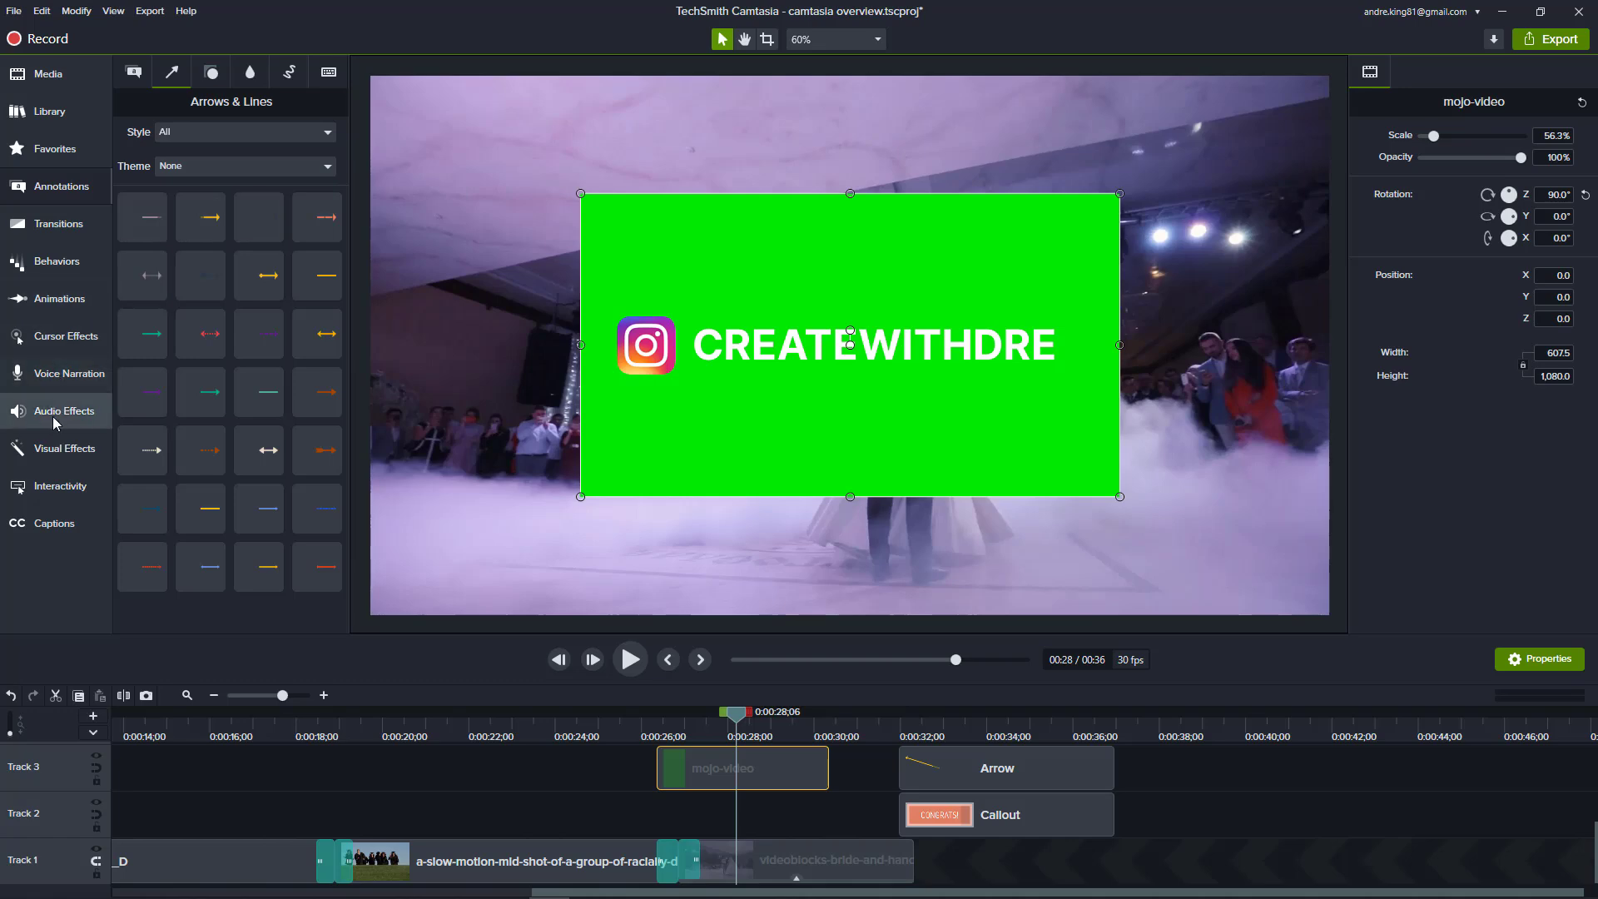
# Step: Apply a Remove a Color effect to mojo-video and raise Tolerance to about 52%
pyautogui.click(54, 450)
pyautogui.scroll(-1, 285, 450)
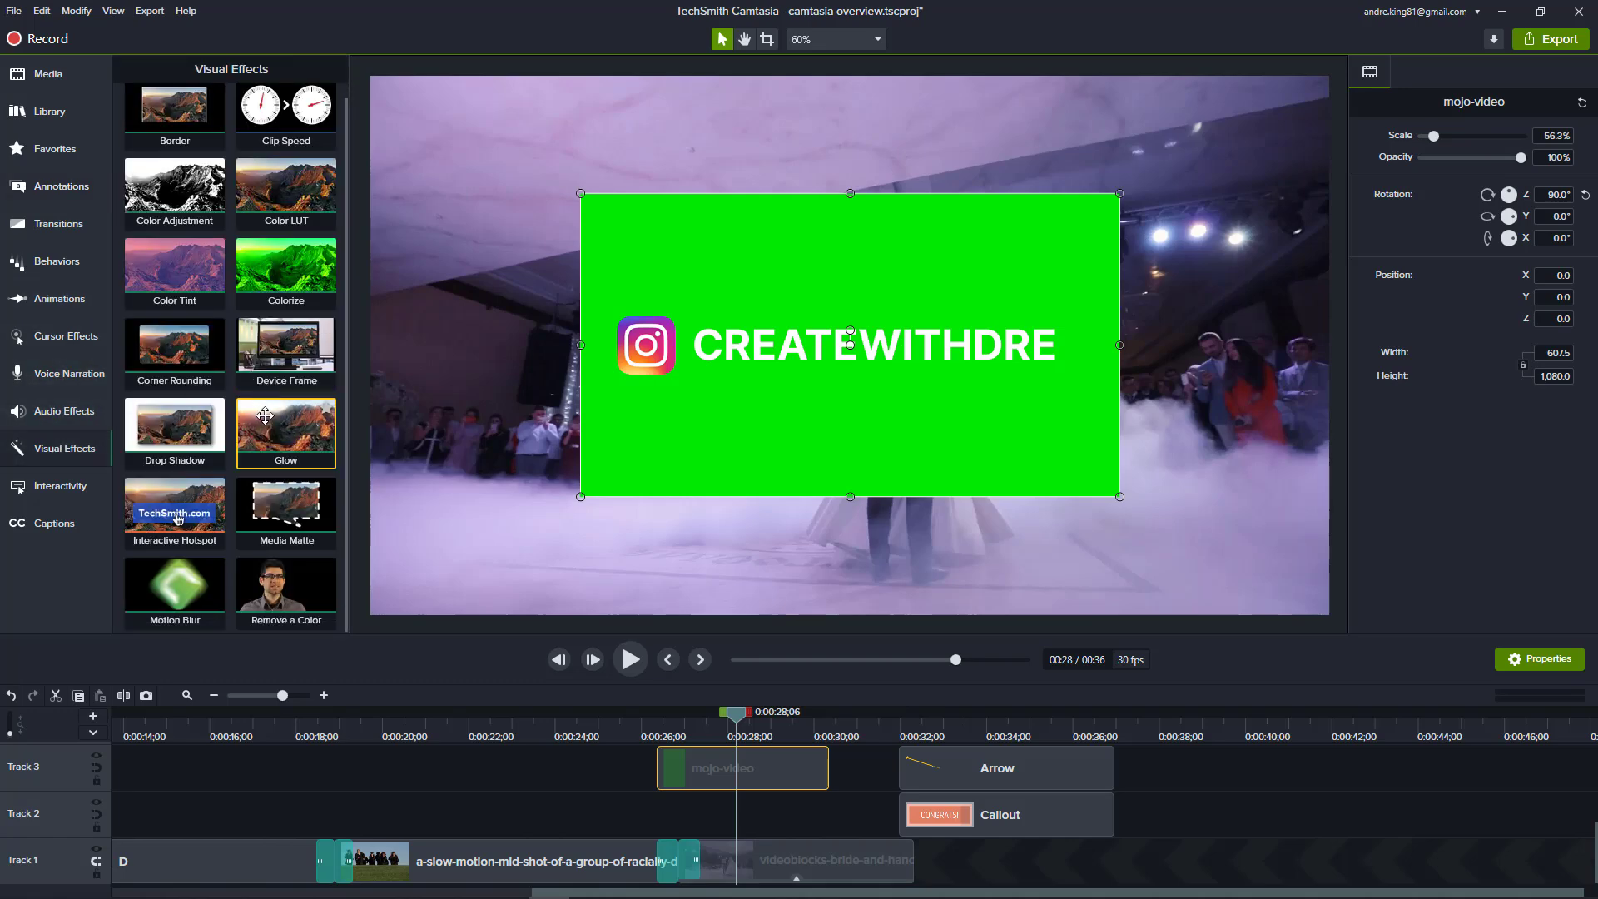
pyautogui.moveTo(308, 592); pyautogui.dragTo(699, 767)
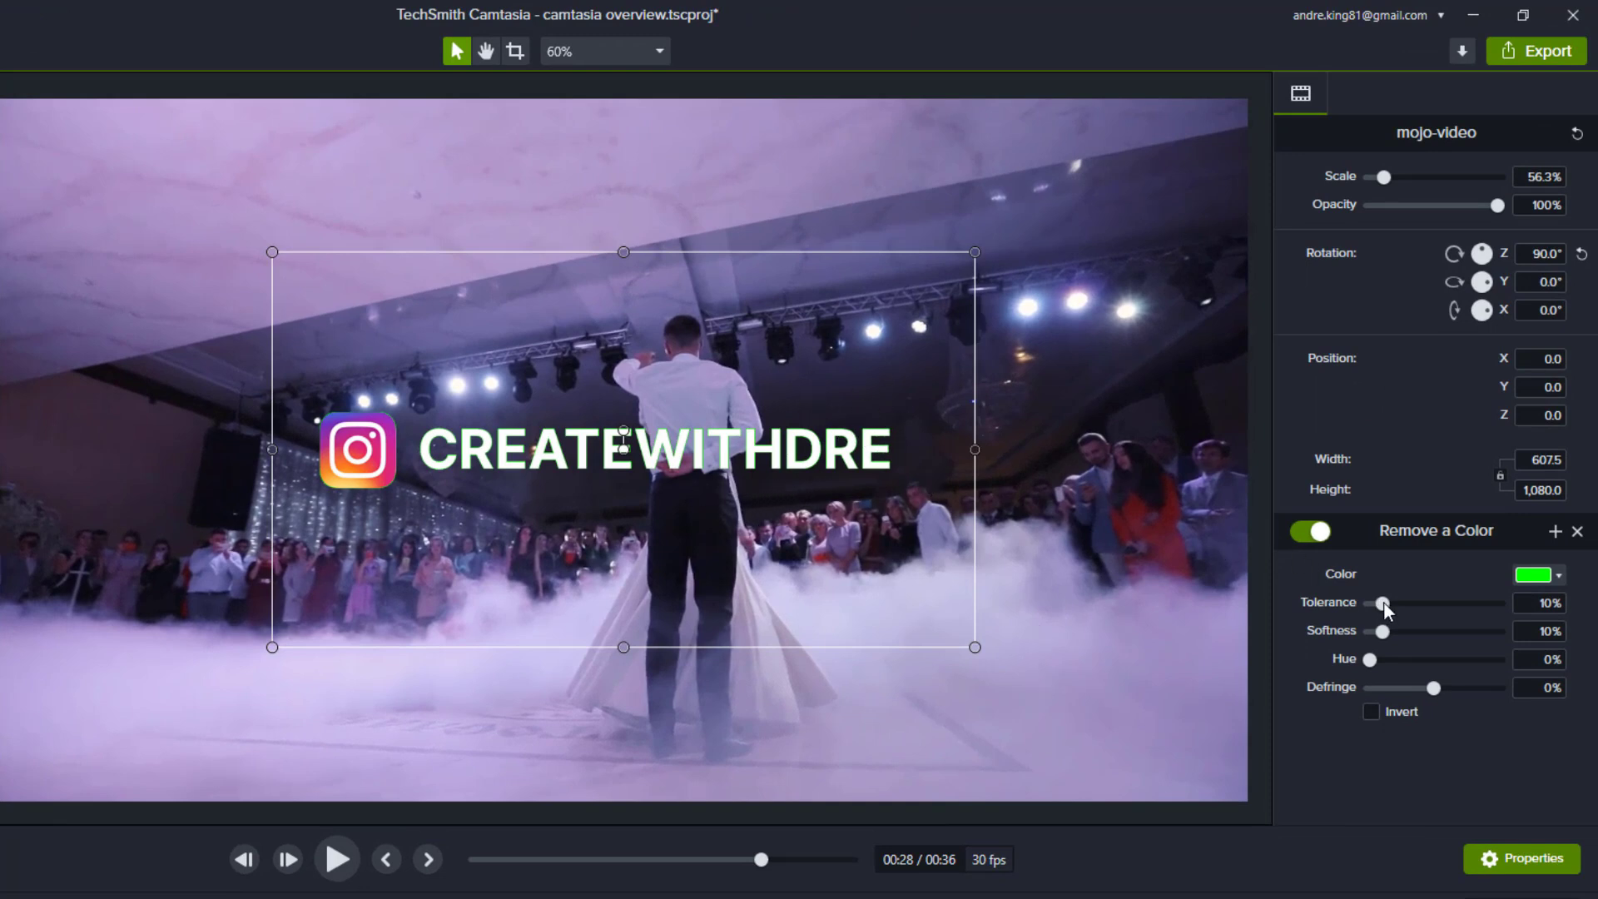
pyautogui.moveTo(1385, 604); pyautogui.dragTo(1379, 658)
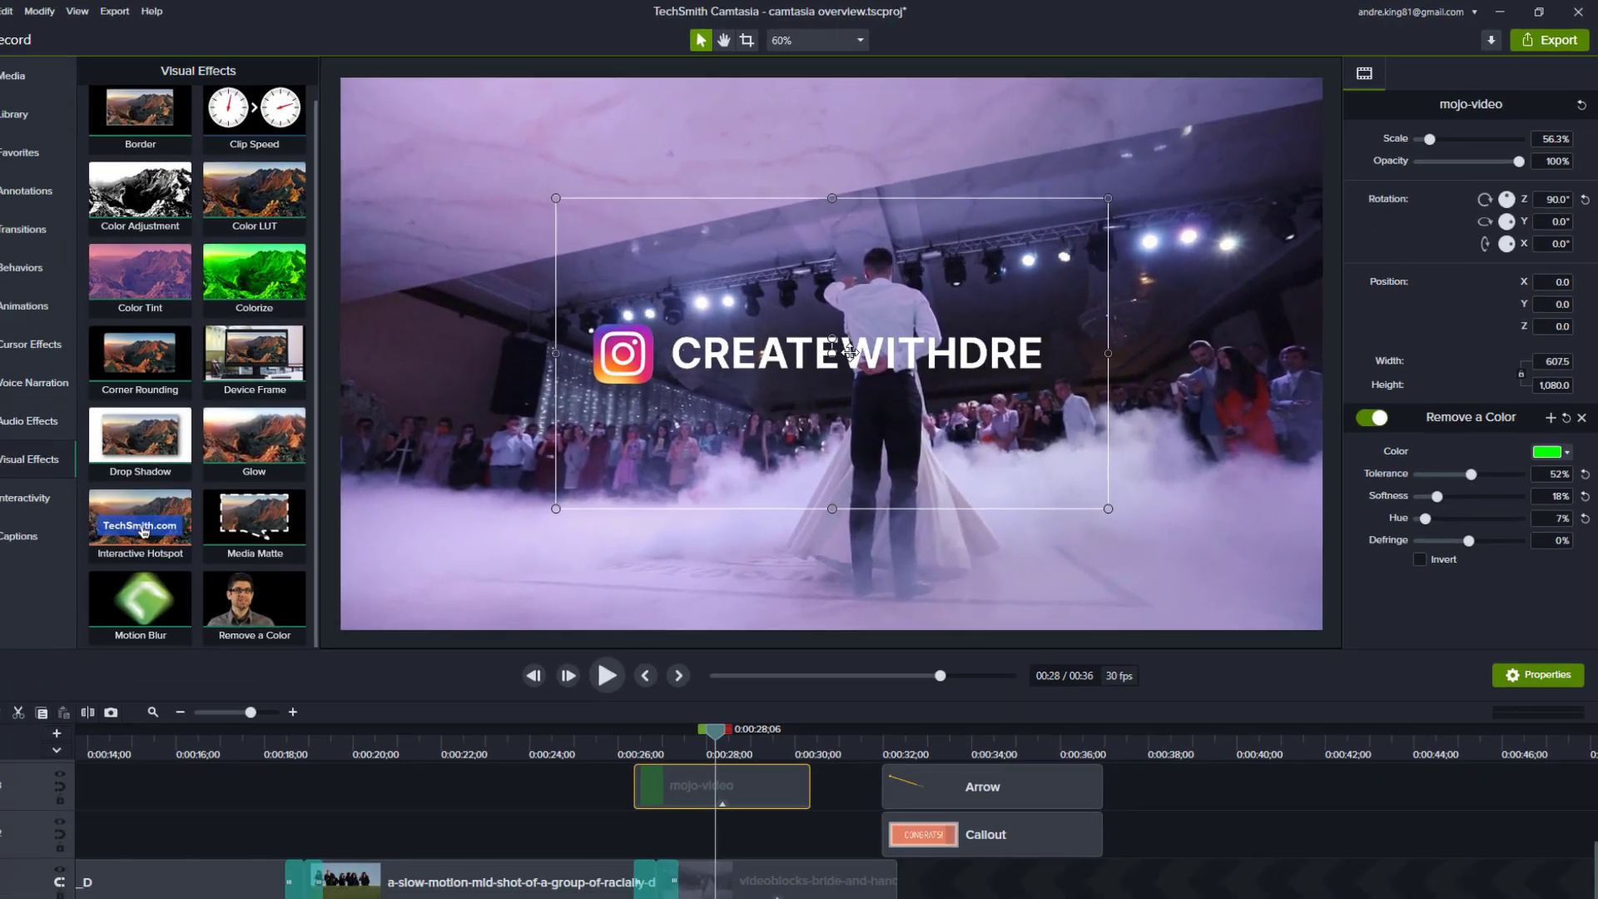
# Step: Shrink the CREATEWITHDRE overlay to 45.7%, move it lower-left, and play it back from 0:26
pyautogui.moveTo(664, 420); pyautogui.dragTo(479, 178)
pyautogui.moveTo(702, 143); pyautogui.dragTo(695, 138)
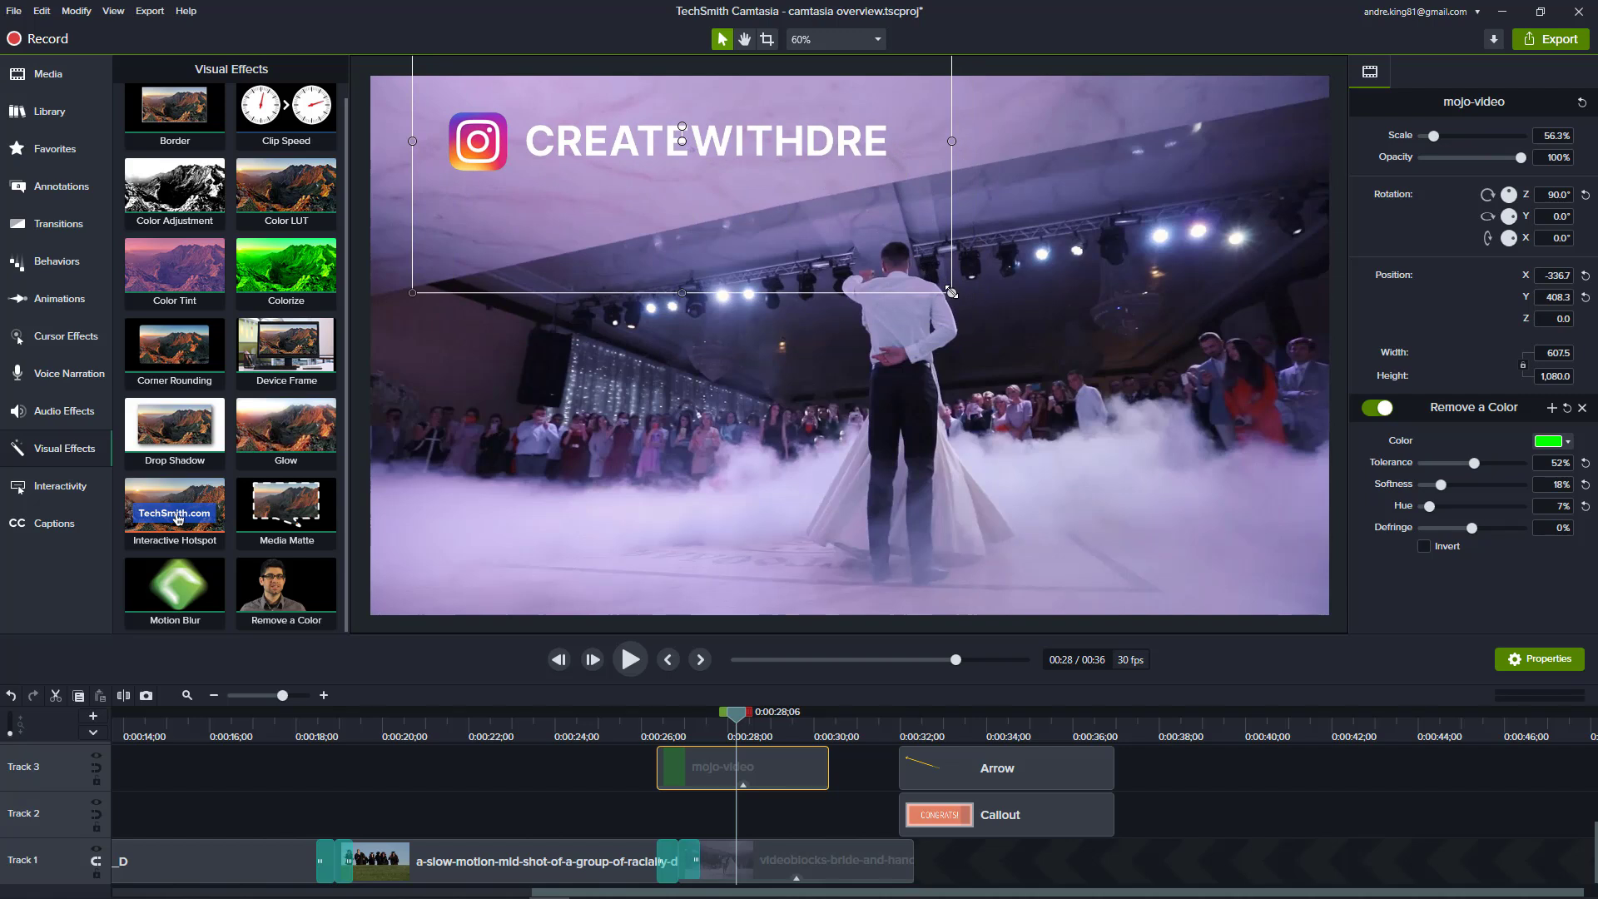
pyautogui.moveTo(952, 291); pyautogui.dragTo(853, 220)
pyautogui.moveTo(733, 91); pyautogui.dragTo(693, 574)
pyautogui.moveTo(733, 716); pyautogui.dragTo(653, 721)
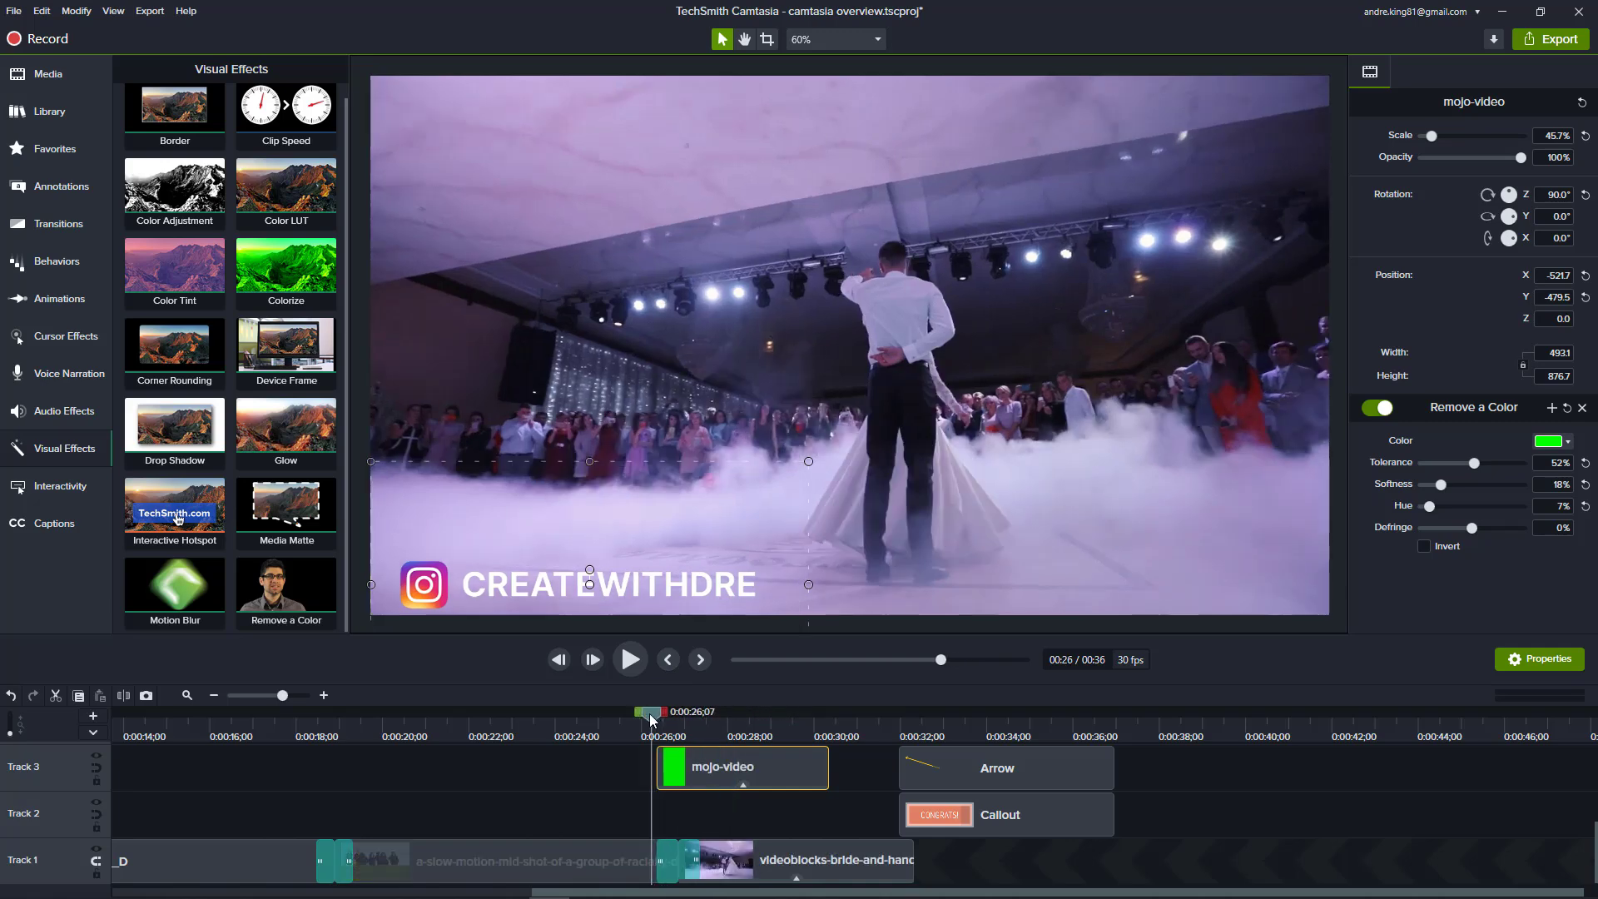
pyautogui.press('space')
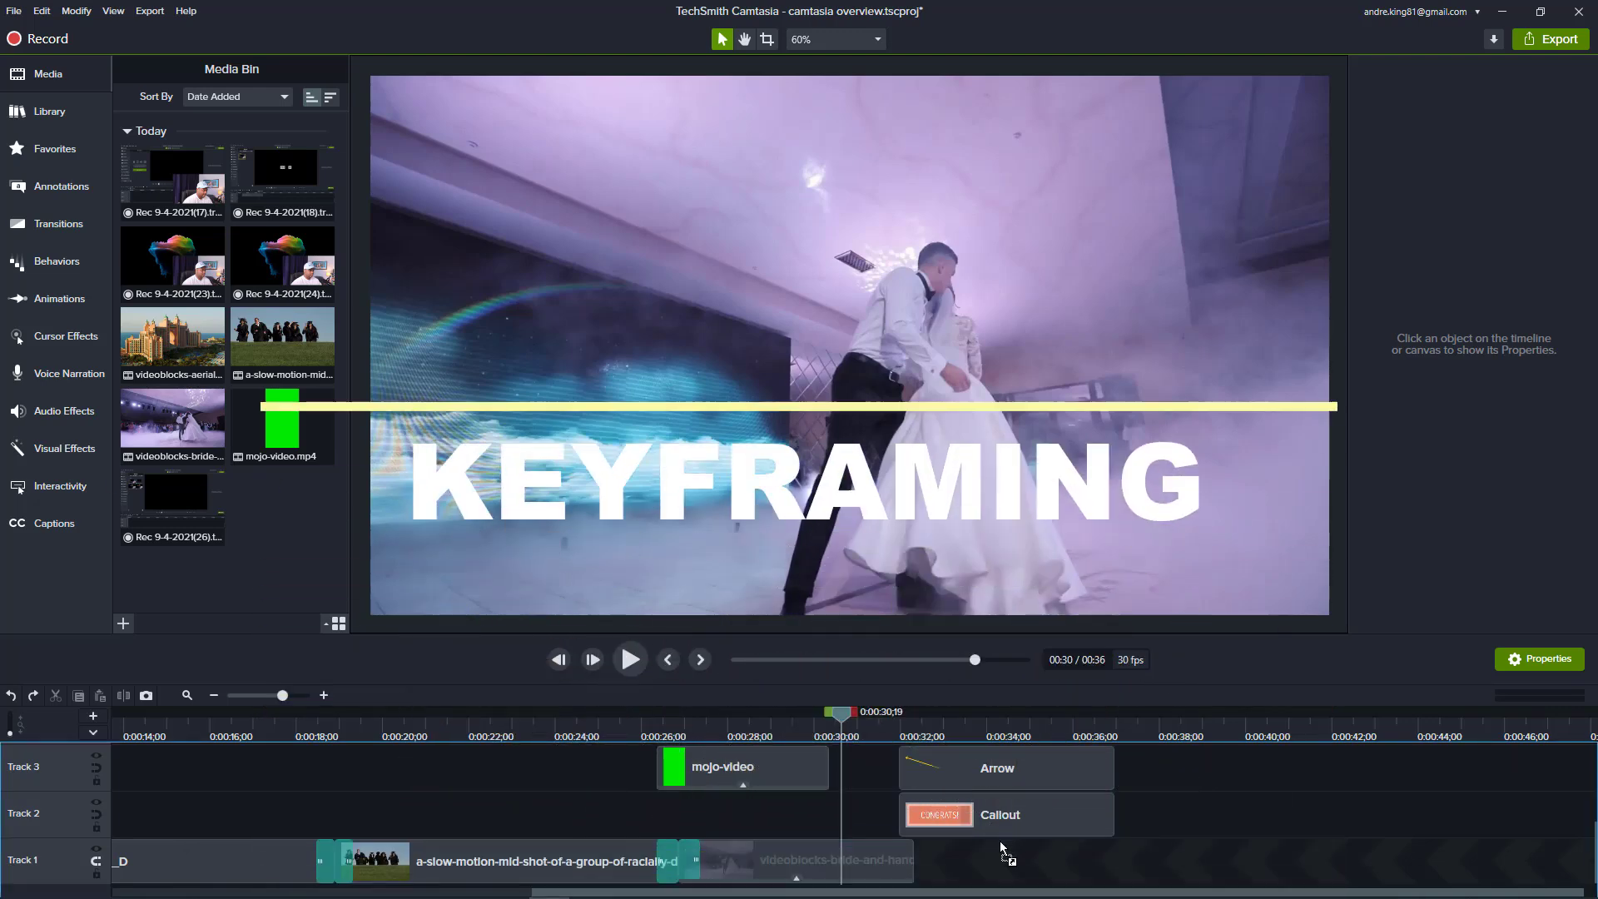
# Step: Place free Delivery (5).png on Track 1, delete the Callout and Arrow clips, and select the image
pyautogui.moveTo(997, 865); pyautogui.dragTo(997, 866)
pyautogui.click(989, 809)
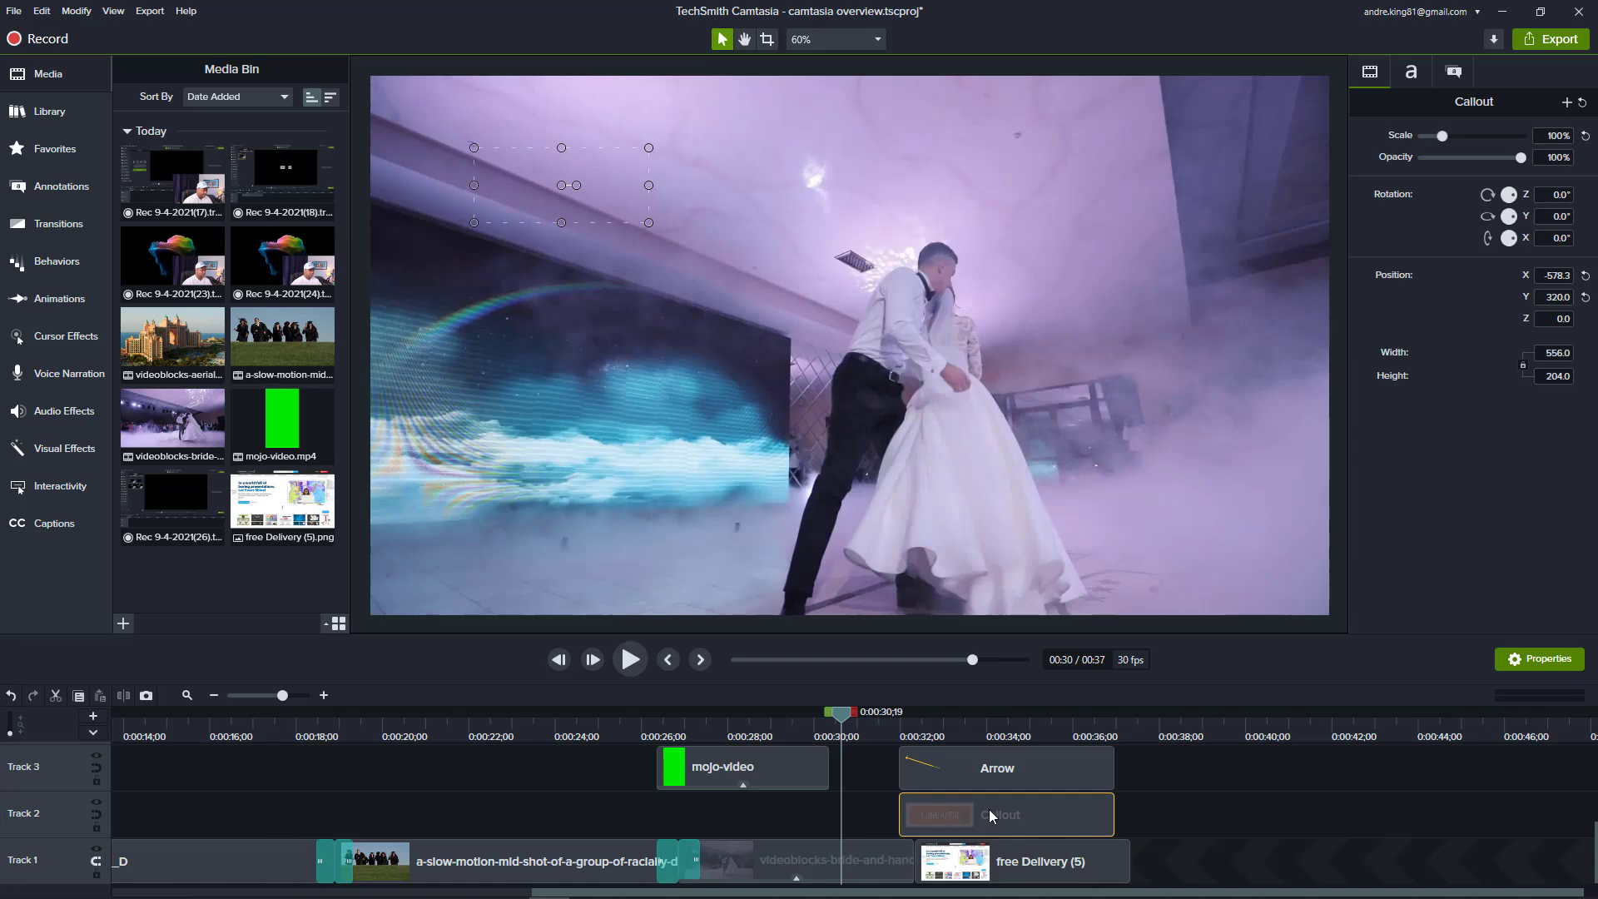
pyautogui.keyDown('ctrl'); pyautogui.click(1008, 783); pyautogui.keyUp('ctrl')
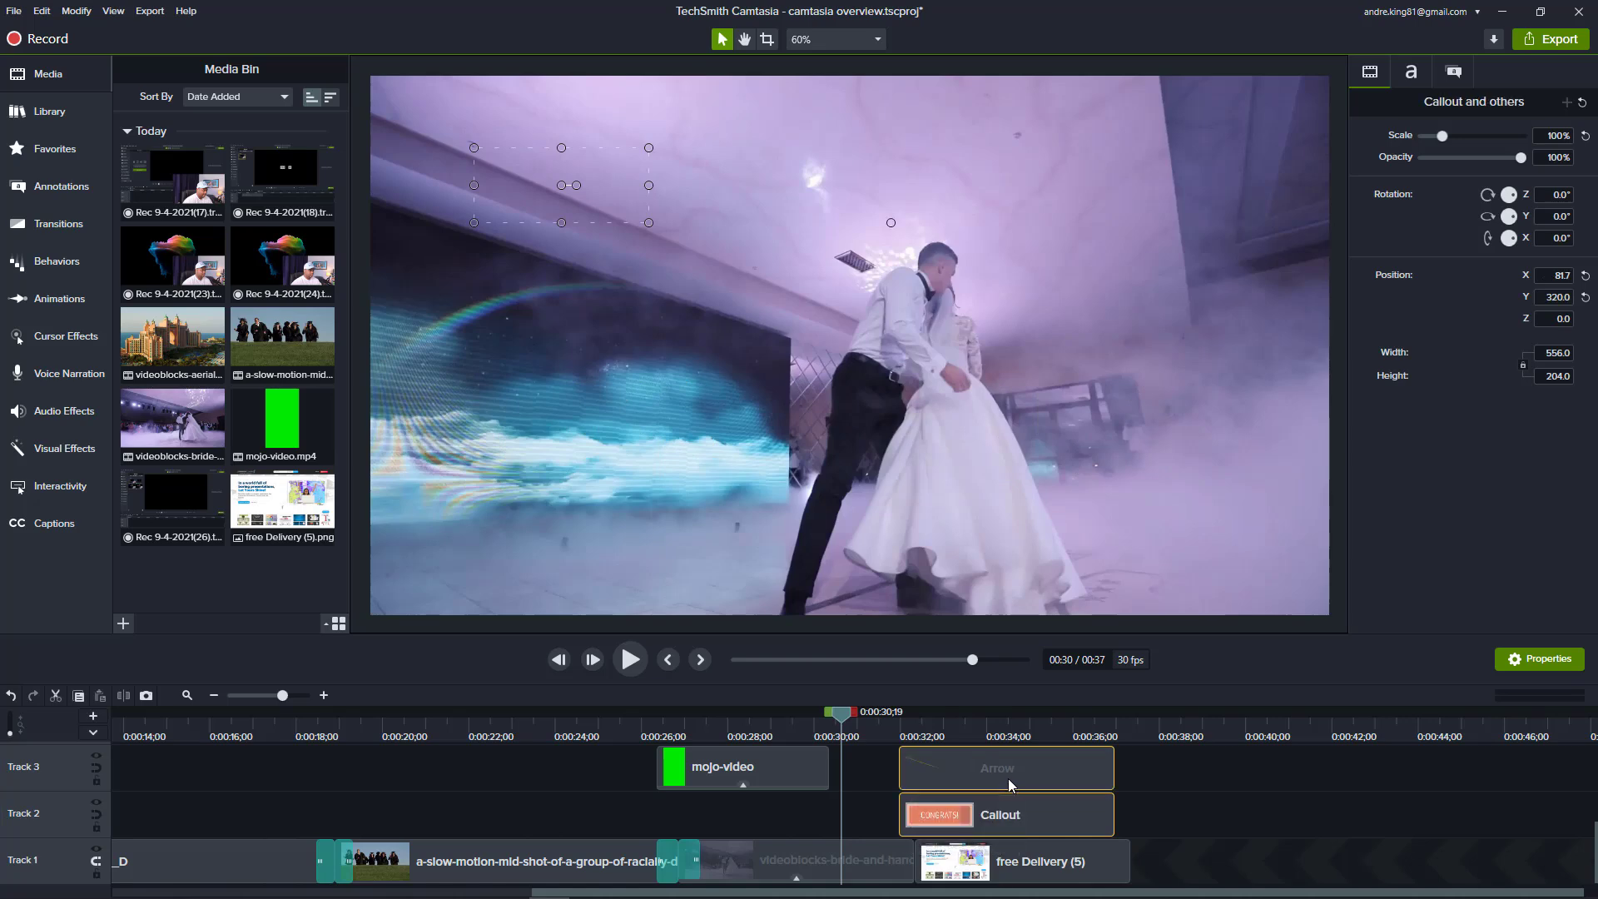
pyautogui.press('Delete')
pyautogui.click(1009, 736)
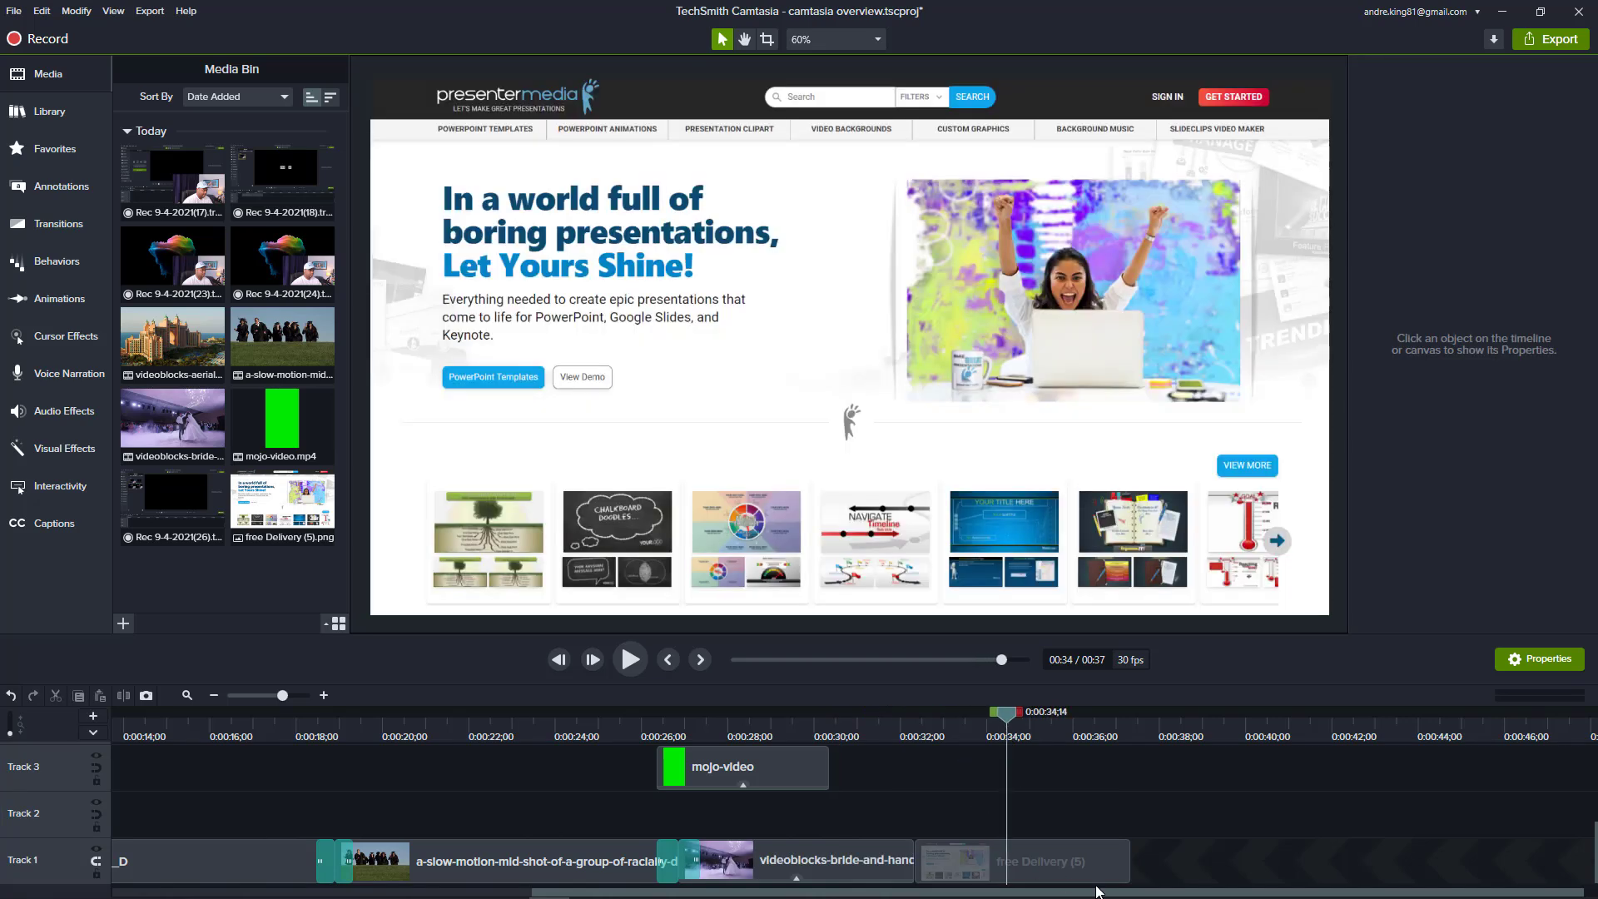
pyautogui.click(895, 309)
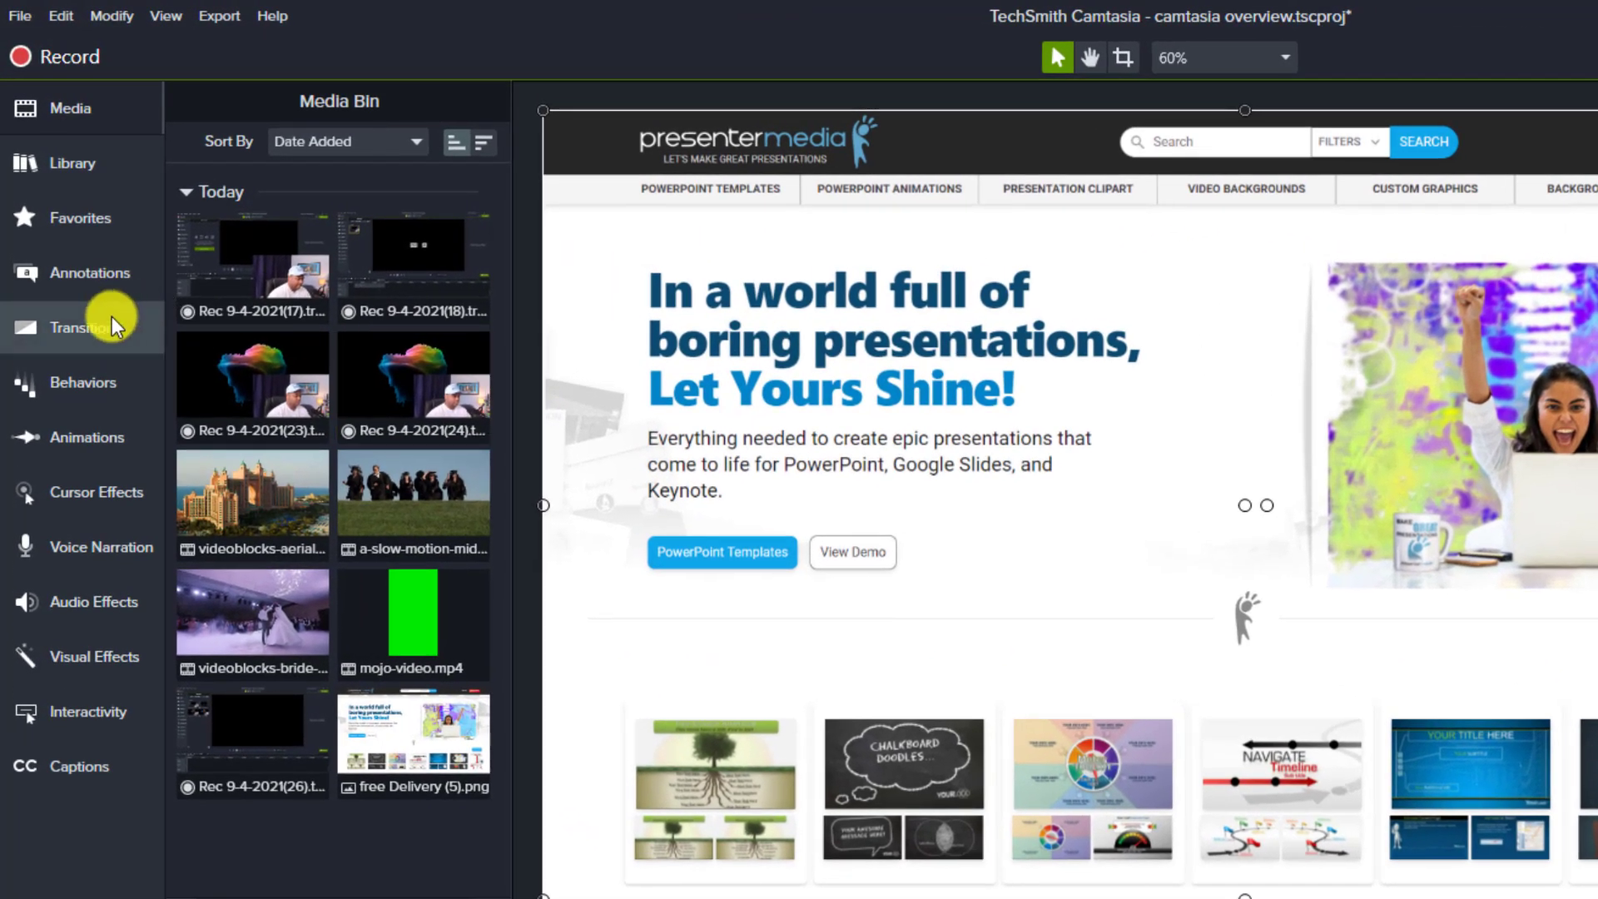
# Step: Zoom-n-Pan the Delivery clip to 154% on its upper-left headline and preview it
pyautogui.click(77, 422)
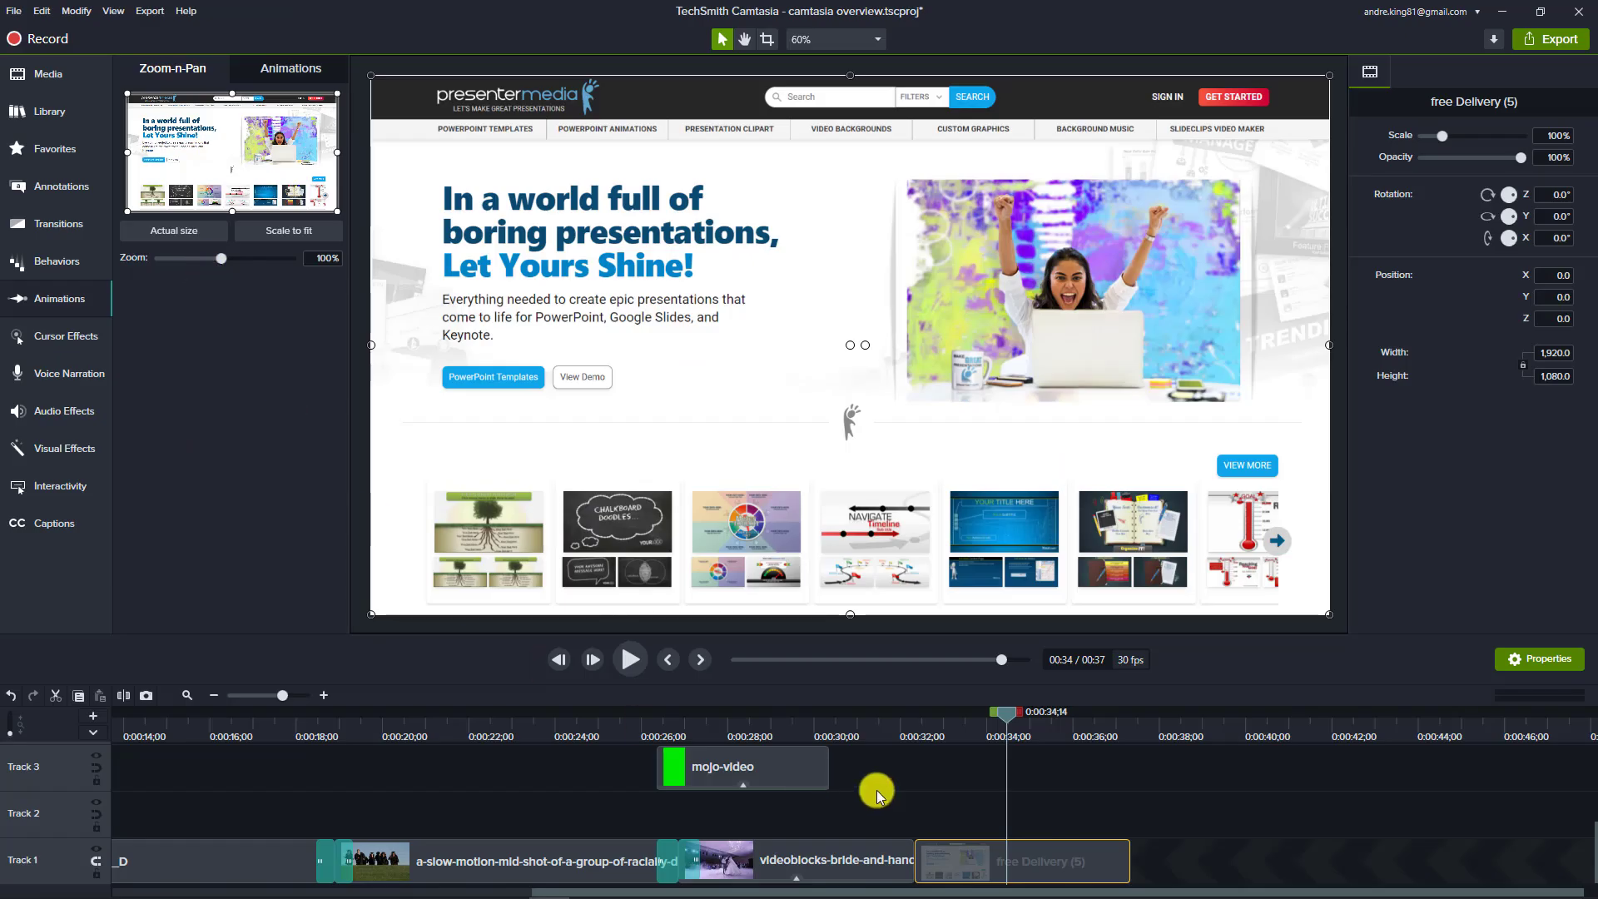
pyautogui.moveTo(1010, 718); pyautogui.dragTo(963, 740)
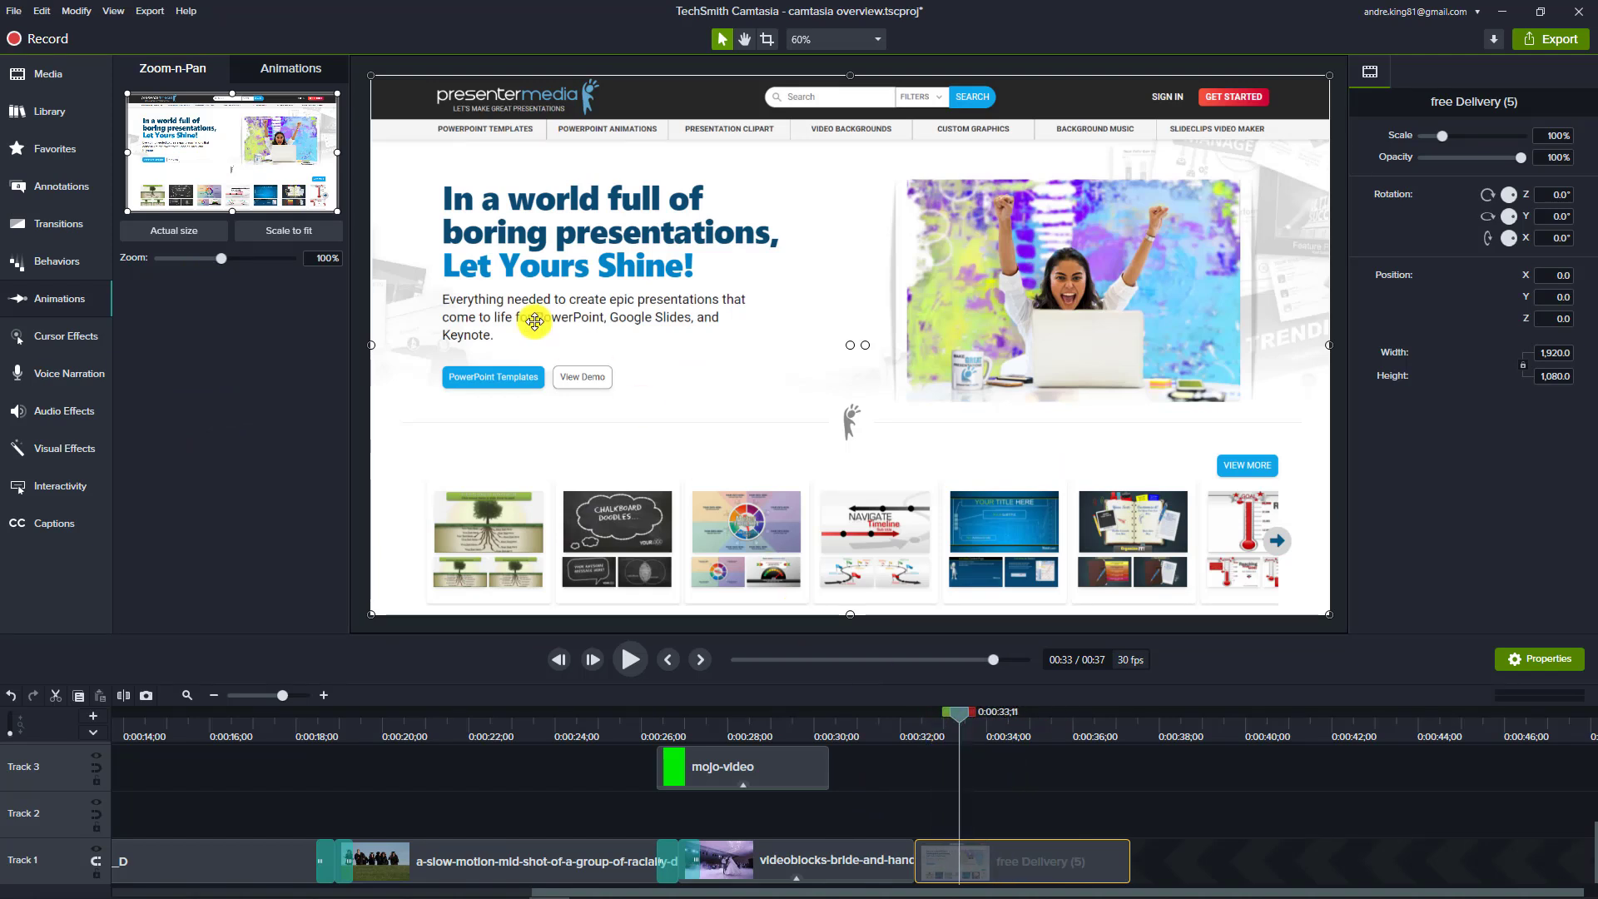
pyautogui.moveTo(334, 212); pyautogui.dragTo(212, 170)
pyautogui.moveTo(964, 733); pyautogui.dragTo(918, 720)
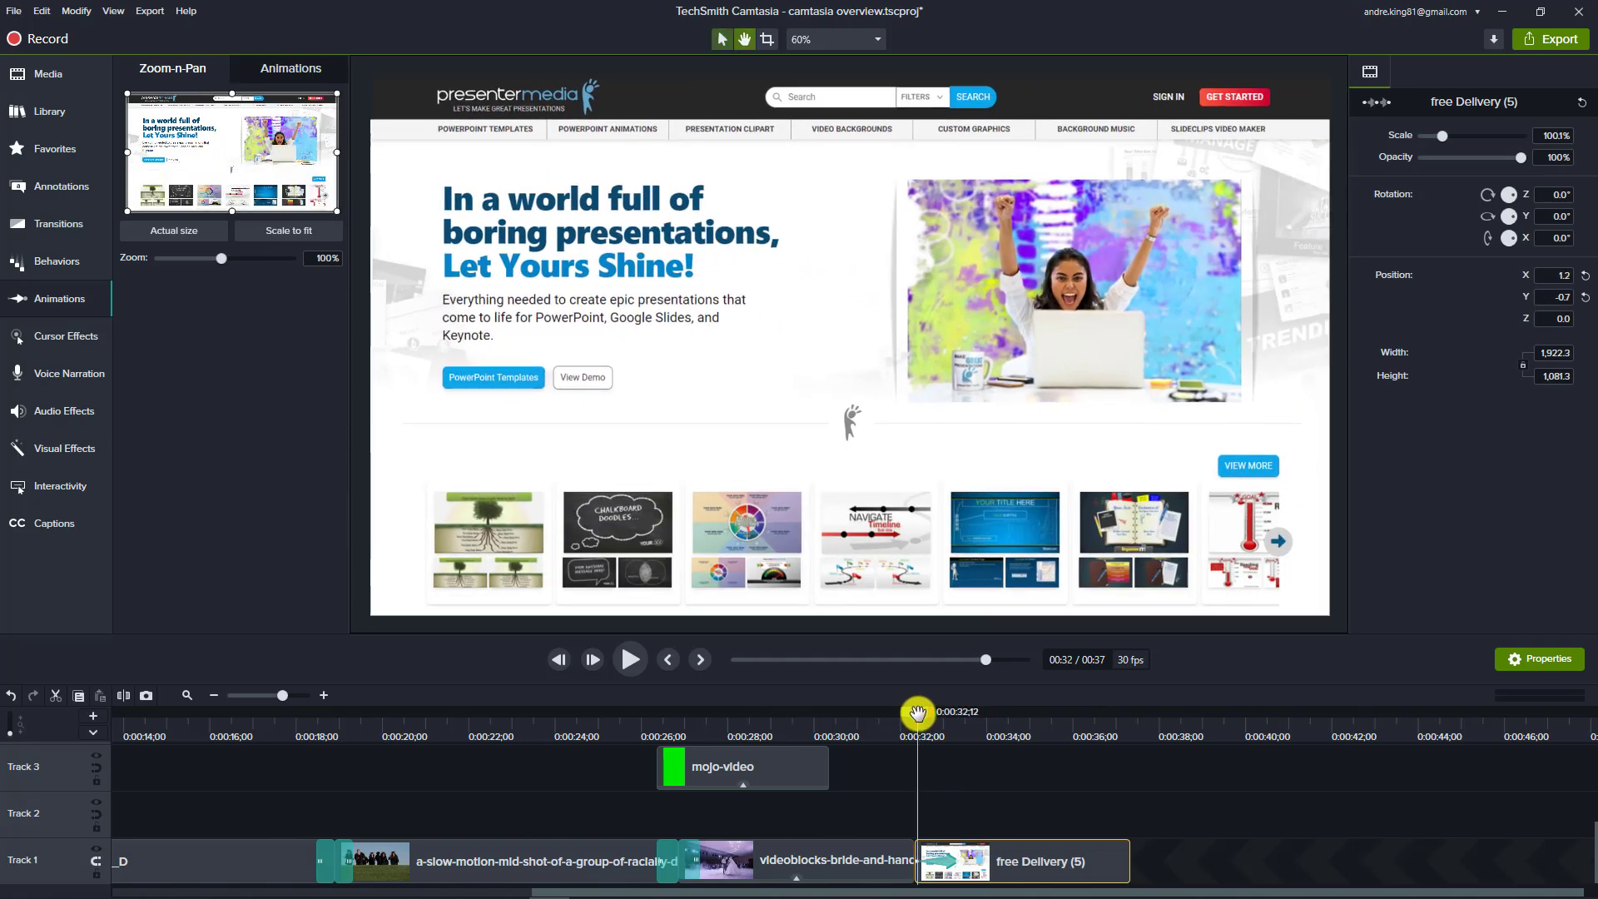
pyautogui.press('space')
pyautogui.press('space')
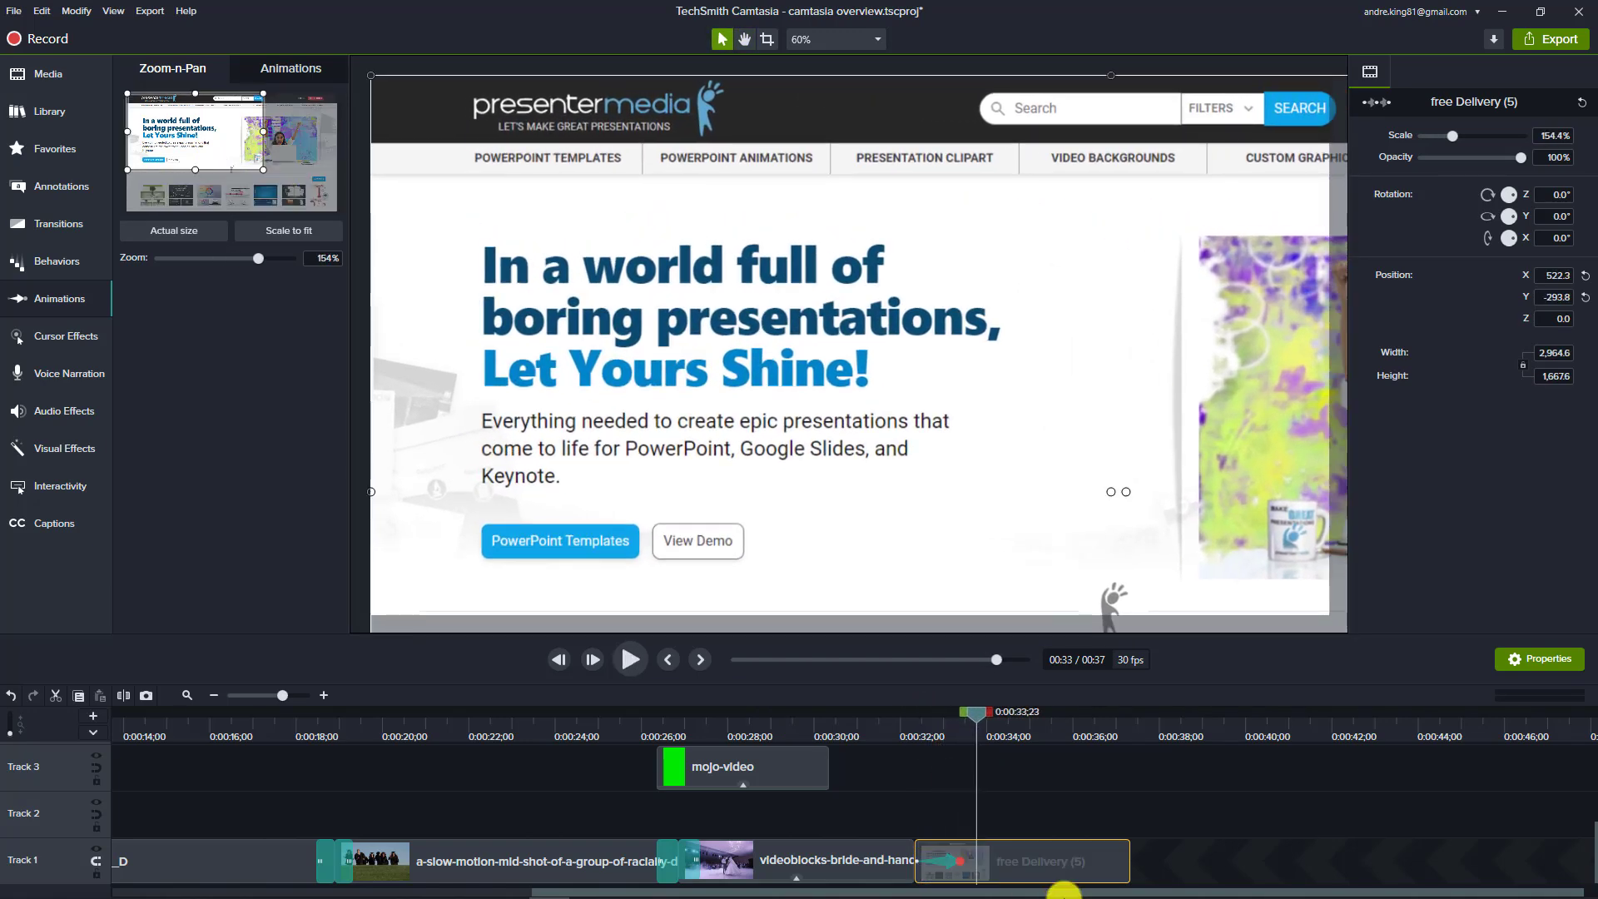
# Step: Make the zoom animation start later and preview the adjusted timing
pyautogui.scroll(2, 957, 824)
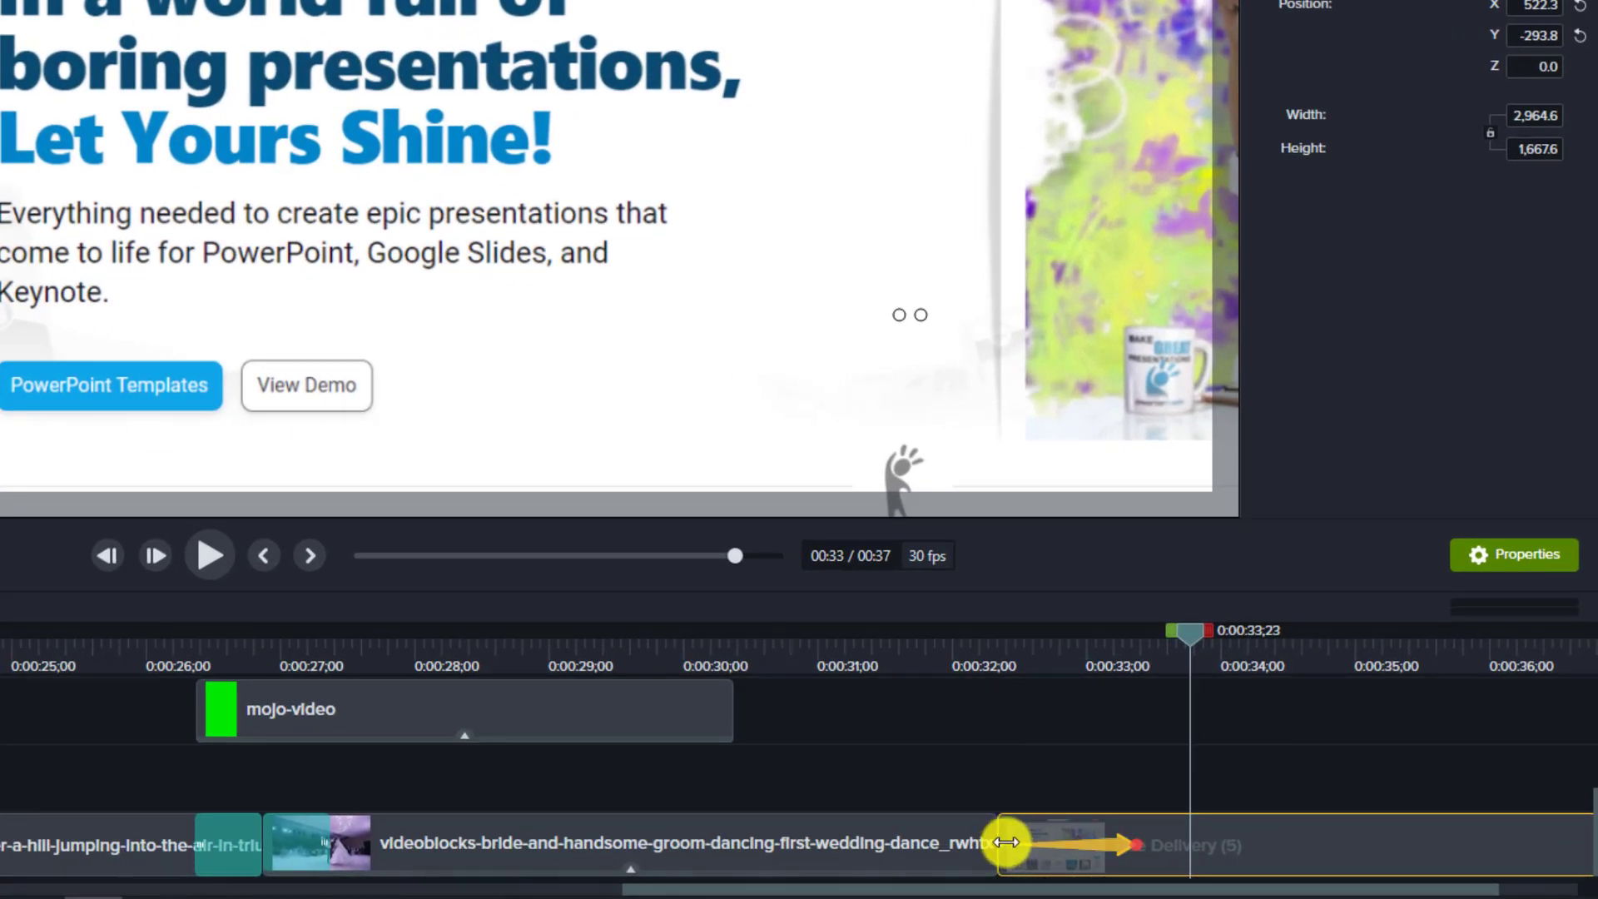
pyautogui.moveTo(1009, 846); pyautogui.dragTo(1083, 832)
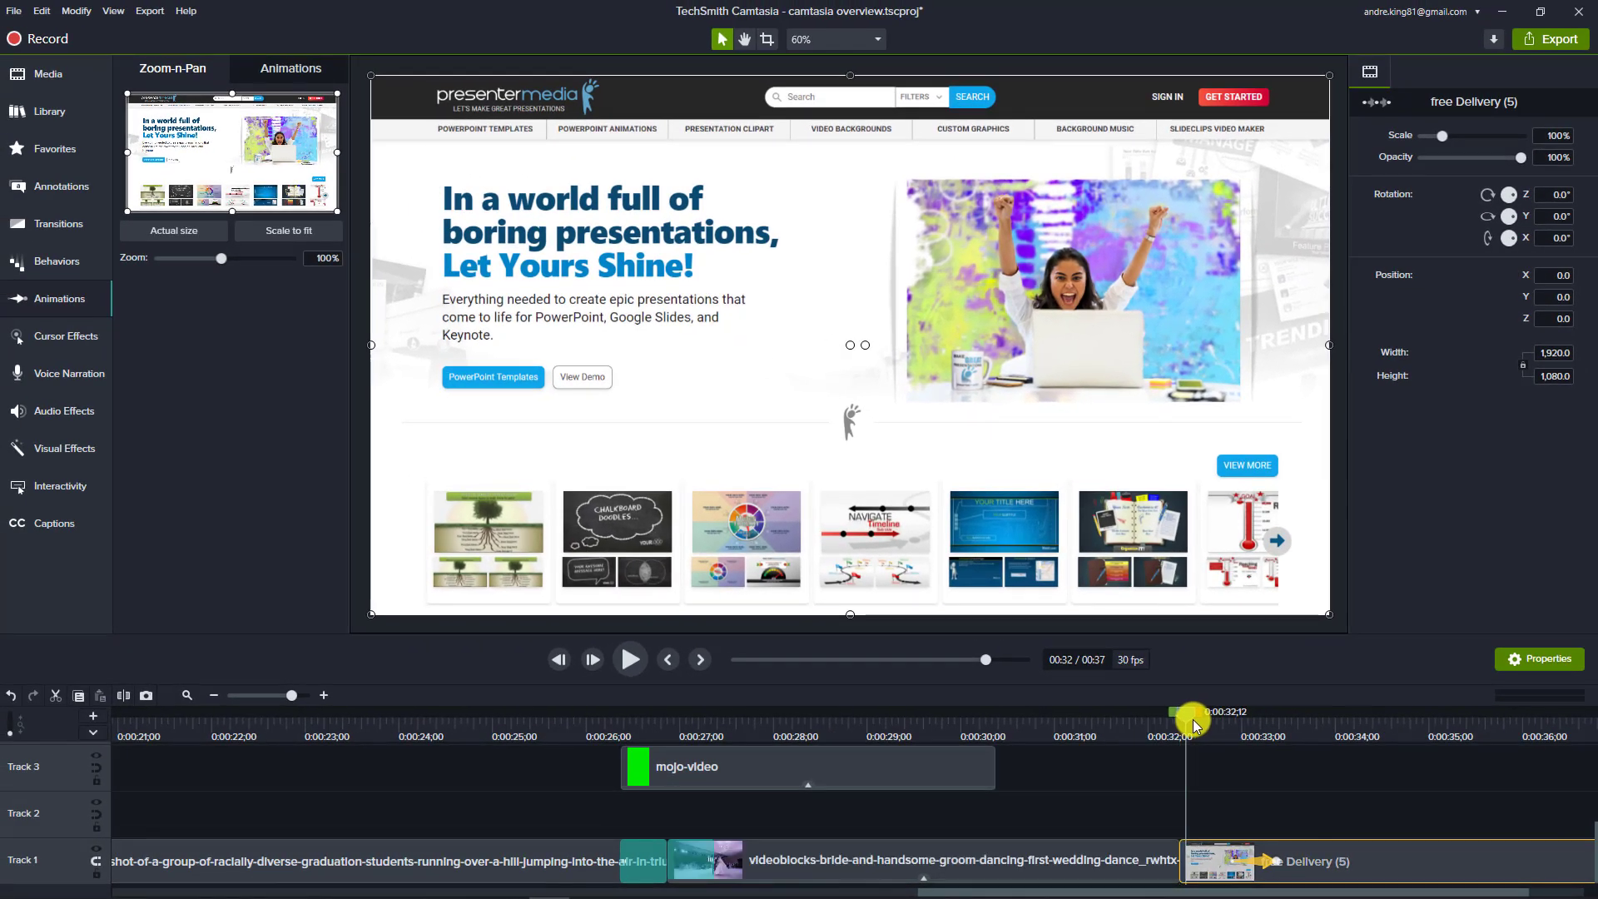
pyautogui.moveTo(1067, 654); pyautogui.dragTo(1091, 664)
pyautogui.moveTo(1225, 724); pyautogui.dragTo(1237, 725)
pyautogui.press('space')
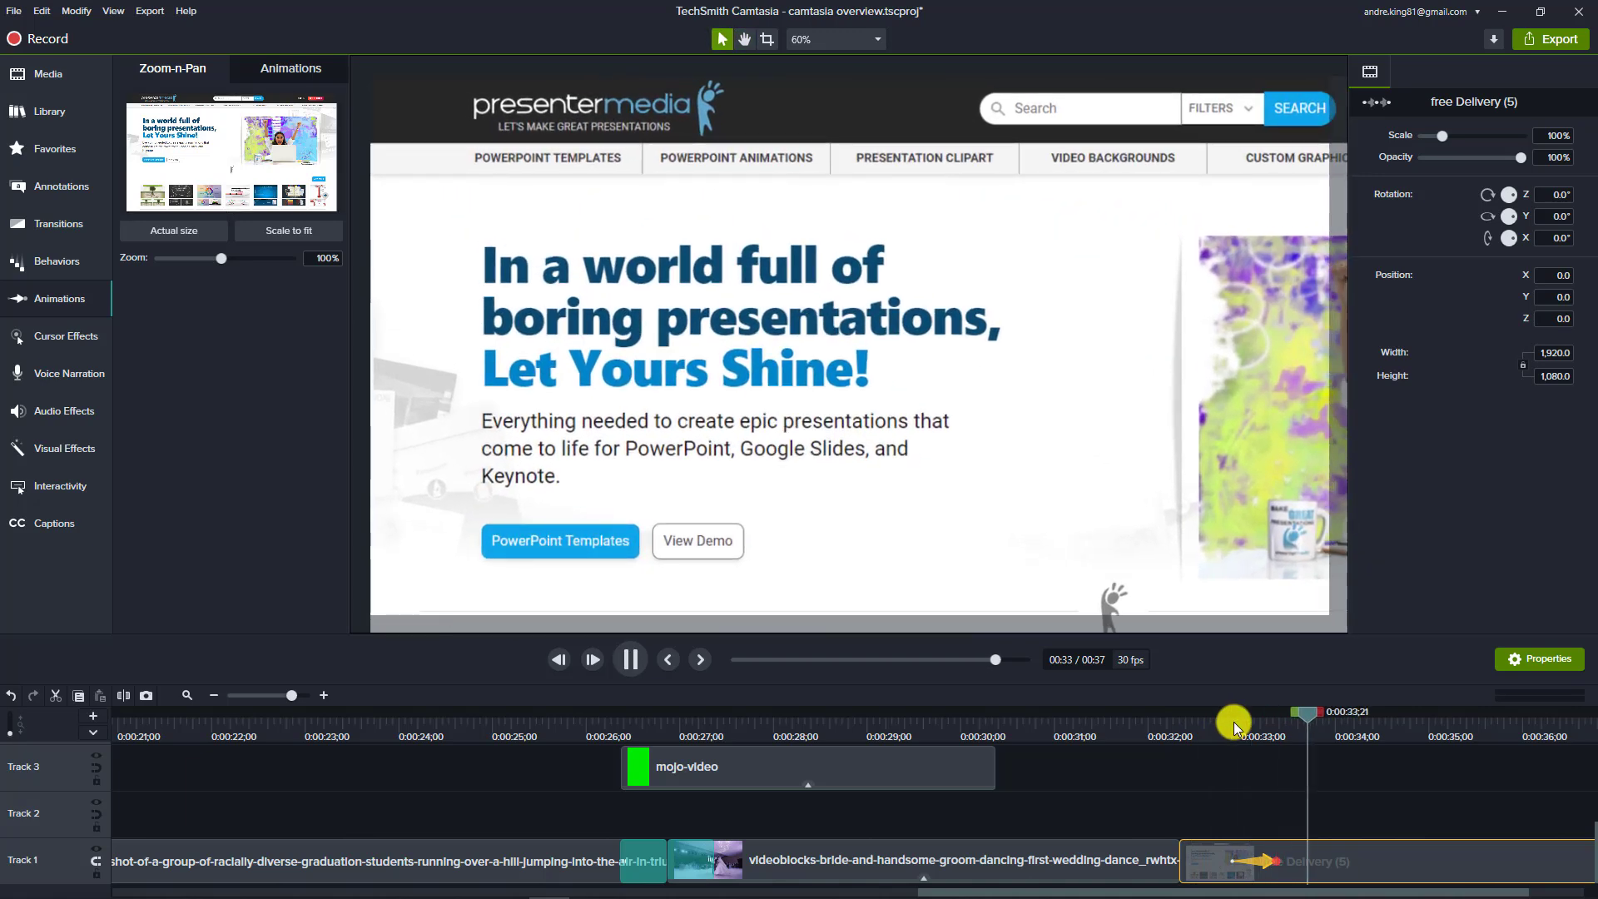
pyautogui.press('space')
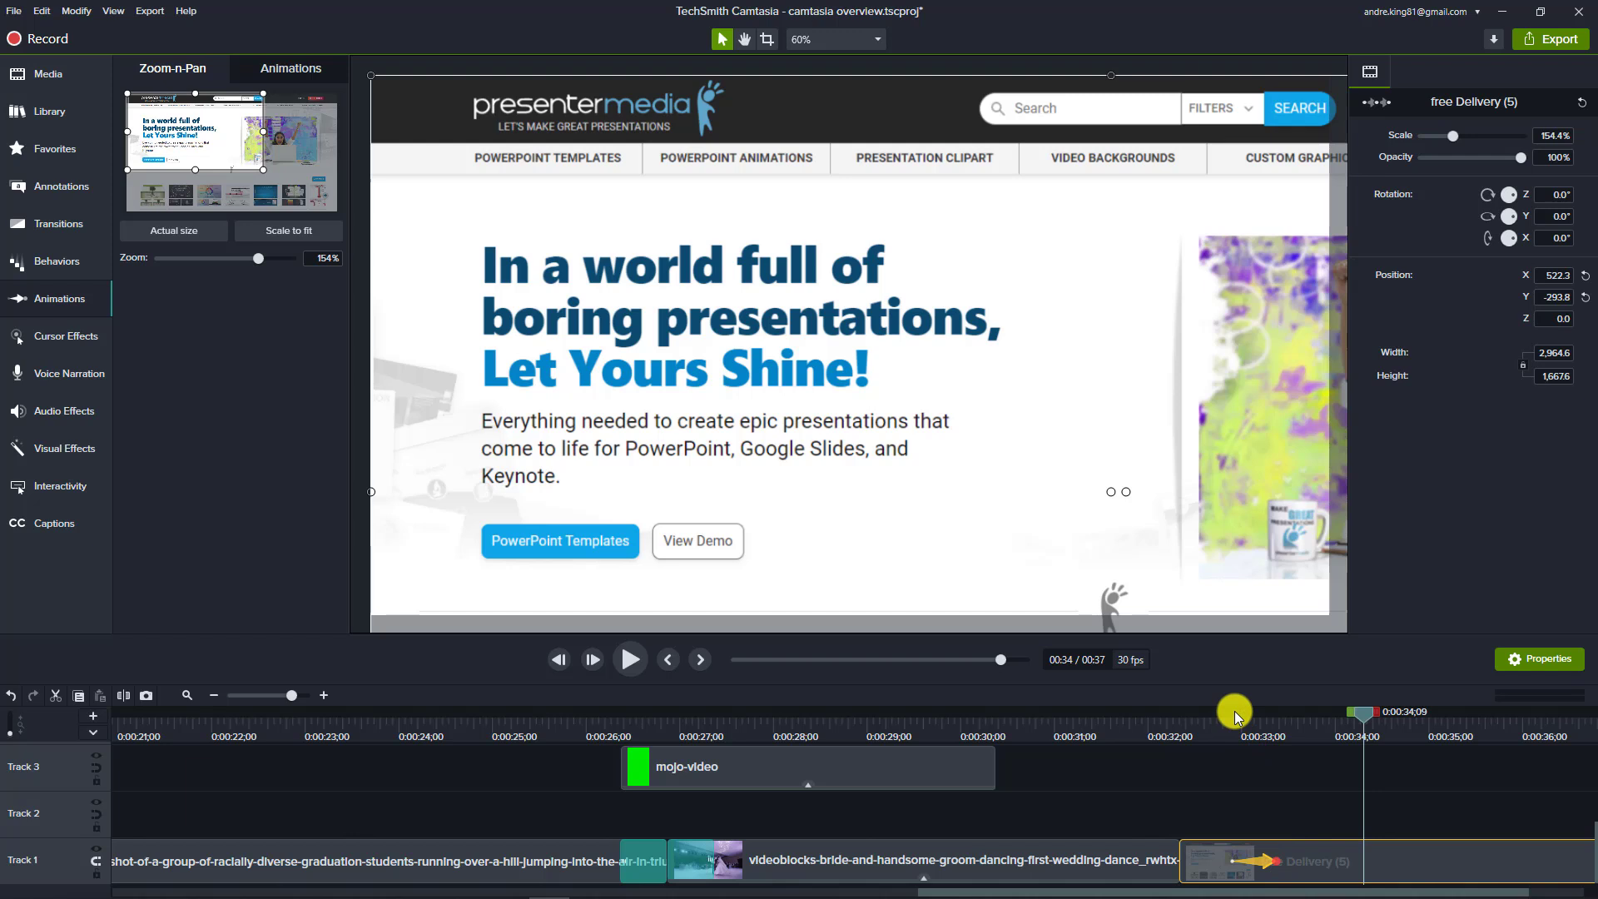
pyautogui.scroll(-2, 1324, 782)
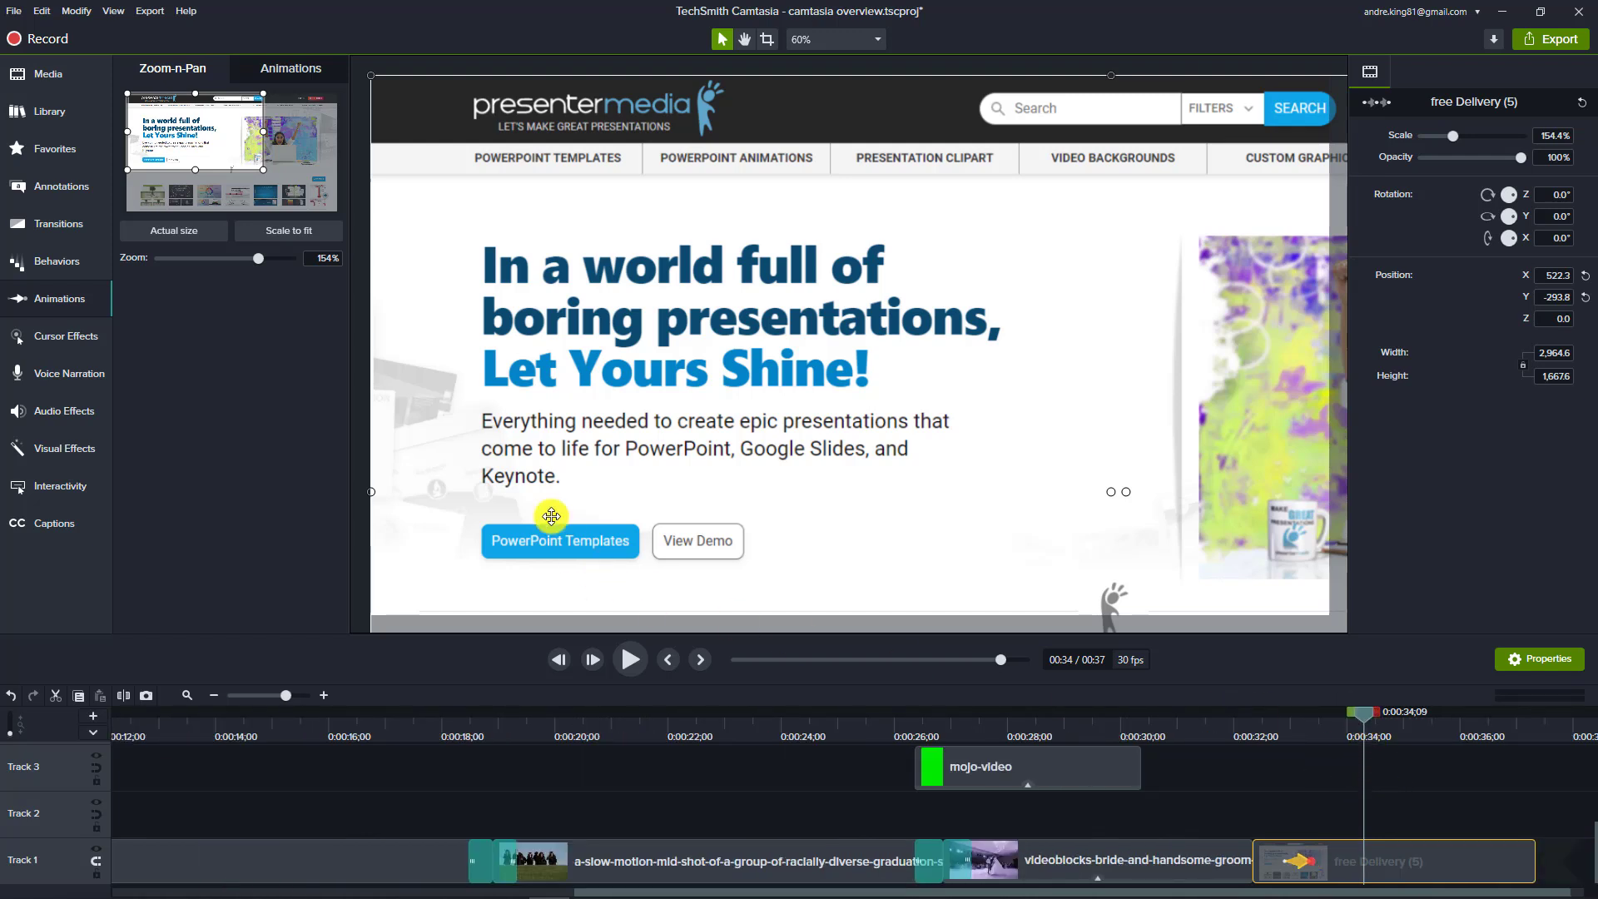
# Step: Add a zoom back to actual size near the clip's end, retime it, and preview
pyautogui.click(215, 236)
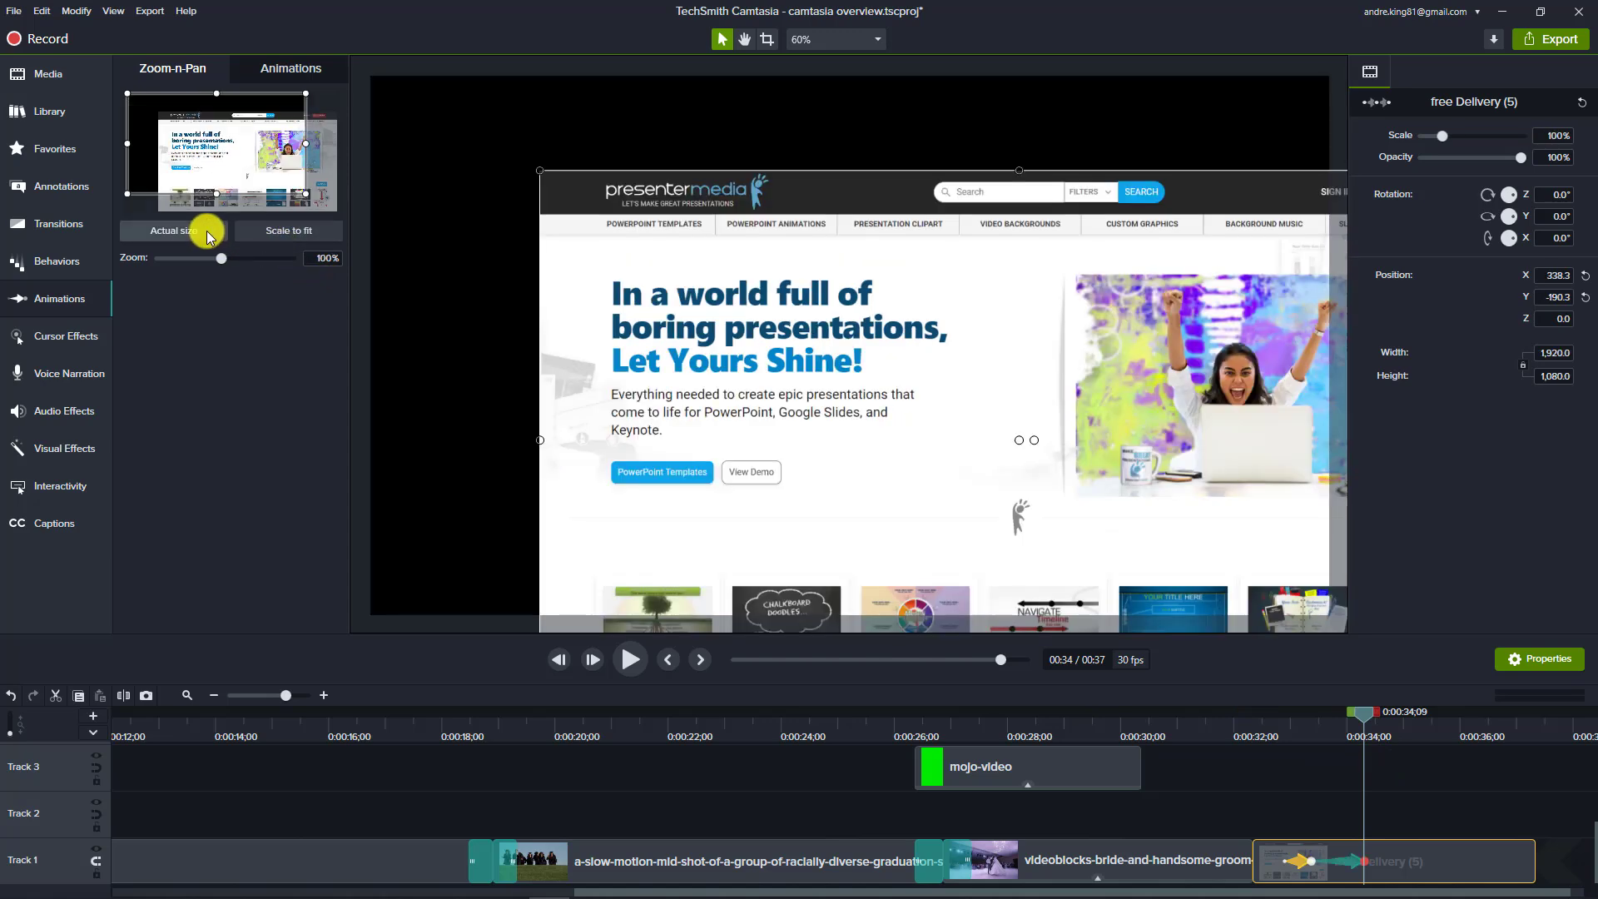
pyautogui.moveTo(283, 171); pyautogui.dragTo(308, 188)
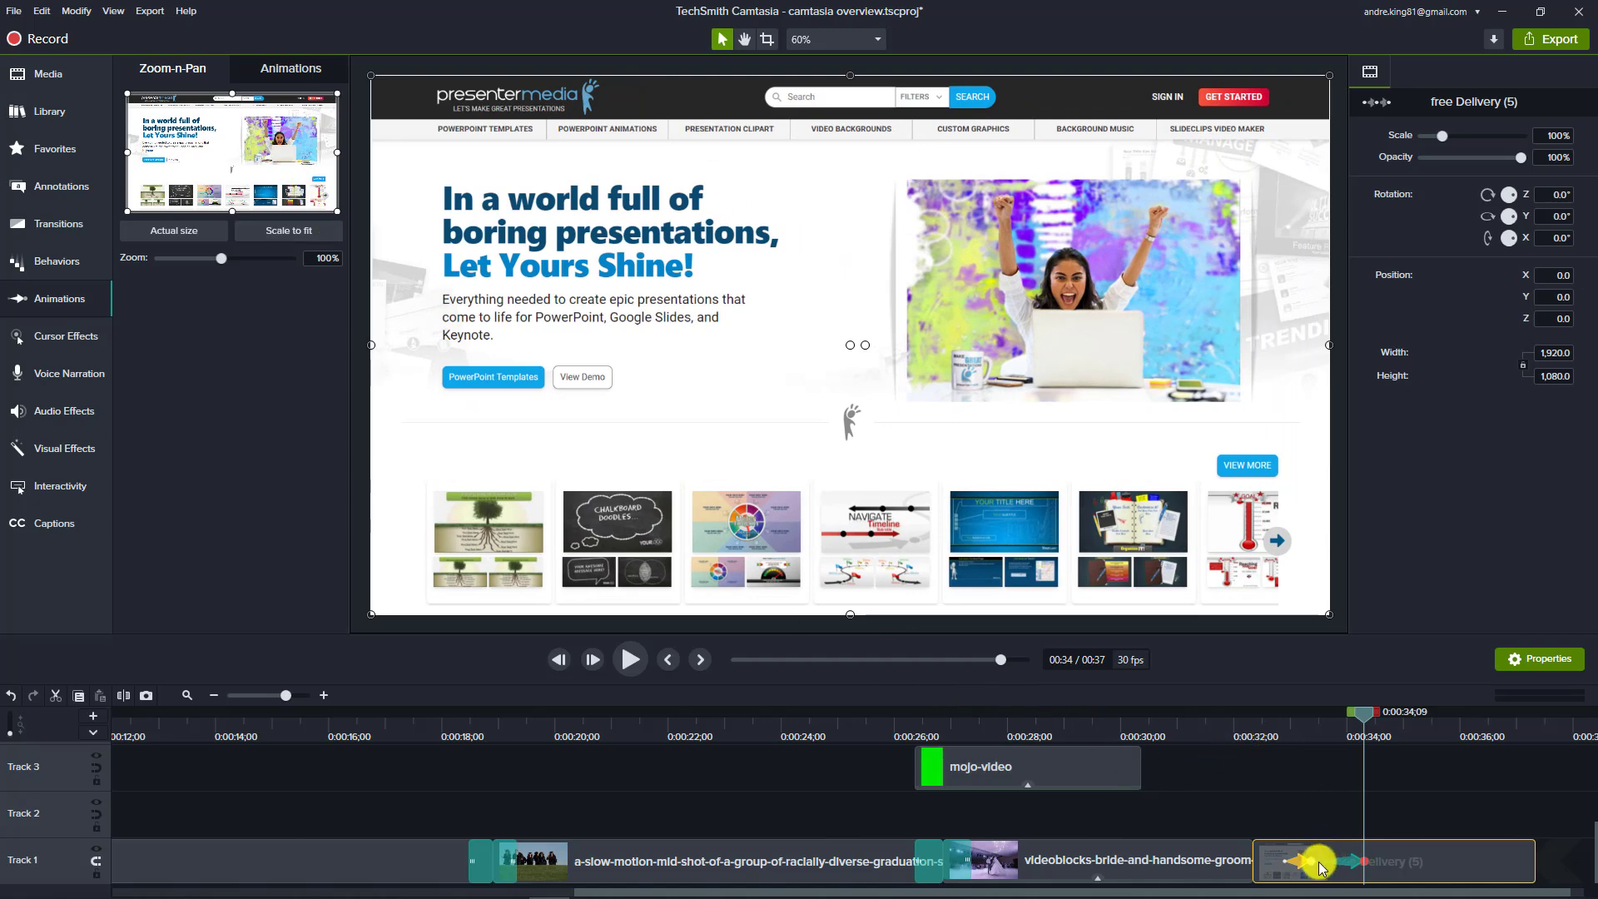
pyautogui.moveTo(1315, 862); pyautogui.dragTo(1323, 861)
pyautogui.scroll(2, 1330, 868)
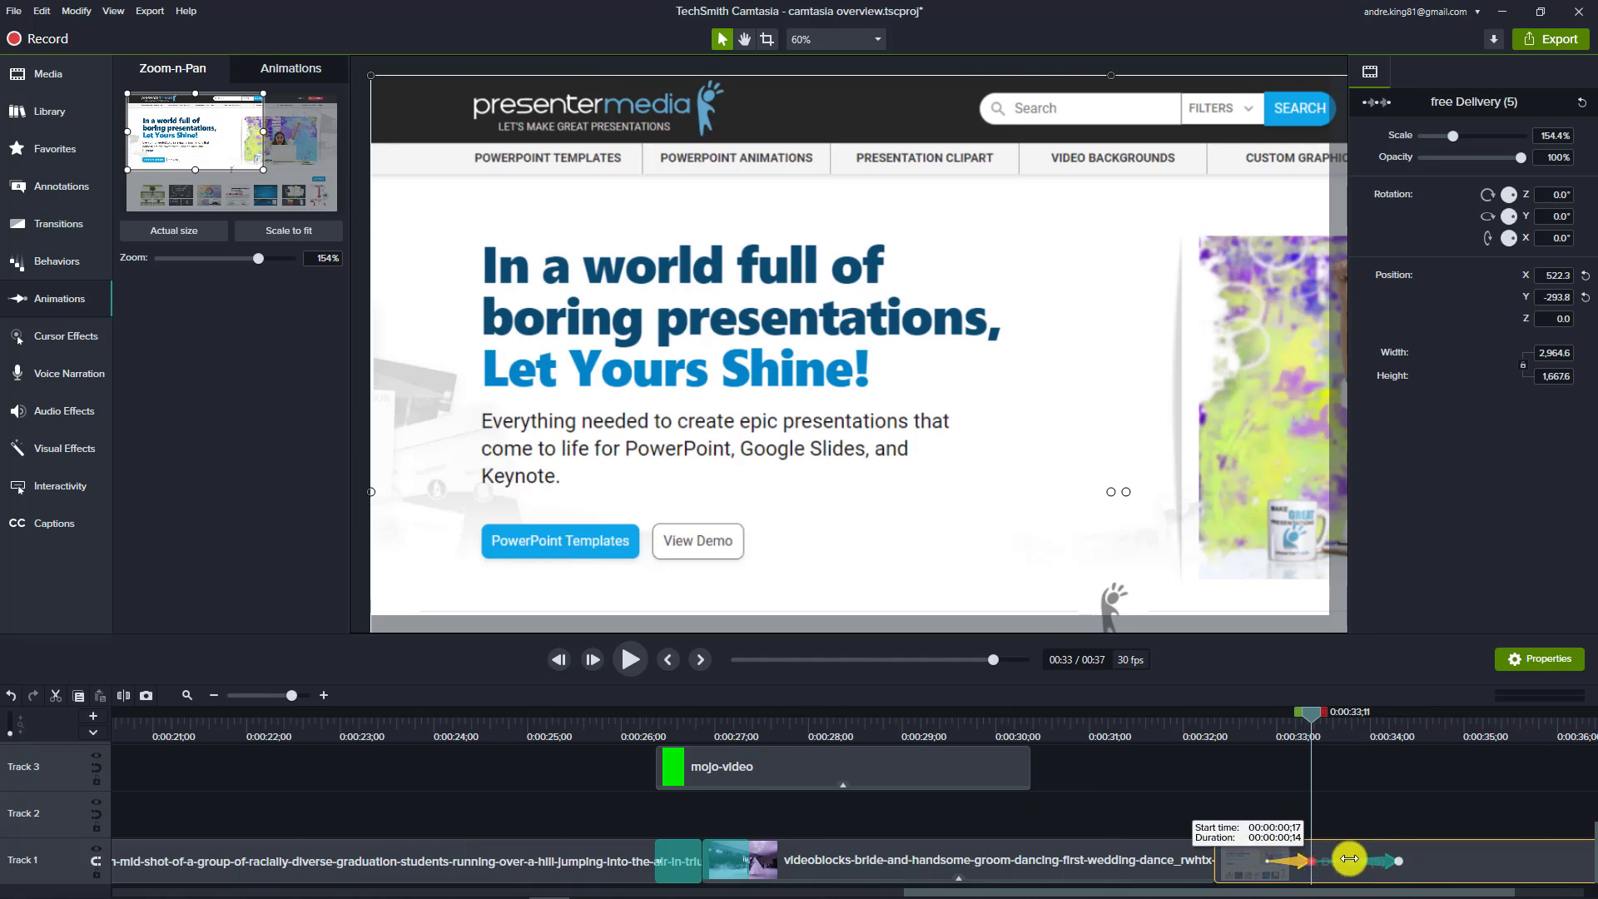
pyautogui.moveTo(1314, 859); pyautogui.dragTo(1368, 858)
pyautogui.moveTo(1316, 721); pyautogui.dragTo(1225, 723)
pyautogui.press('space')
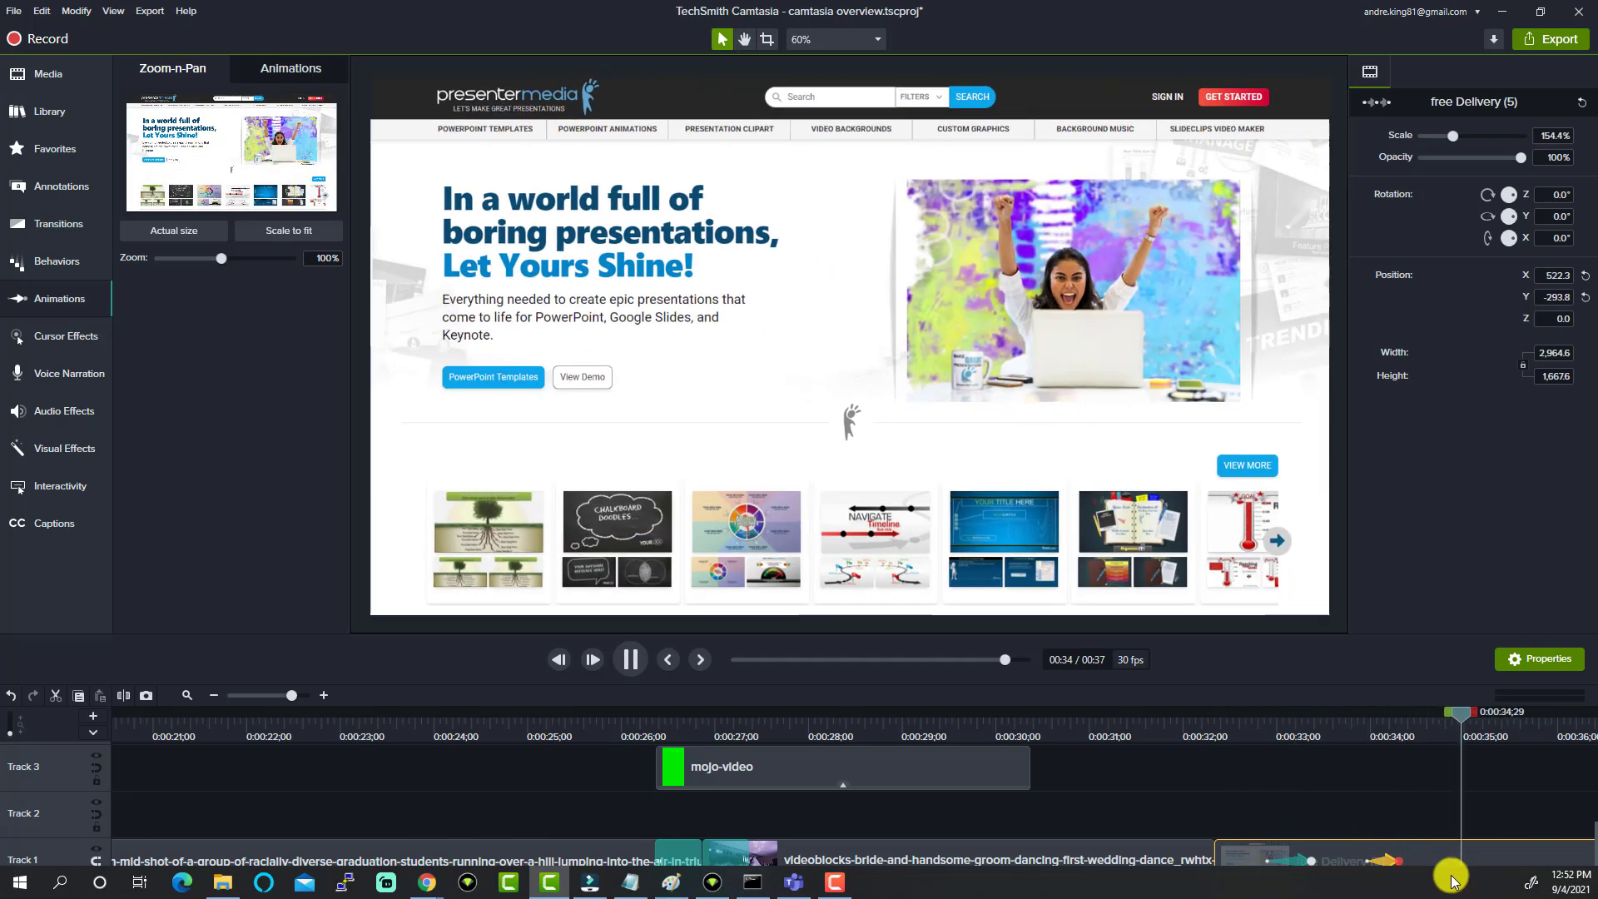
pyautogui.press('space')
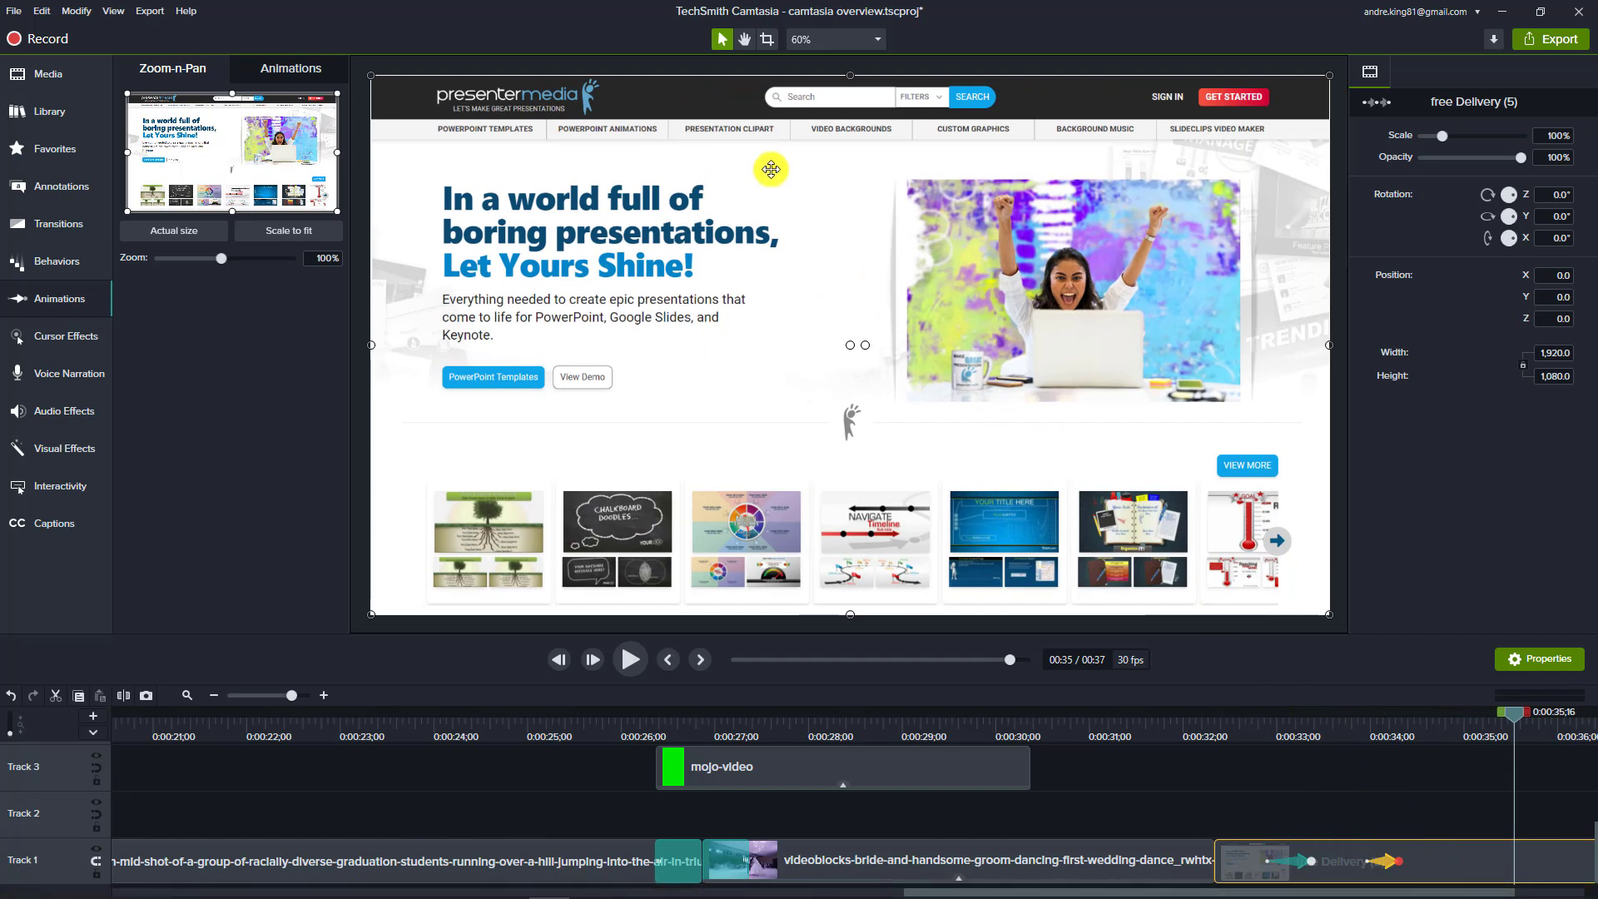
# Step: Add a Spotlight from Blur & Highlight and enlarge it to frame the woman's photo
pyautogui.click(81, 186)
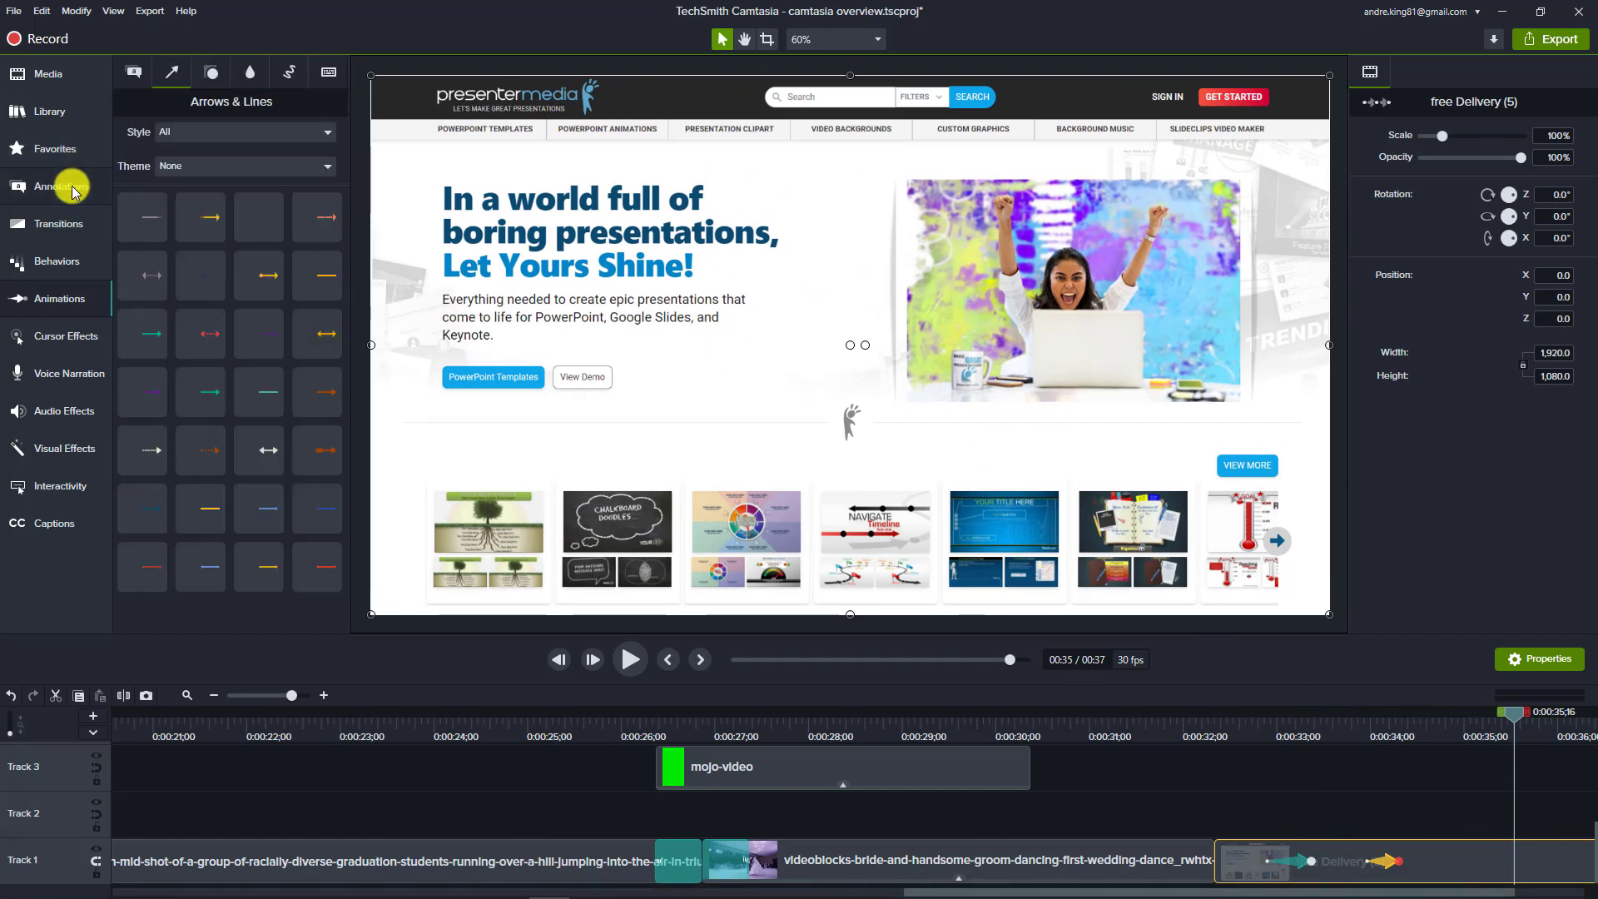
pyautogui.click(213, 70)
pyautogui.click(248, 77)
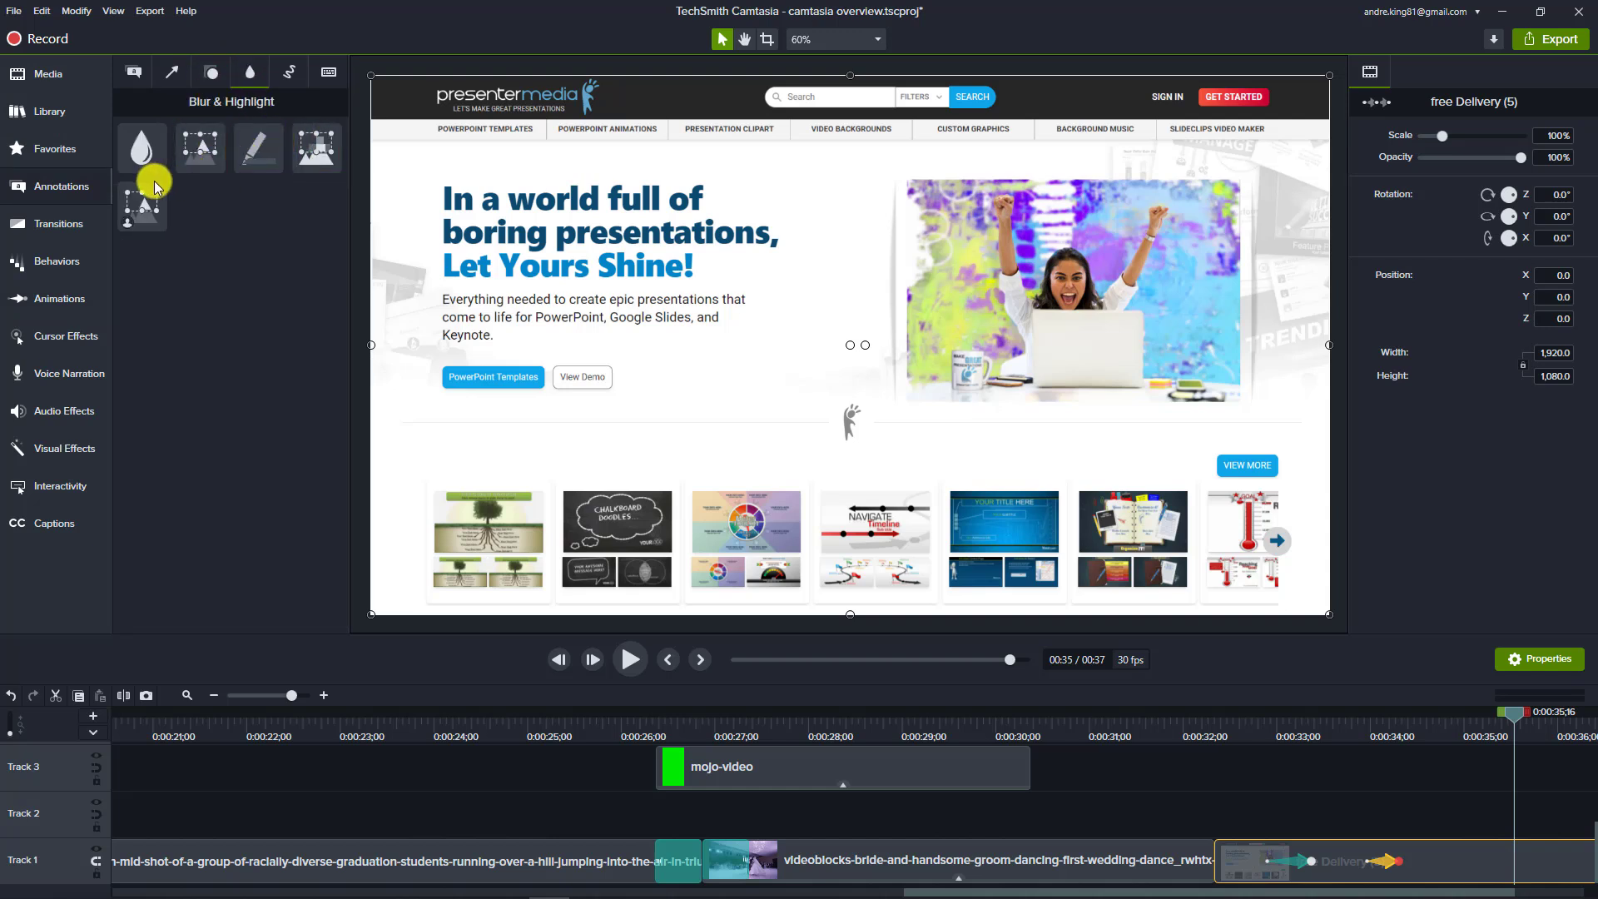
pyautogui.moveTo(141, 200); pyautogui.dragTo(1010, 252)
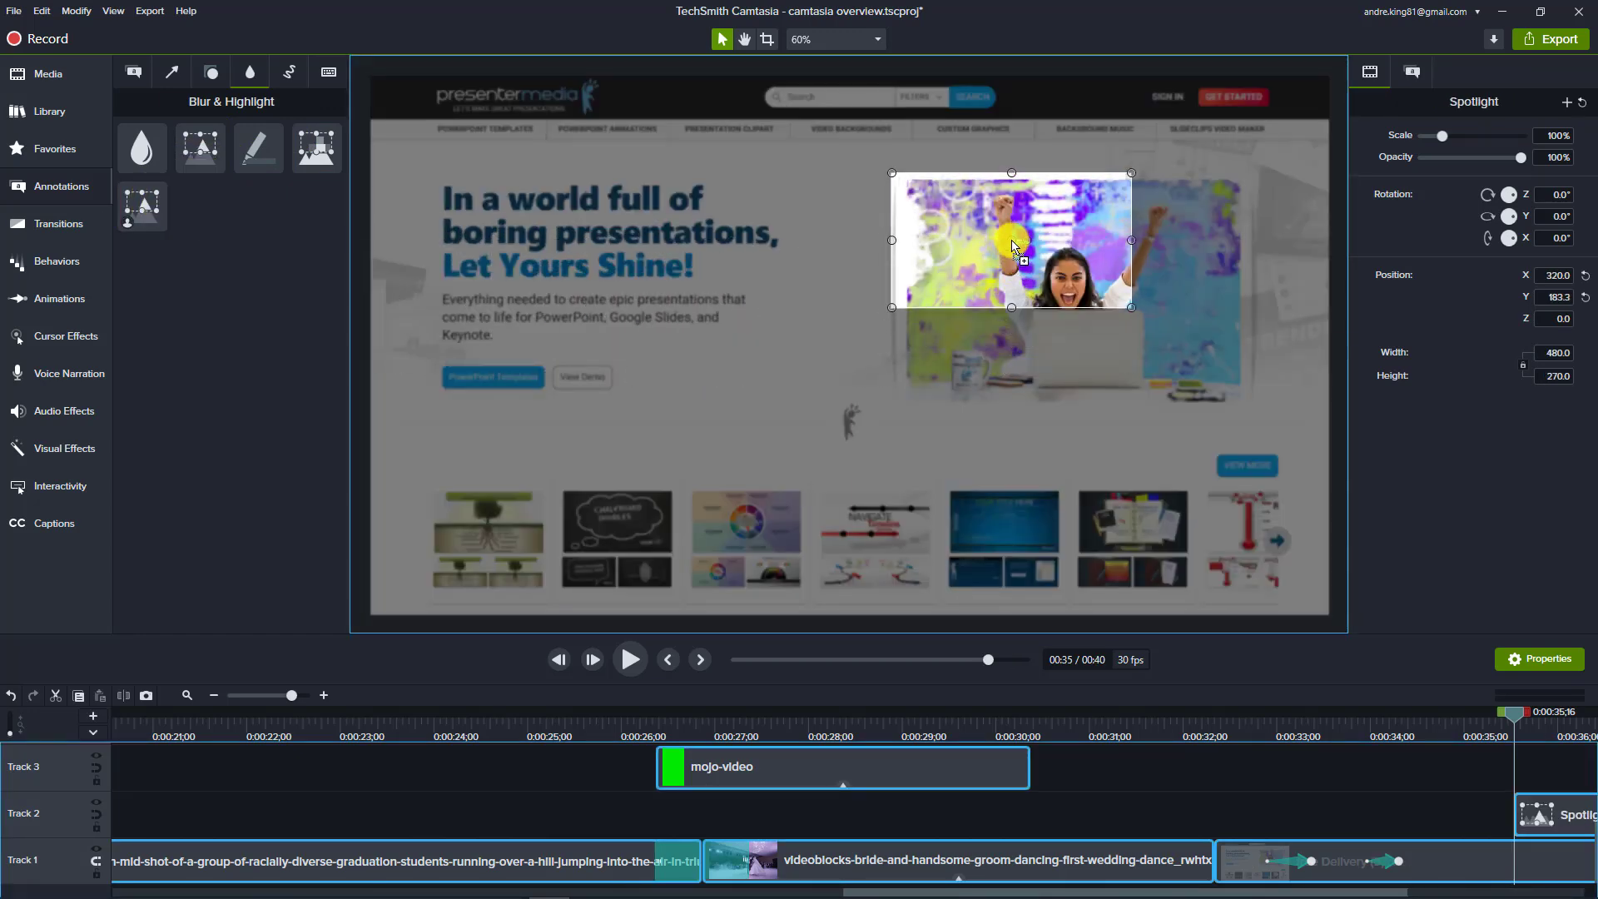
pyautogui.moveTo(1126, 312); pyautogui.dragTo(1275, 409)
pyautogui.moveTo(1155, 339); pyautogui.dragTo(1158, 340)
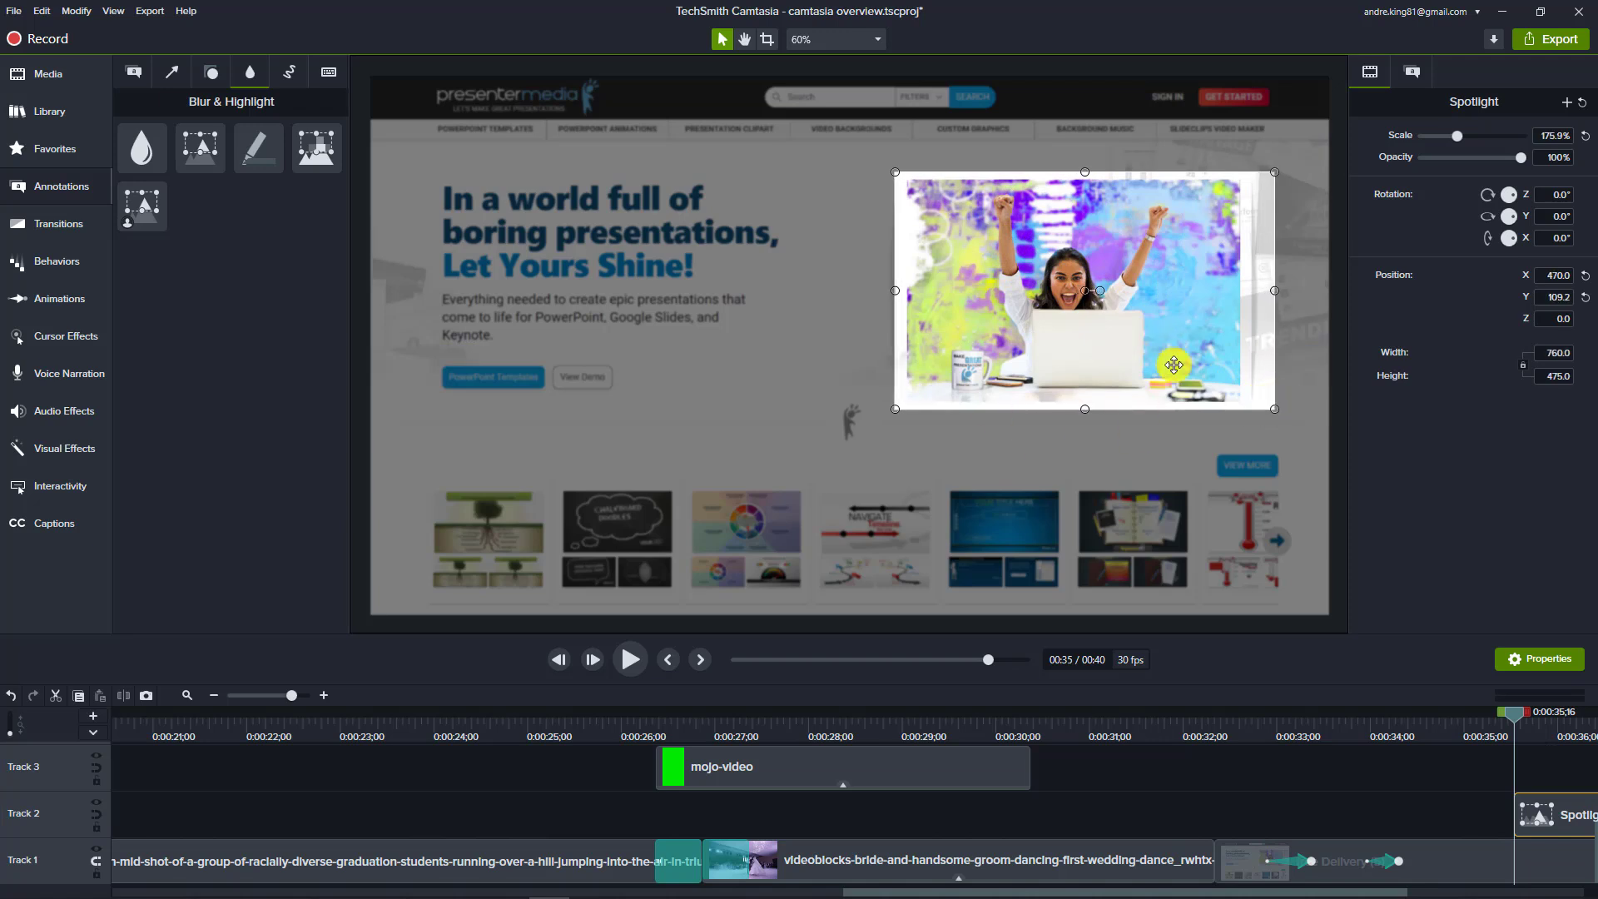
pyautogui.click(643, 350)
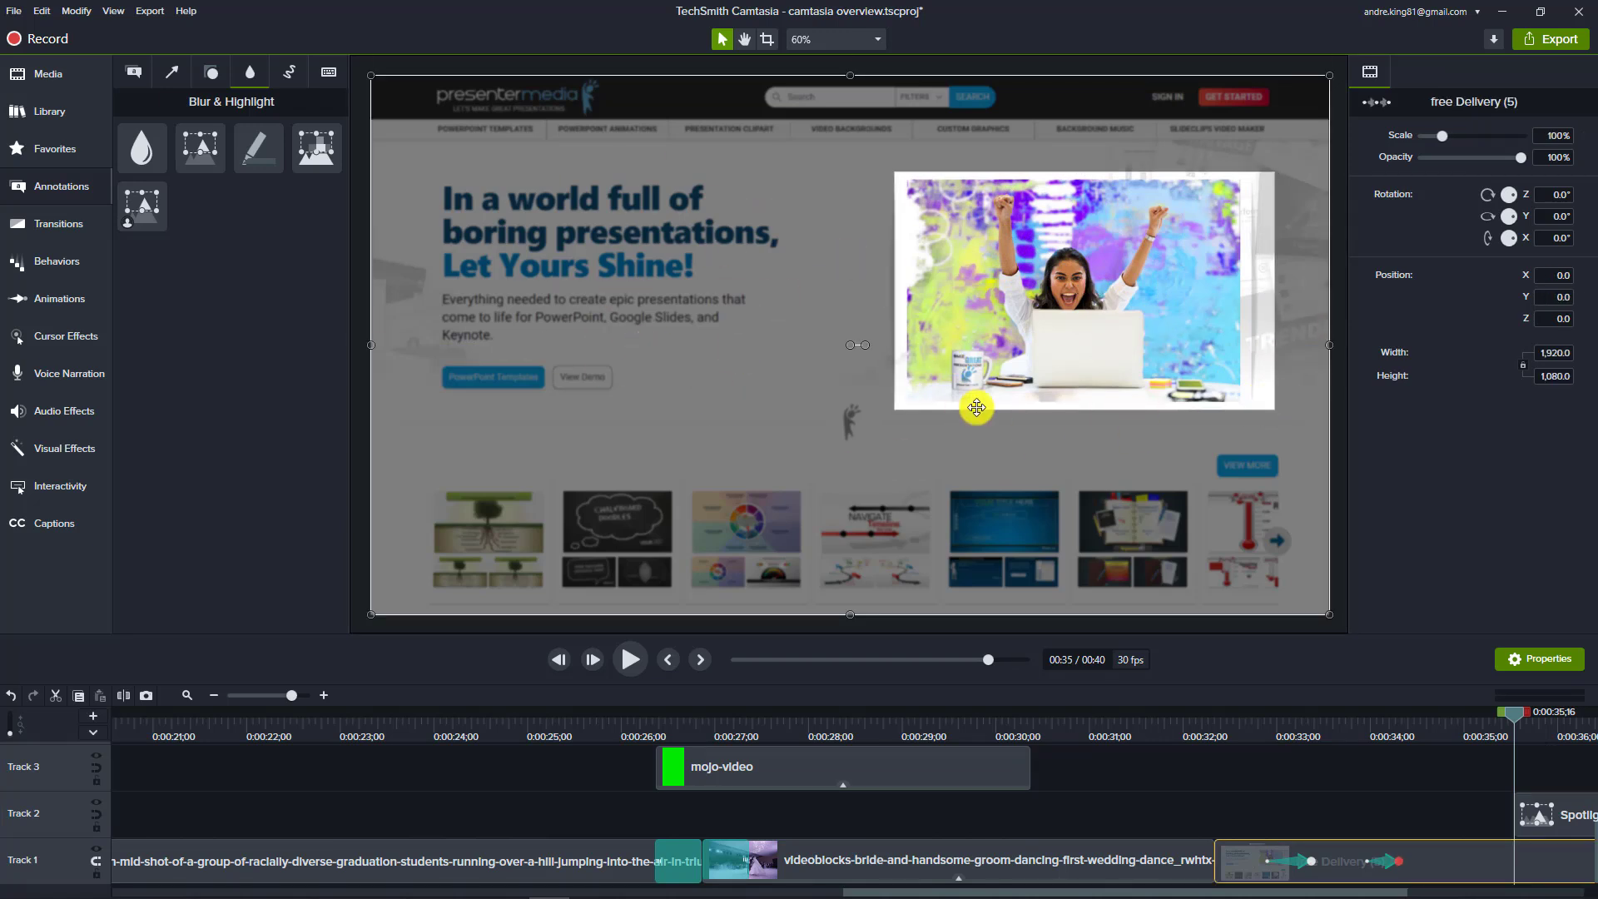
# Step: Delete the spotlight and drag a Blur annotation onto Track 2
pyautogui.moveTo(1514, 721); pyautogui.dragTo(1548, 721)
pyautogui.click(1116, 360)
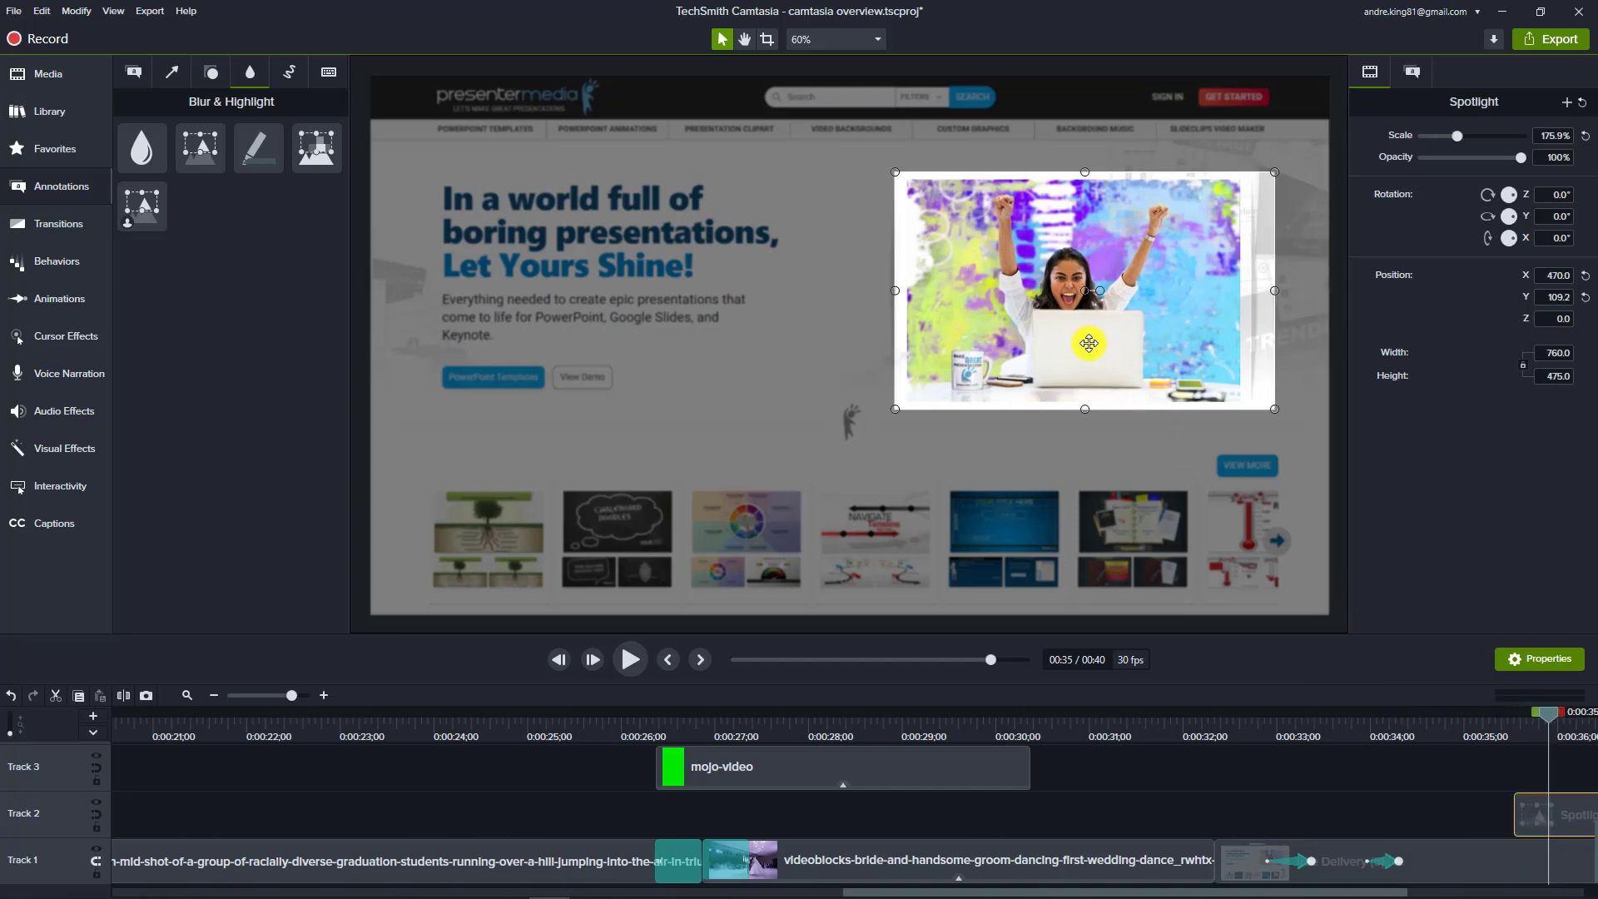
pyautogui.press('Delete')
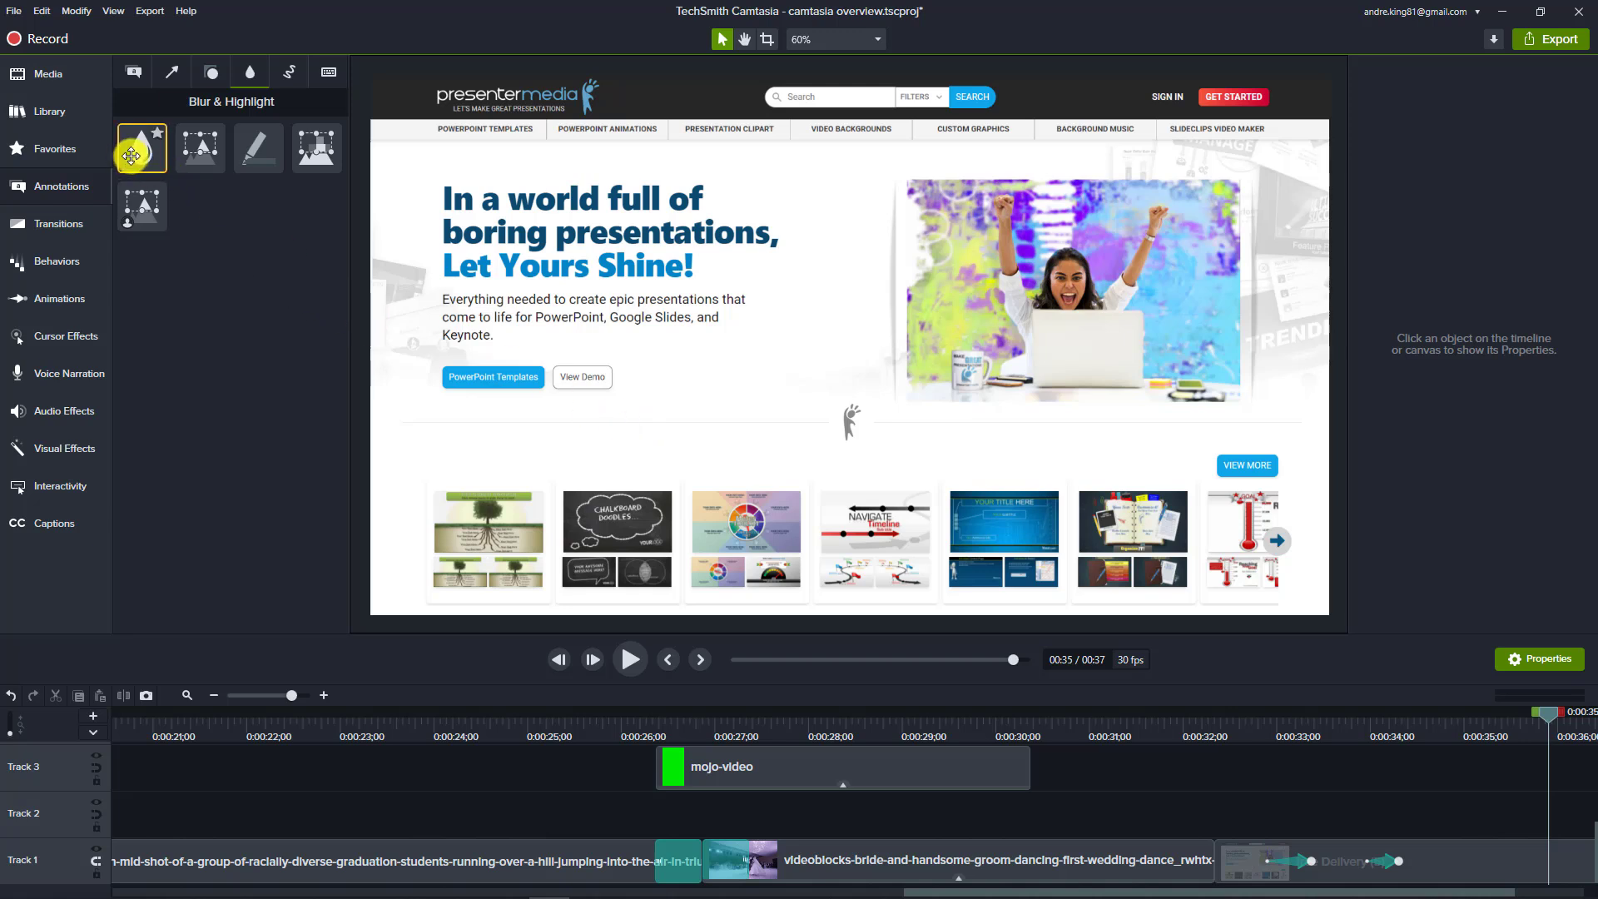
pyautogui.moveTo(133, 155); pyautogui.dragTo(1485, 814)
# Step: Fit the blur over the headline, add a yellow highlight over the buttons, then undo both
pyautogui.moveTo(866, 339); pyautogui.dragTo(588, 232)
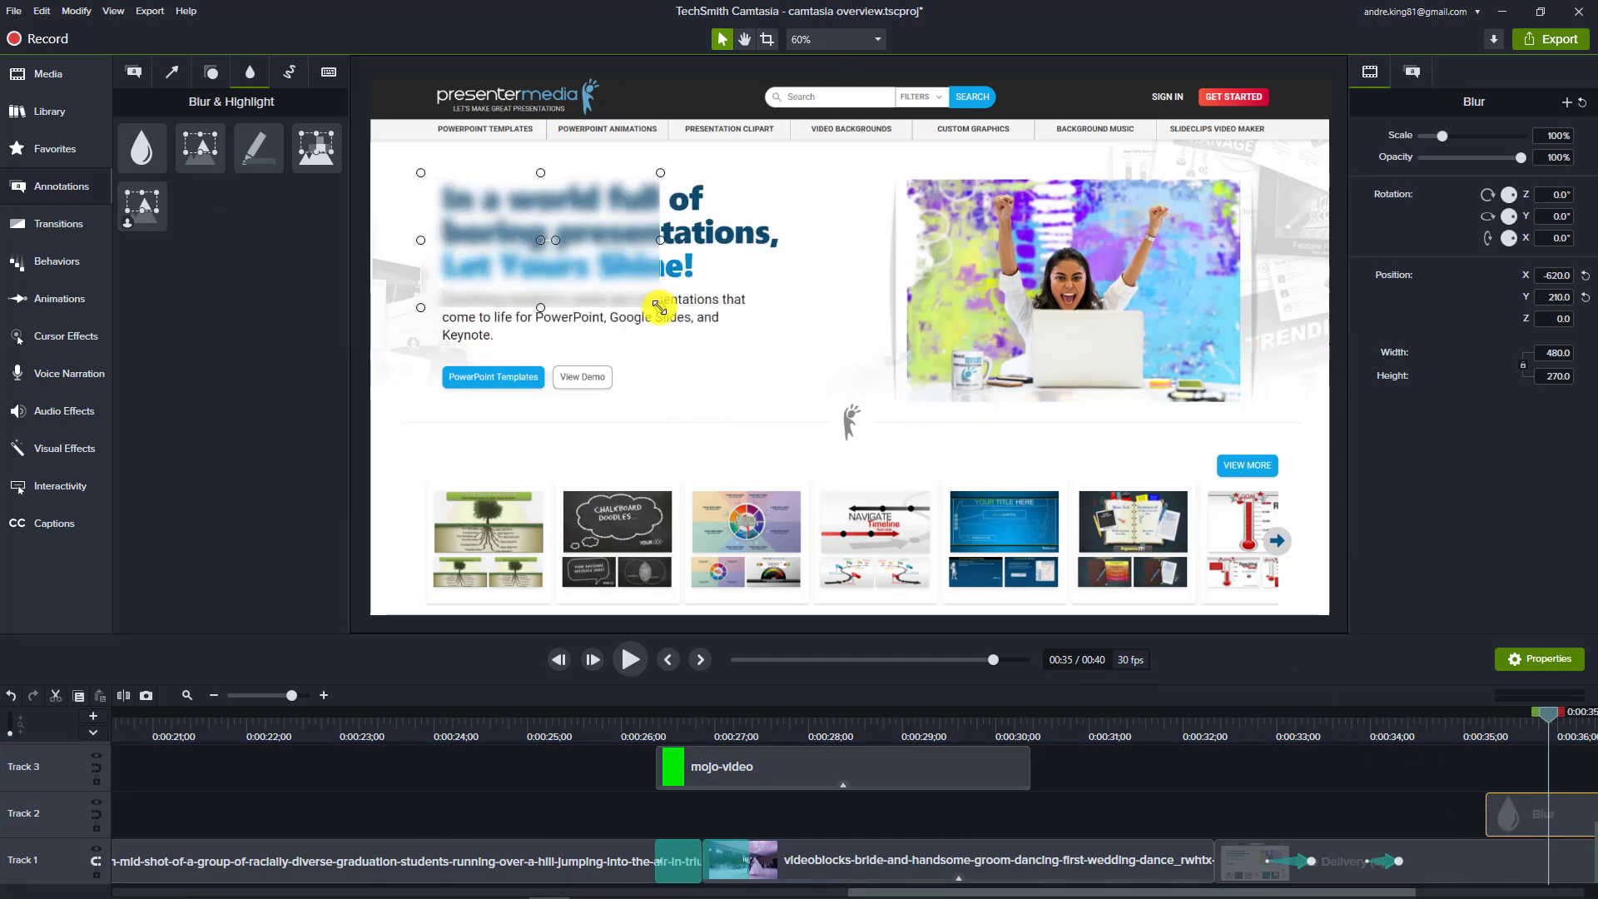
pyautogui.moveTo(688, 307); pyautogui.dragTo(797, 288)
pyautogui.moveTo(716, 231); pyautogui.dragTo(724, 235)
pyautogui.moveTo(428, 177); pyautogui.dragTo(436, 176)
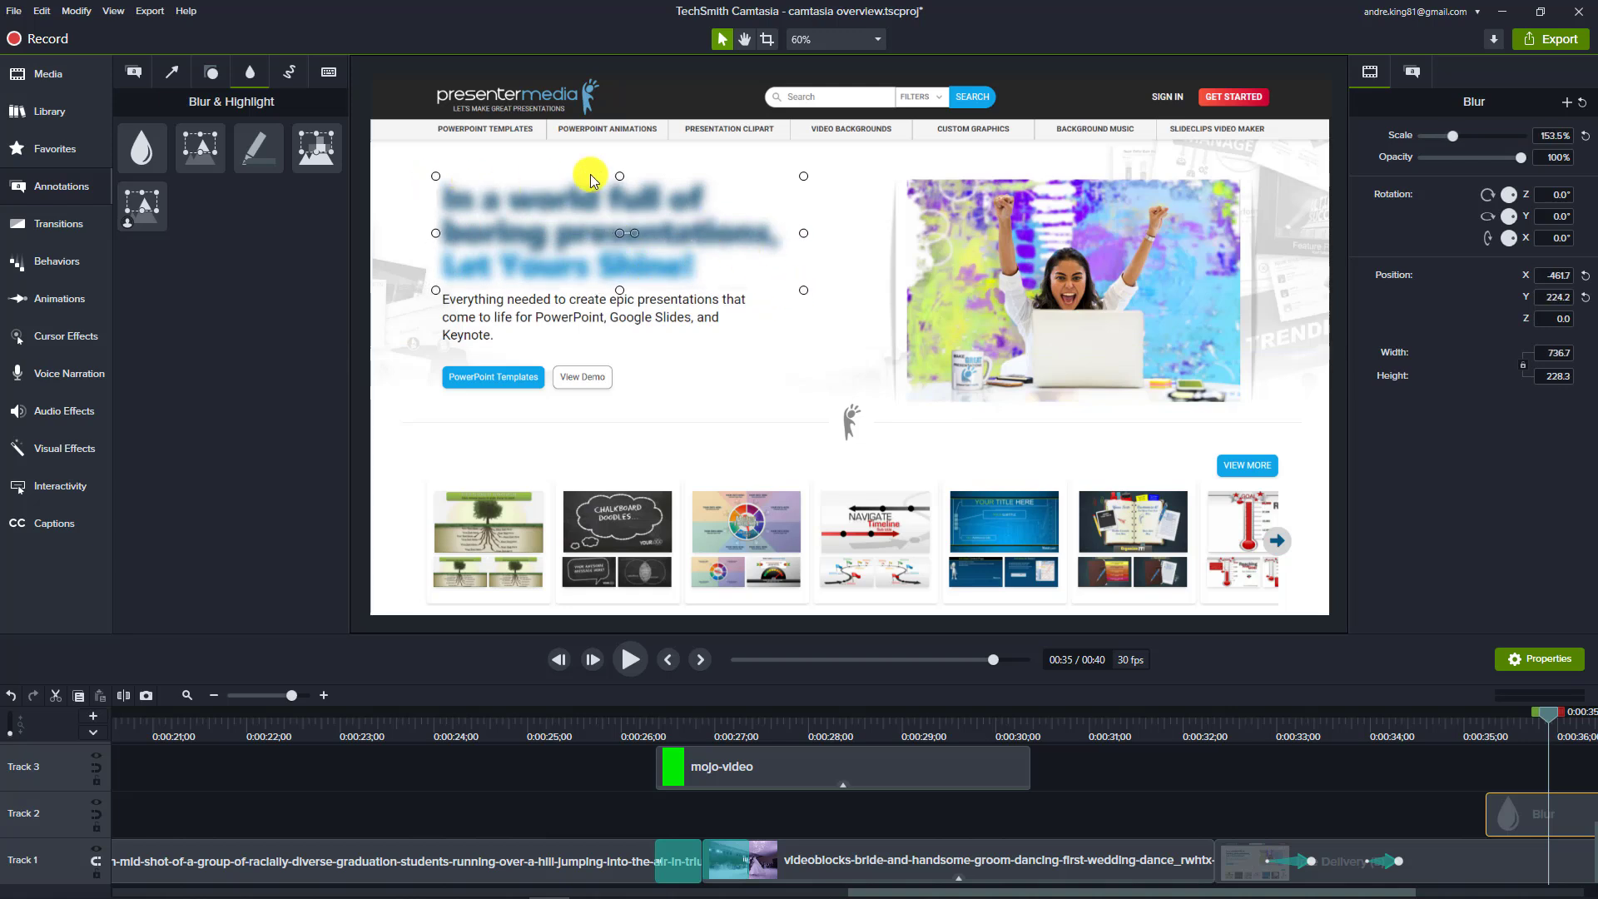
pyautogui.moveTo(799, 178); pyautogui.dragTo(792, 176)
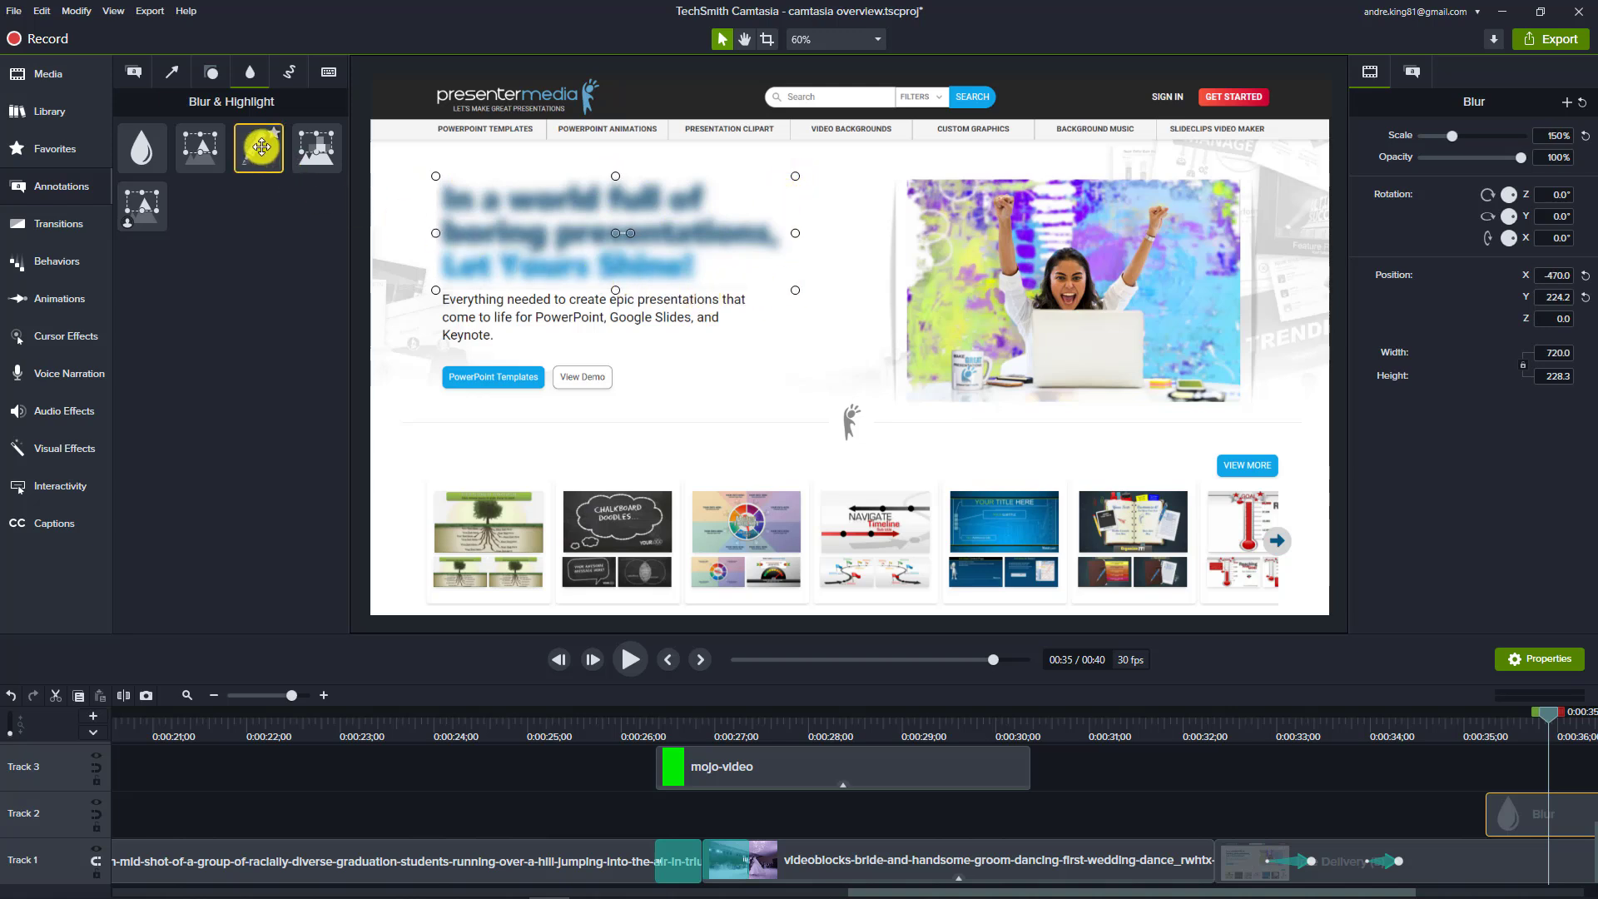
pyautogui.moveTo(316, 148)
pyautogui.mouseDown()
pyautogui.moveTo(541, 267)
pyautogui.moveTo(740, 404)
pyautogui.moveTo(1034, 374)
pyautogui.moveTo(1053, 258)
pyautogui.moveTo(1215, 391)
pyautogui.moveTo(801, 466)
pyautogui.moveTo(670, 443)
pyautogui.mouseUp()
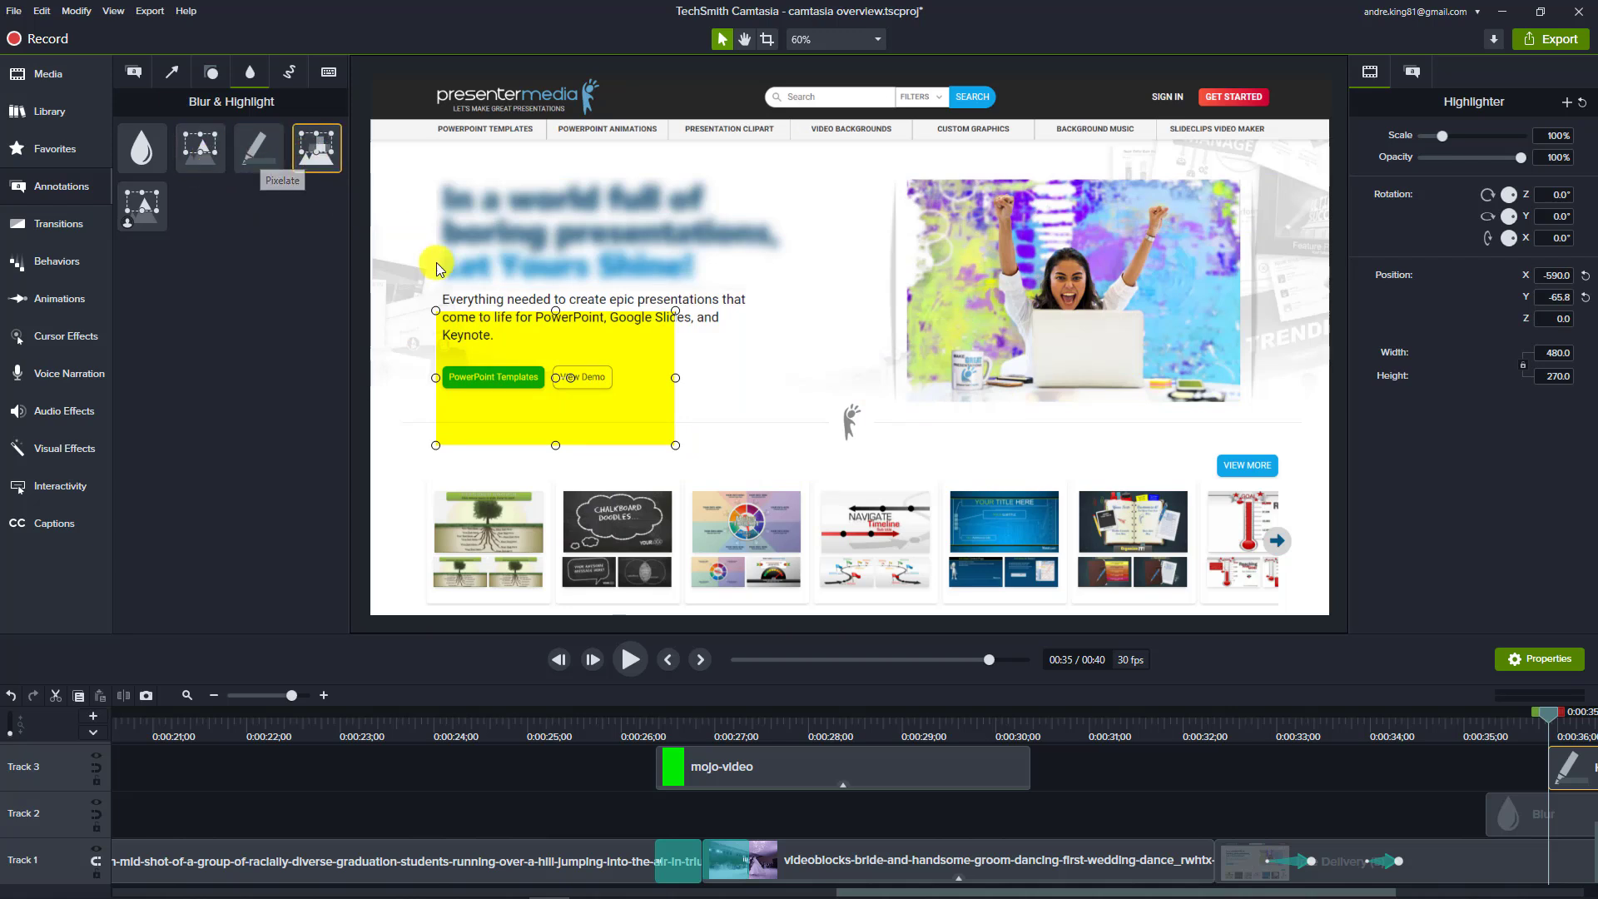
pyautogui.hotkey('ctrl', 'z')
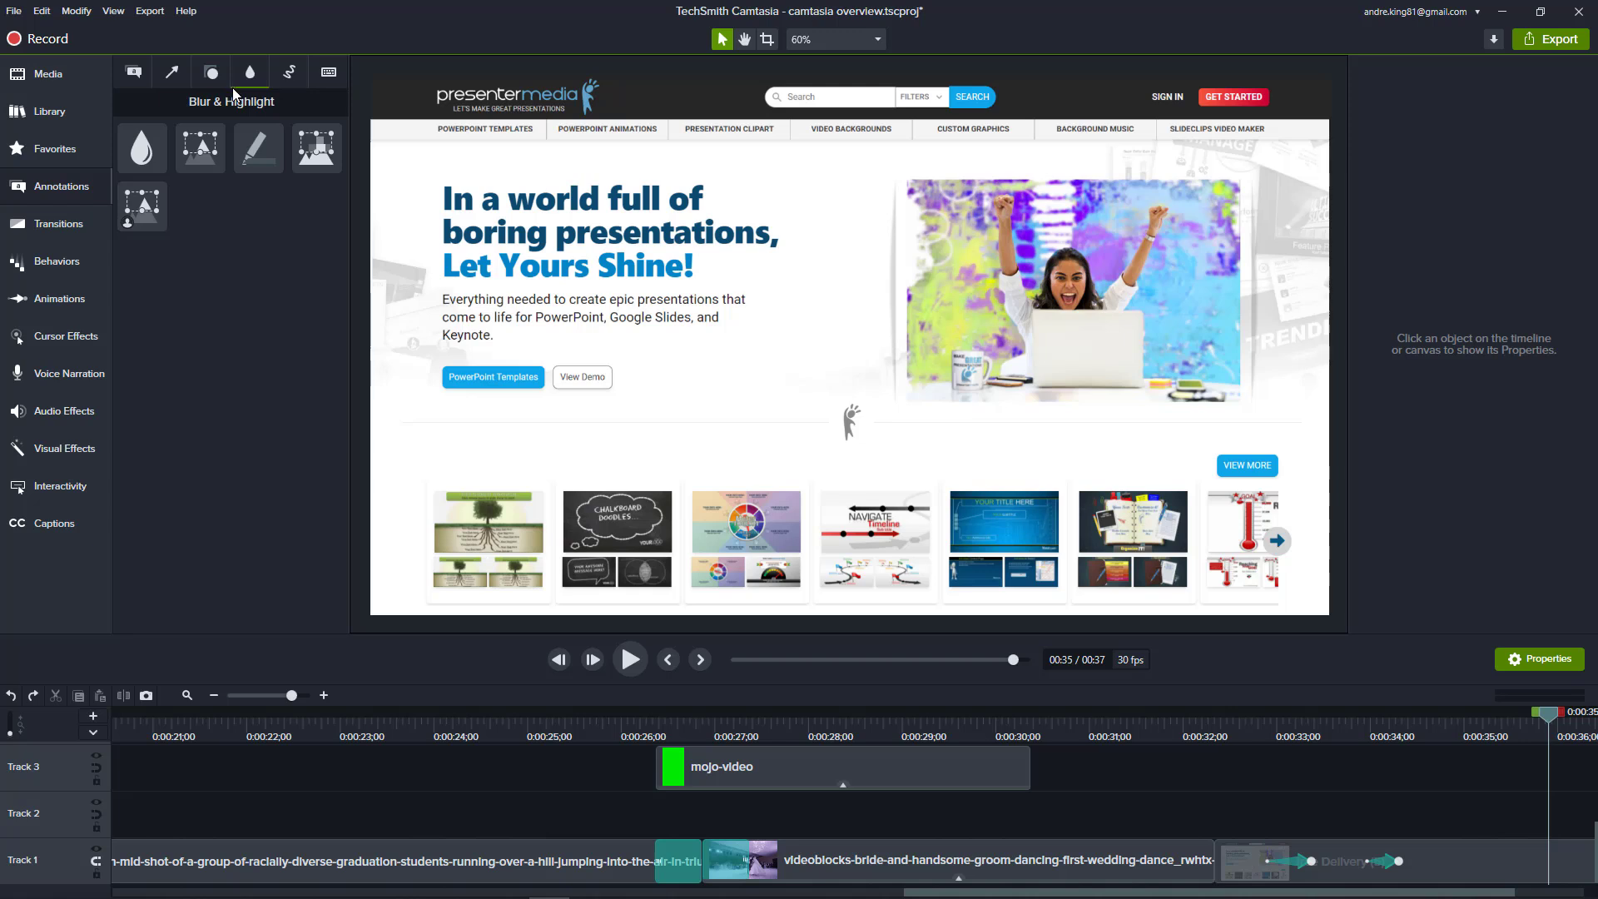
# Step: Drag the red Sketch Motion rectangle onto the canvas and fit it around the woman's photo
pyautogui.click(289, 74)
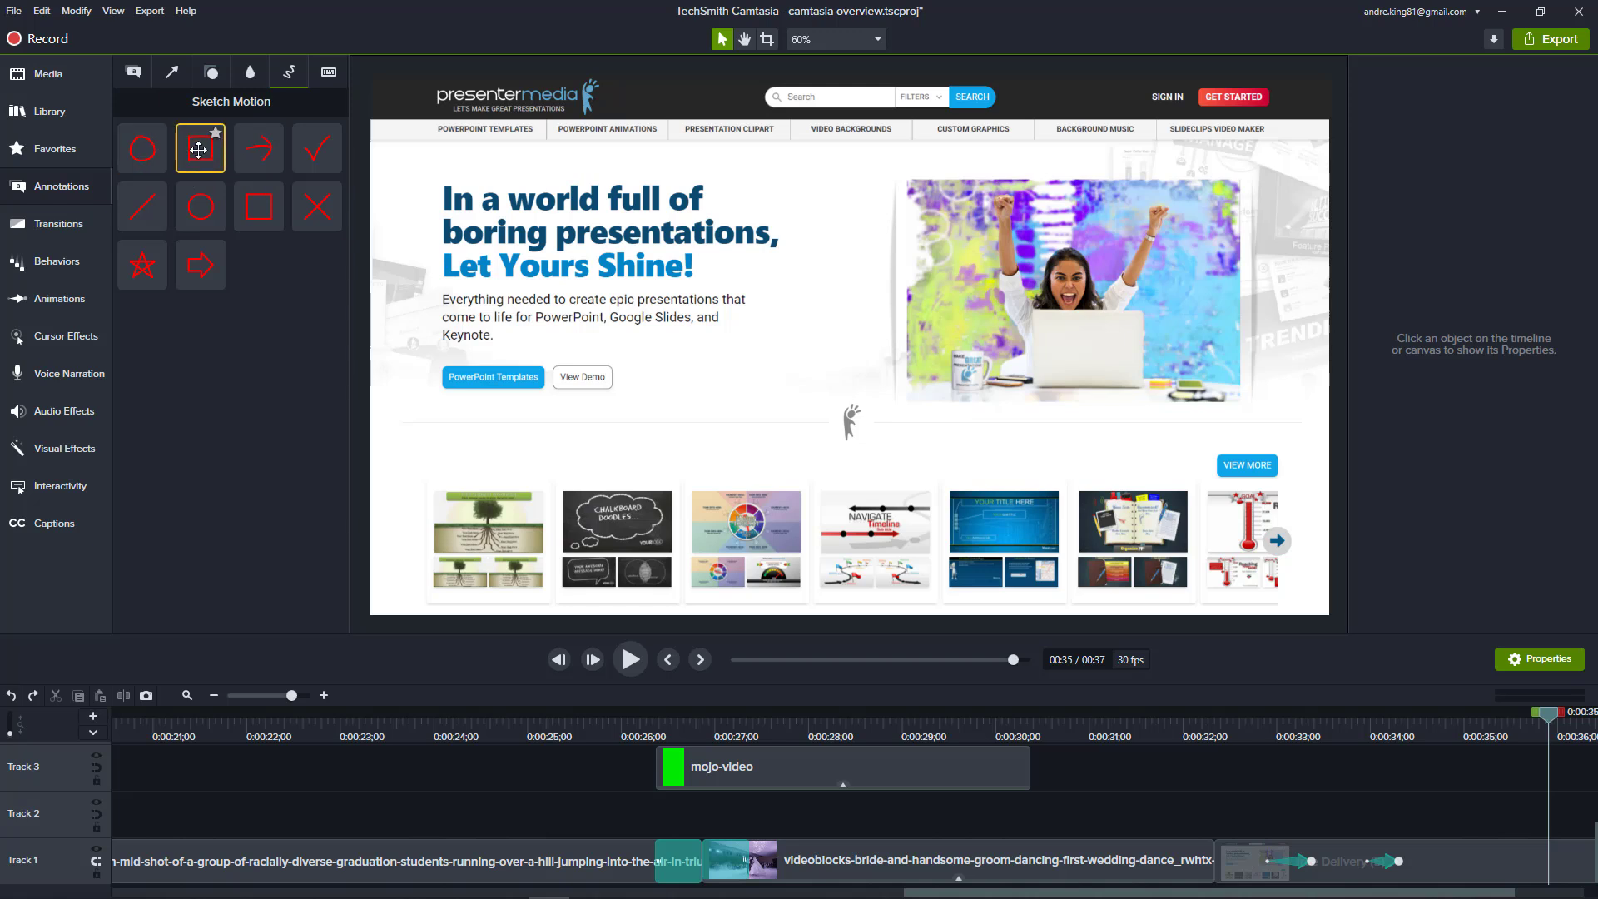
pyautogui.moveTo(198, 150)
pyautogui.mouseDown()
pyautogui.moveTo(1282, 862)
pyautogui.moveTo(1310, 812)
pyautogui.moveTo(1369, 814)
pyautogui.mouseUp()
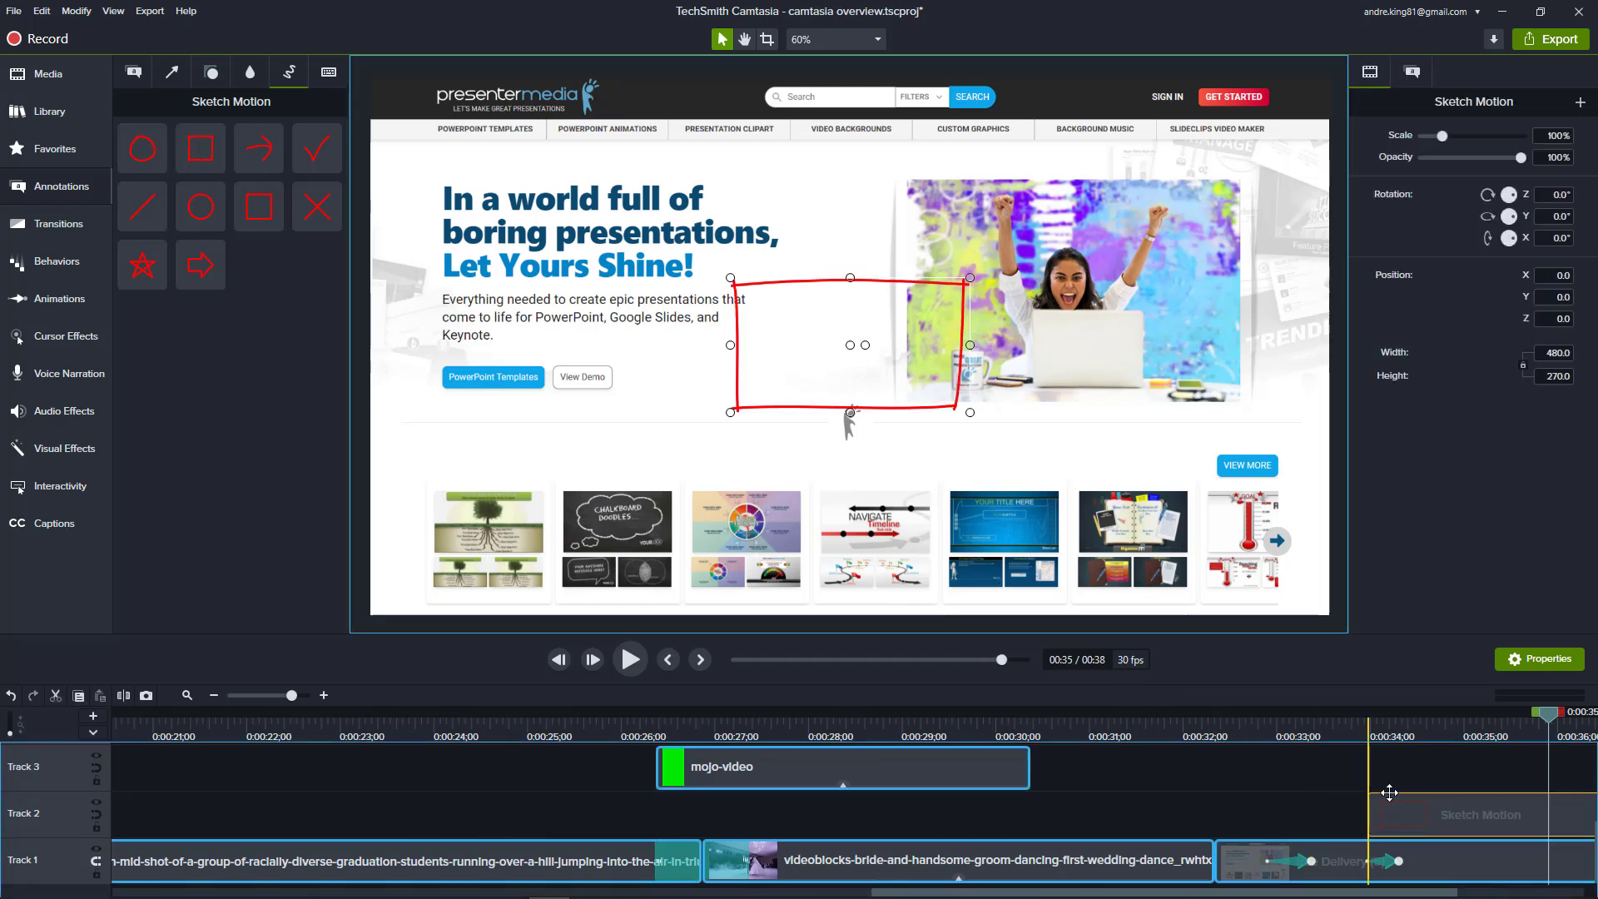
pyautogui.moveTo(852, 341); pyautogui.dragTo(1020, 236)
pyautogui.moveTo(1126, 302)
pyautogui.mouseDown()
pyautogui.moveTo(1265, 384)
pyautogui.moveTo(1291, 422)
pyautogui.mouseUp()
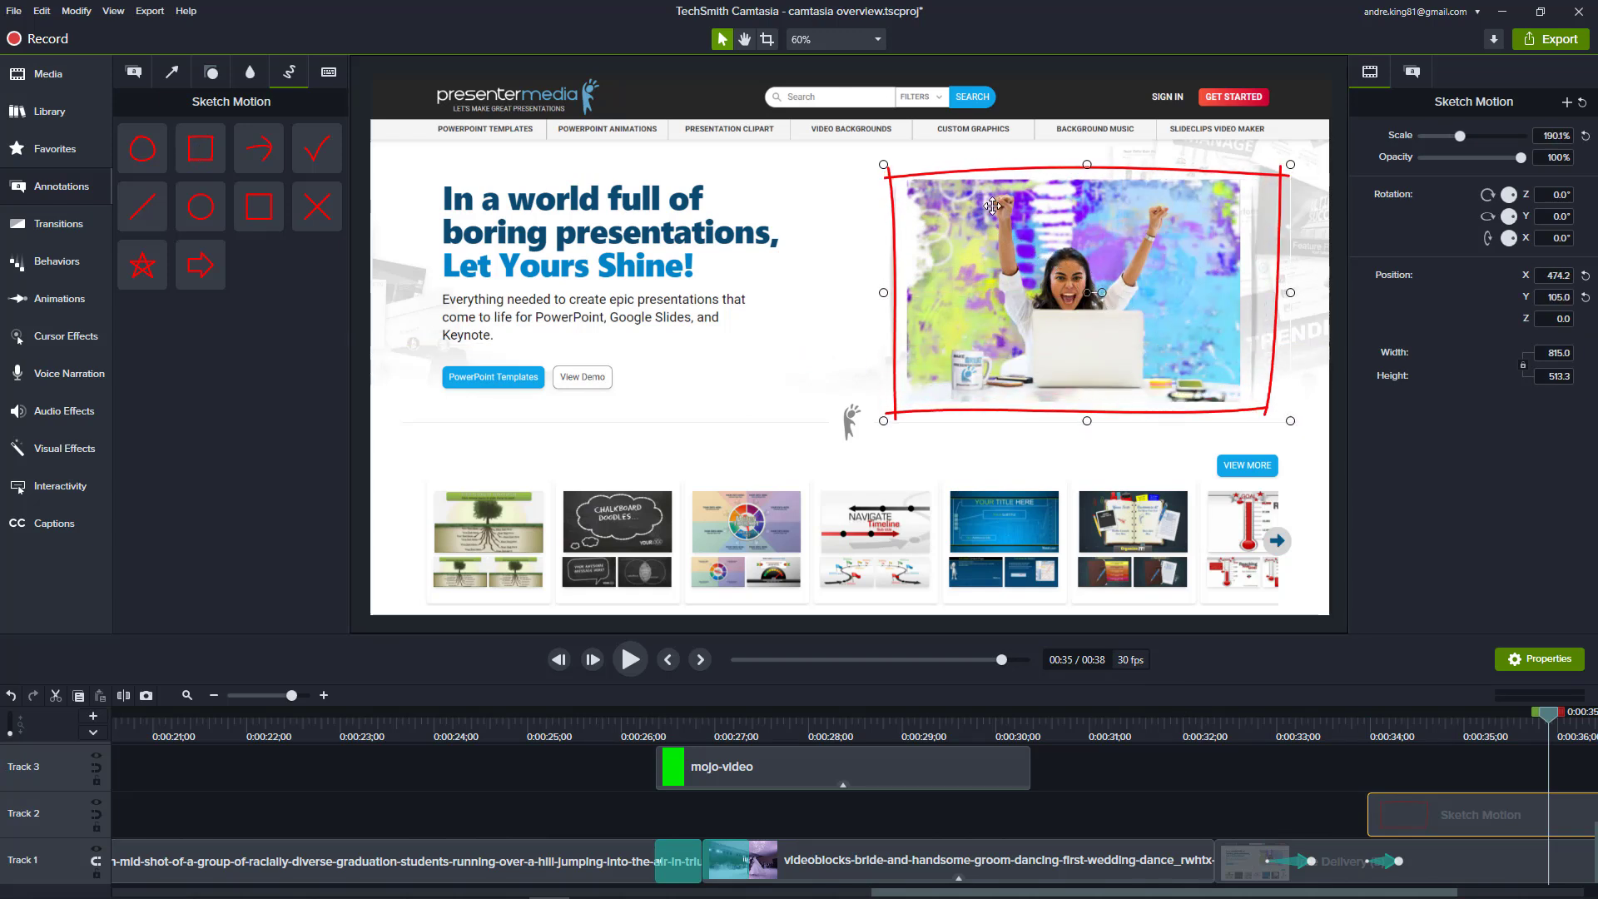
pyautogui.moveTo(981, 175); pyautogui.dragTo(977, 174)
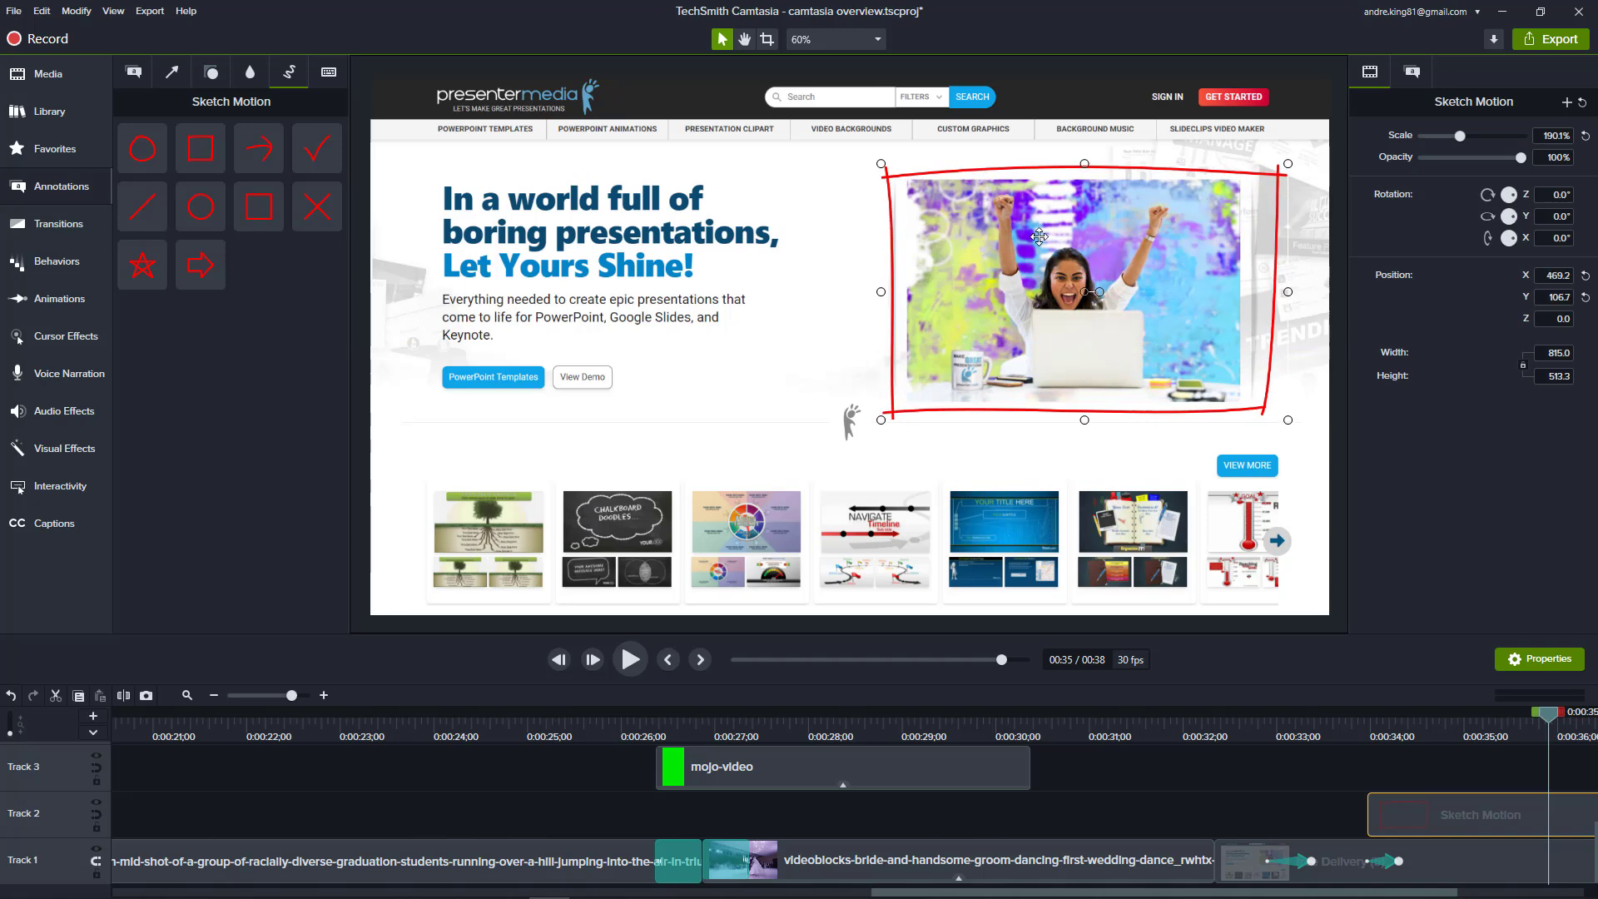
# Step: Adjust the rectangle clip on the timeline, preview it from 0:00:34;23, and set draw time to 0.3
pyautogui.moveTo(1553, 722); pyautogui.dragTo(1361, 718)
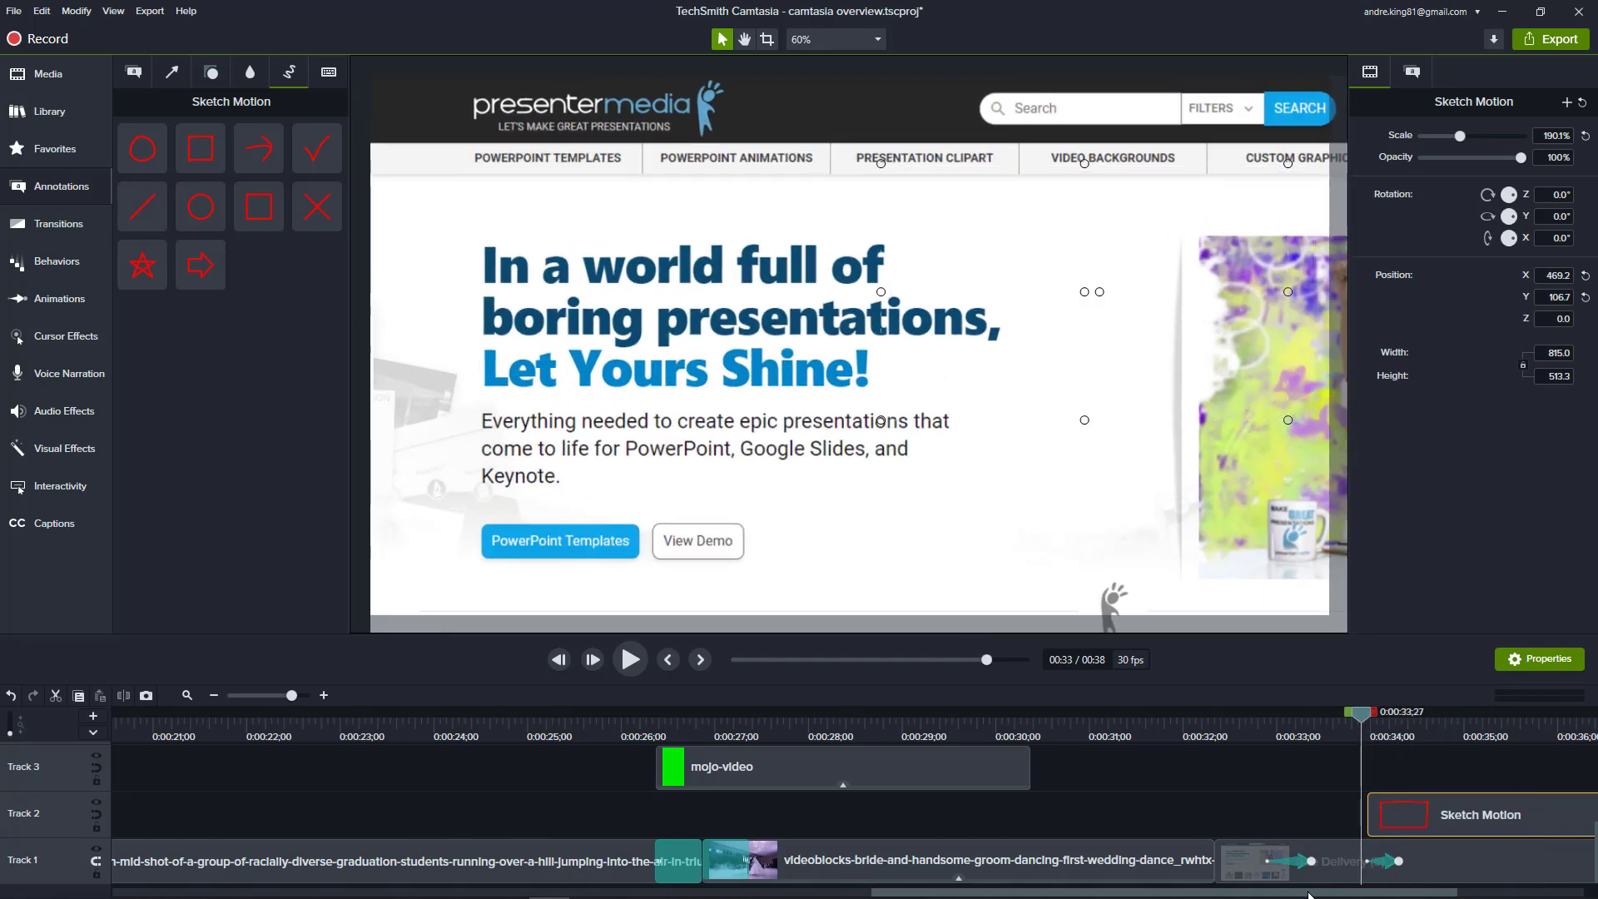
pyautogui.moveTo(1309, 895); pyautogui.dragTo(1433, 895)
pyautogui.moveTo(1301, 820); pyautogui.dragTo(1503, 804)
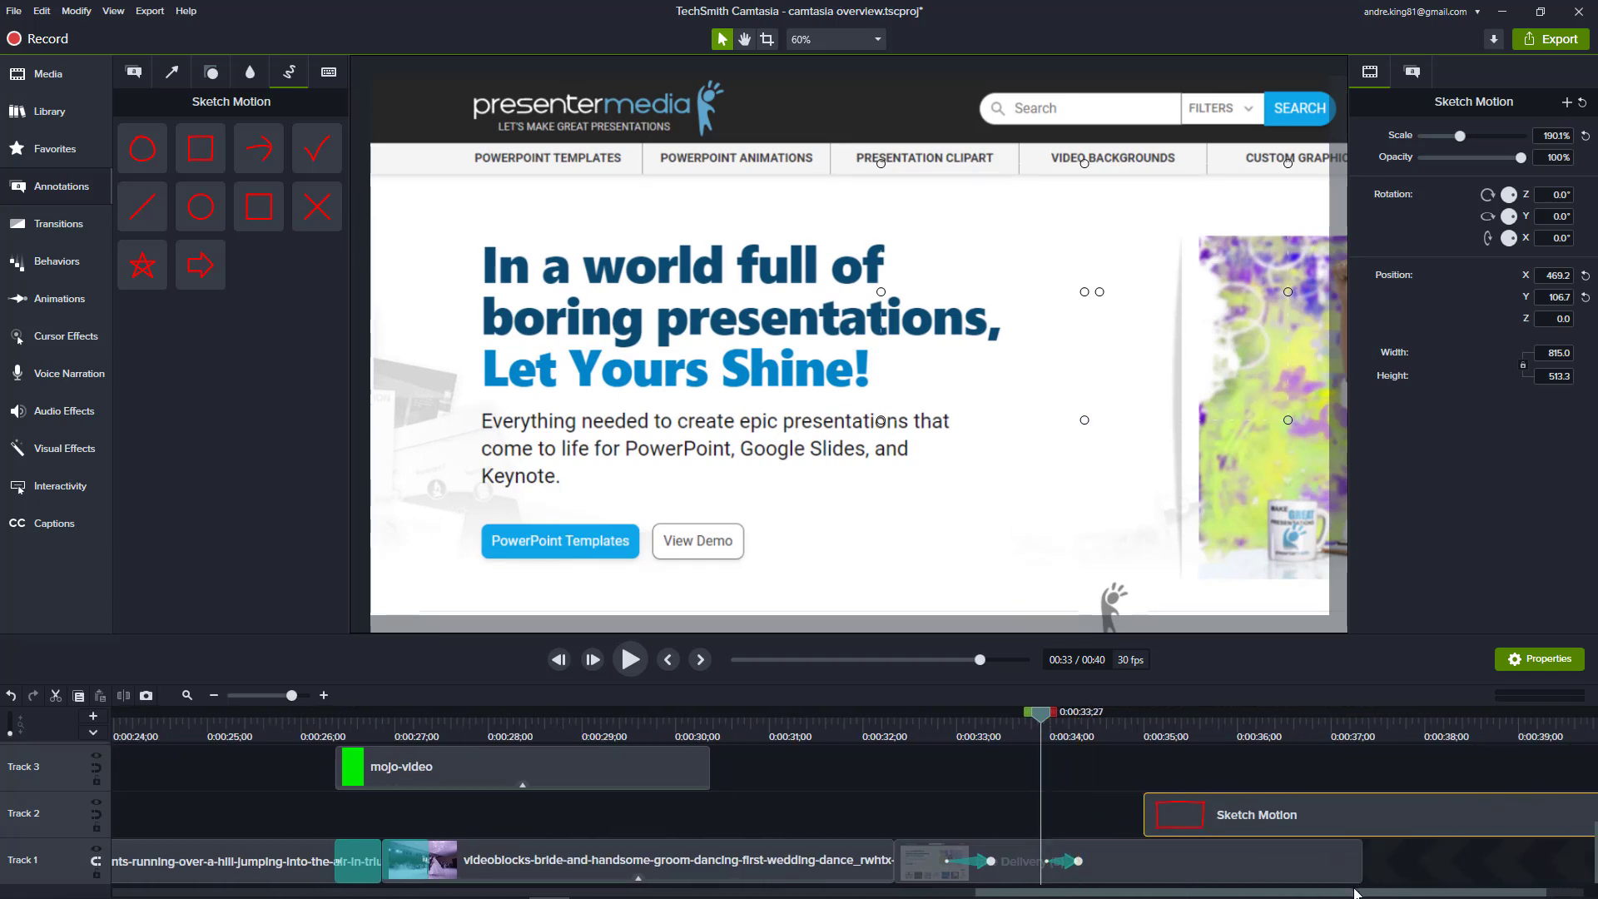
pyautogui.moveTo(1355, 894); pyautogui.dragTo(1393, 895)
pyautogui.moveTo(1409, 810); pyautogui.dragTo(1265, 811)
pyautogui.click(1029, 733)
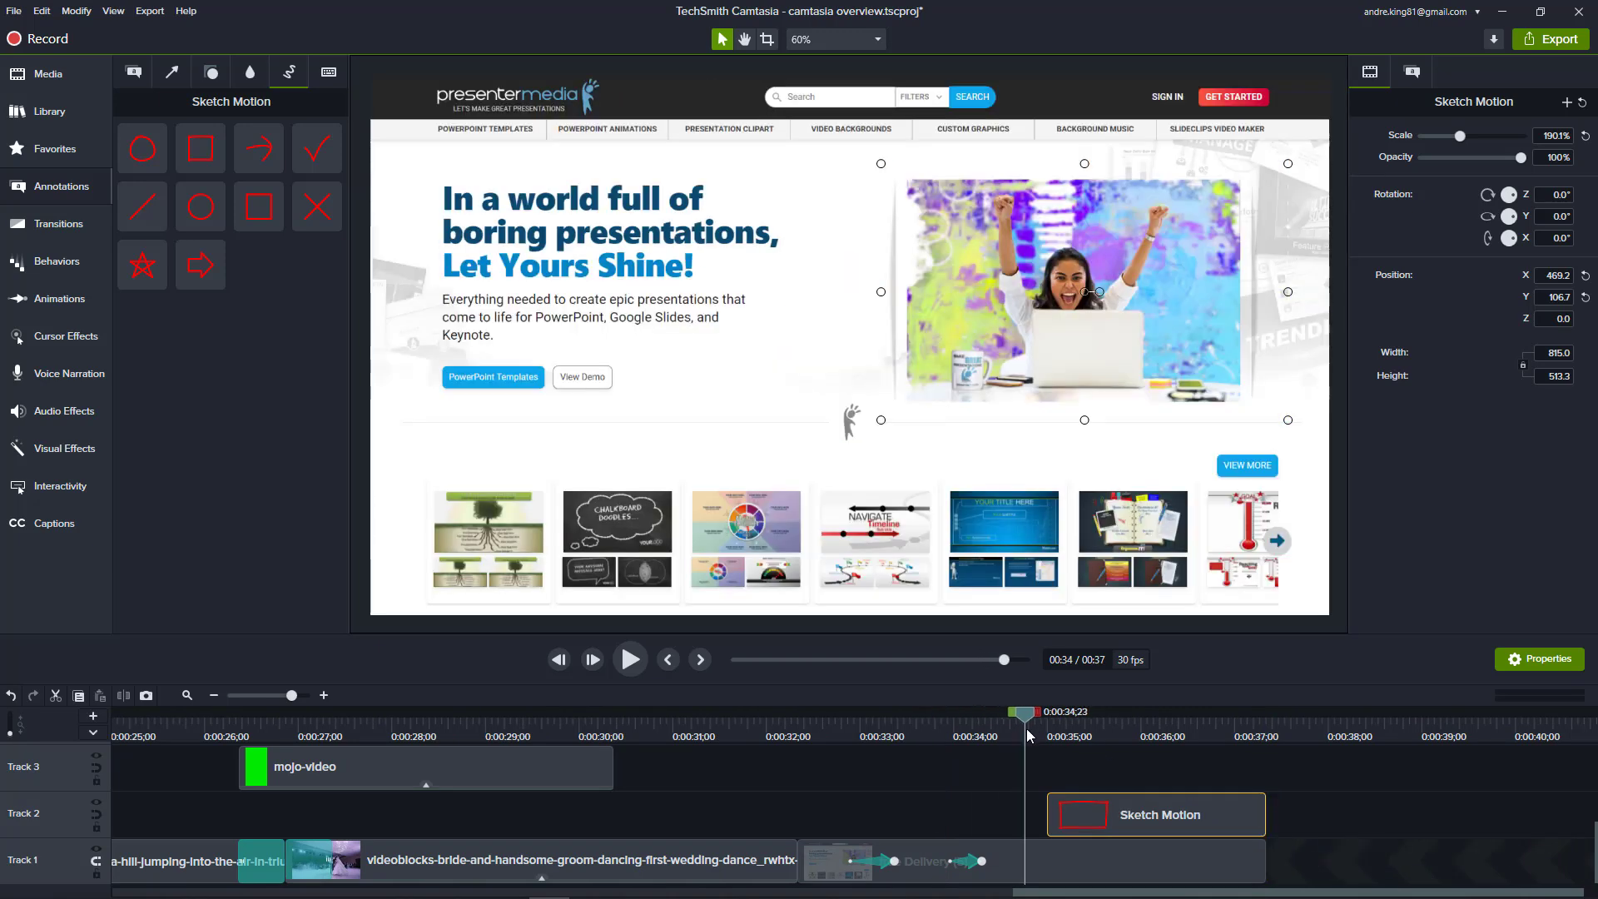
pyautogui.press('space')
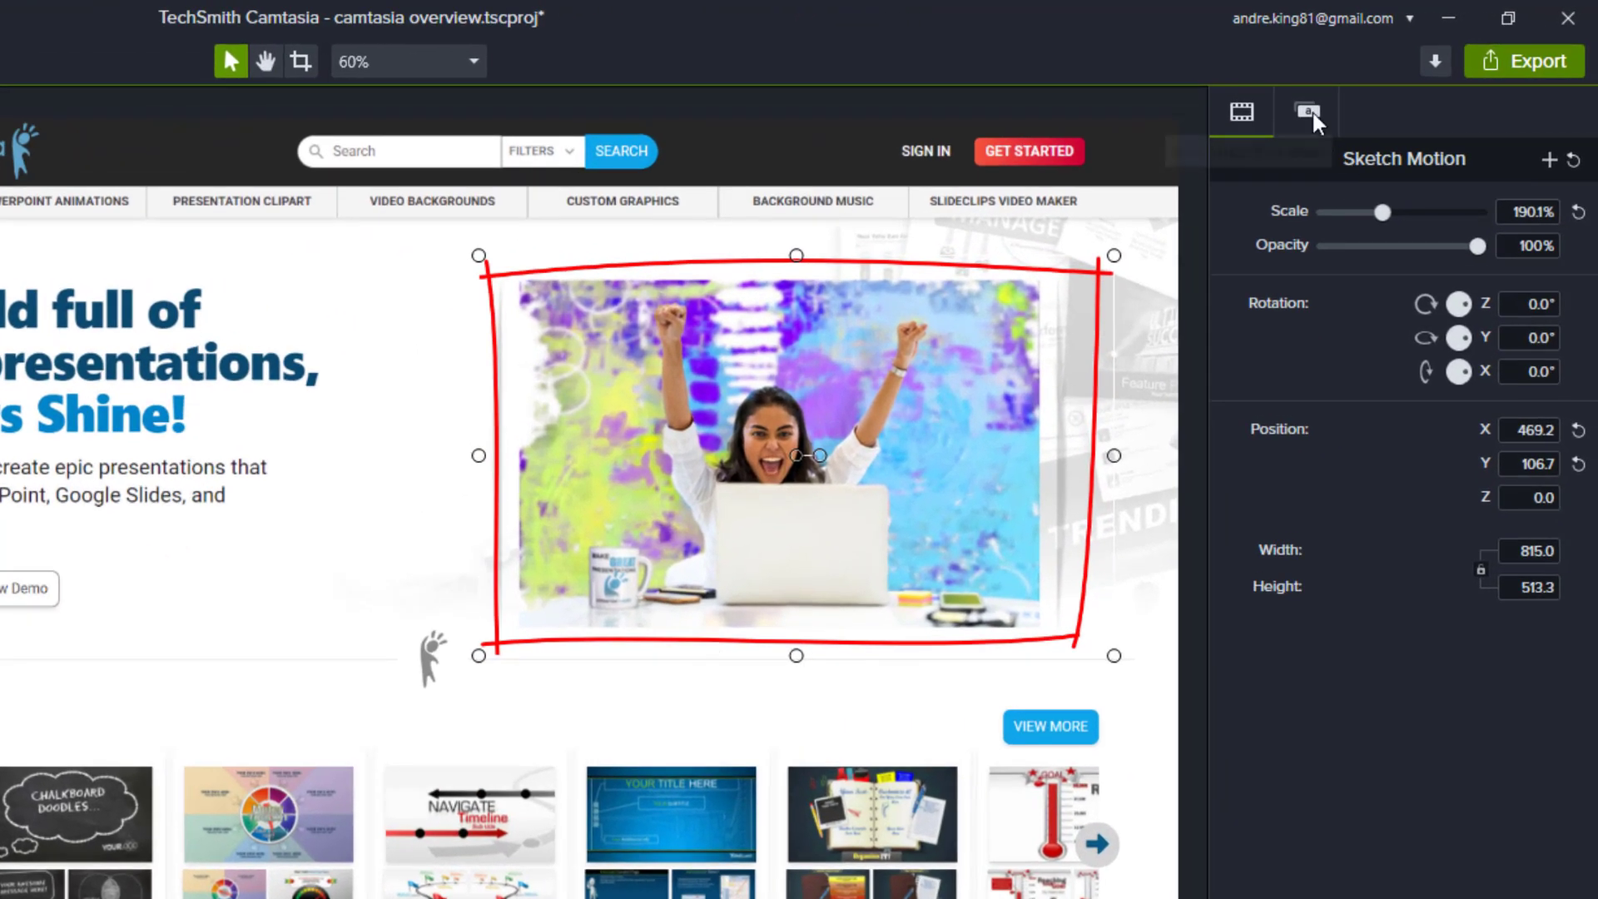
pyautogui.click(1307, 116)
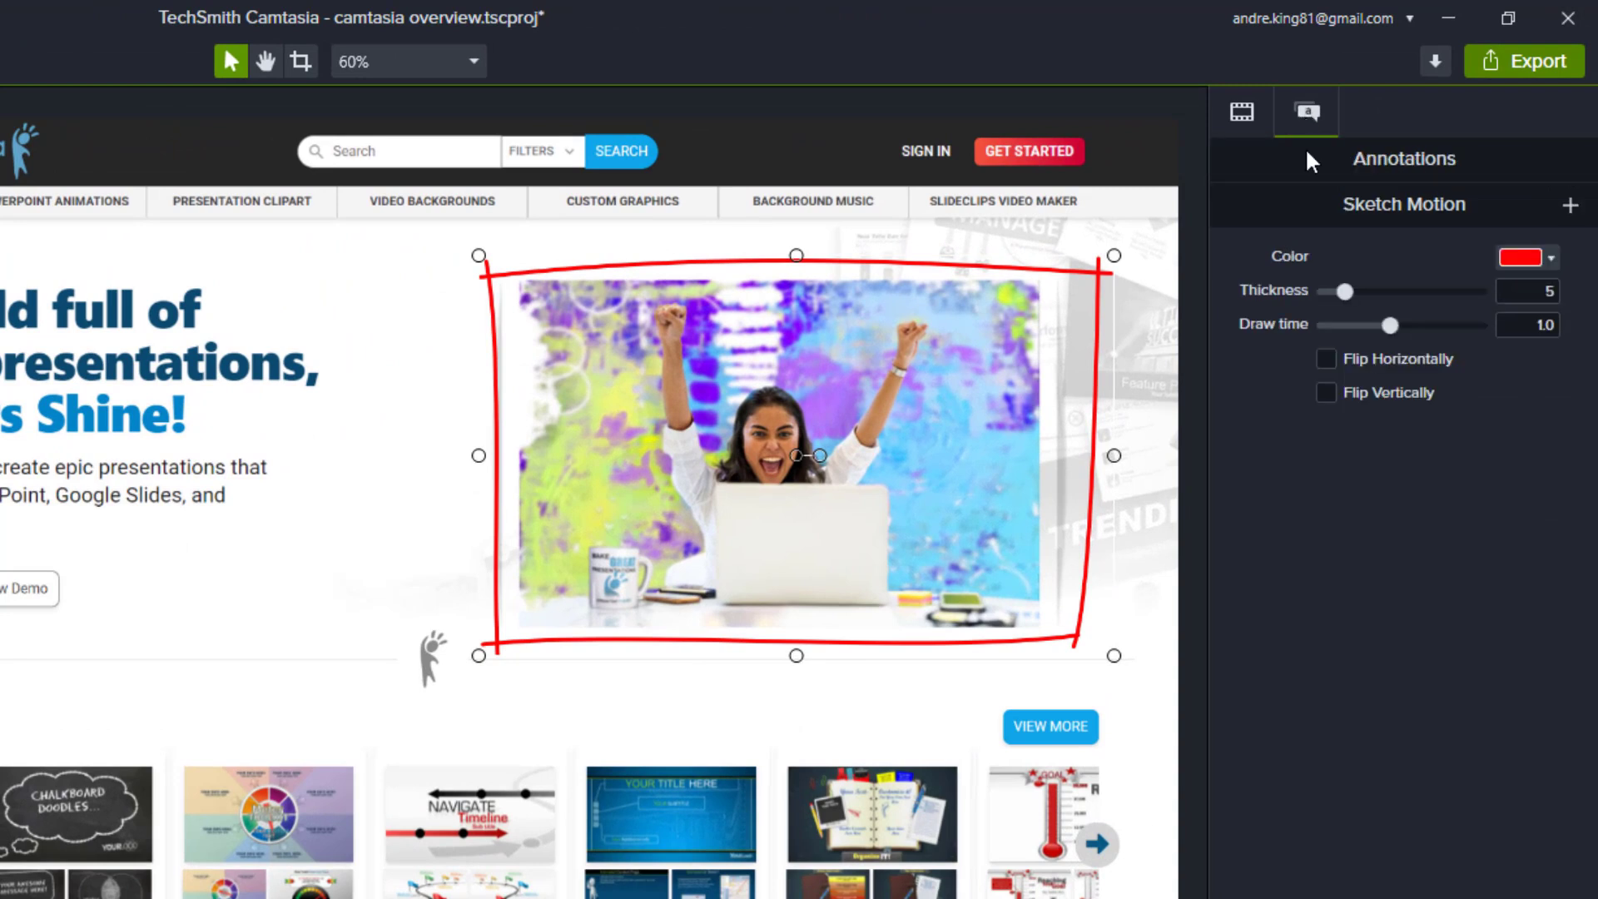
pyautogui.moveTo(1397, 339); pyautogui.dragTo(1350, 339)
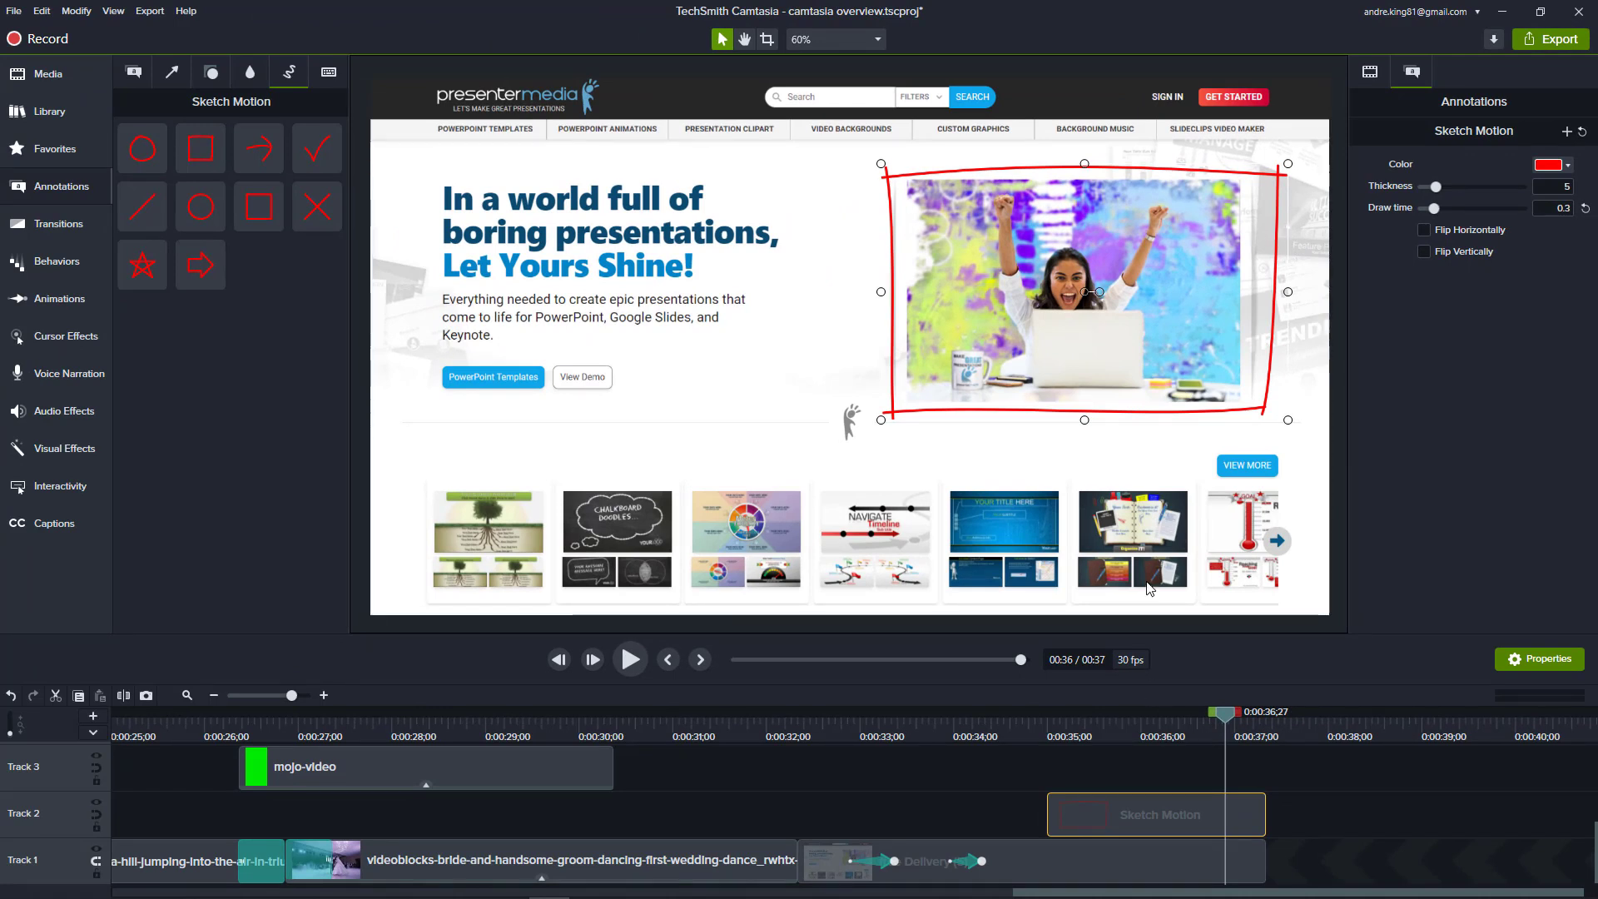
# Step: Swap the old sketch rectangle for a new one, trimmed to end with the video and framing the woman's photo
pyautogui.click(1164, 822)
pyautogui.press('Delete')
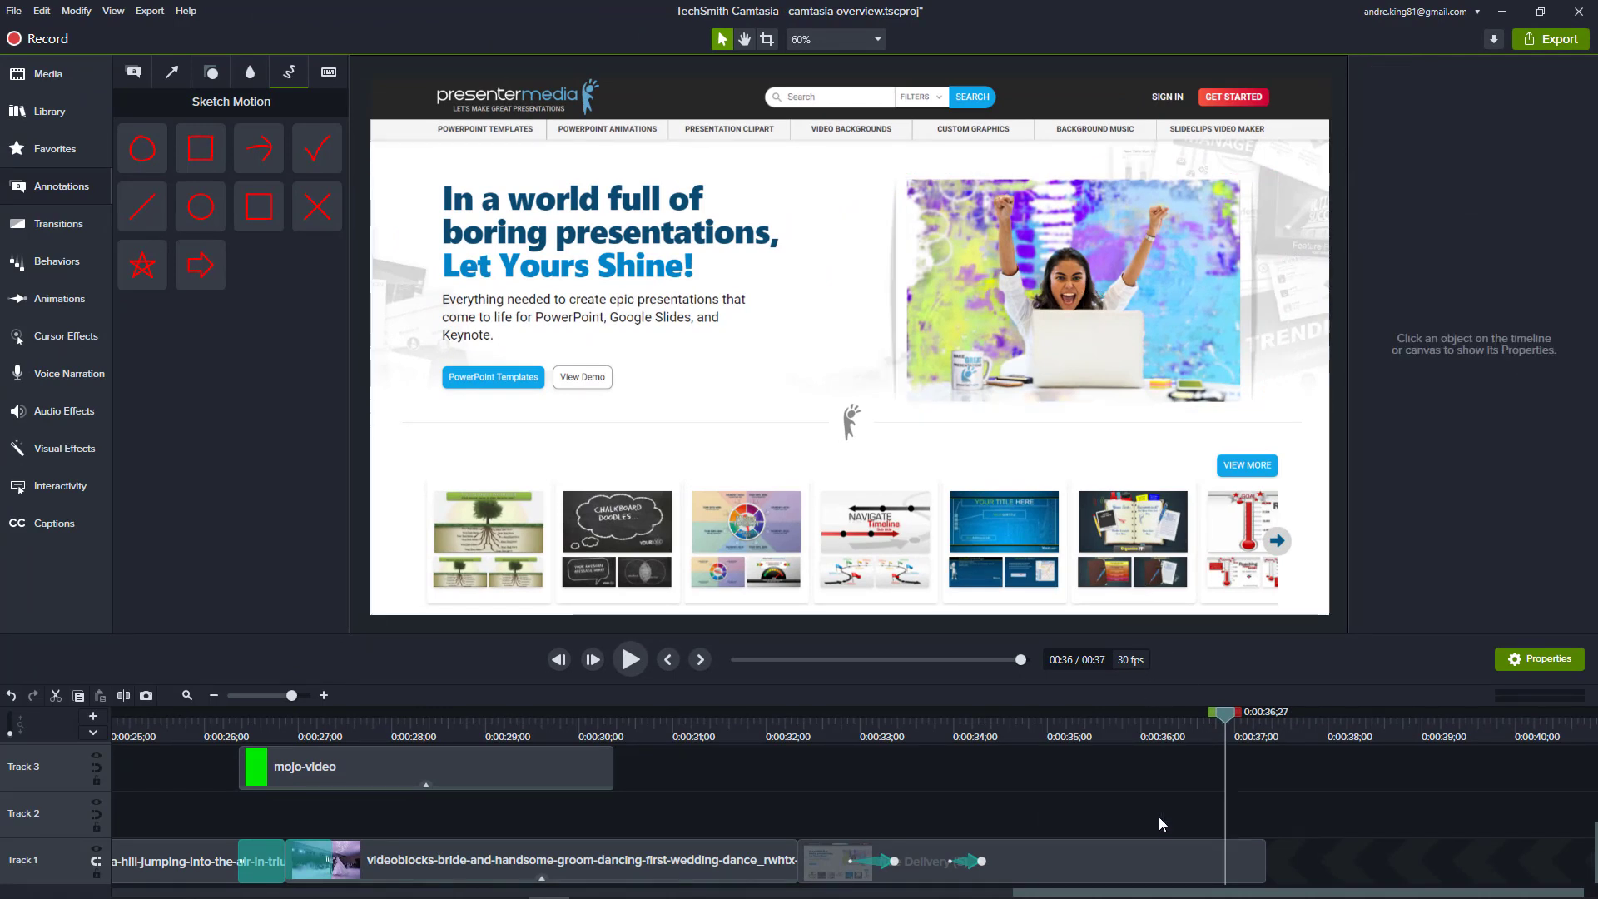
pyautogui.moveTo(258, 207)
pyautogui.mouseDown()
pyautogui.moveTo(614, 414)
pyautogui.moveTo(1124, 817)
pyautogui.moveTo(1030, 817)
pyautogui.mouseUp()
pyautogui.moveTo(1487, 815); pyautogui.dragTo(1265, 816)
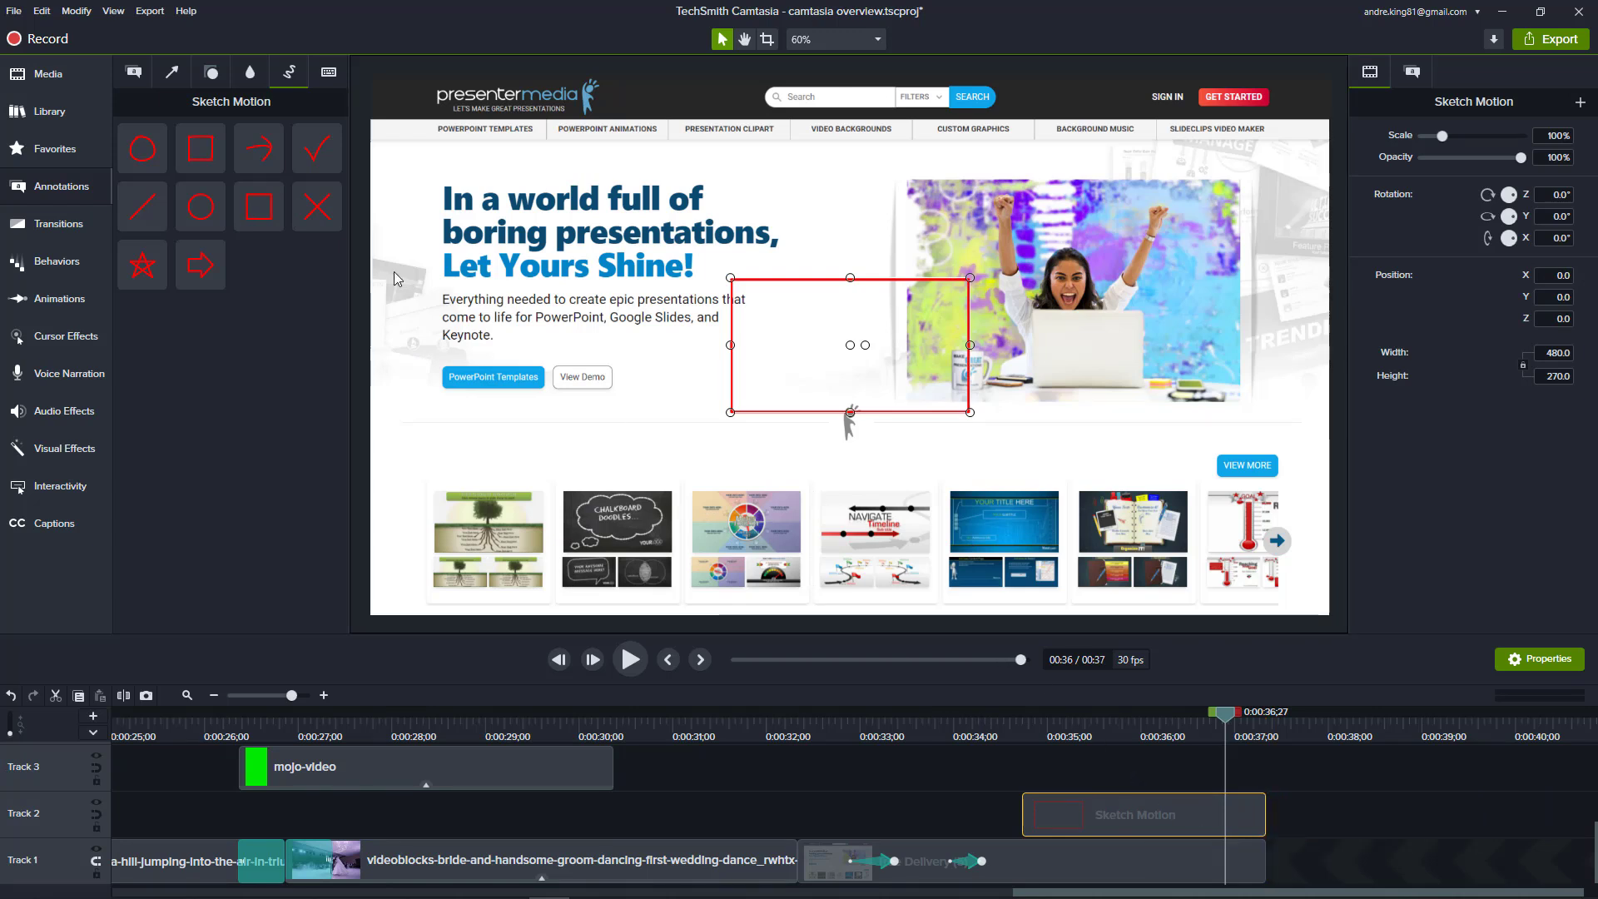
pyautogui.moveTo(793, 331); pyautogui.dragTo(1003, 235)
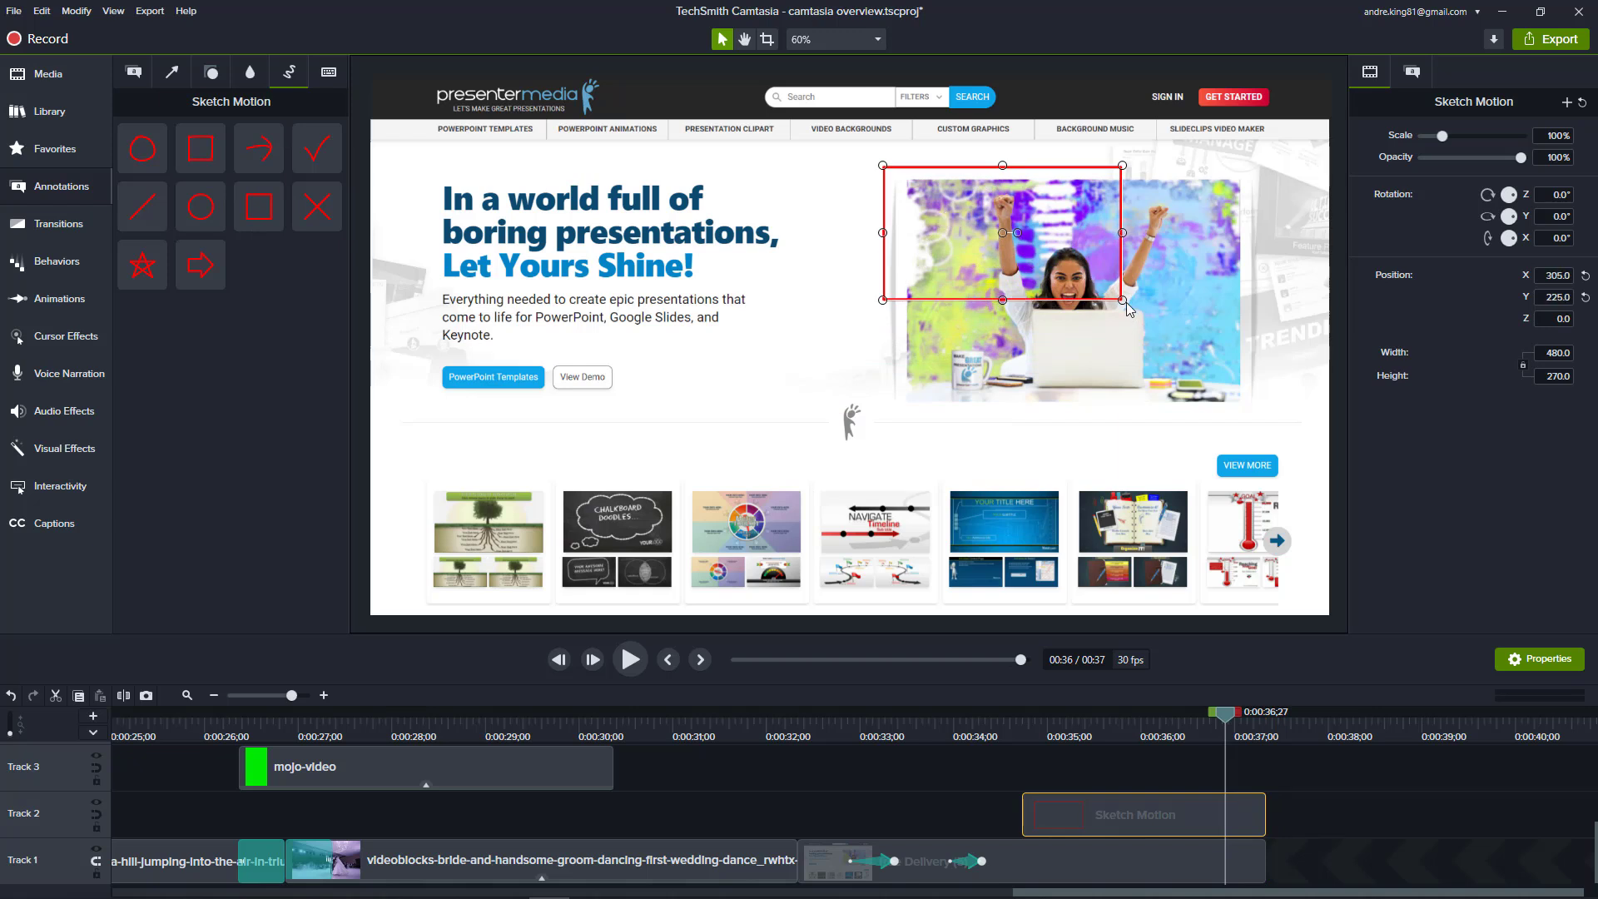
pyautogui.moveTo(1124, 301)
pyautogui.mouseDown()
pyautogui.moveTo(1259, 385)
pyautogui.moveTo(1259, 410)
pyautogui.mouseUp()
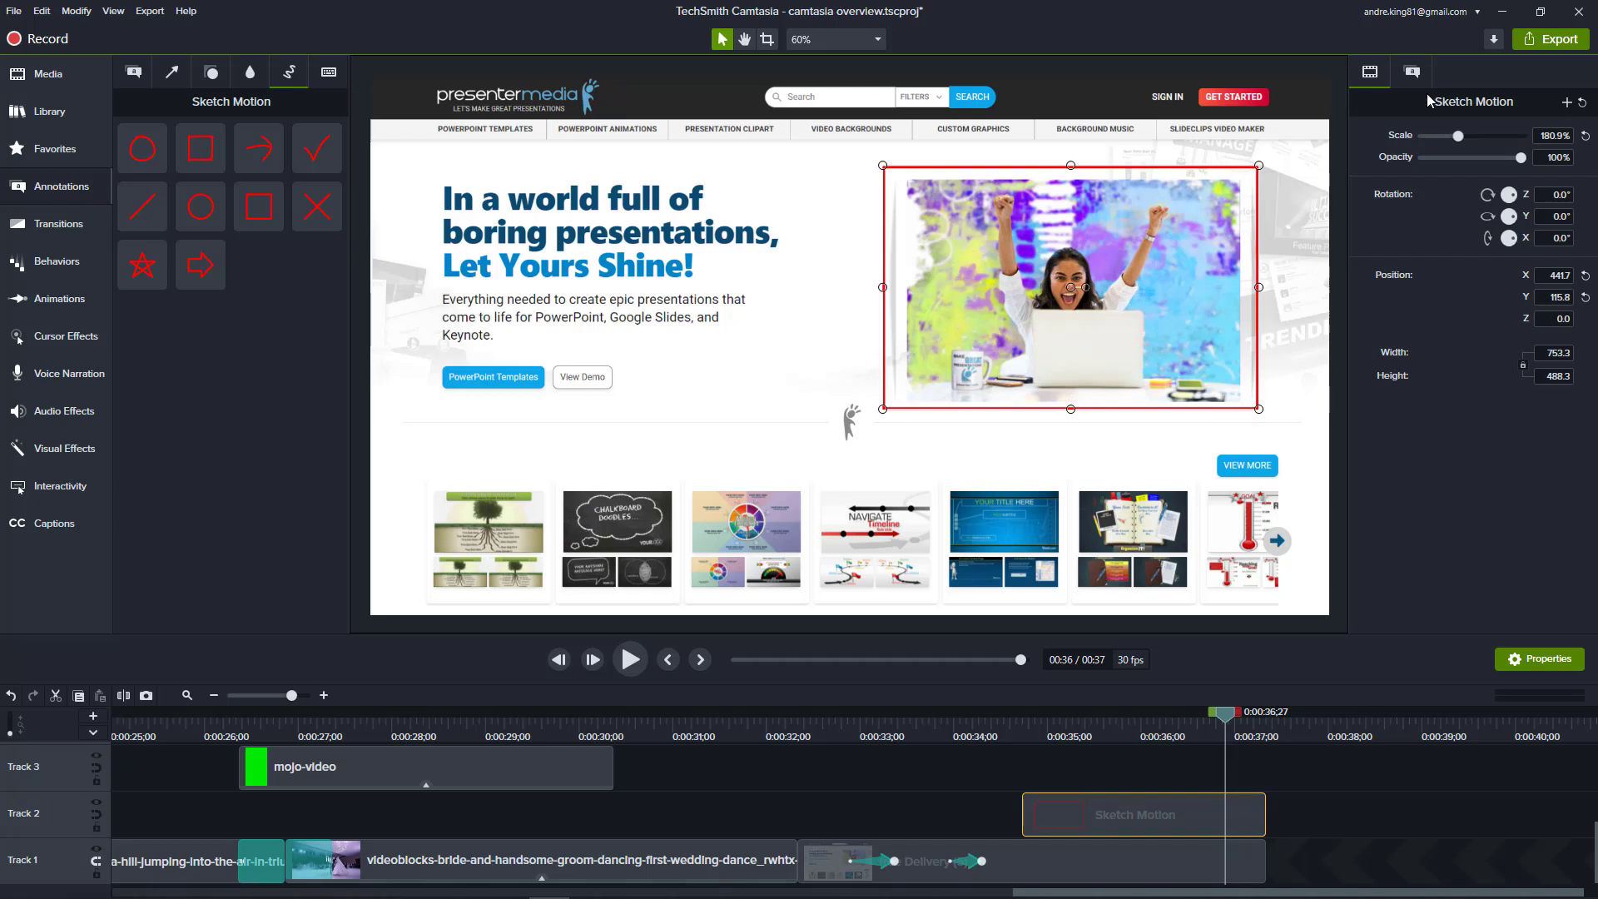
# Step: Set the rectangle outline to thickness 12 and green, then preview it drawing itself
pyautogui.click(1413, 73)
pyautogui.moveTo(1435, 191); pyautogui.dragTo(1483, 199)
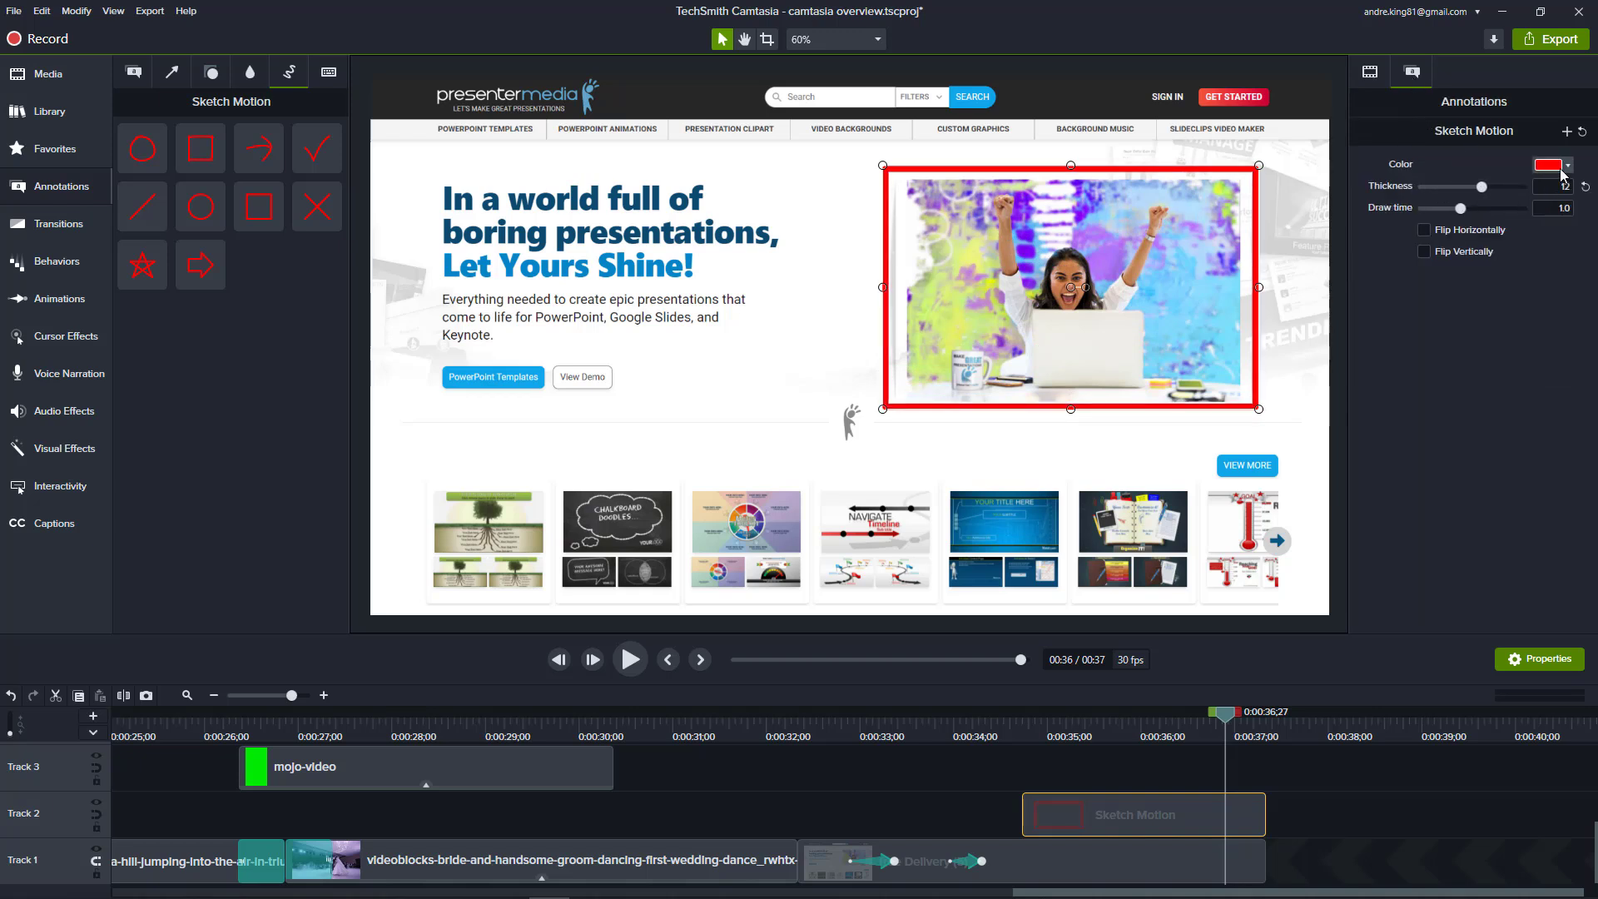
pyautogui.click(1562, 166)
pyautogui.click(1562, 281)
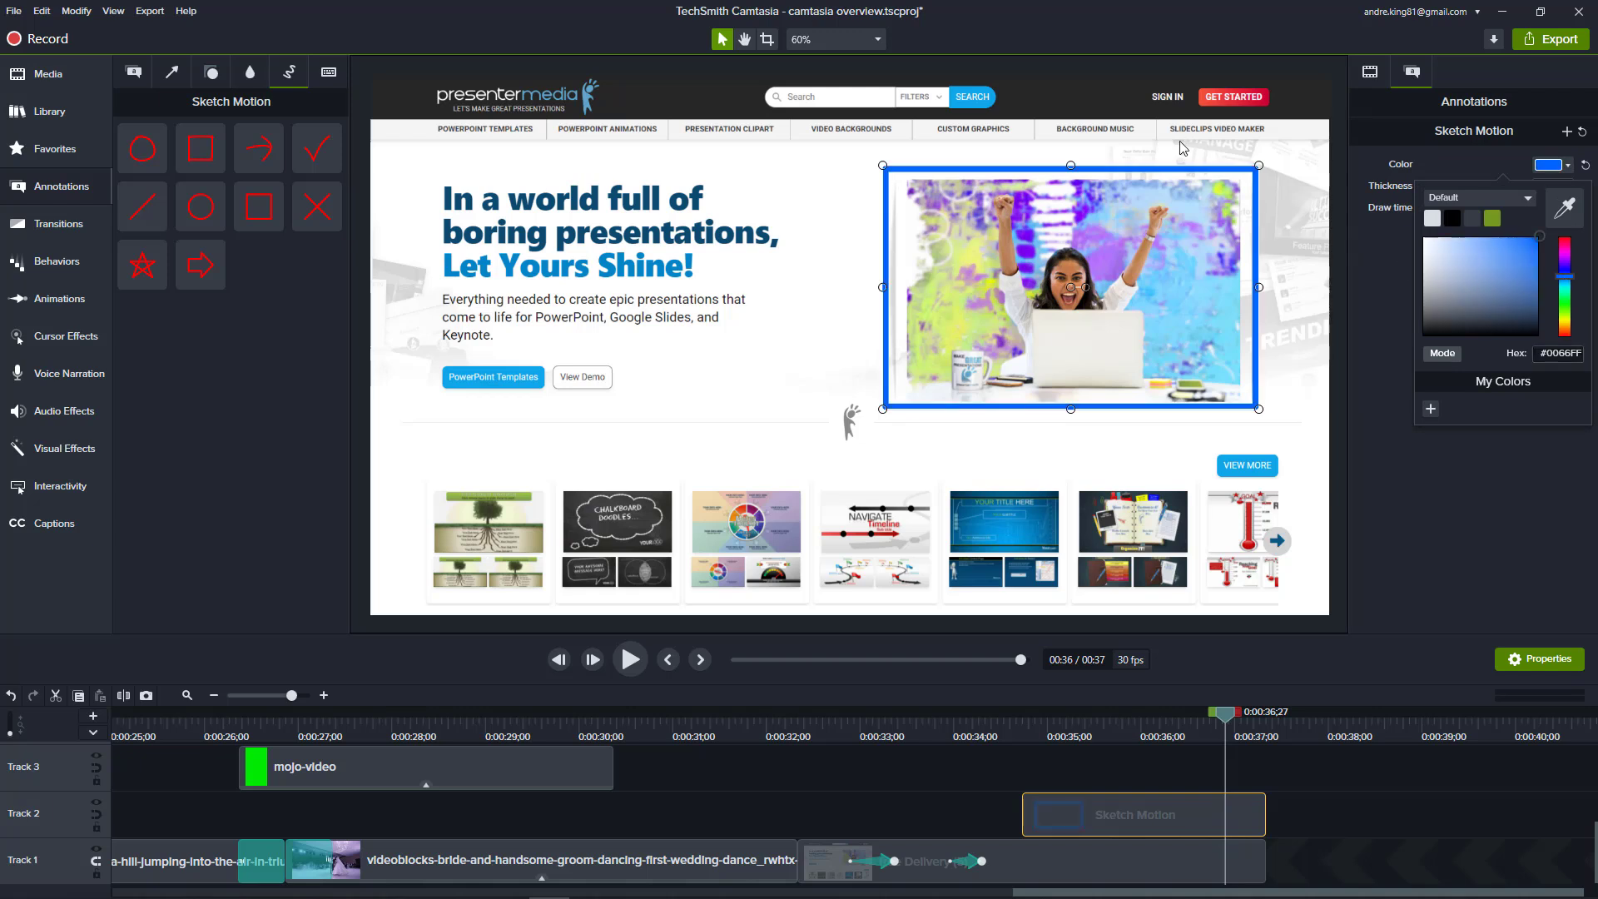
pyautogui.click(1564, 317)
pyautogui.click(1566, 300)
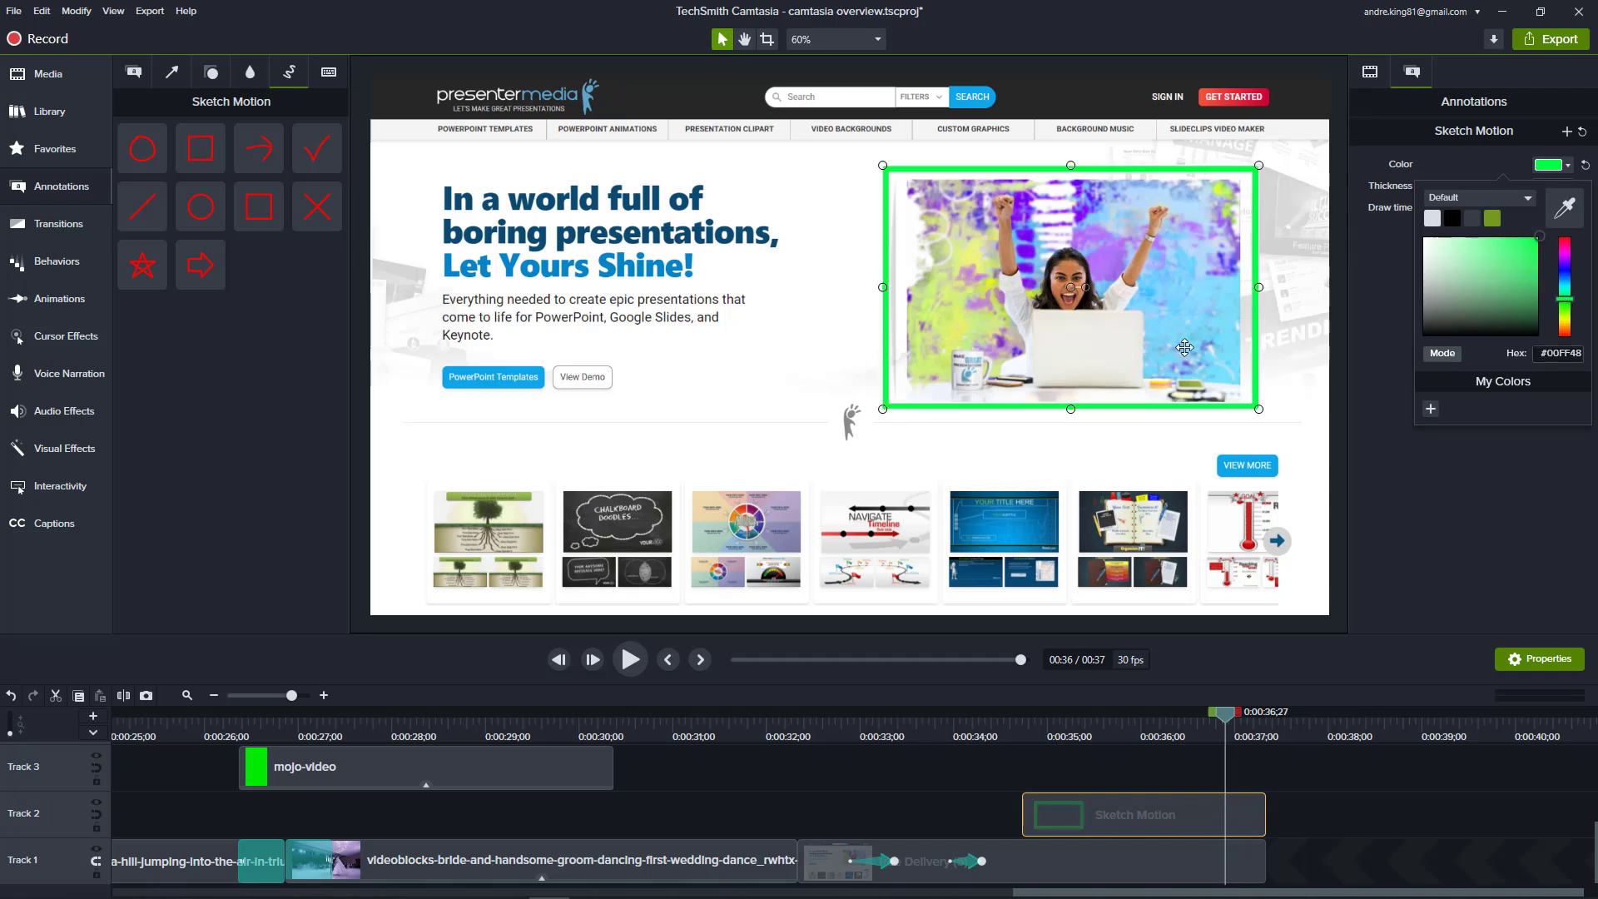
pyautogui.click(1029, 738)
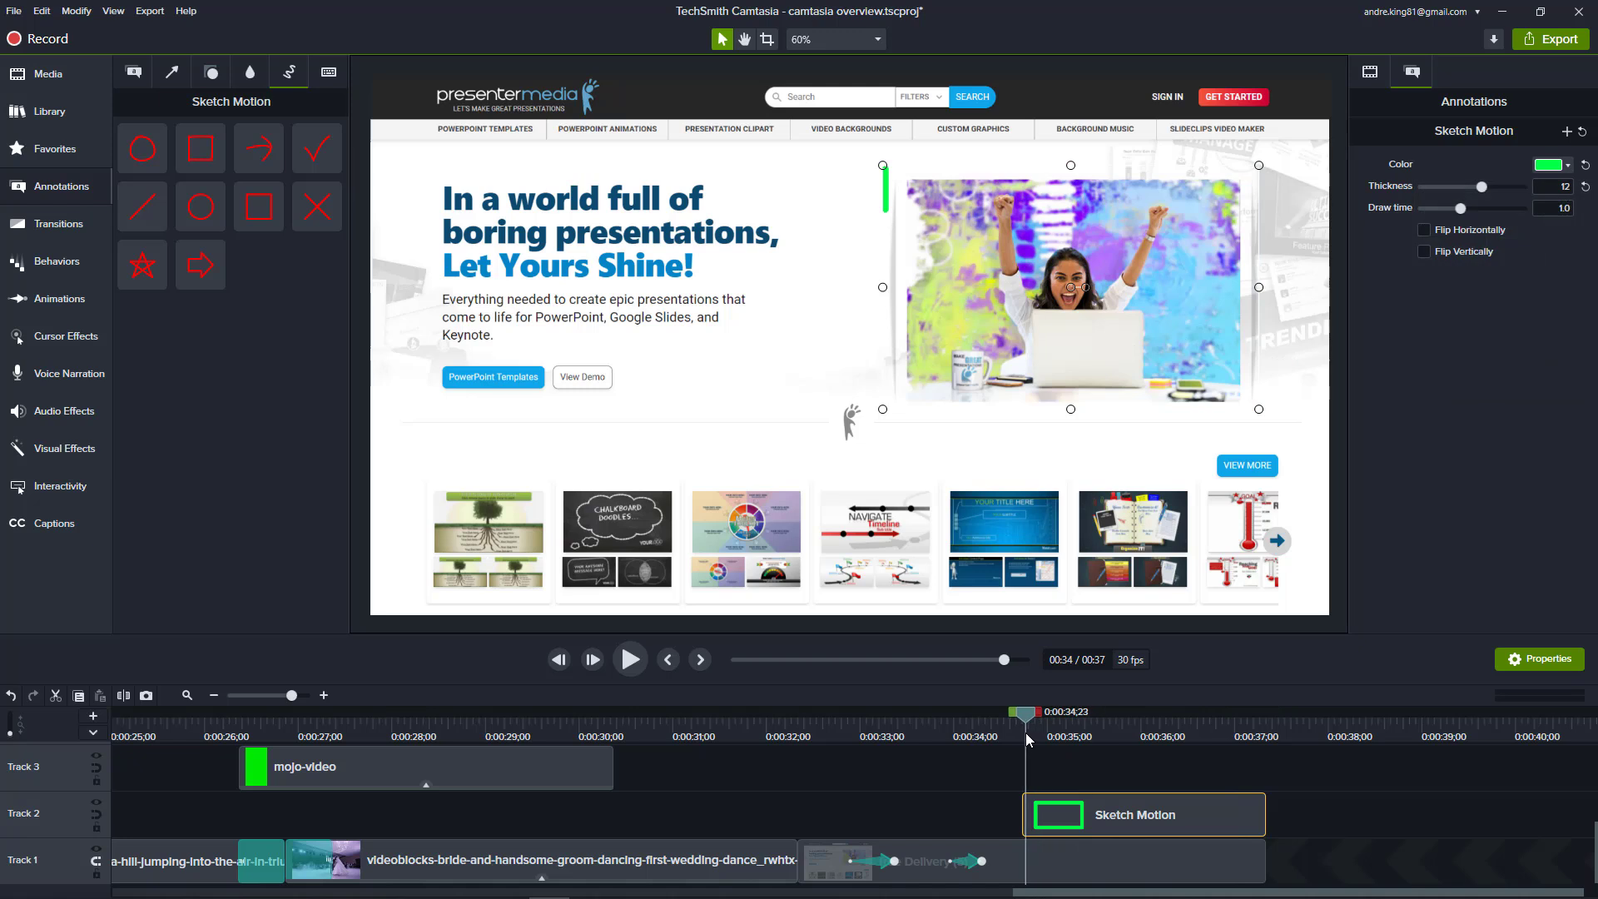
pyautogui.press('space')
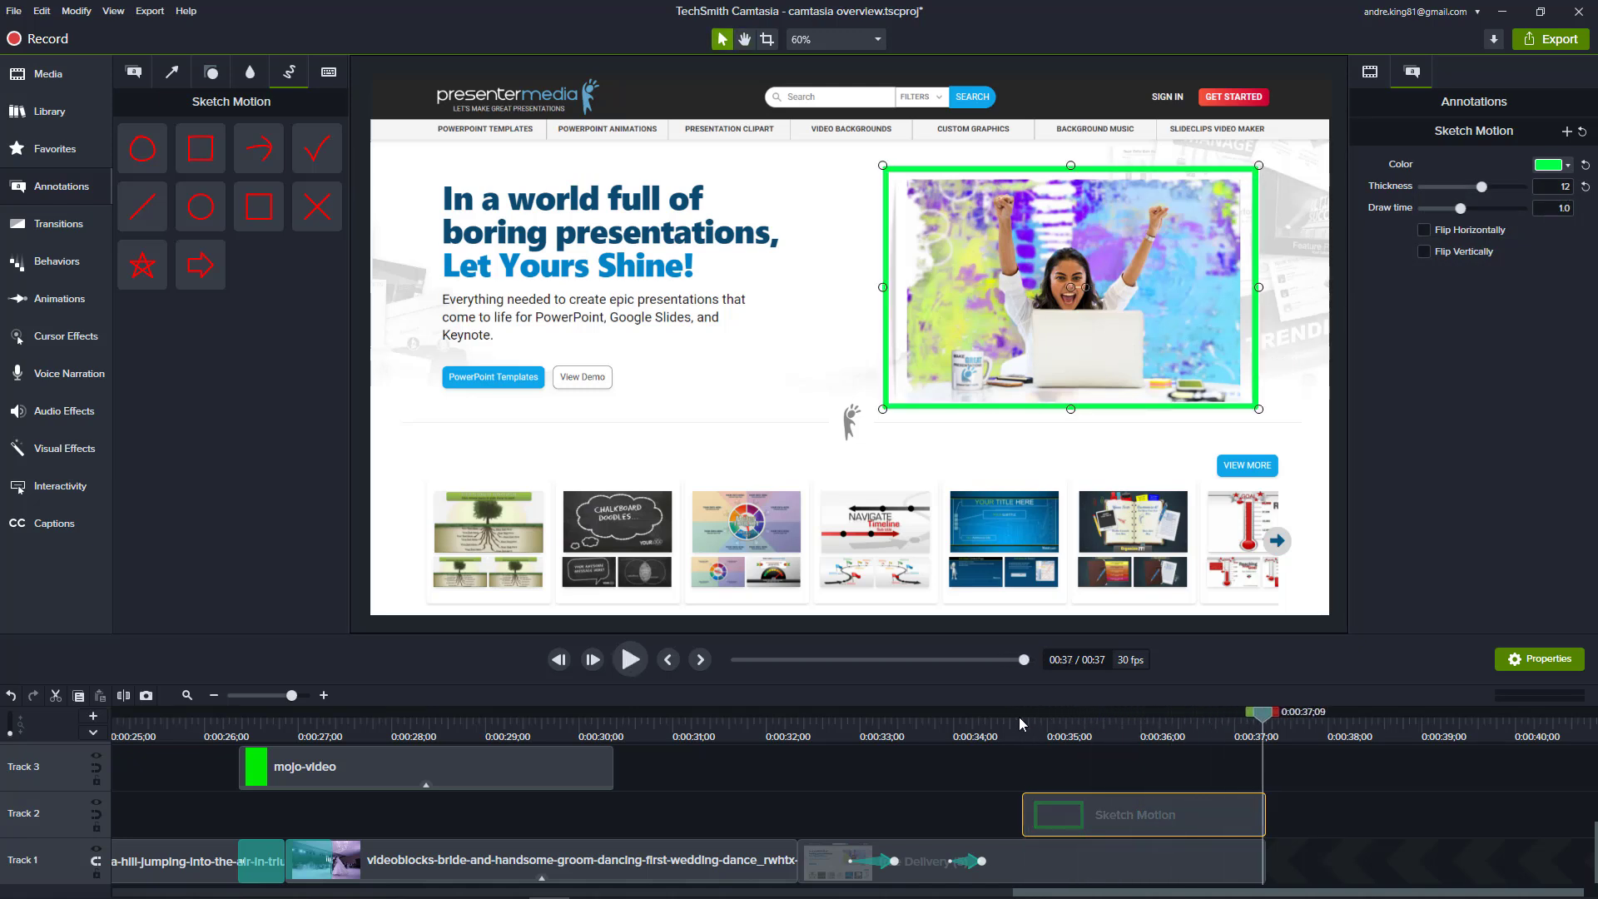
# Step: Add a sketch-motion arrow to the webpage, rotate it into place, then drag in a callout
pyautogui.moveTo(268, 144)
pyautogui.mouseDown()
pyautogui.moveTo(583, 349)
pyautogui.moveTo(707, 318)
pyautogui.moveTo(649, 379)
pyautogui.moveTo(1201, 754)
pyautogui.moveTo(1181, 755)
pyautogui.mouseUp()
pyautogui.moveTo(722, 319); pyautogui.dragTo(739, 399)
pyautogui.click(133, 72)
pyautogui.moveTo(312, 288); pyautogui.dragTo(1166, 770)
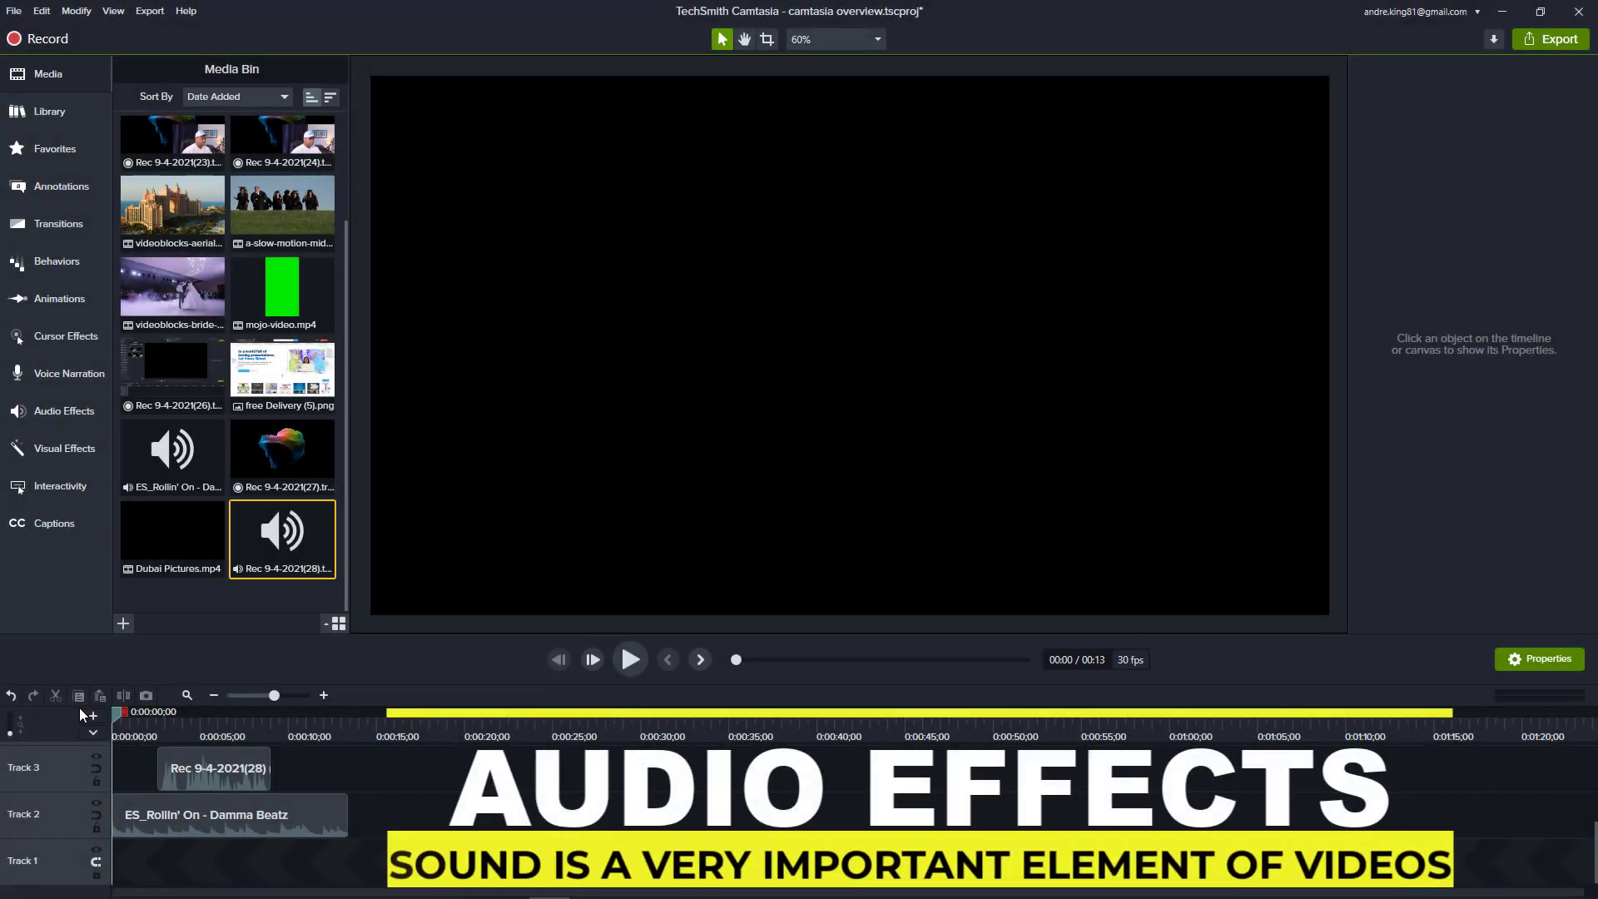
# Step: Show Audio Effects, select the ES_Rollin' On and Rec 9-4-2021(28) clips, and play the audio
pyautogui.keyDown('ctrl'); pyautogui.click(172, 537); pyautogui.keyUp('ctrl')
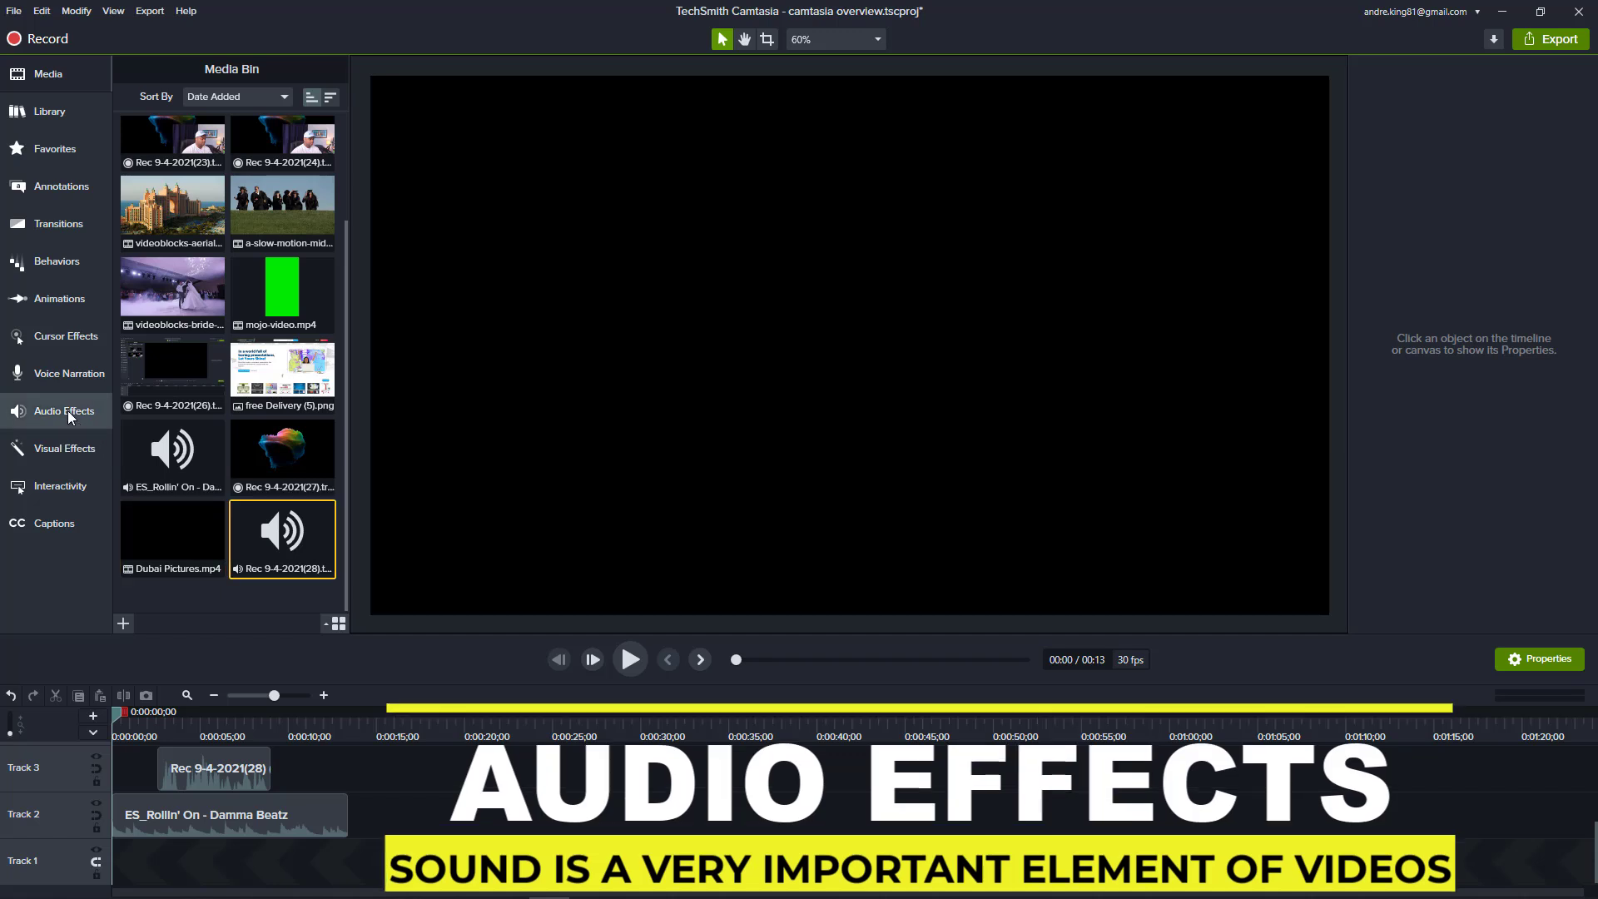
pyautogui.click(67, 411)
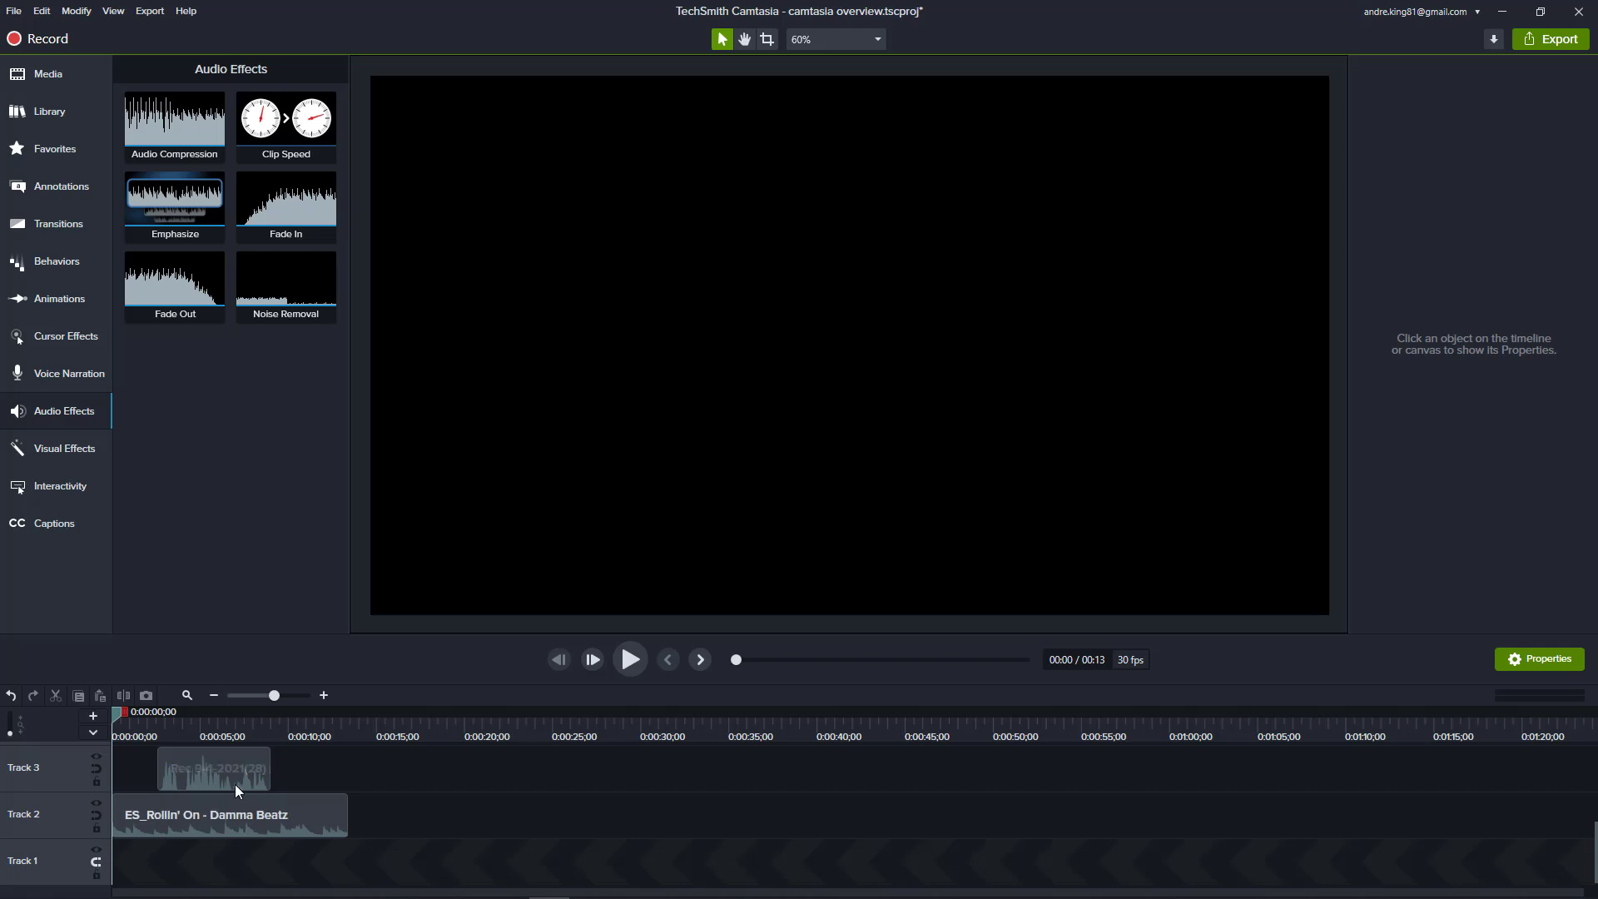
pyautogui.click(276, 813)
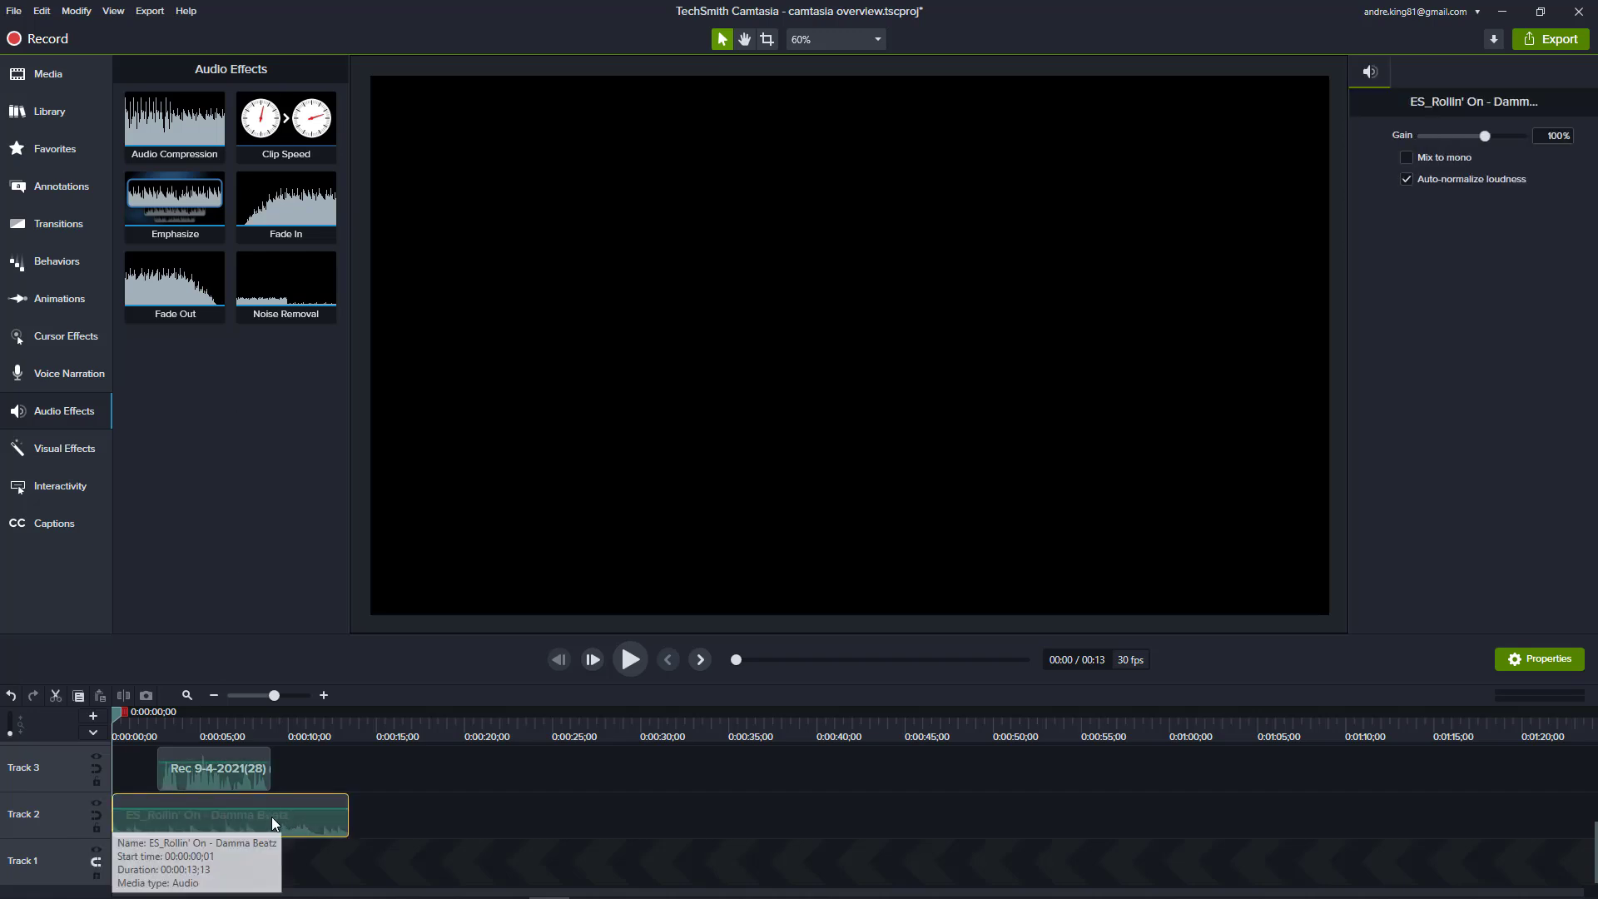
pyautogui.click(226, 777)
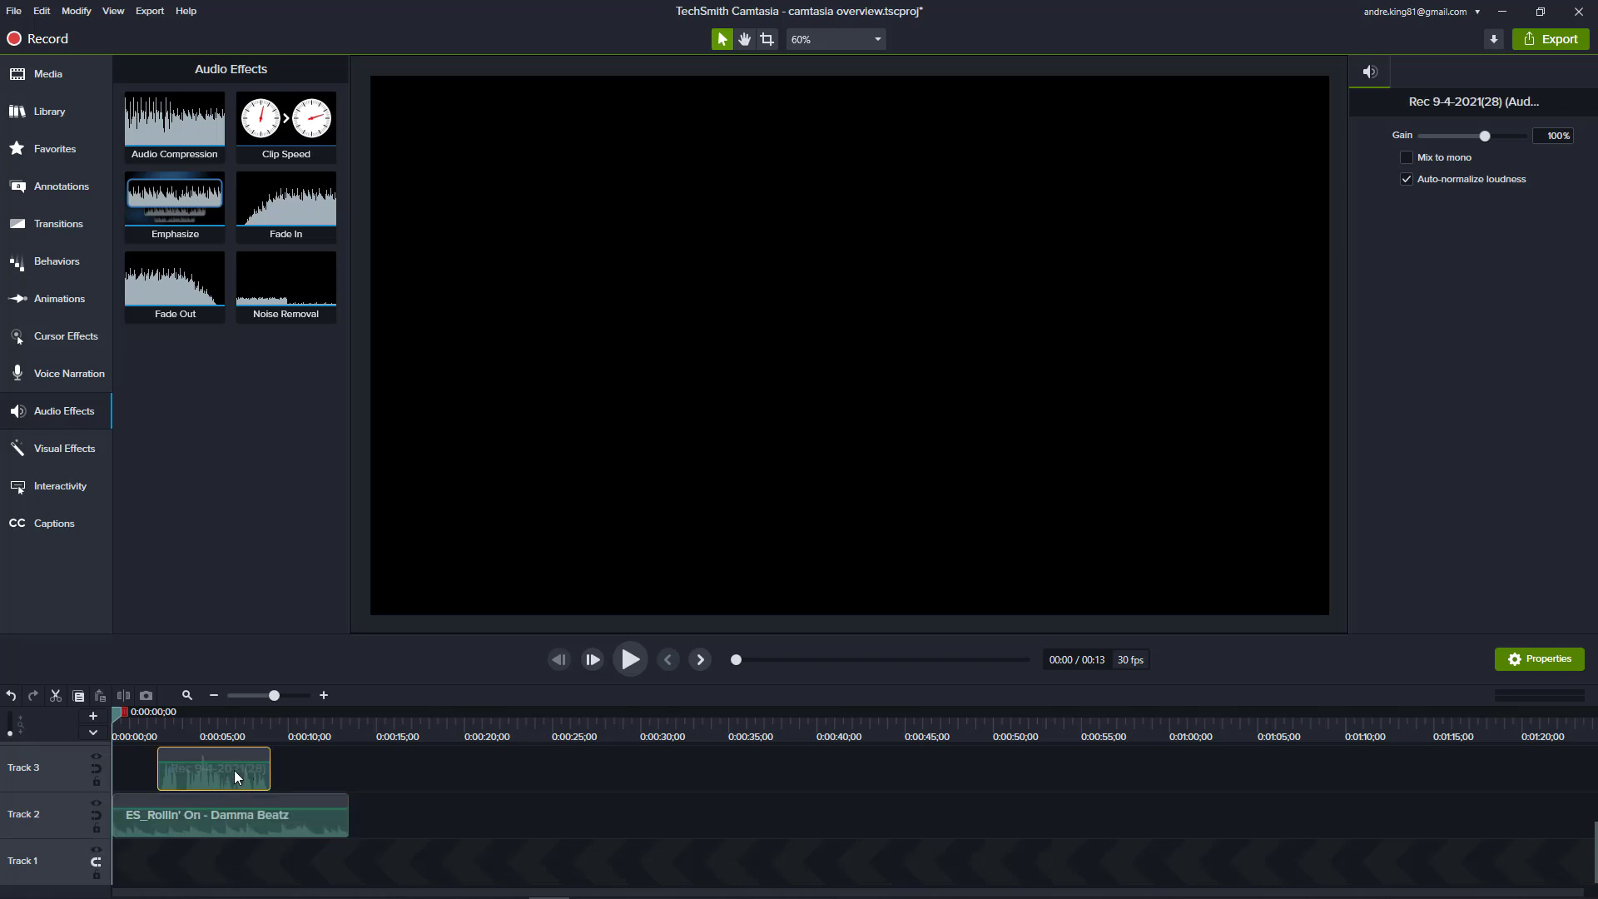
pyautogui.click(636, 662)
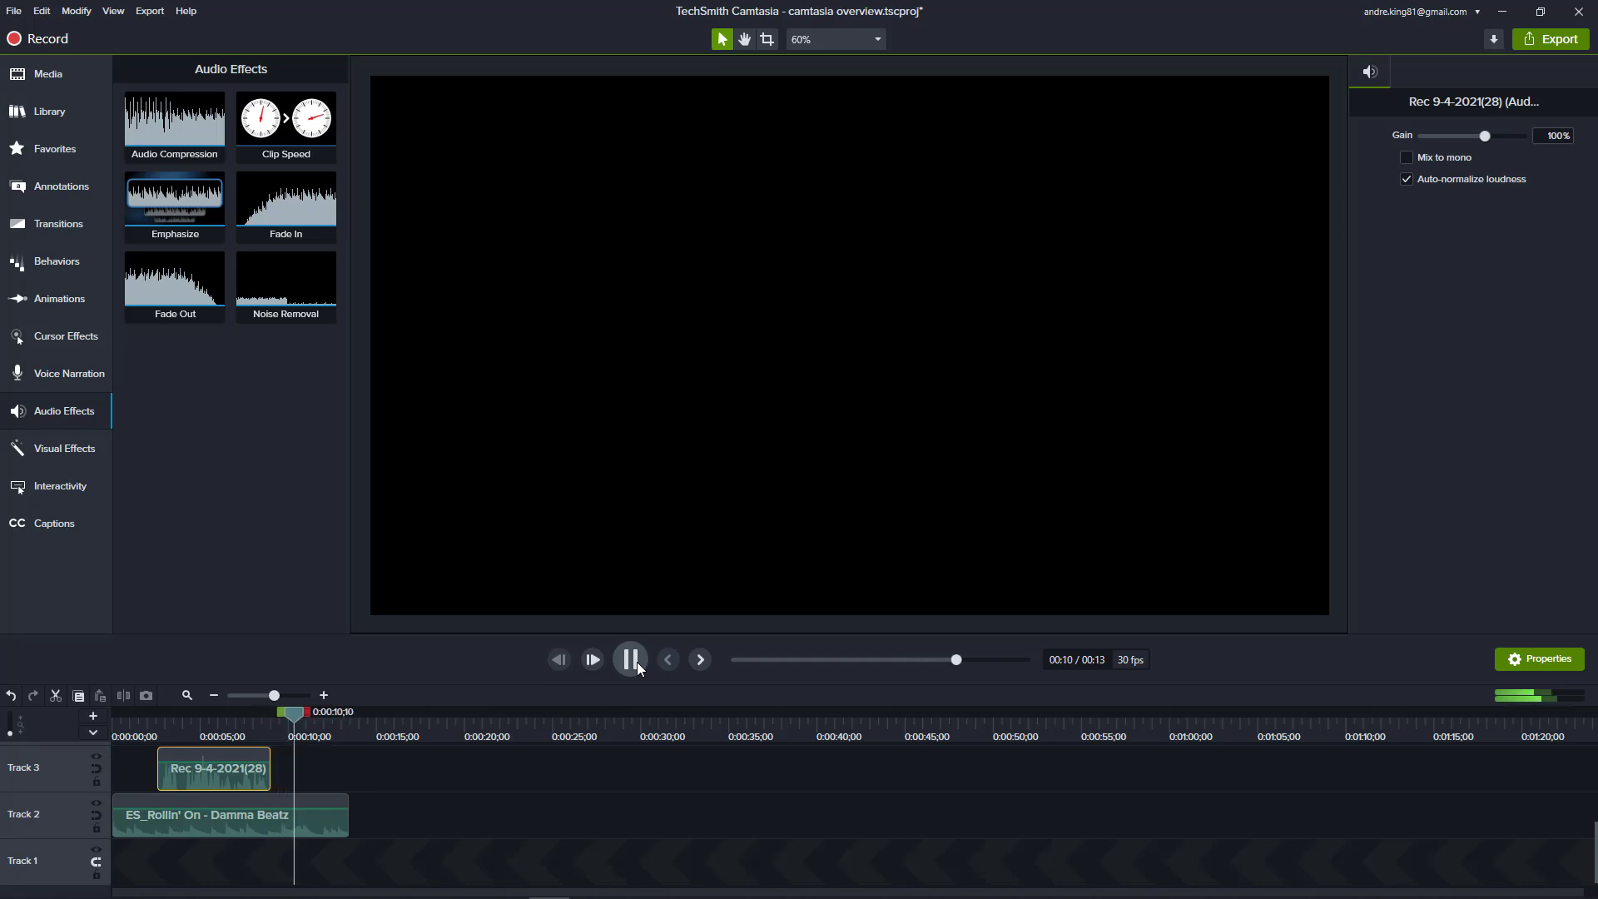
pyautogui.click(637, 662)
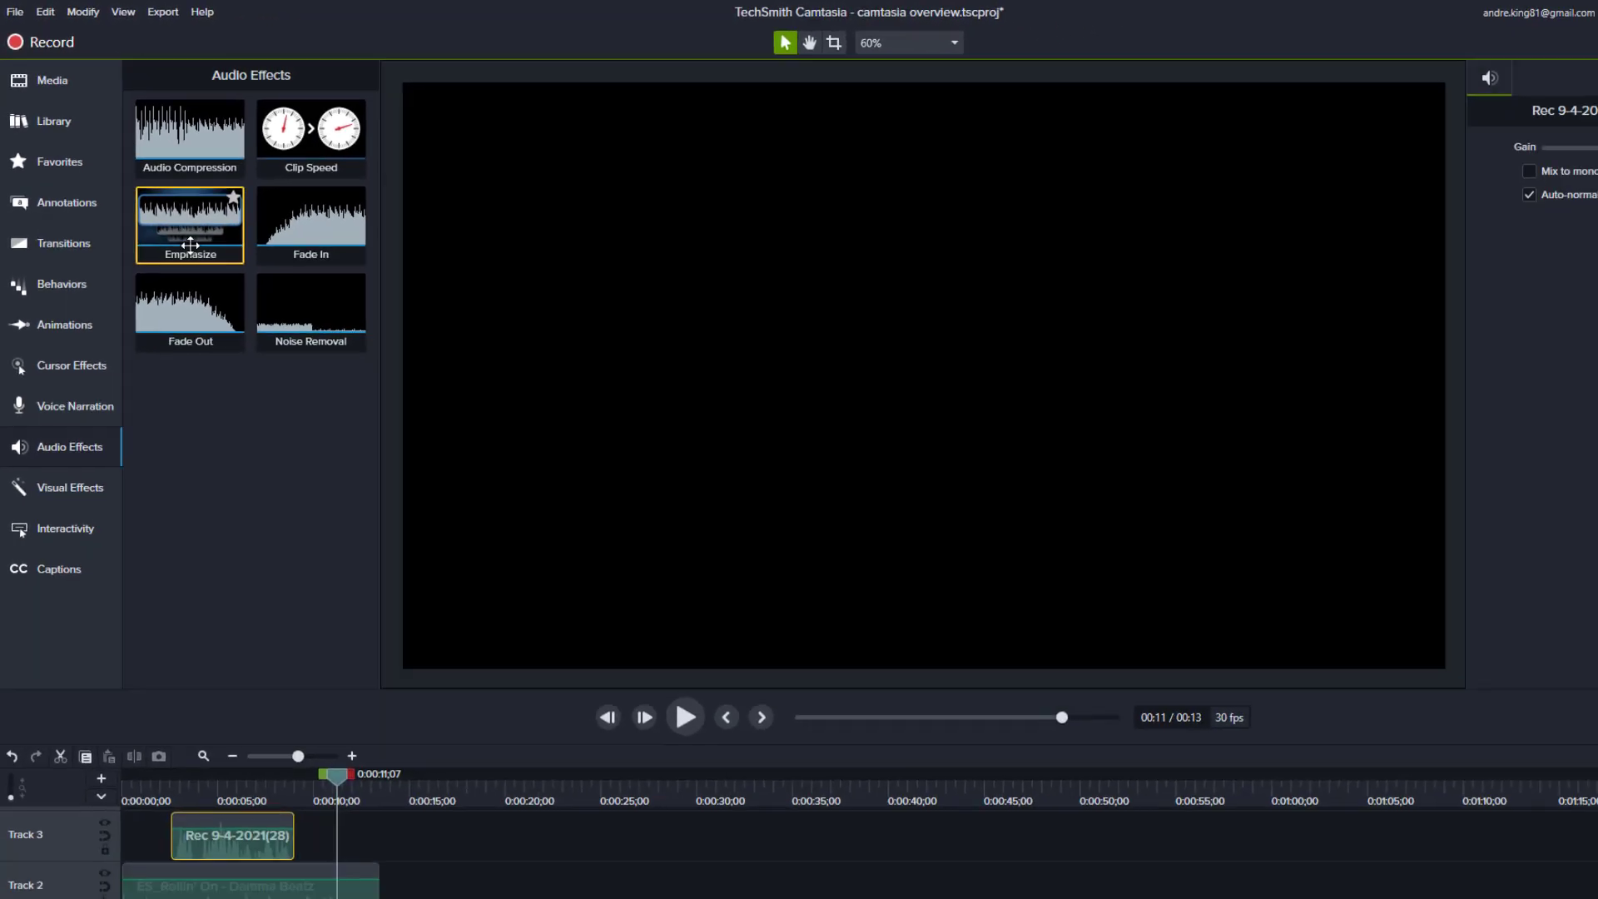
# Step: Add Emphasize to the Track 3 Rec 9-4-2021(28) clip and play it from the start
pyautogui.moveTo(280, 342); pyautogui.dragTo(218, 768)
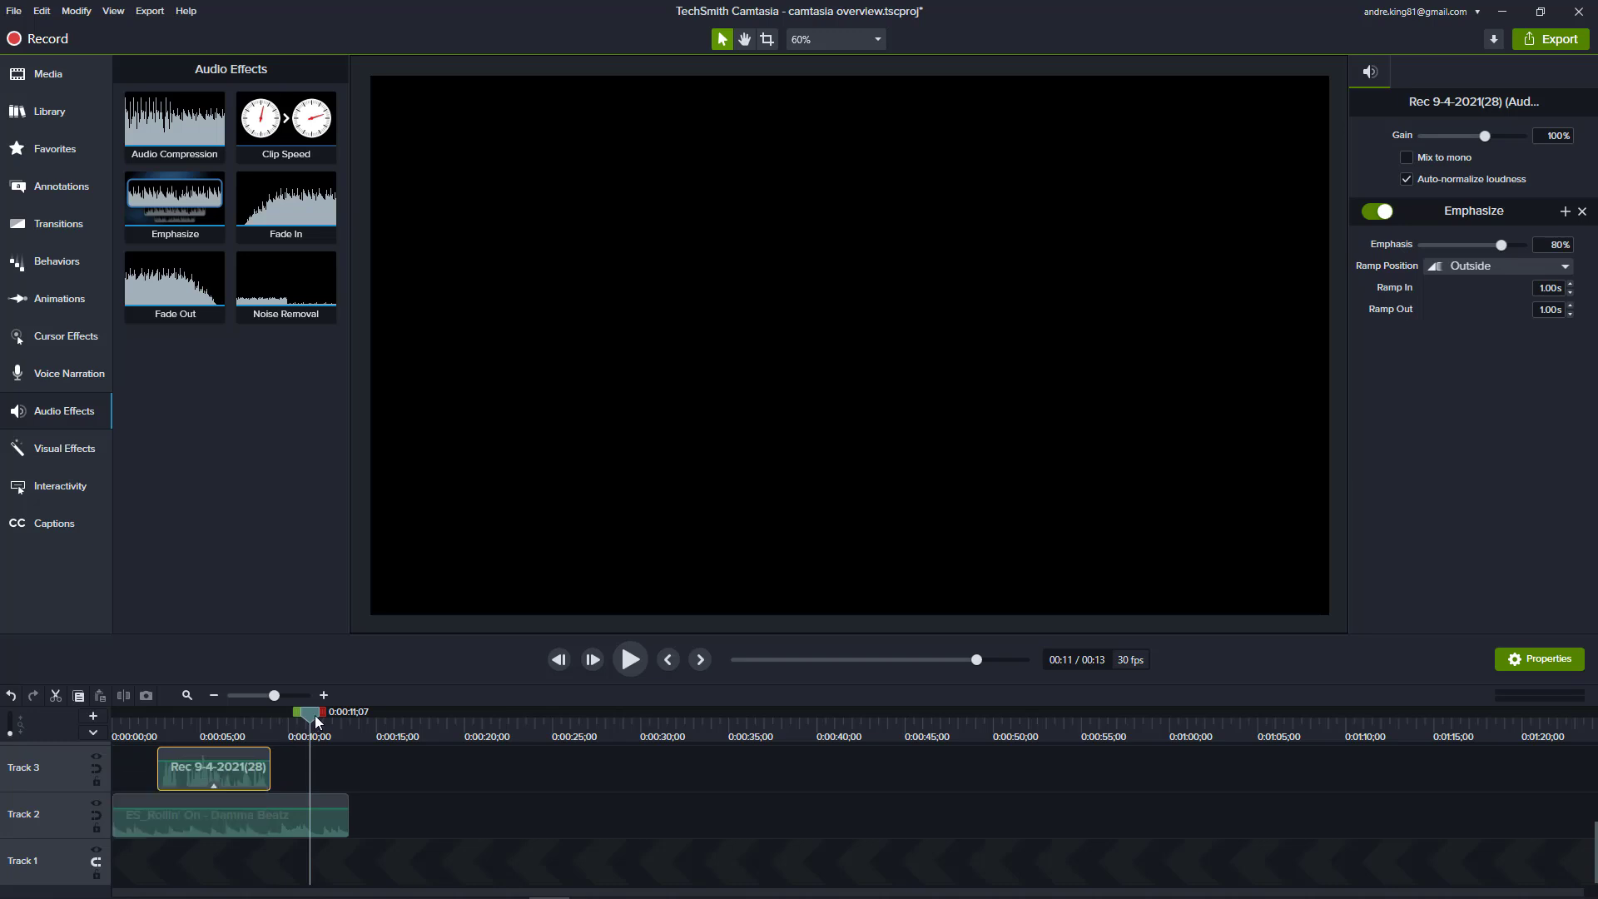
pyautogui.moveTo(316, 720); pyautogui.dragTo(115, 718)
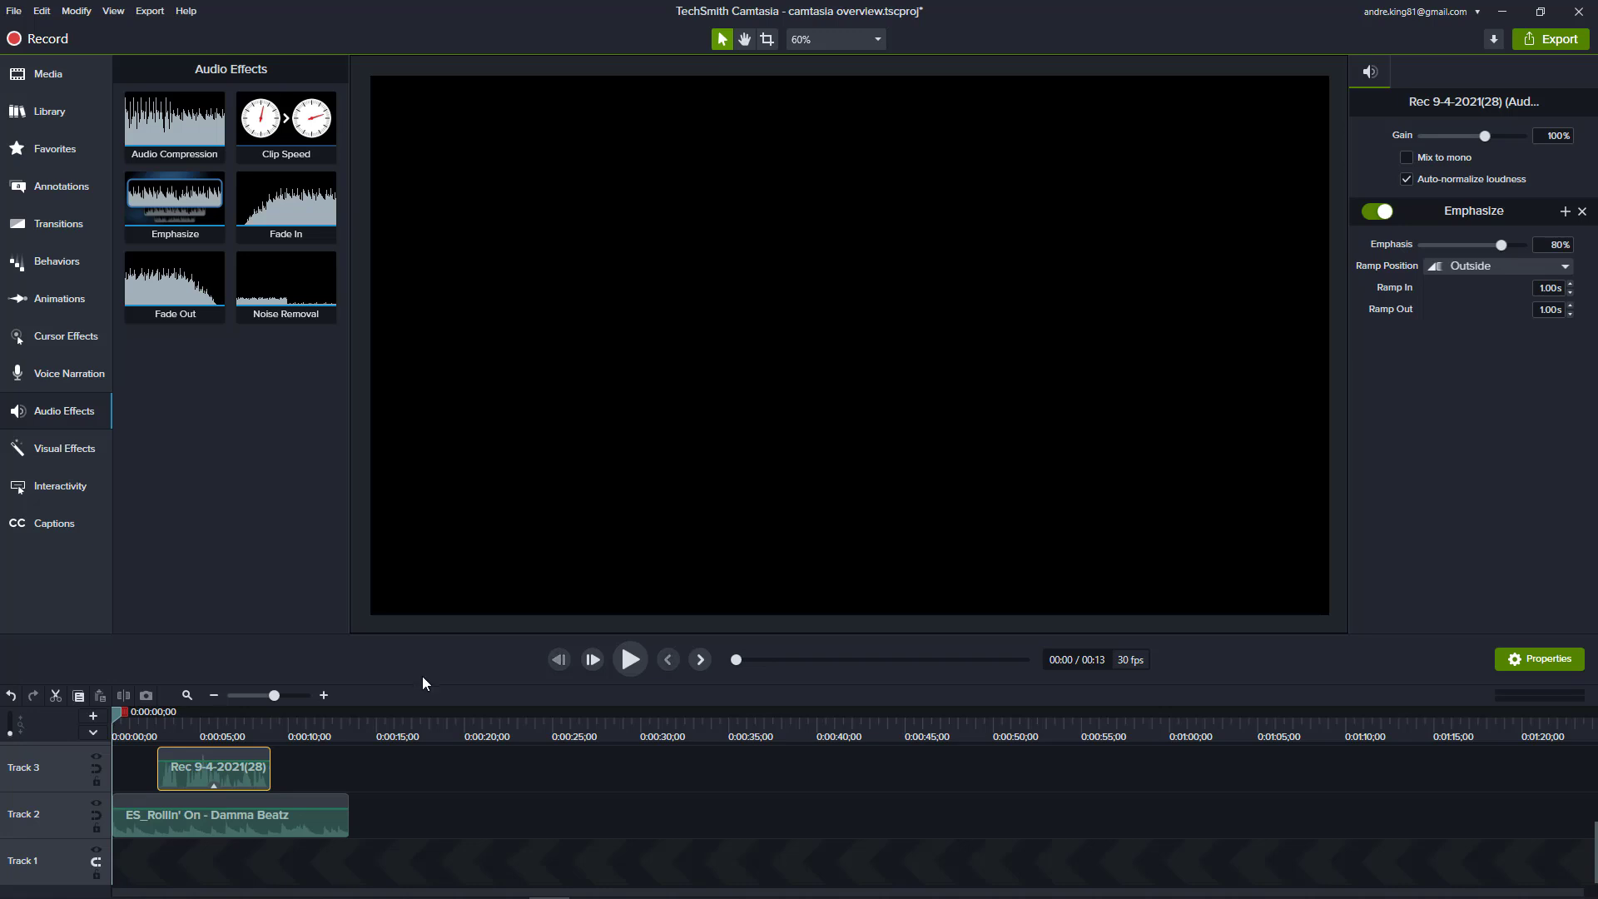
pyautogui.click(630, 659)
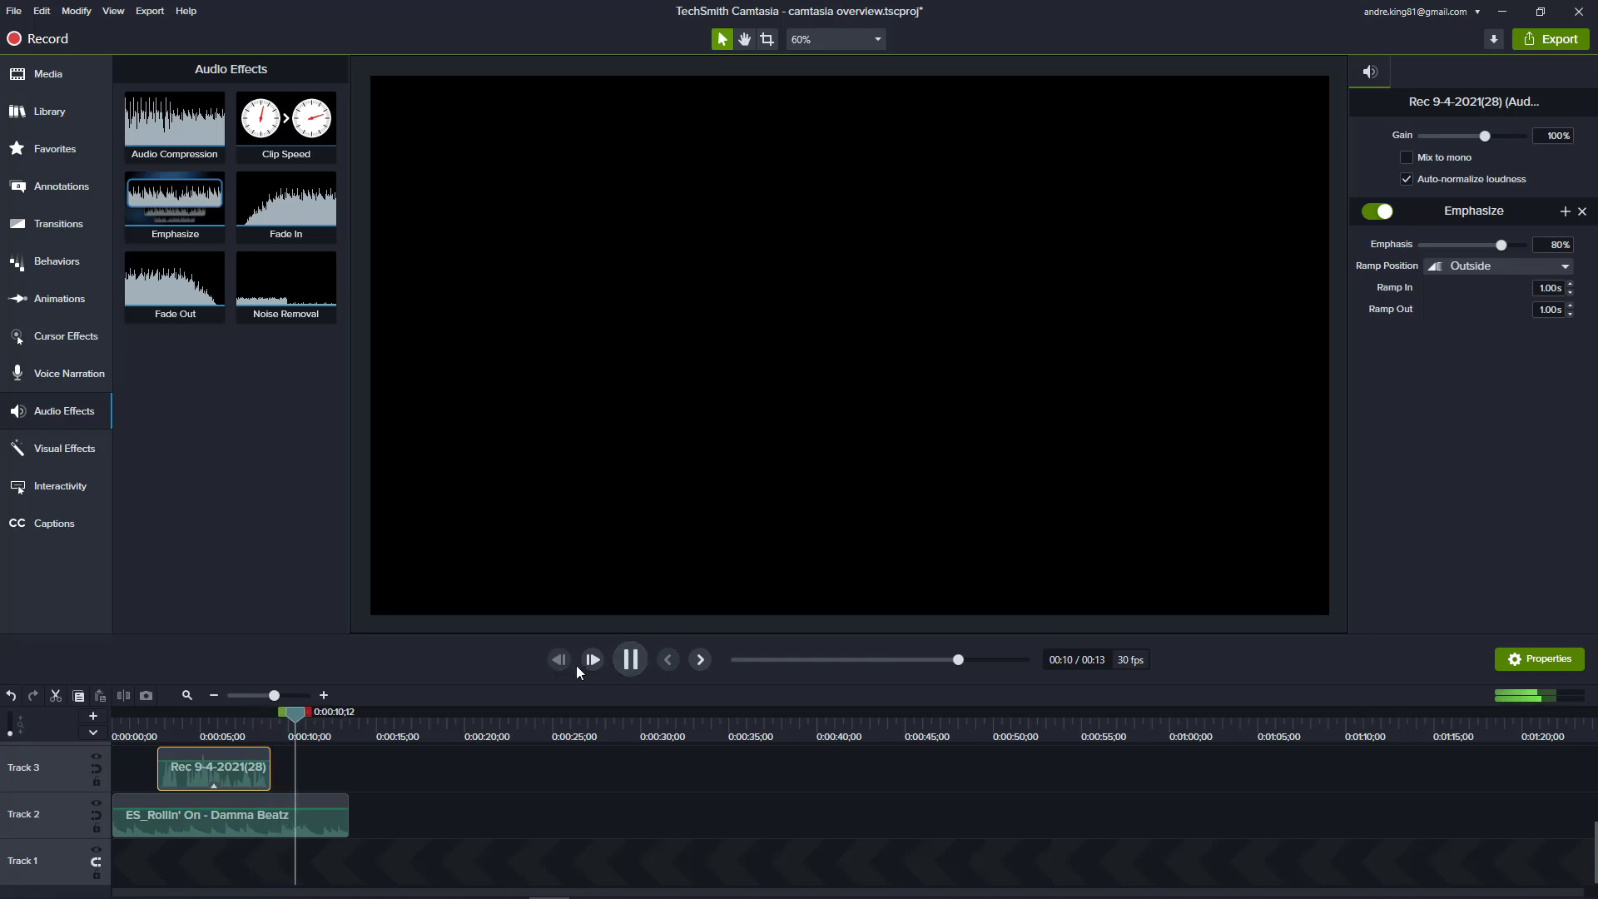
pyautogui.click(637, 661)
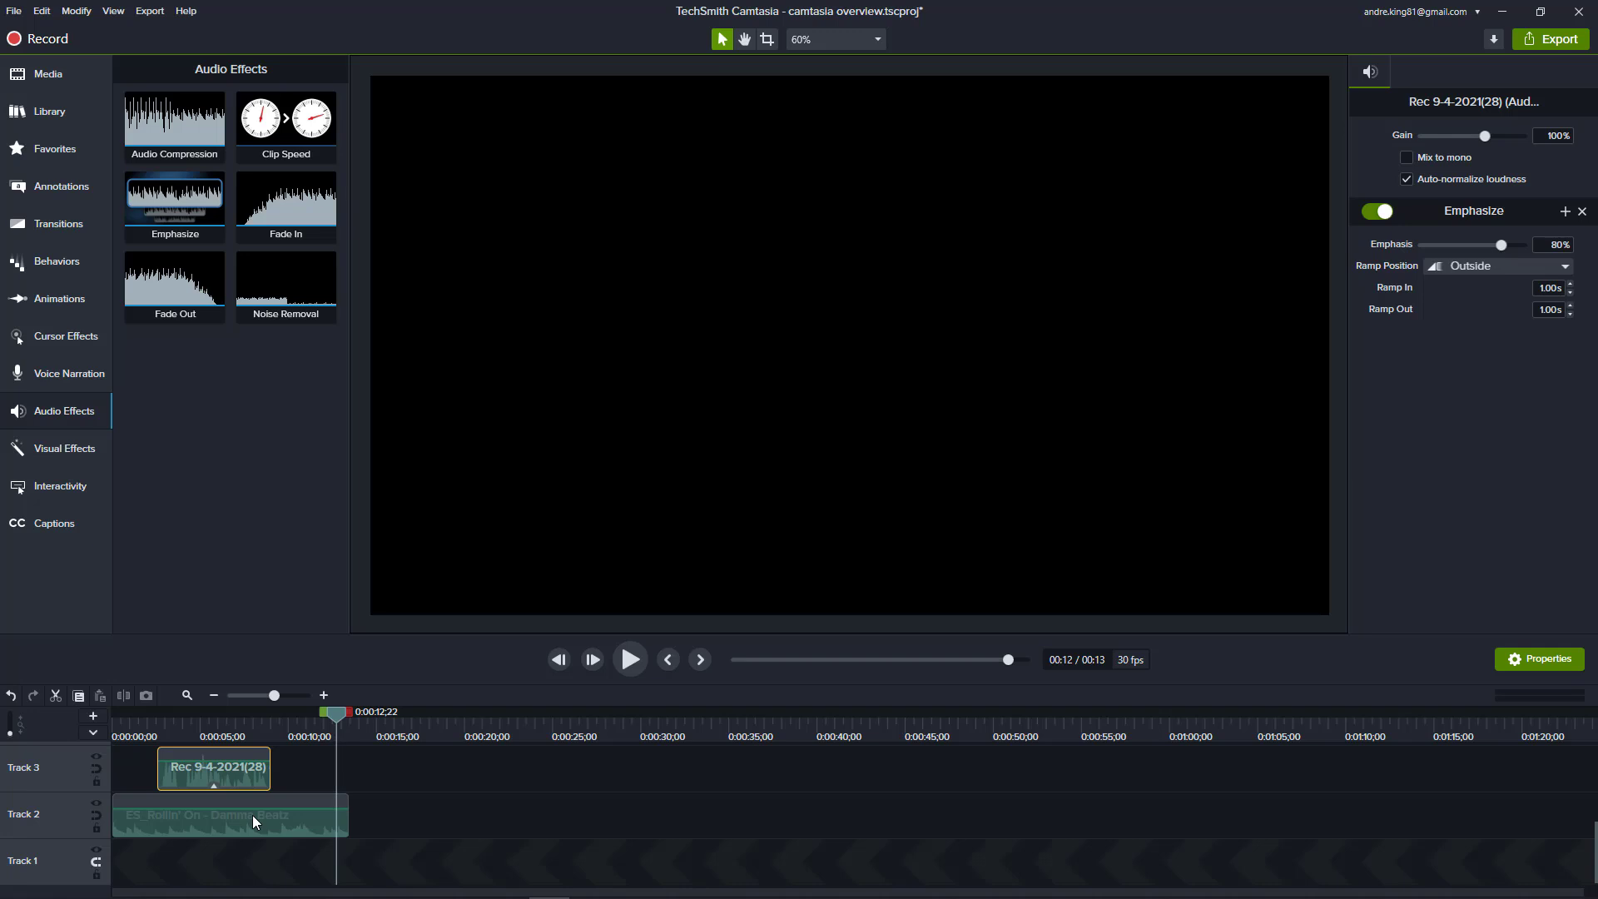
# Step: Fade the ES_Rollin' On music in and out, adjust the fade points, and nudge Rec 9-4-2021(28) later
pyautogui.moveTo(286, 204); pyautogui.dragTo(139, 810)
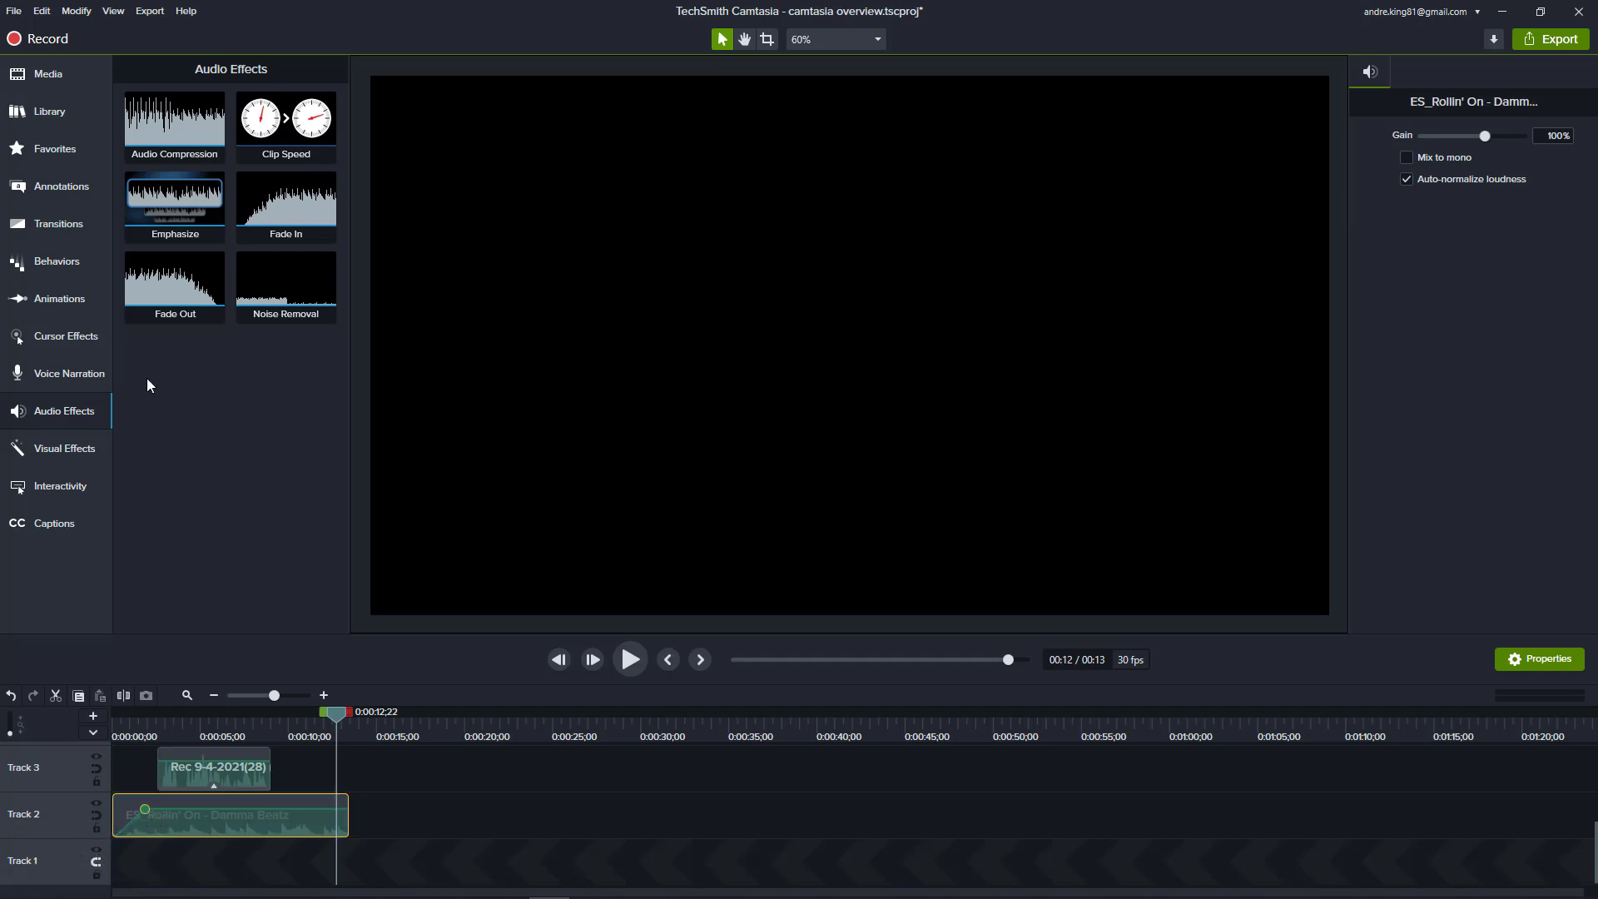
pyautogui.moveTo(175, 287); pyautogui.dragTo(301, 809)
pyautogui.moveTo(335, 718); pyautogui.dragTo(111, 730)
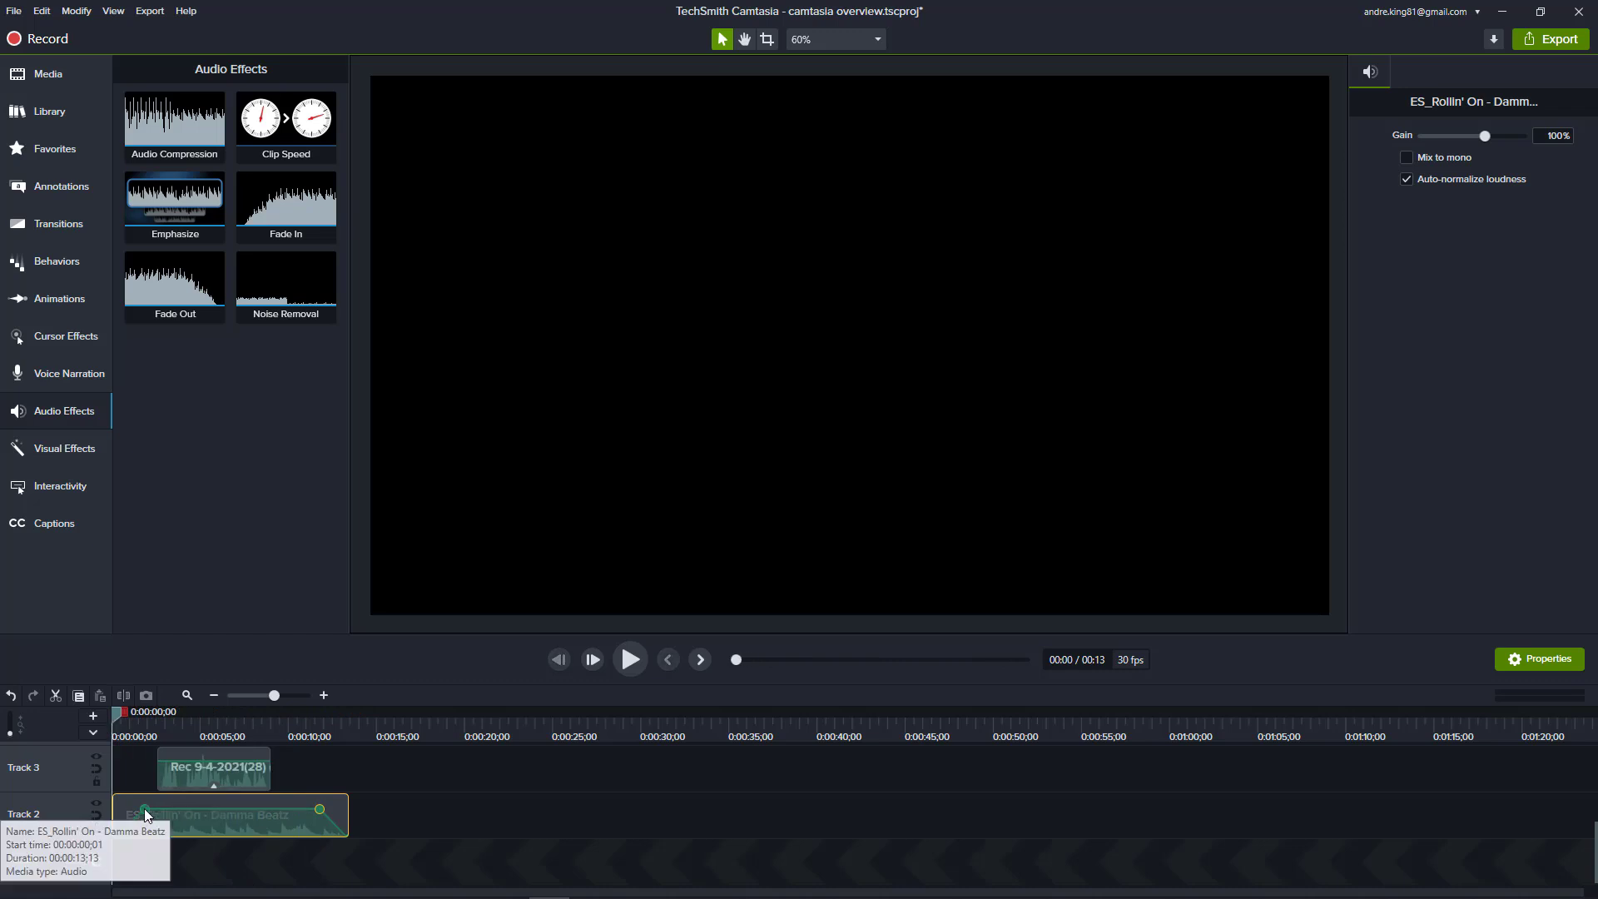
pyautogui.moveTo(145, 809); pyautogui.dragTo(192, 809)
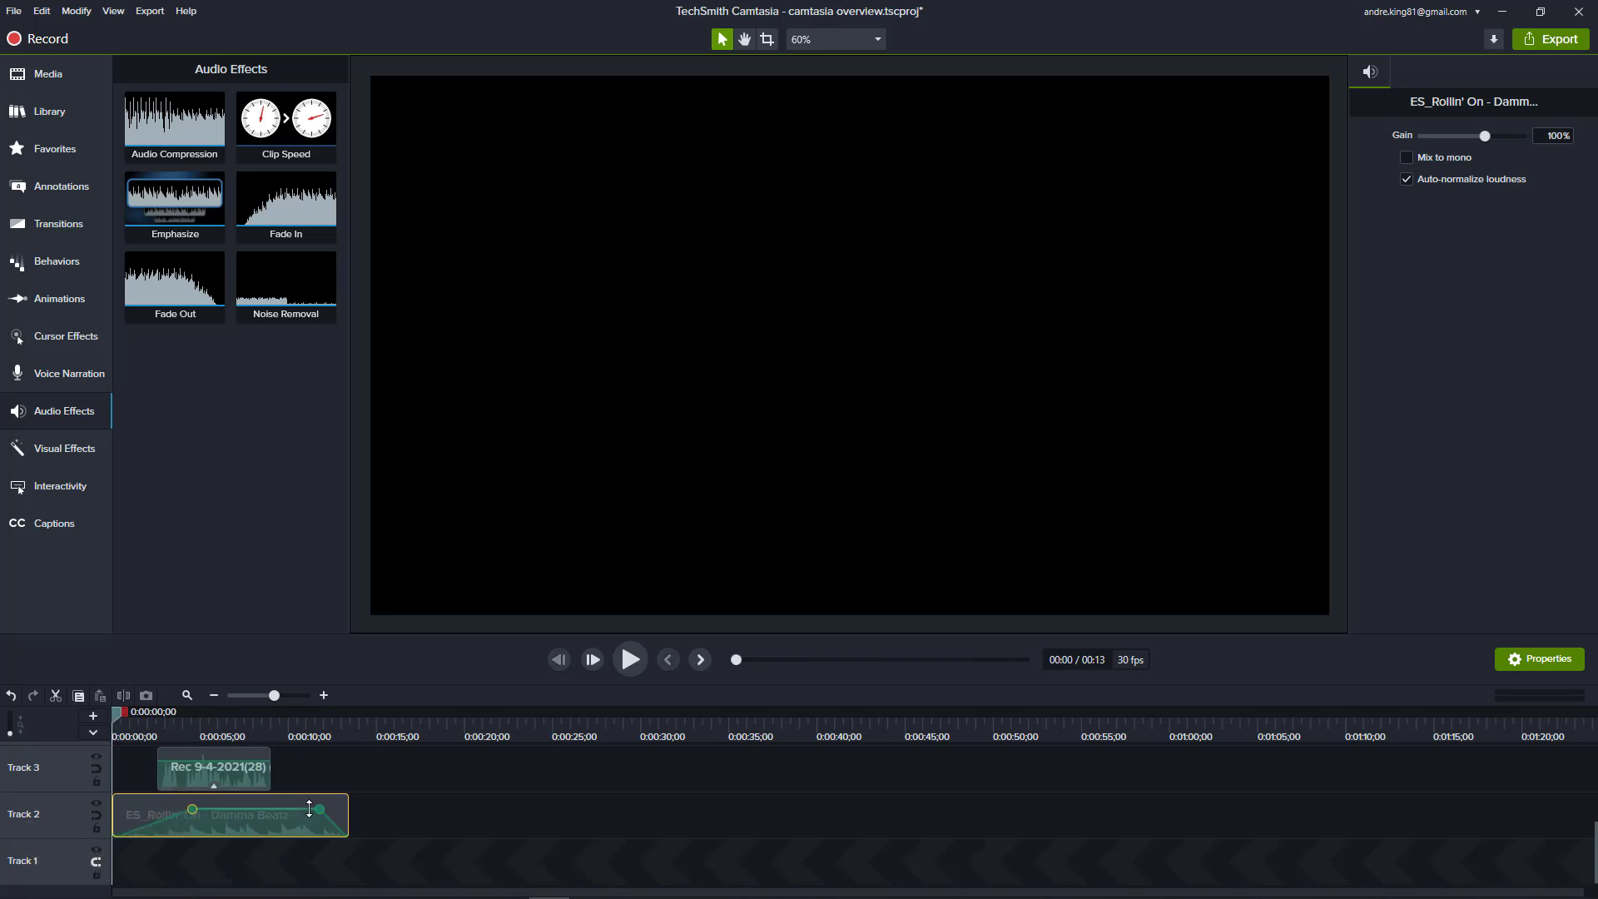
pyautogui.moveTo(318, 809); pyautogui.dragTo(290, 810)
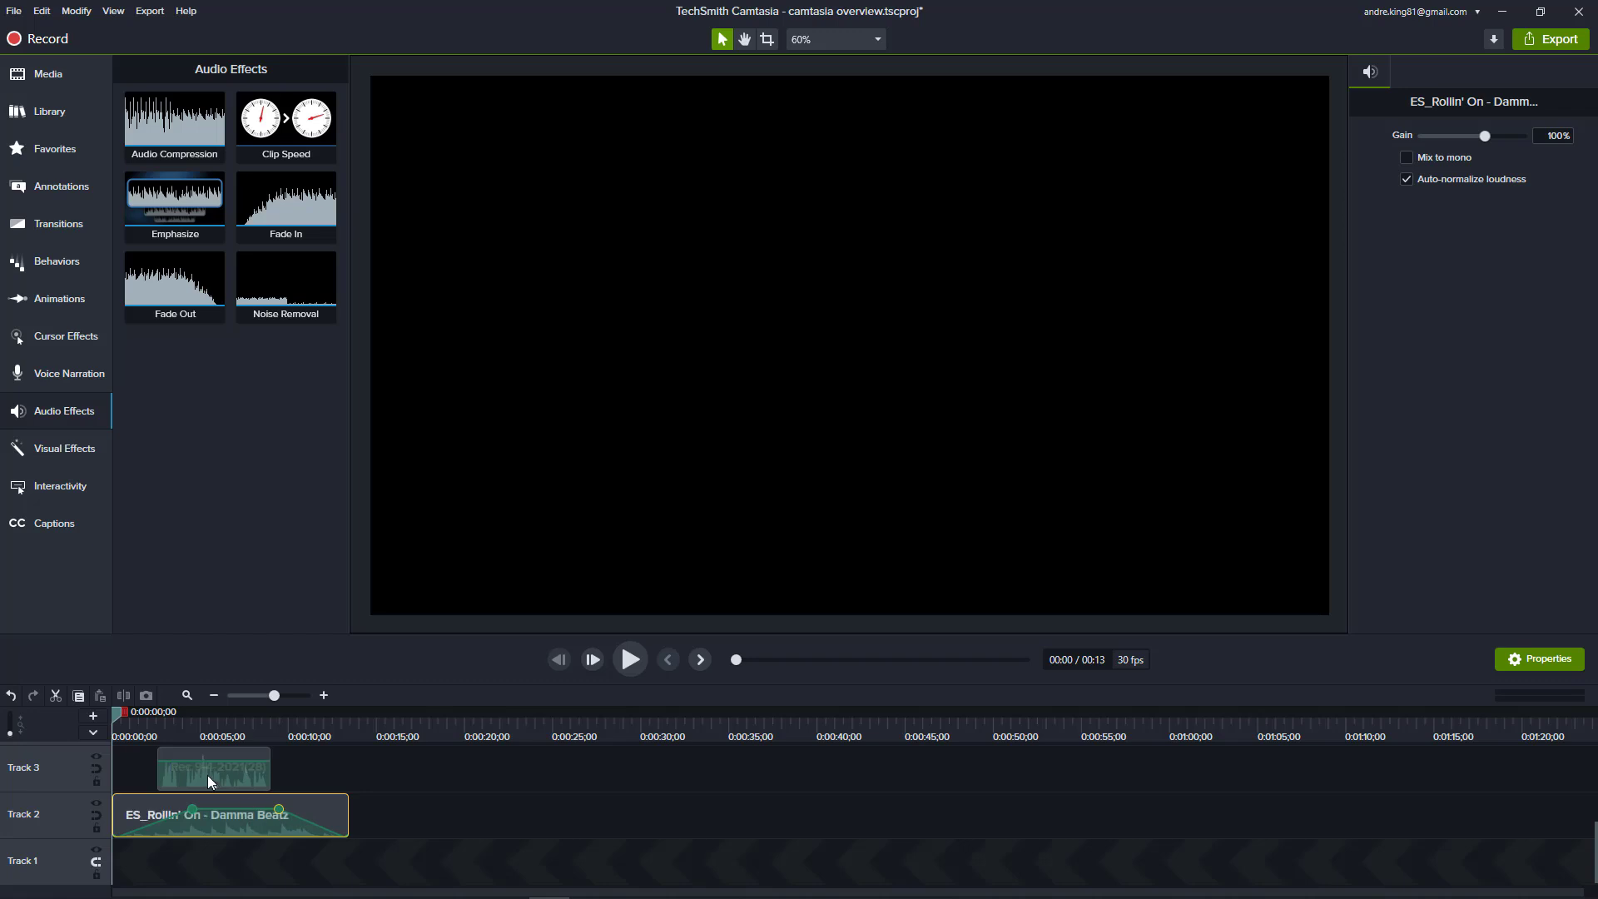
pyautogui.moveTo(213, 776); pyautogui.dragTo(241, 775)
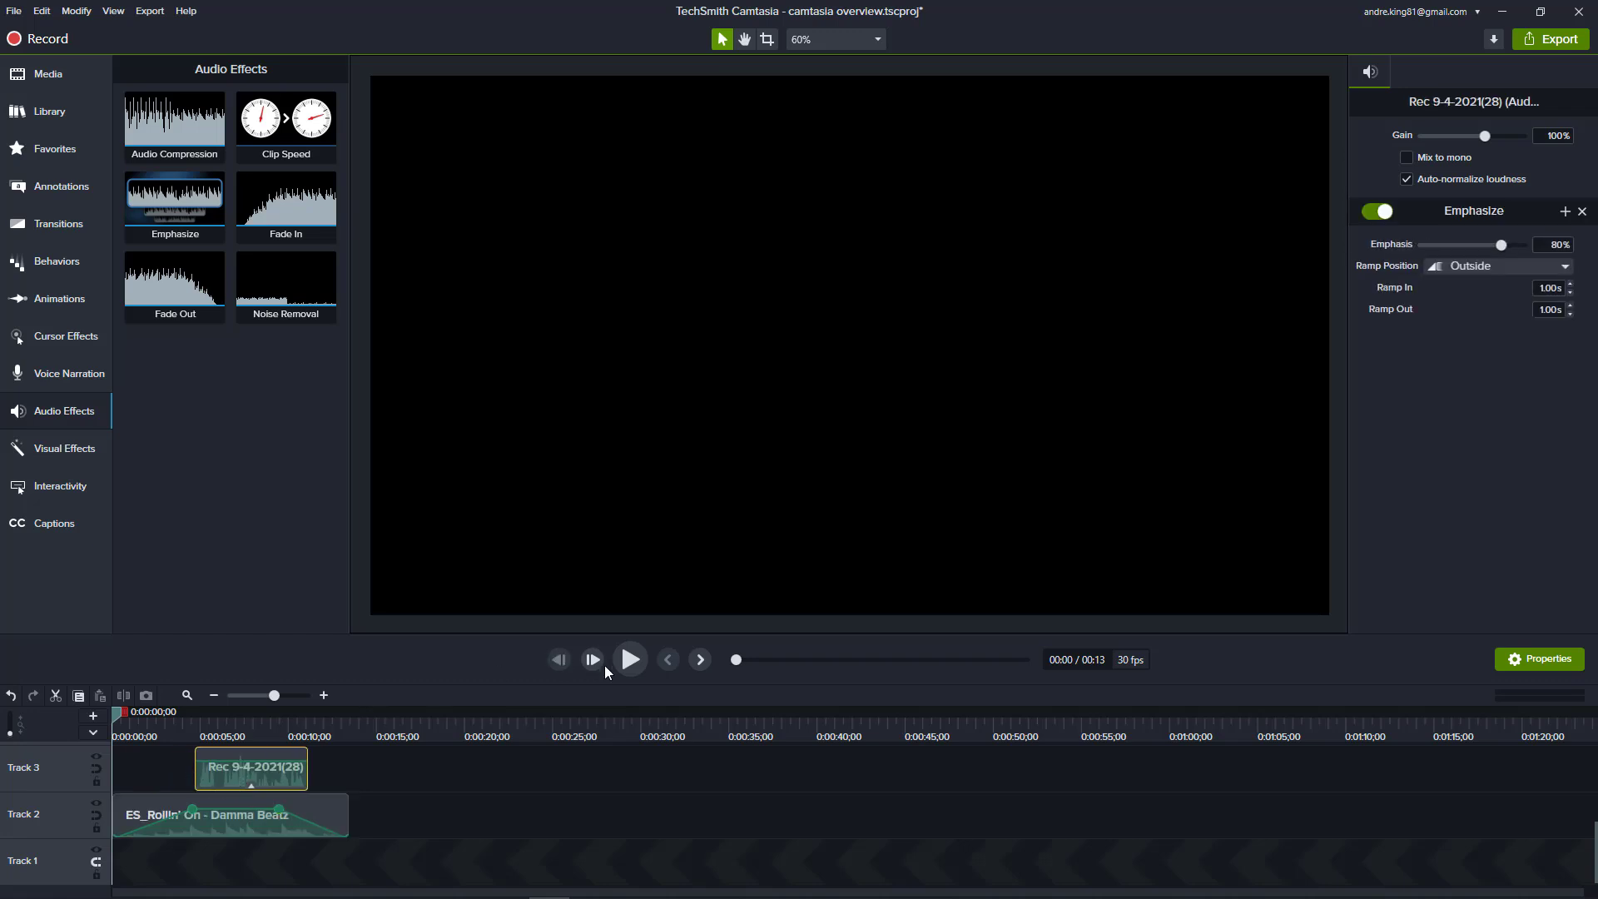
pyautogui.click(629, 661)
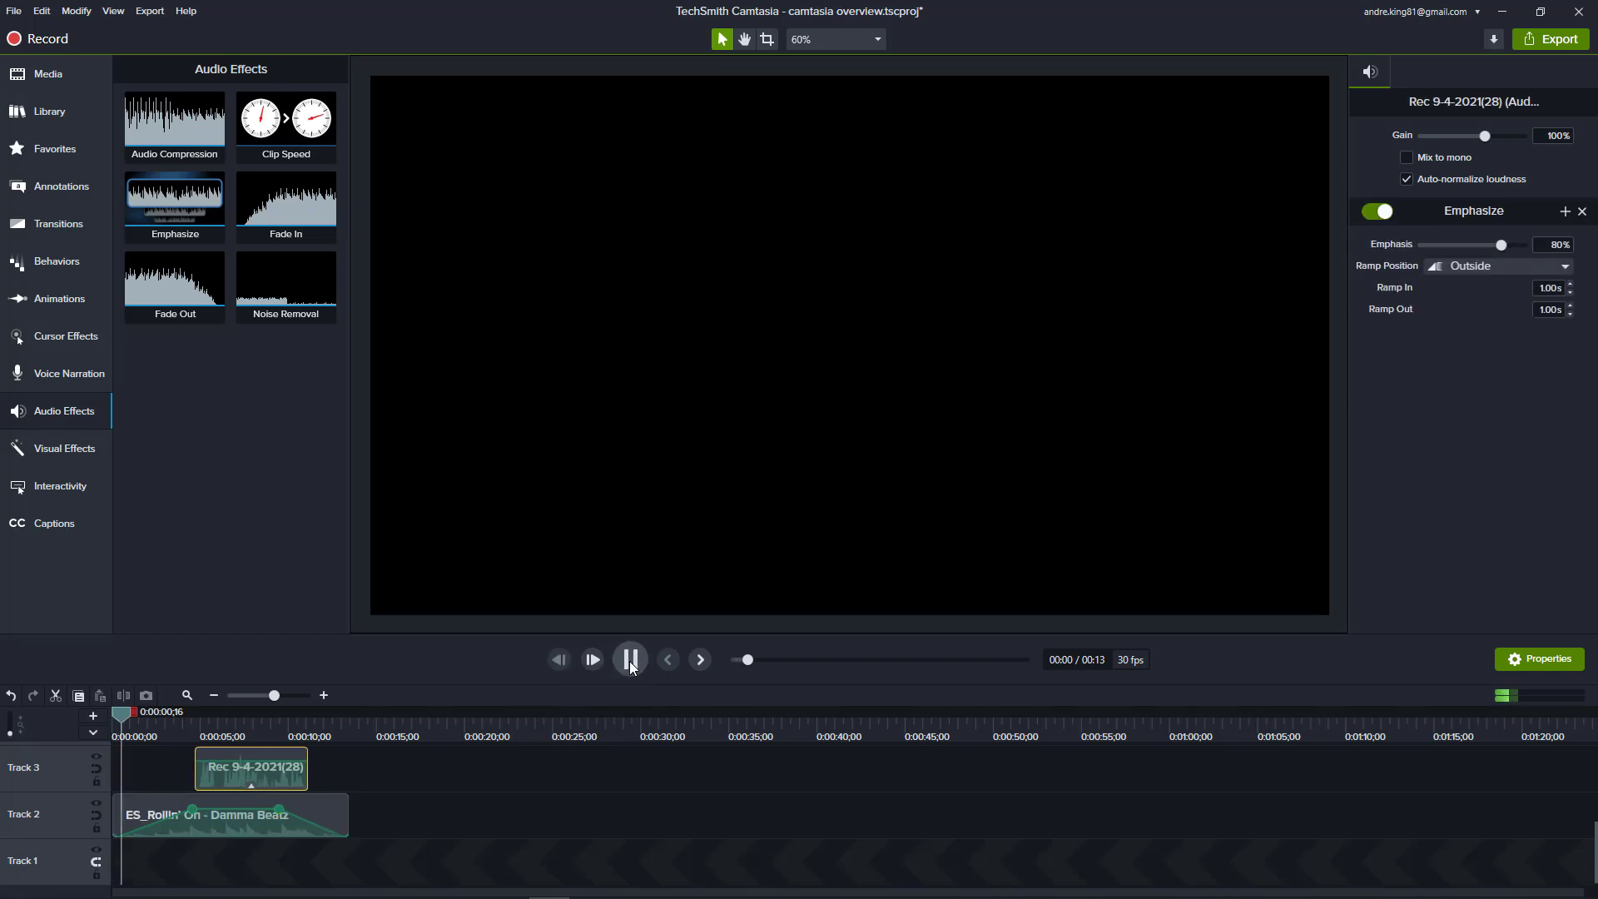